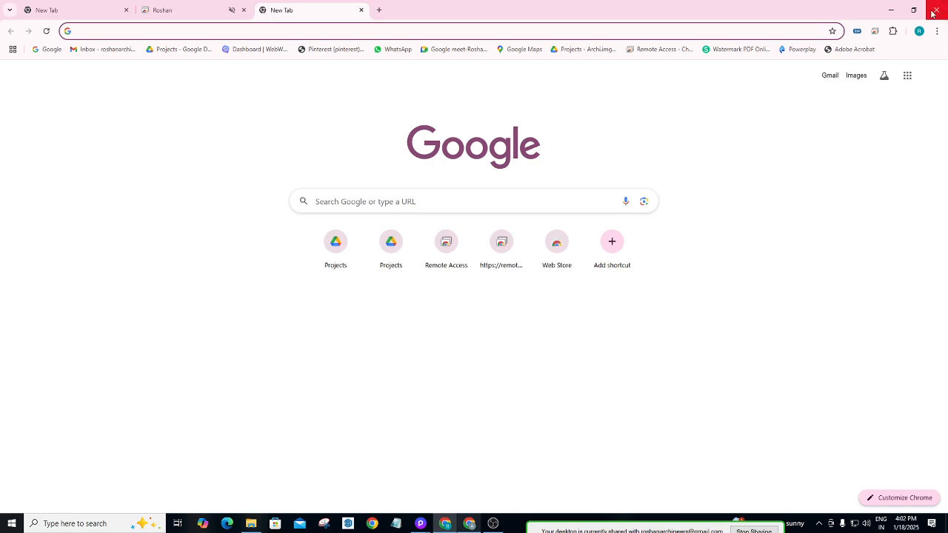
Minimize and restore Chrome, then open the Projects folder from the New Tab shortcut.
left_click(891, 9)
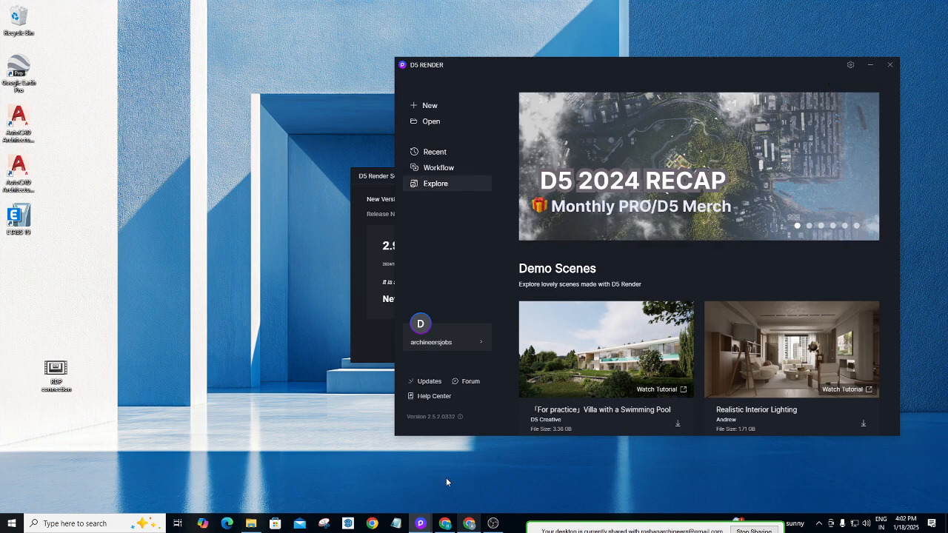
left_click(444, 524)
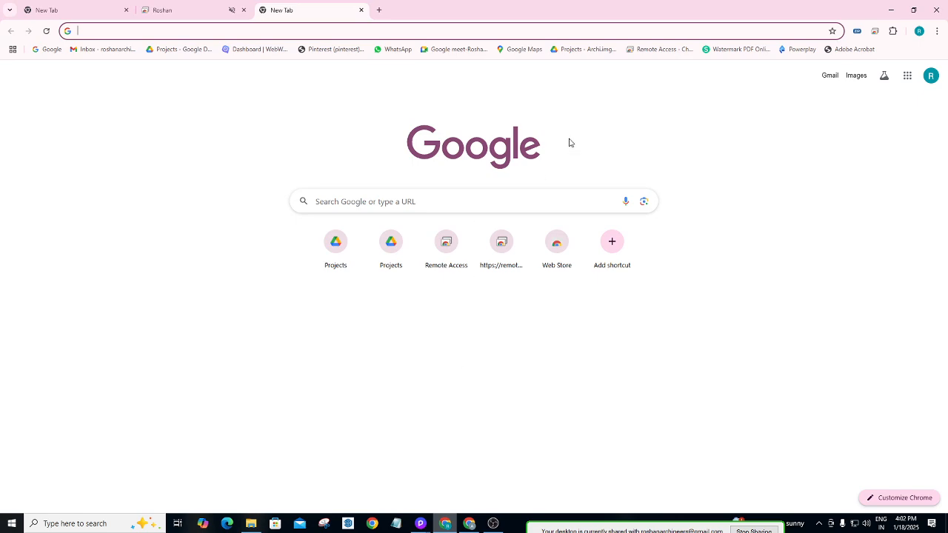
left_click(326, 249)
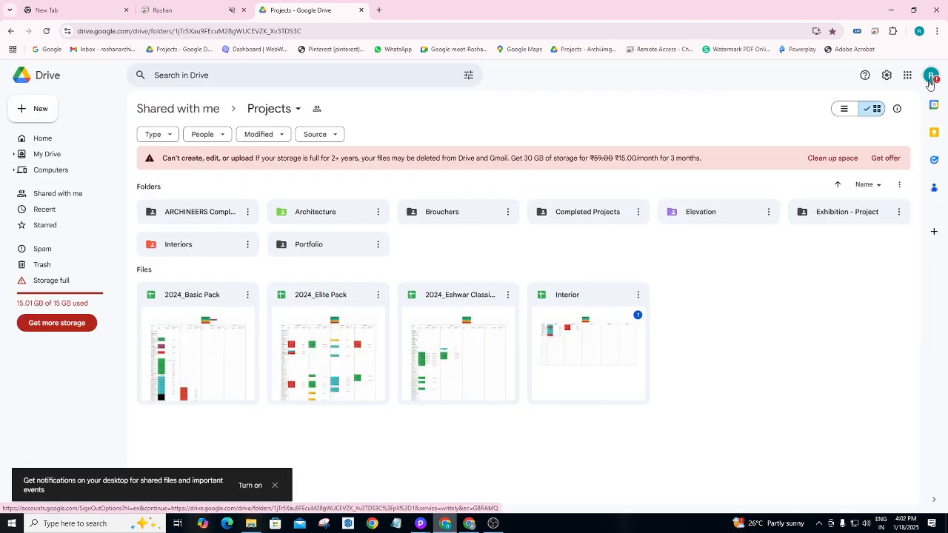
Toggle the Google account panel, reload the Projects folder, and bring up the other browser window.
left_click(931, 83)
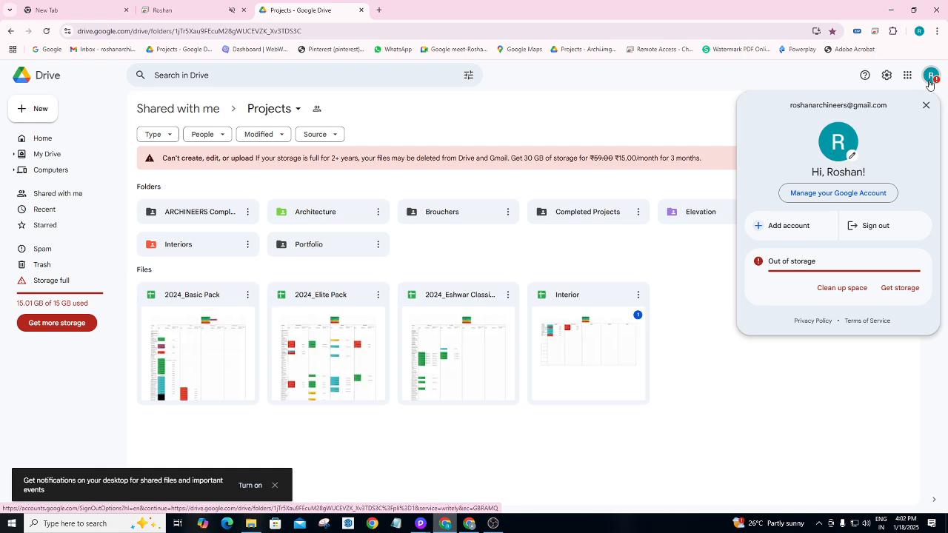
left_click(704, 317)
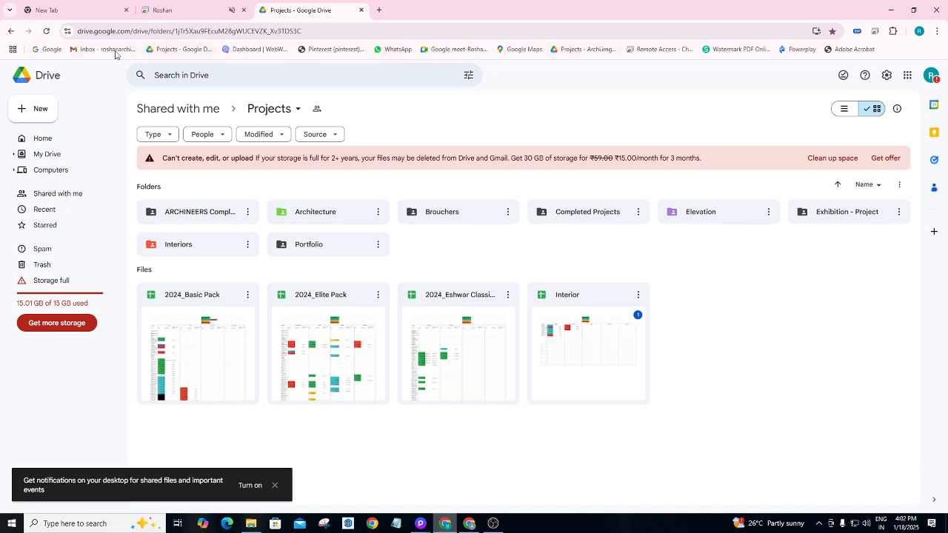
left_click(172, 49)
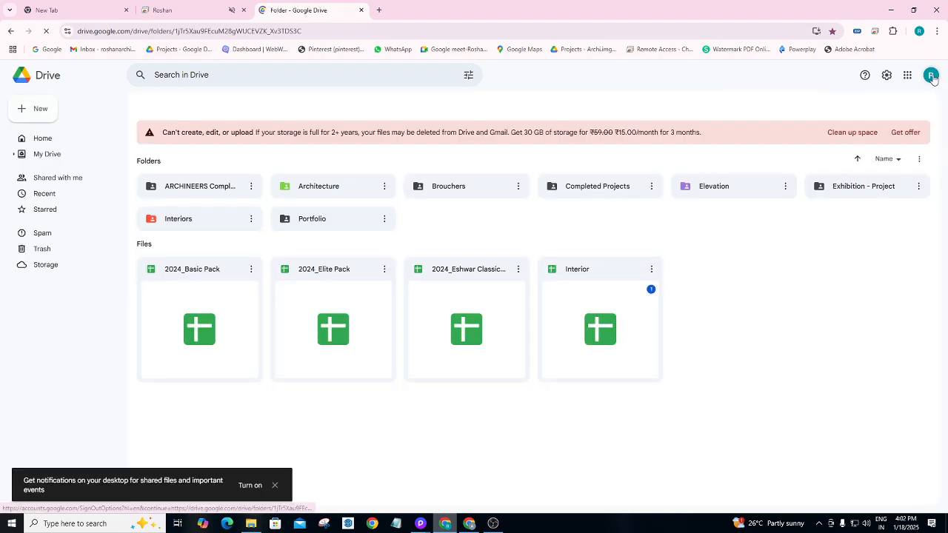
left_click(928, 77)
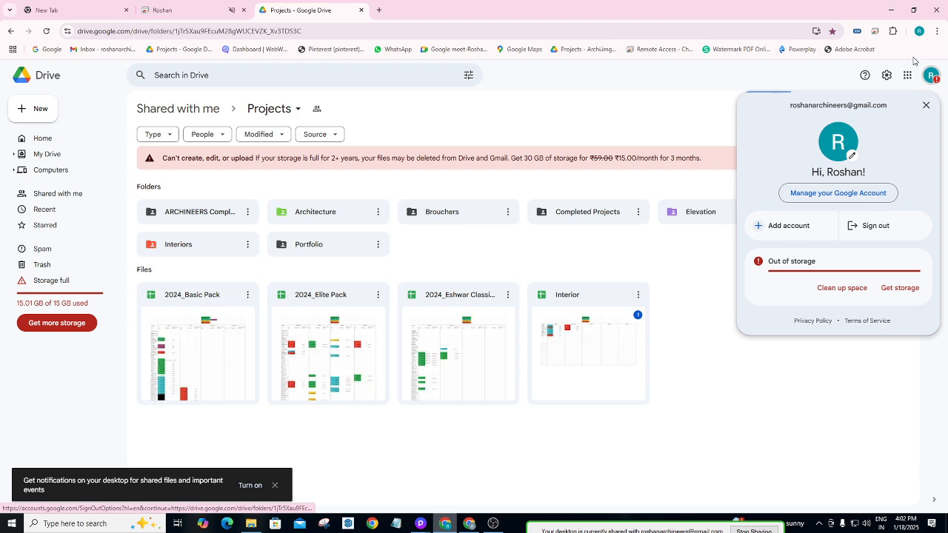
left_click(928, 76)
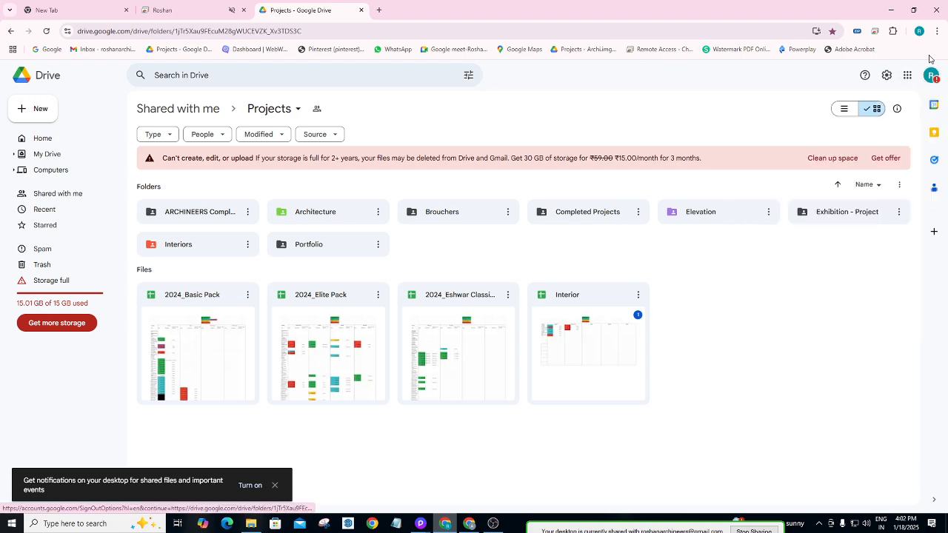
left_click(476, 521)
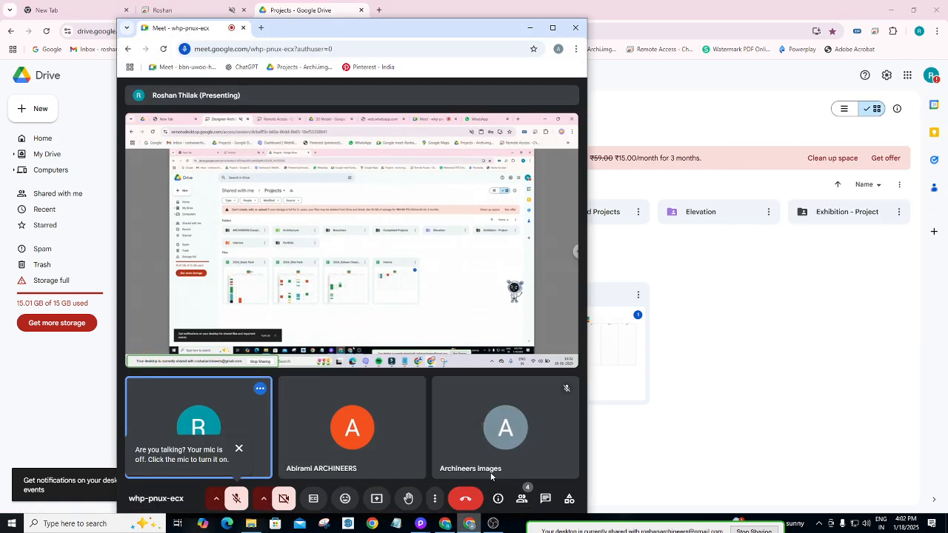
In the maximized Drive window, open ARCHINEERS imgs > Interiors > client folder > 3D Model.
left_click(303, 67)
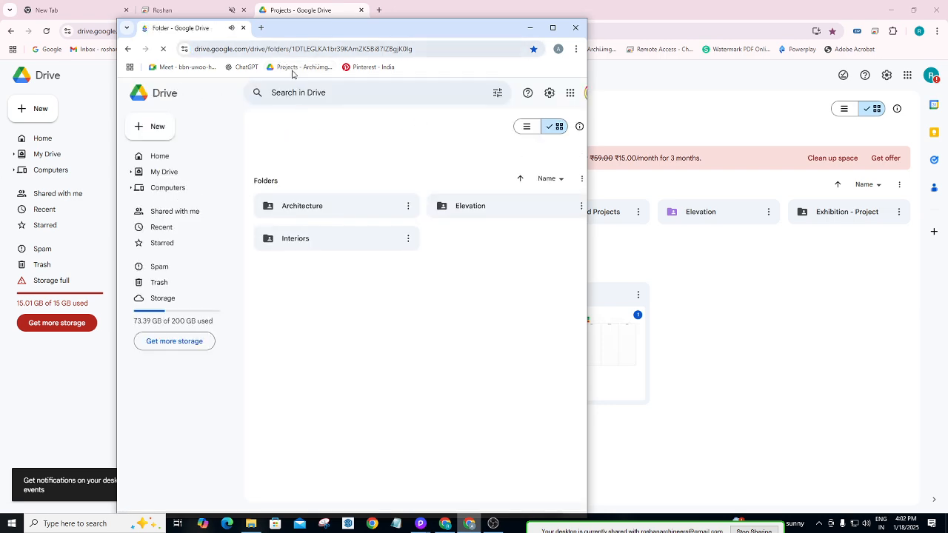
left_click(554, 28)
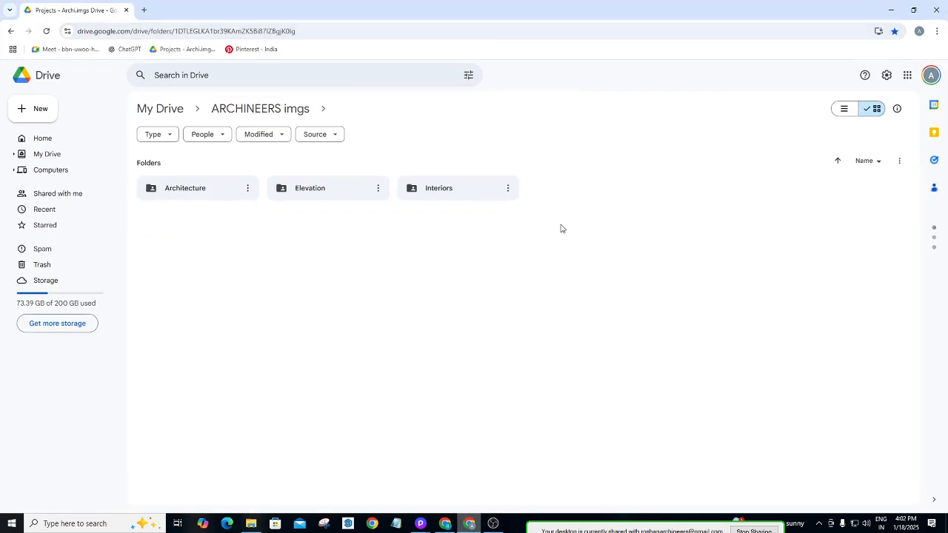
double_click(451, 186)
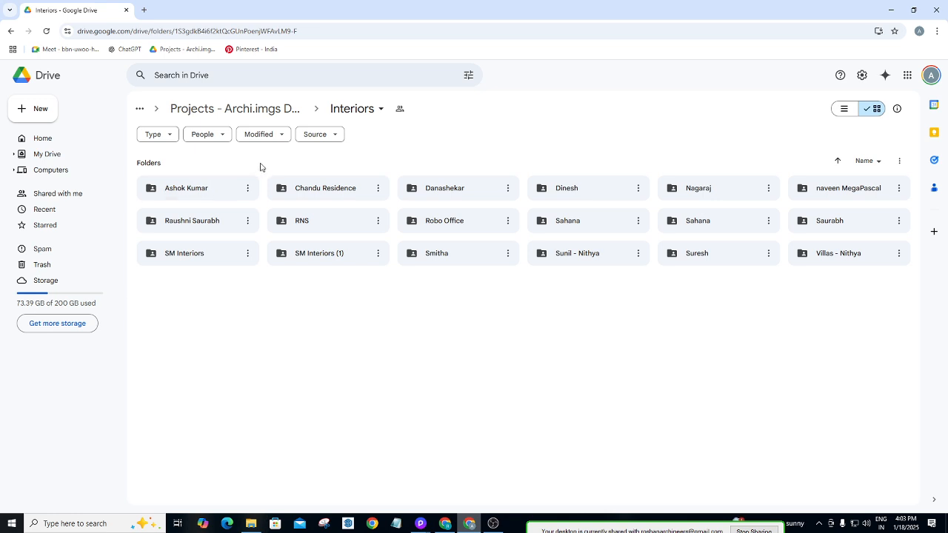
left_click(200, 197)
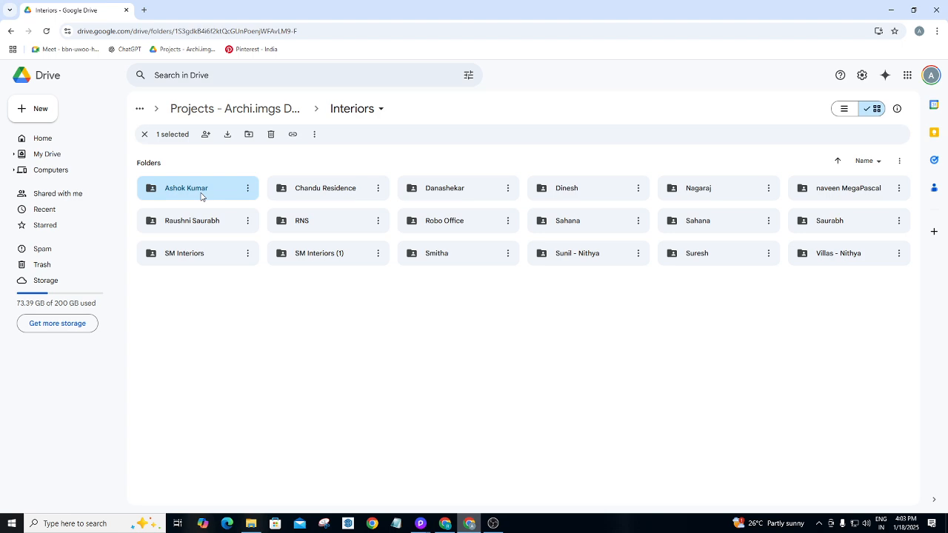
double_click(200, 196)
left_click(229, 193)
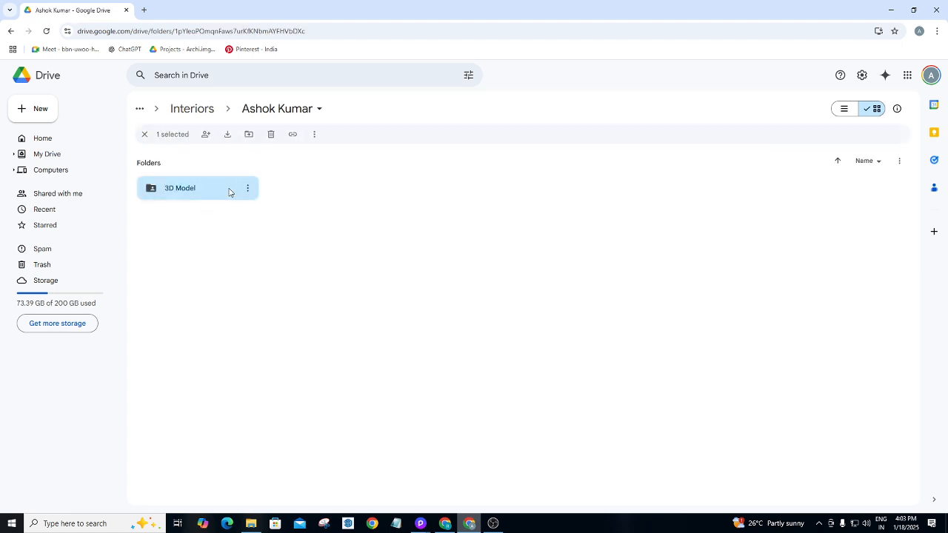
double_click(229, 192)
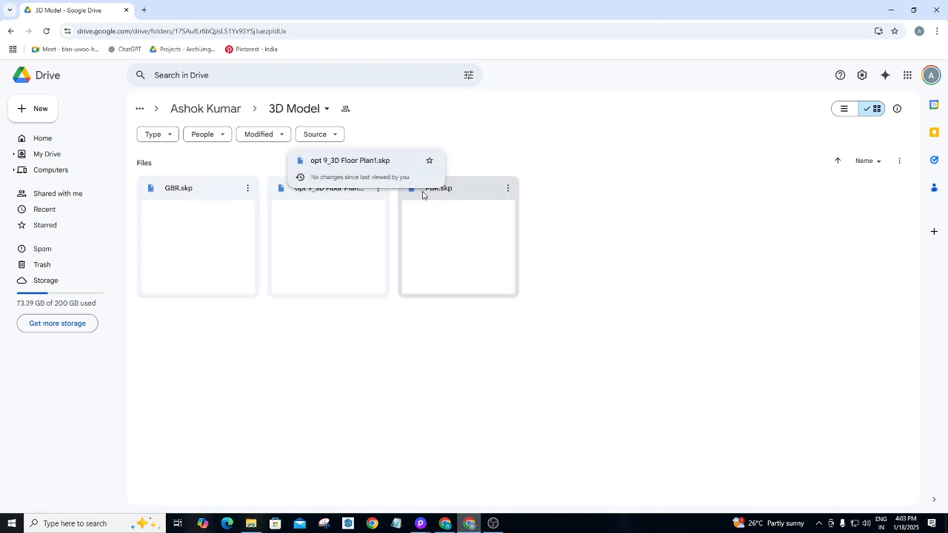
Download GBR.skp from its Drive preview and minimize both Chrome windows.
double_click(245, 191)
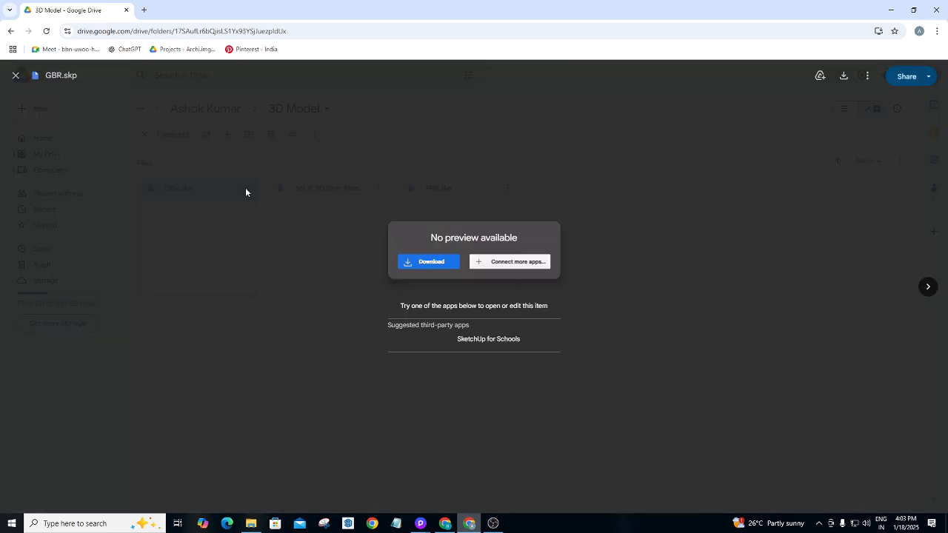
left_click(442, 265)
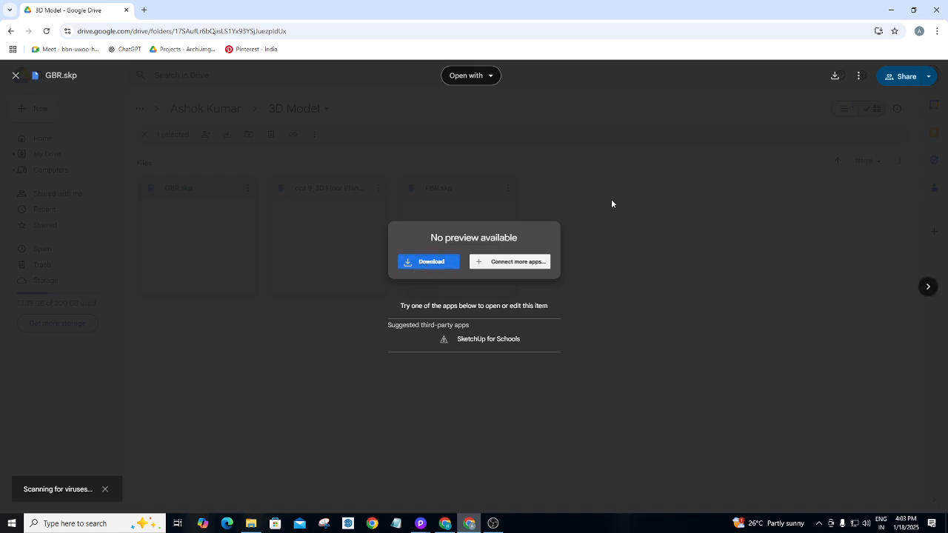
left_click(434, 268)
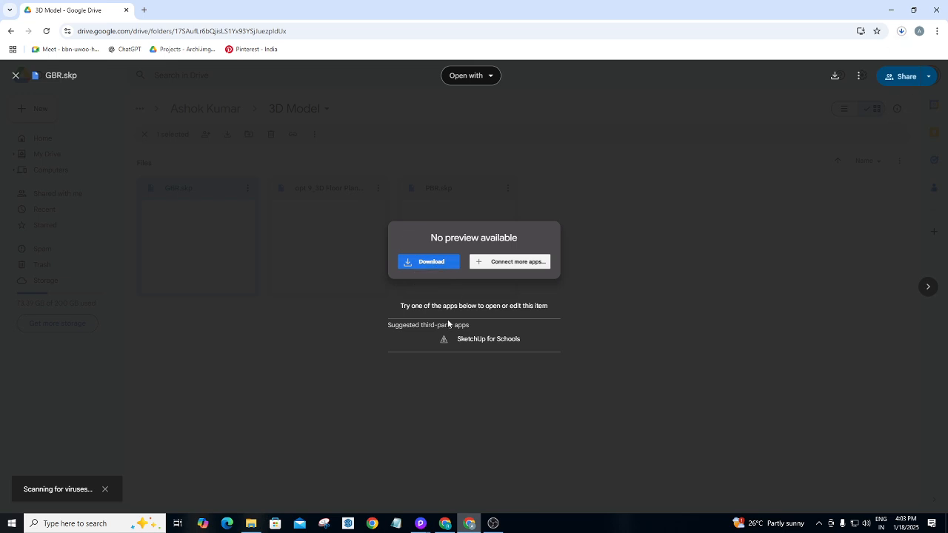
left_click(890, 12)
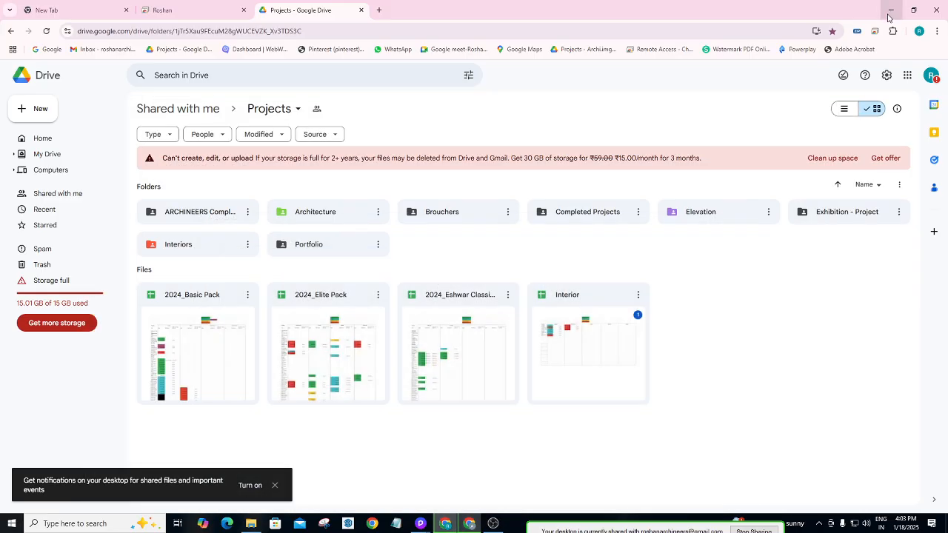
left_click(889, 10)
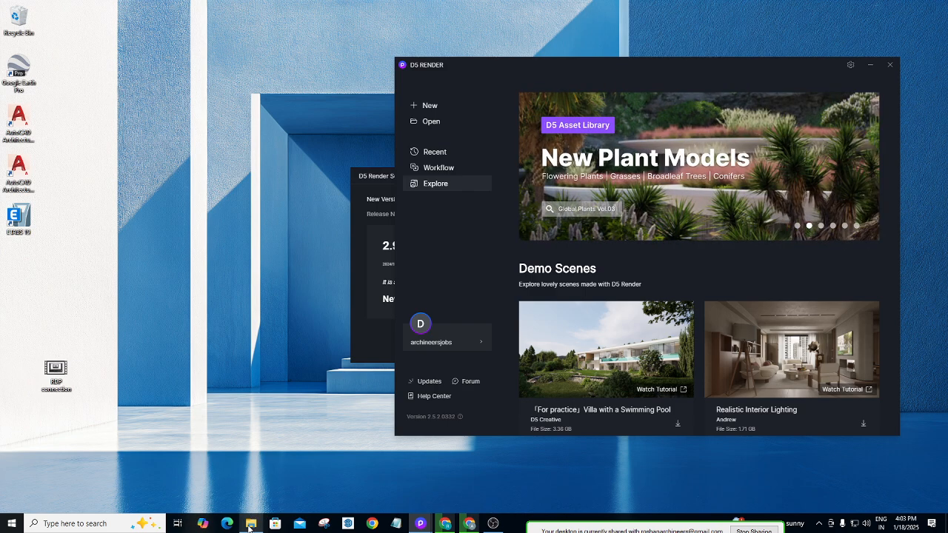
Cycle through open windows with Alt+Tab and open the Downloads folder in File Explorer.
key("alt+Tab")
right_click(251, 523)
key("alt+Tab")
key("alt+Tab")
key("alt+Tab")
key("alt+Tab")
key("alt+Tab")
key("alt+Tab")
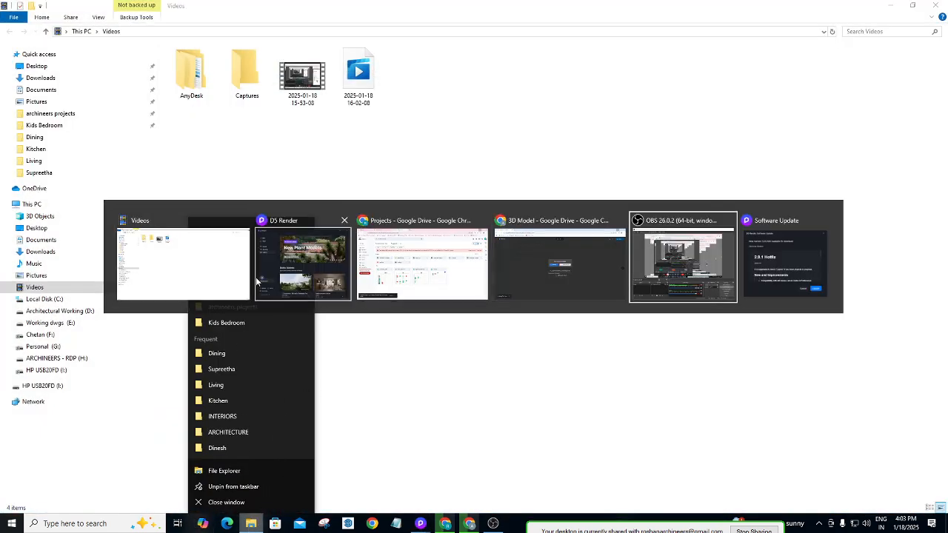
key("alt+Tab")
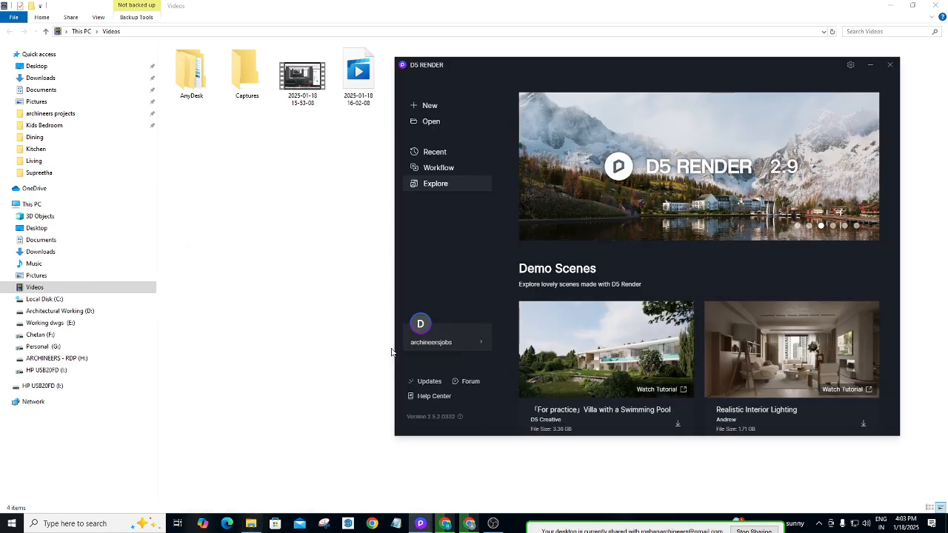
key("alt+Tab")
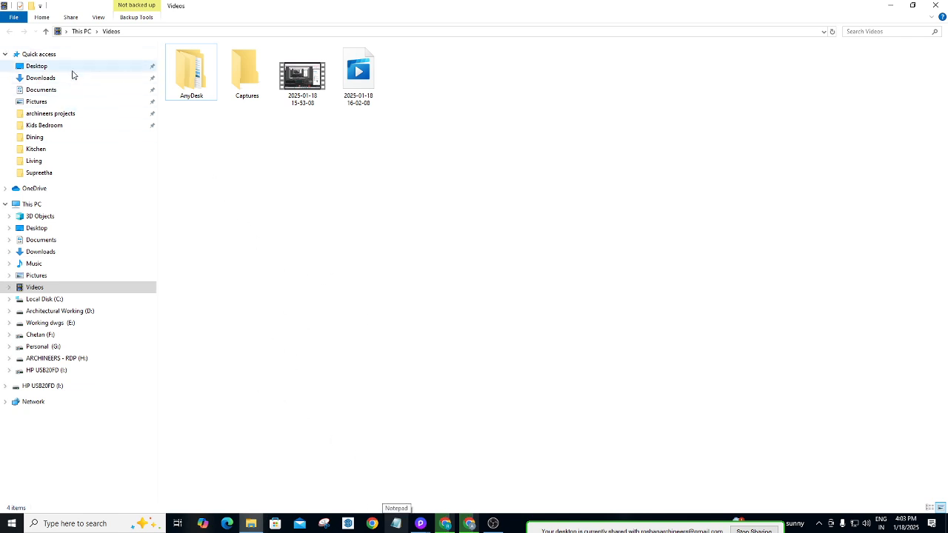
left_click(46, 79)
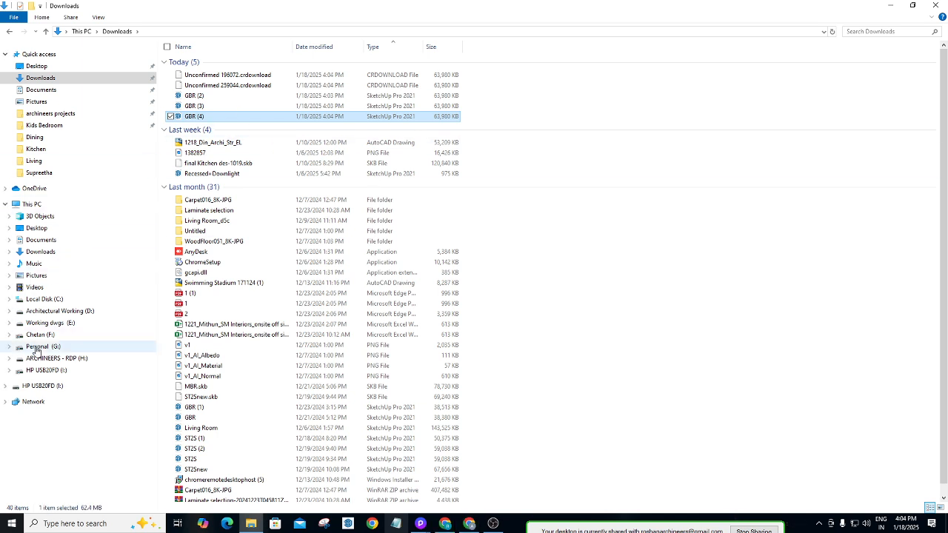
key("alt+Tab")
key("alt+Tab")
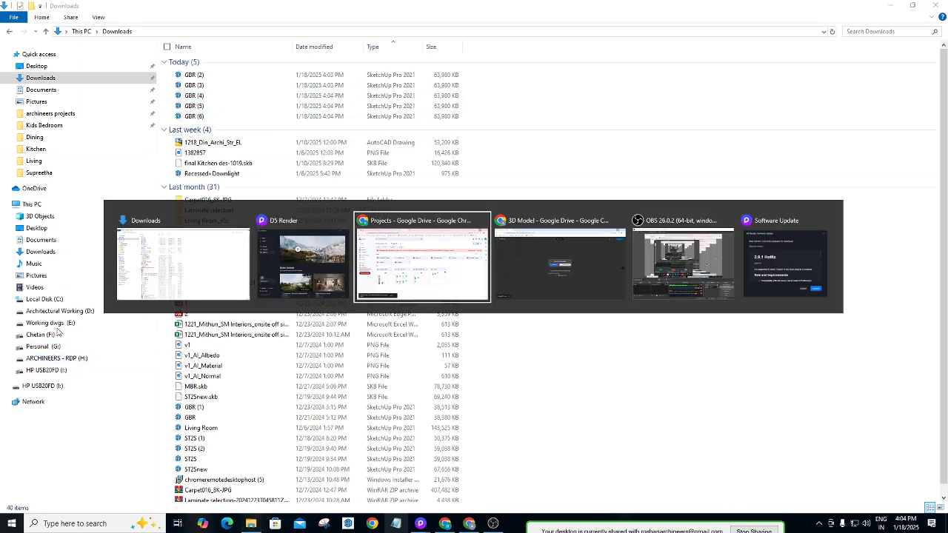
key("alt+Tab")
key("alt+Tab")
key("alt+Tab")
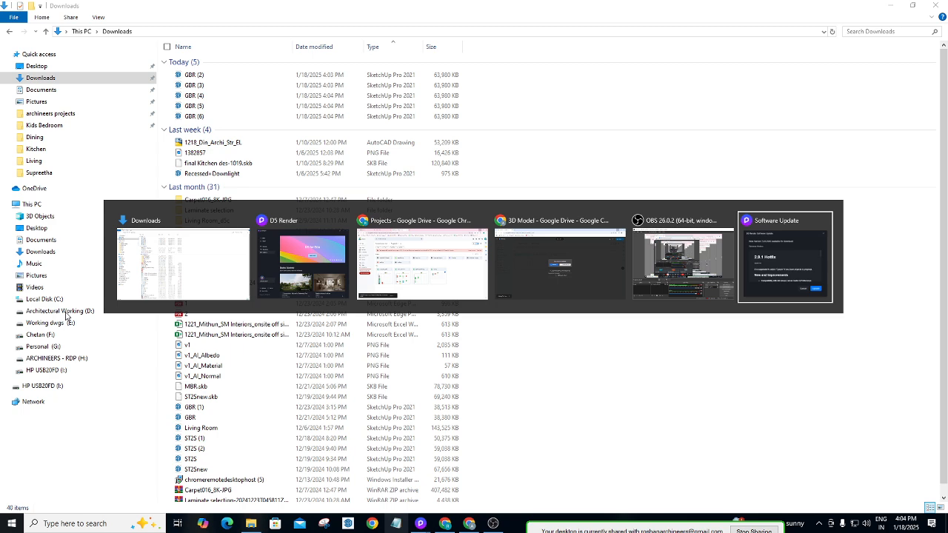
key("Escape")
Try the Architectural Working (D:) drive twice, dismiss the errors, then open ARCHINEERS - RDP (H:).
left_click(65, 312)
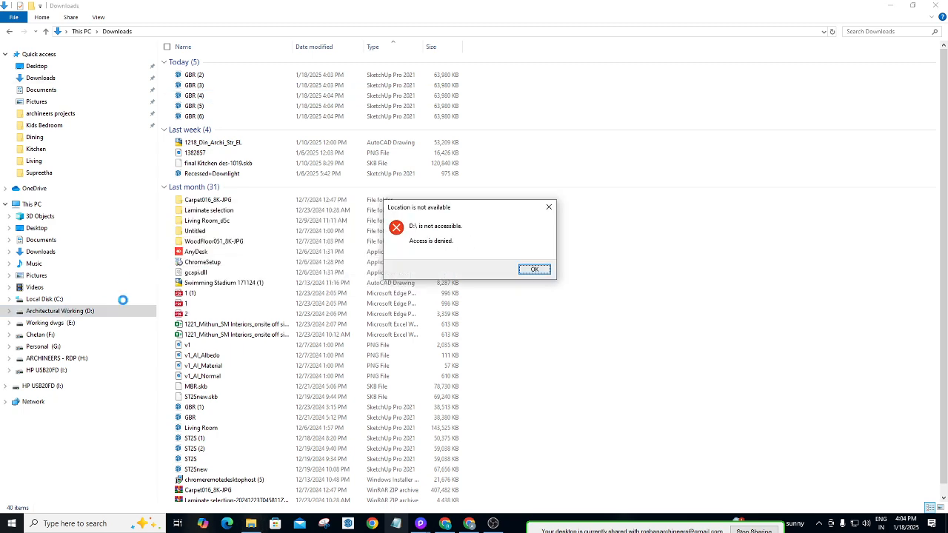
left_click(539, 270)
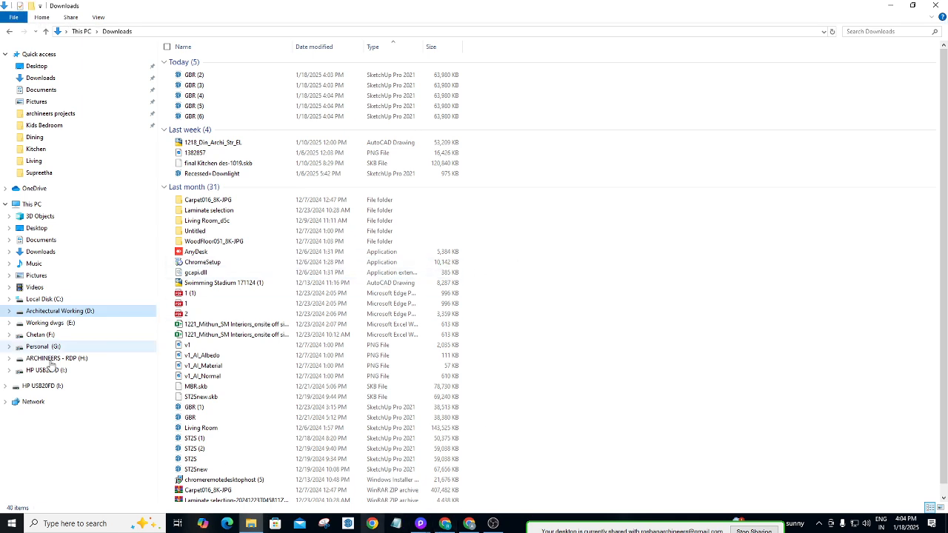
left_click(67, 313)
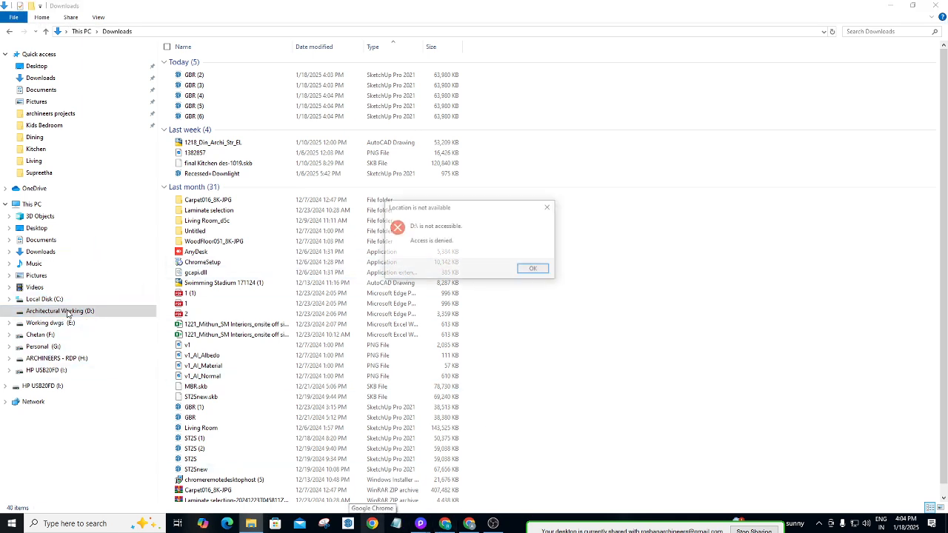
left_click(534, 268)
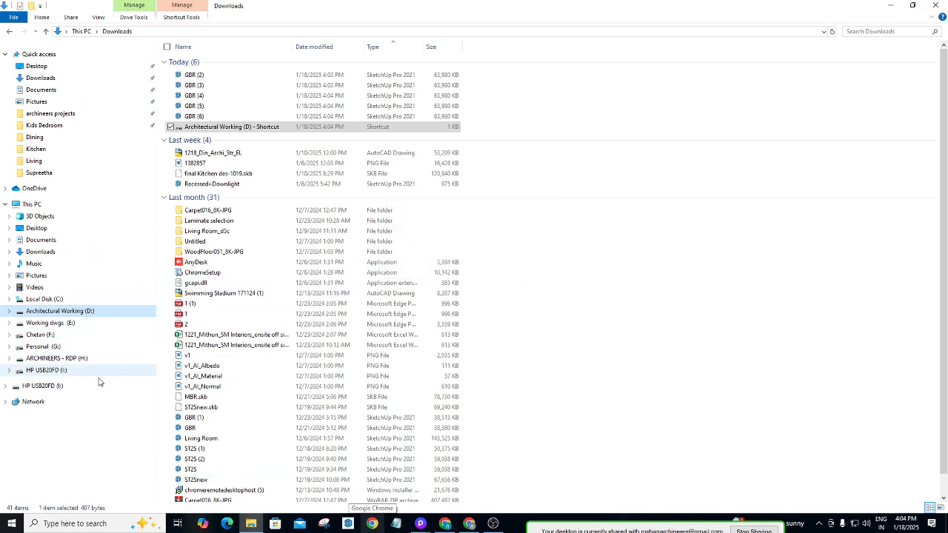
key("alt+Tab")
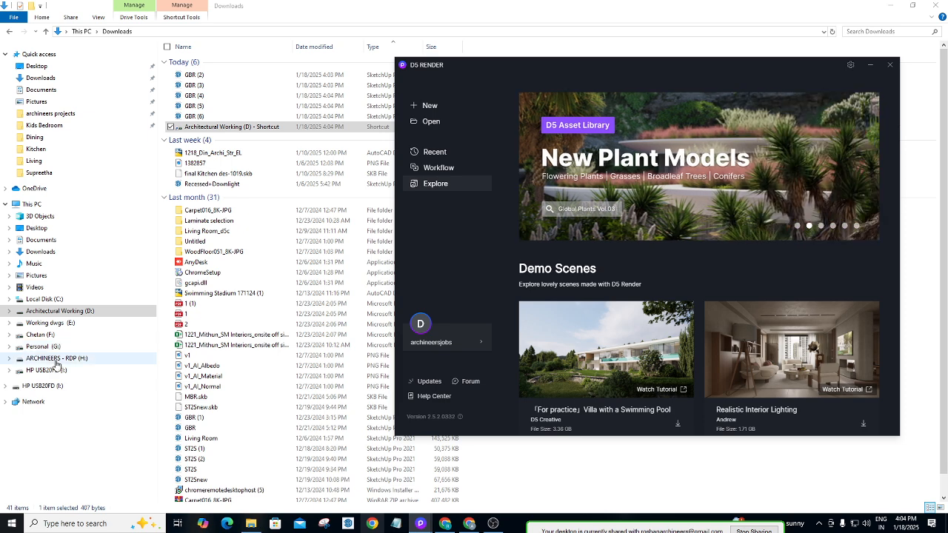
left_click(56, 359)
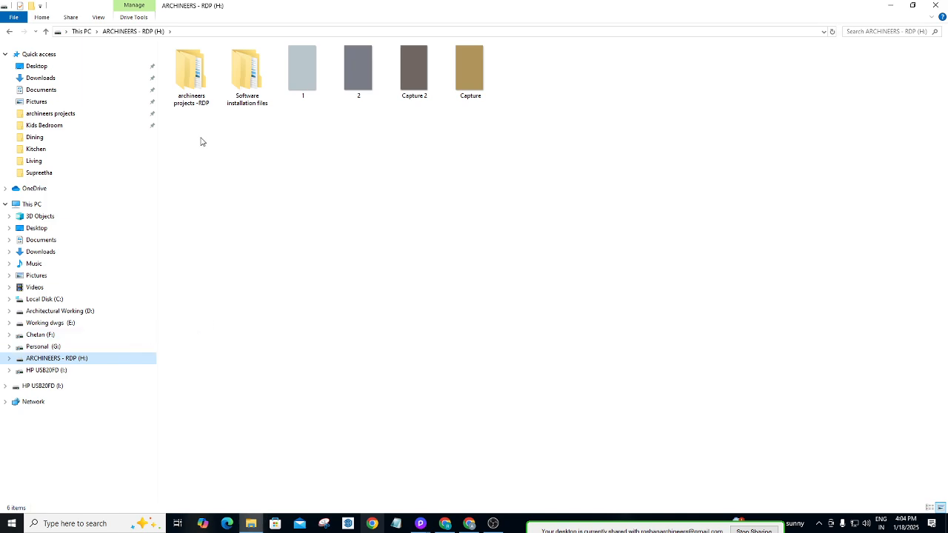
Open archineers projects -RDP > INTERIORS and start renaming an existing client folder.
double_click(192, 98)
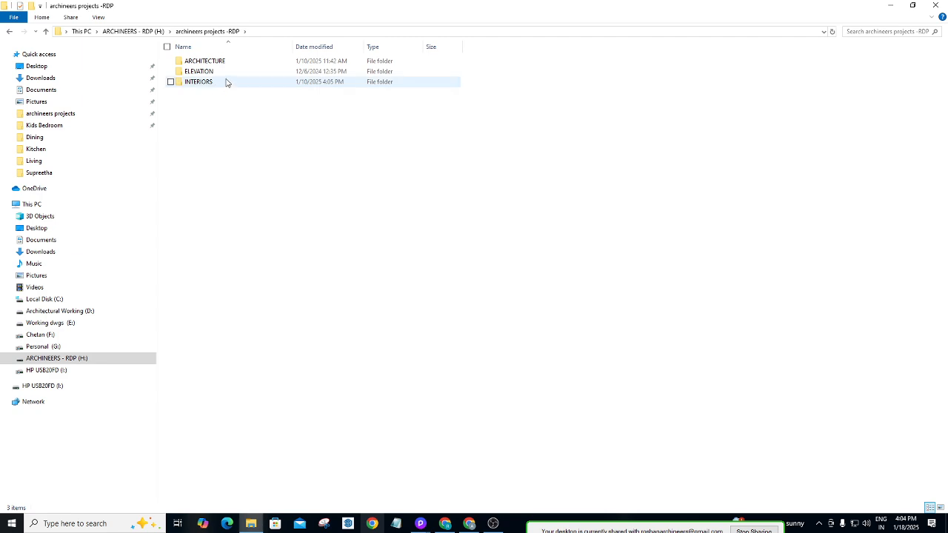
double_click(226, 83)
left_click(226, 83)
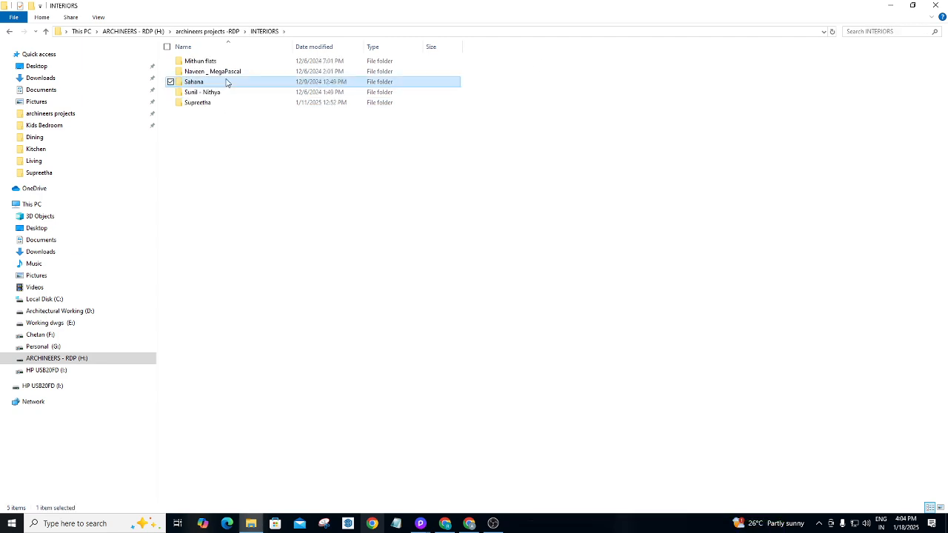
key("F2")
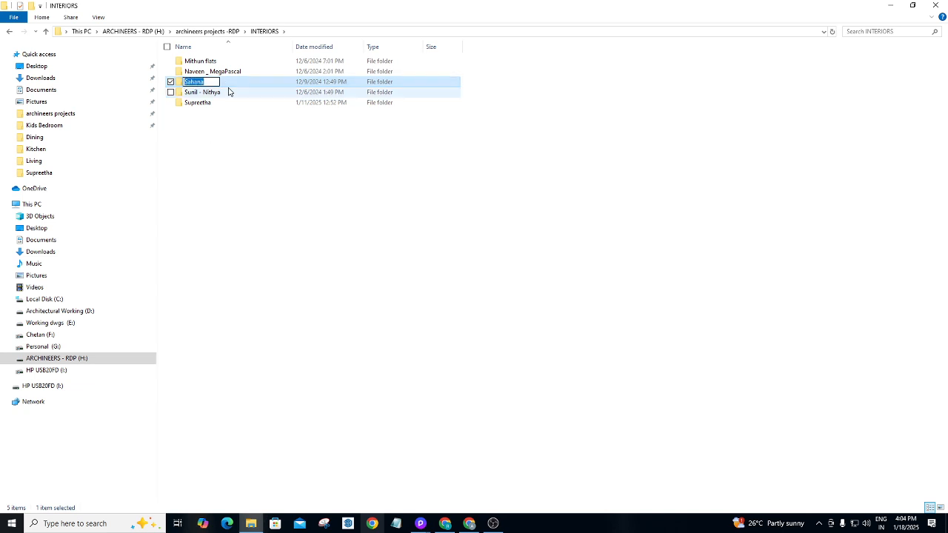
Create a new folder inside INTERIORS from the right-click New menu.
right_click(218, 139)
right_click(229, 141)
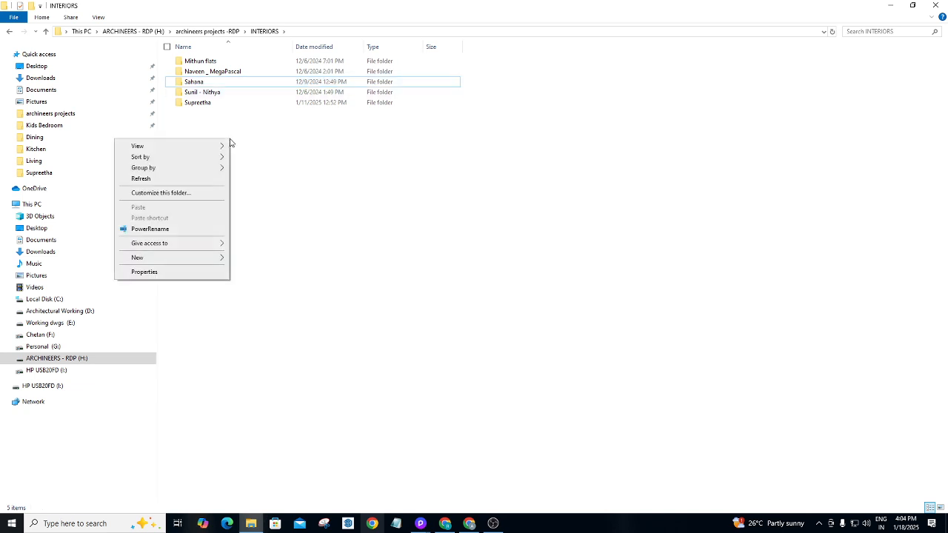
right_click(230, 142)
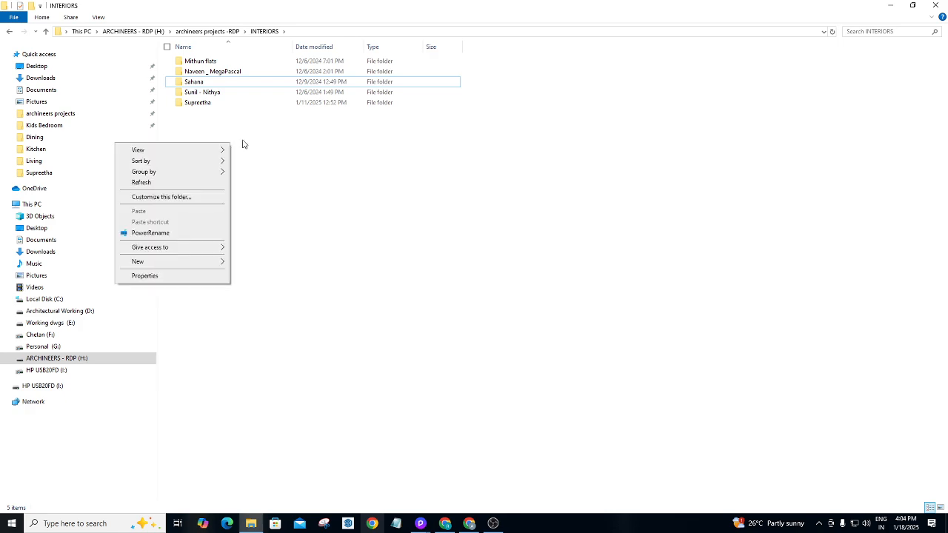
mouse_move(149, 263)
left_click(256, 263)
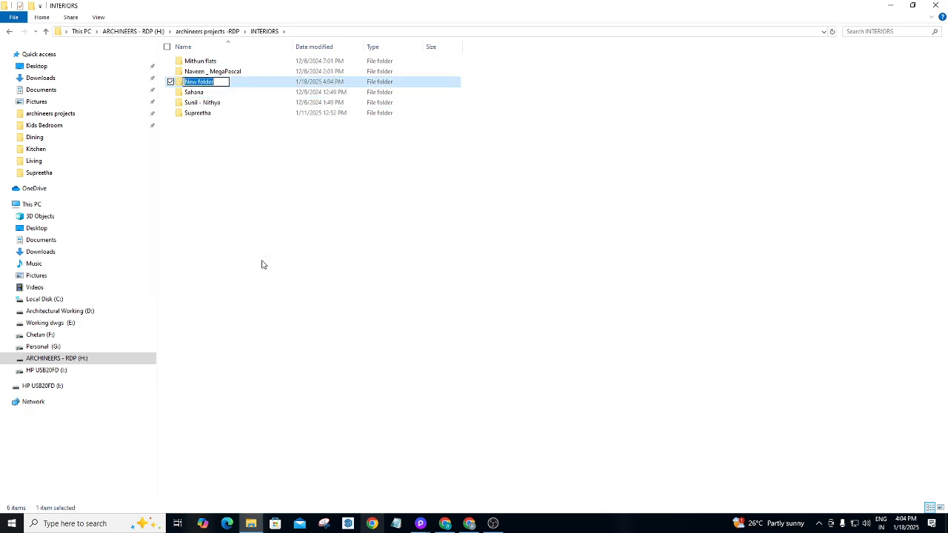
Try naming the folder 'SAMPLE PROJECT', then cancel so it stays 'New folder'.
key("BackSpace")
type("AssAAKK")
key("BackSpace")
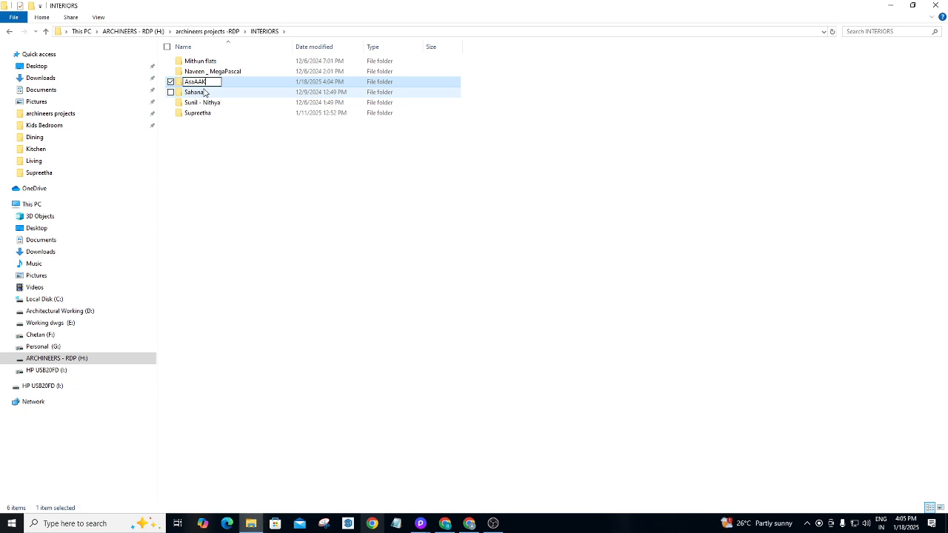
key("BackSpace")
key("BackSpace")
key("BackSpace")
key("BackSpace")
key("BackSpace")
key("BackSpace")
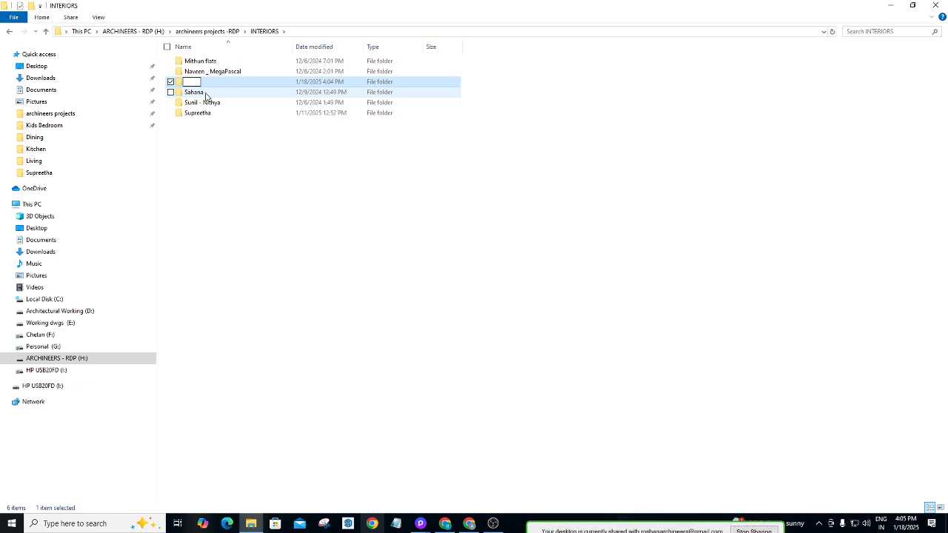
type("SAMPLE PROJECT")
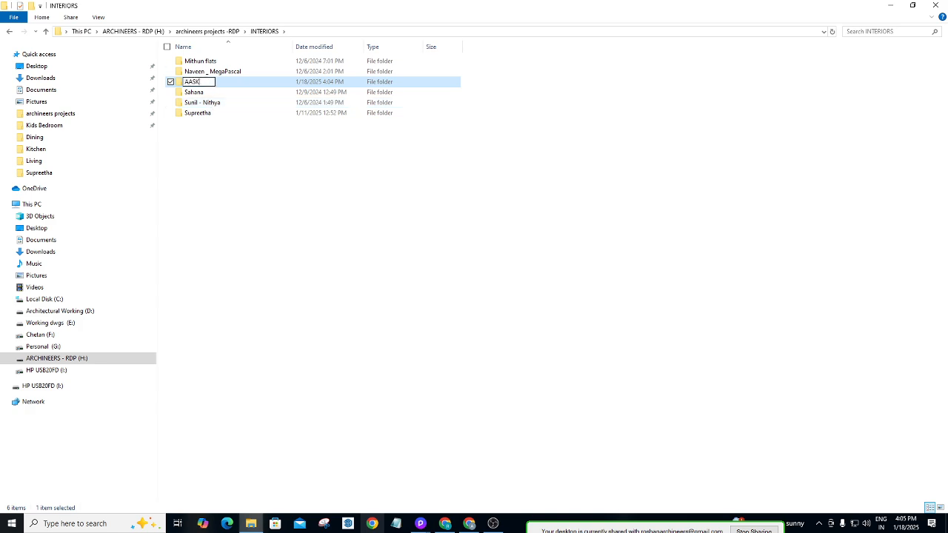
key("Return")
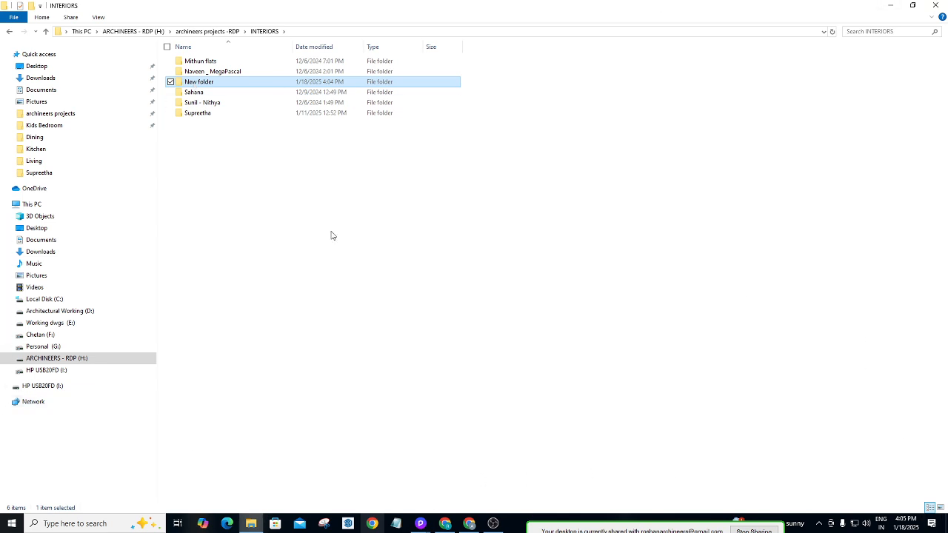
Write the call messages in a Notepad note, glance at Drive, then hide Notepad.
left_click(395, 523)
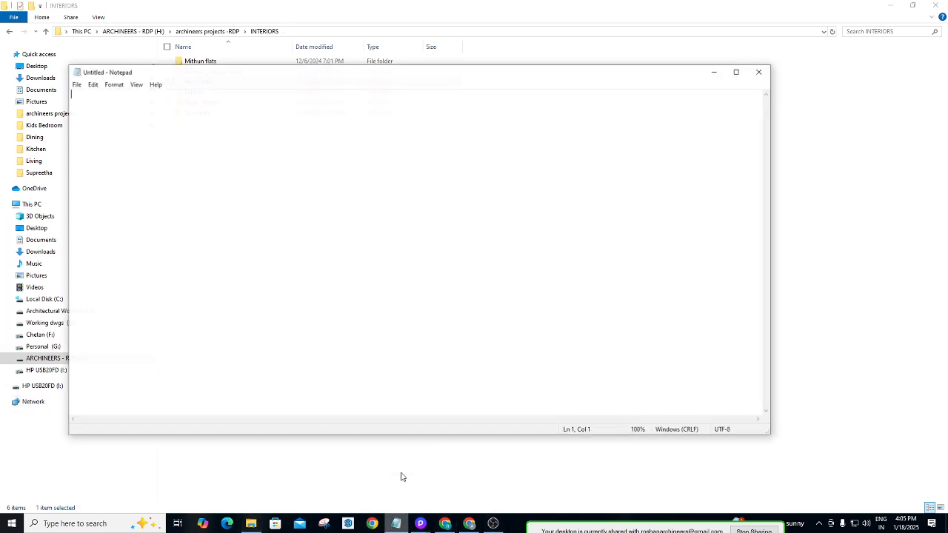
type("WAIT")
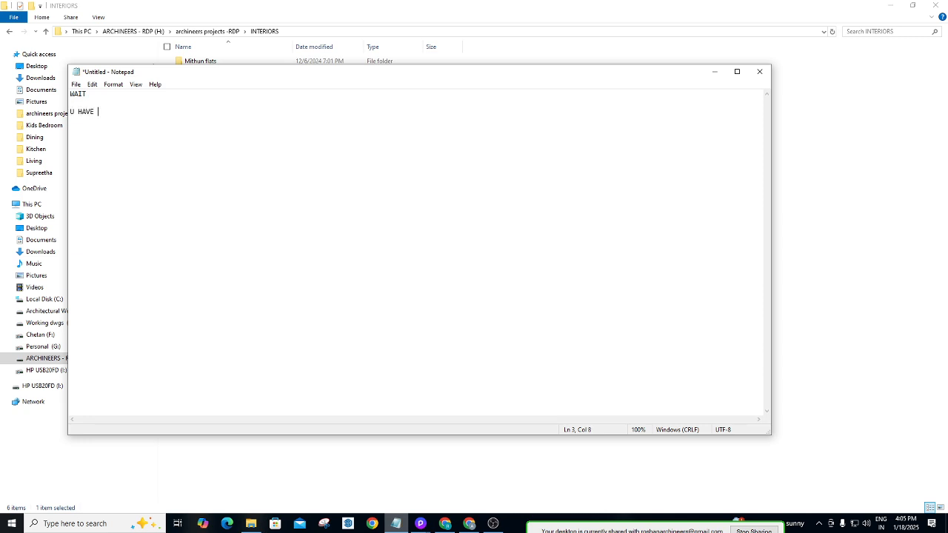
type("REMOVED ME FROM CALL")
left_click(469, 524)
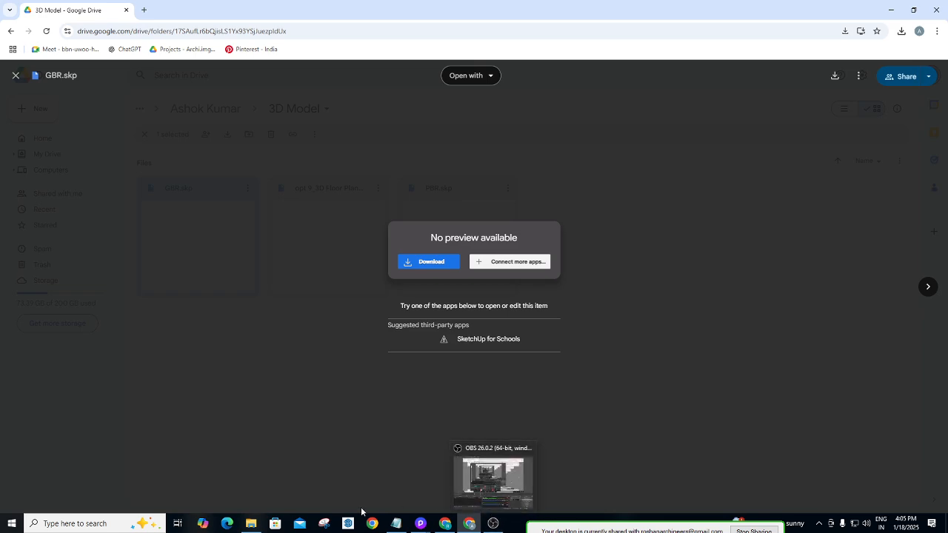
key("alt+Tab")
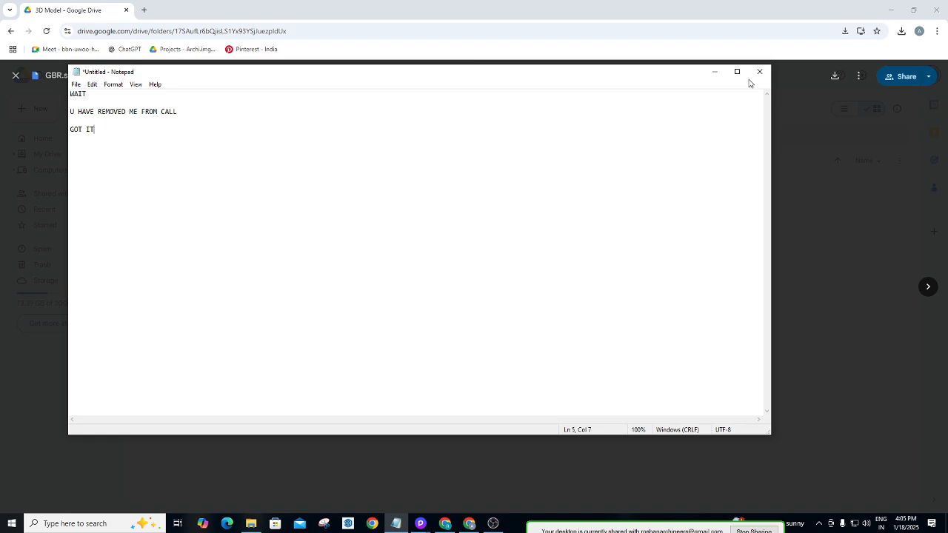
left_click(716, 73)
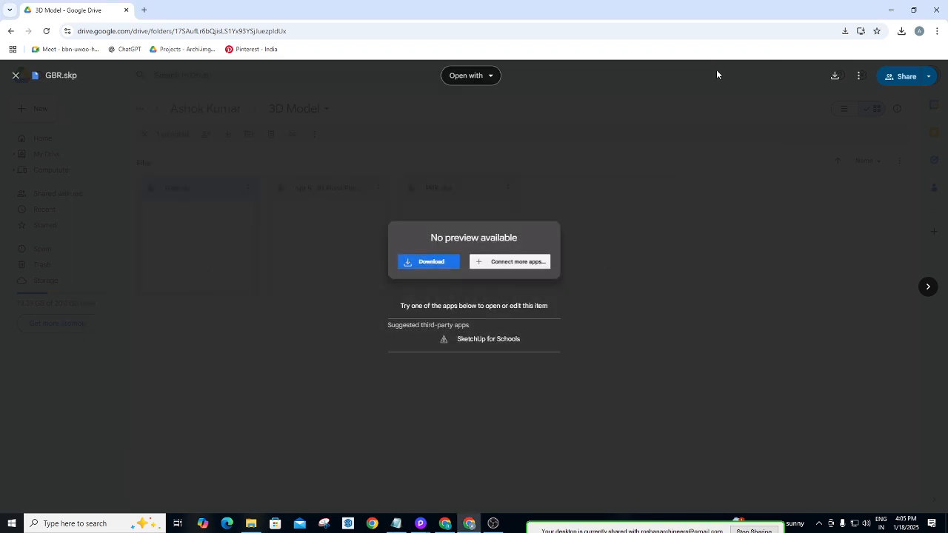
Back in File Explorer, rename New folder to the client's name and open it.
left_click(895, 11)
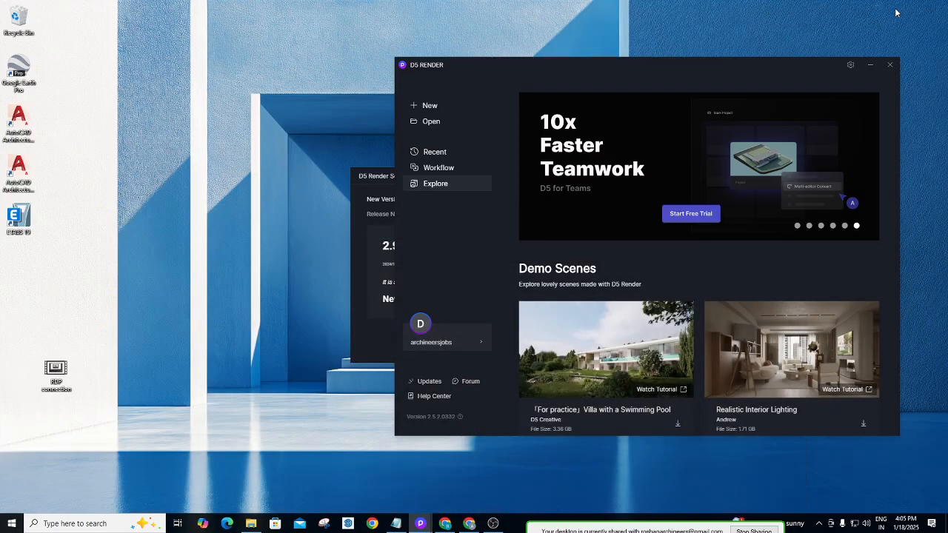
mouse_move(454, 524)
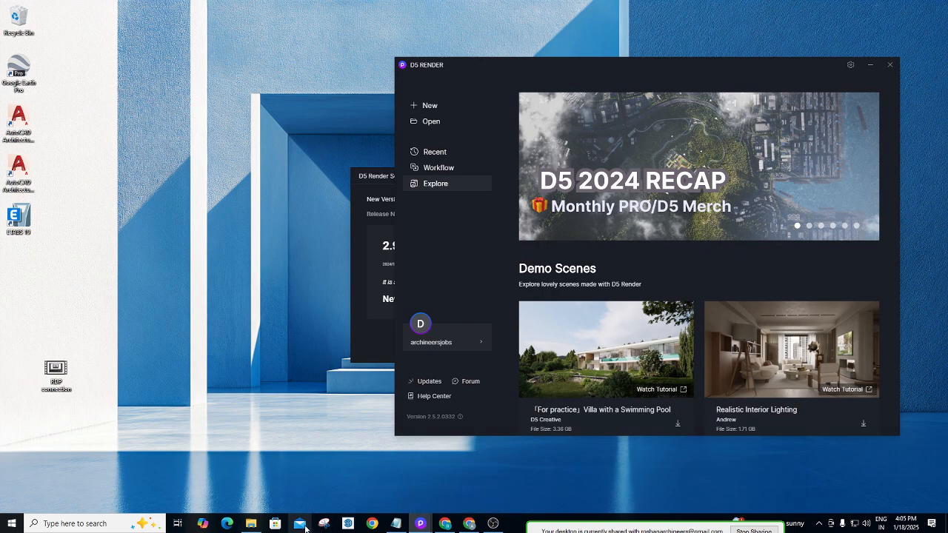
left_click(251, 524)
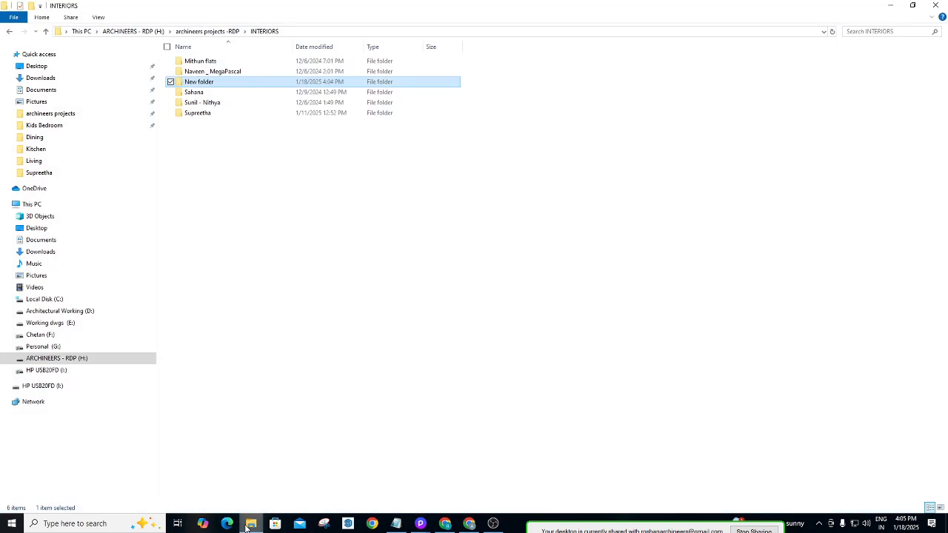
right_click(280, 81)
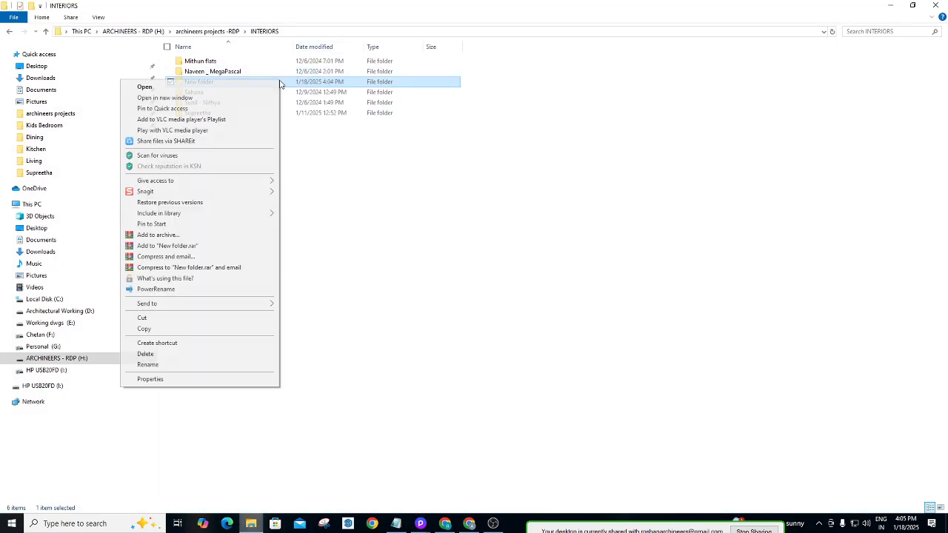
left_click(170, 365)
key("BackSpace")
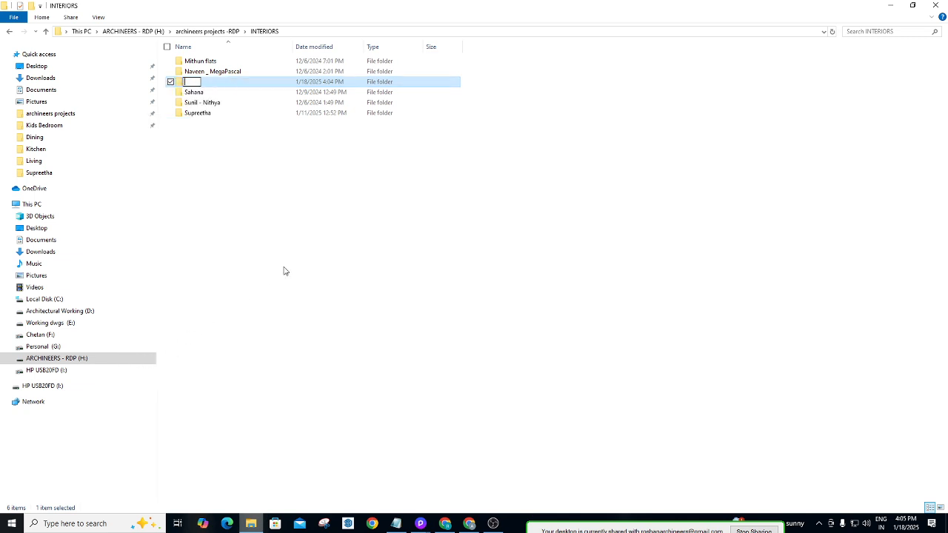
left_click(248, 86)
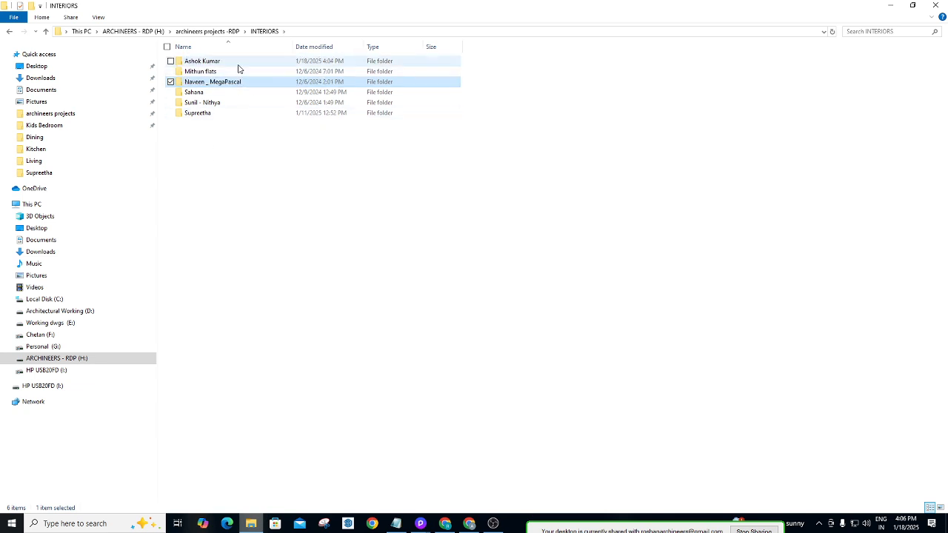
double_click(238, 69)
Create a subfolder named '3D Model' inside the client folder and open it.
right_click(236, 120)
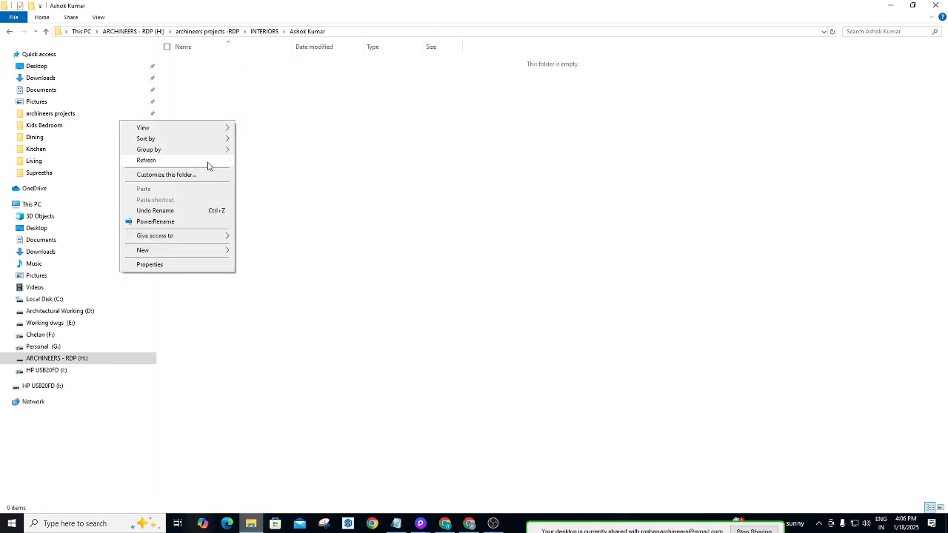
mouse_move(143, 254)
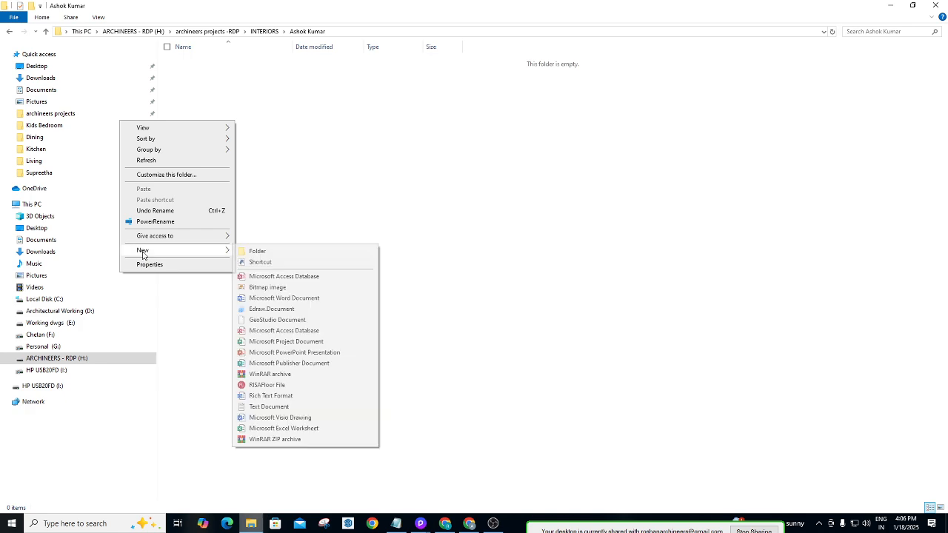
left_click(285, 253)
key("BackSpace")
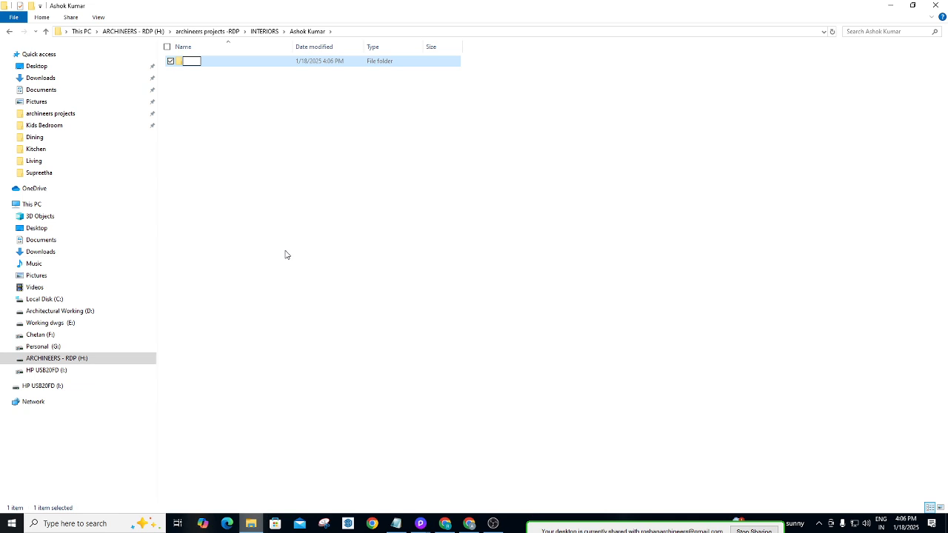
type("3D Model")
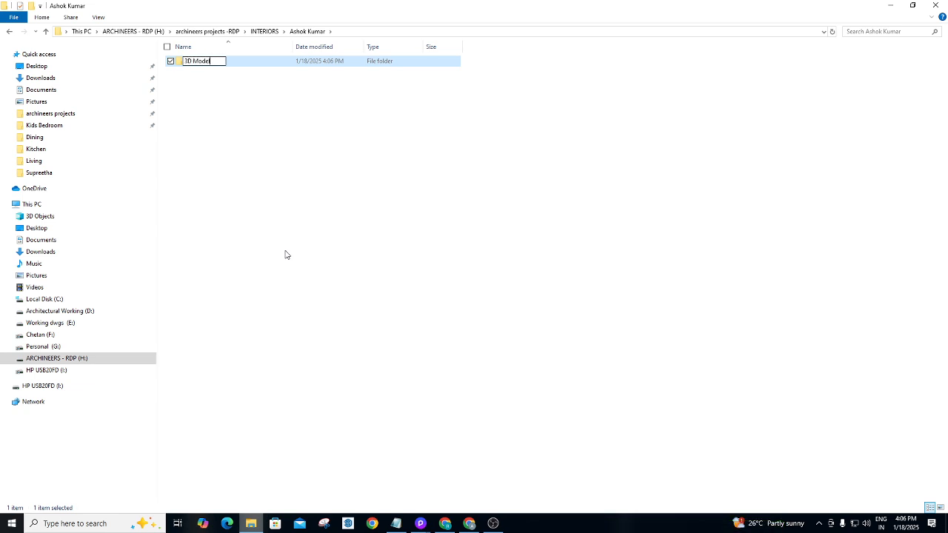
left_click(285, 255)
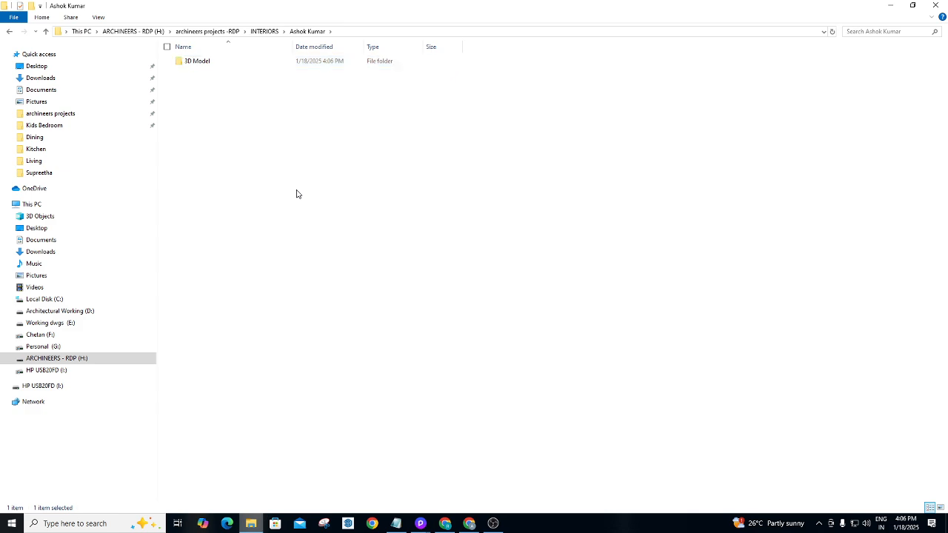
double_click(239, 67)
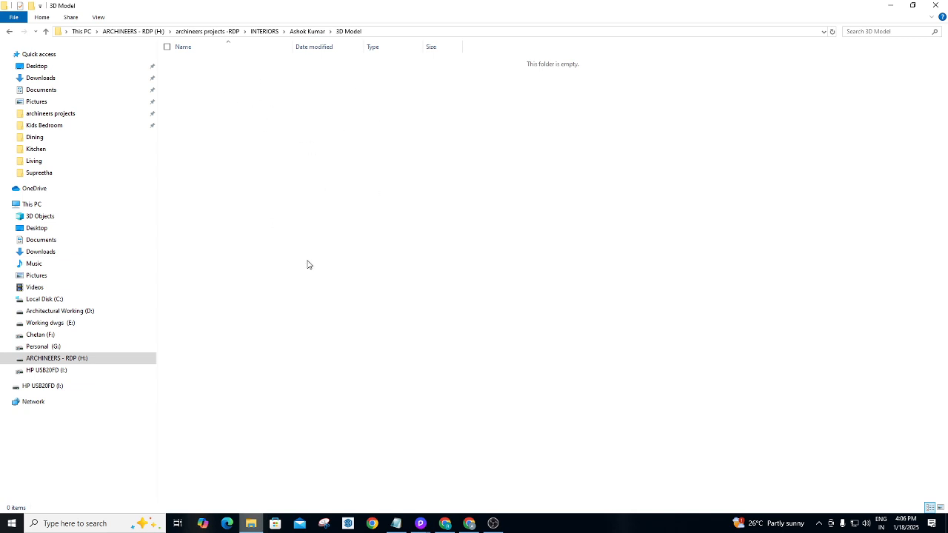
Bring up and dismiss the context menu in the empty 3D Model folder.
left_click_drag(228, 96, 288, 285)
right_click_drag(288, 289, 229, 96)
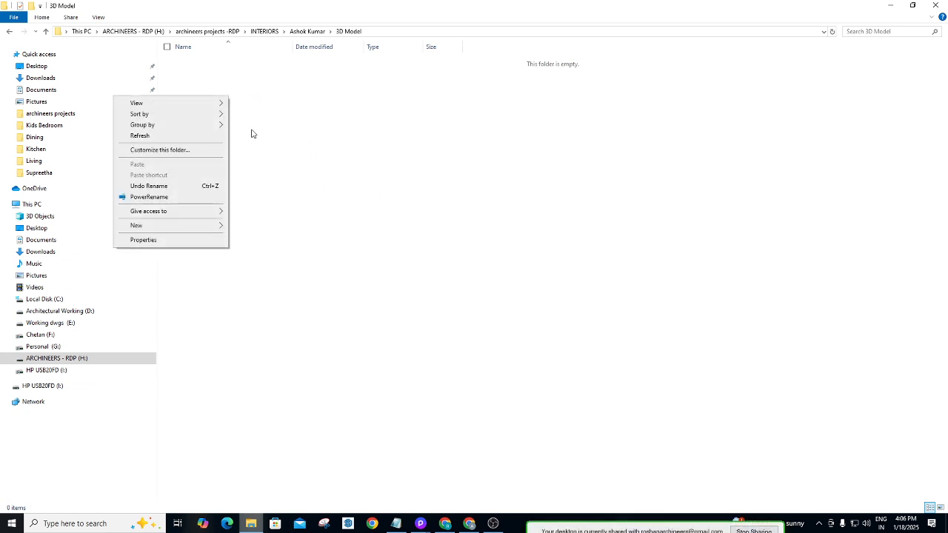
right_click(280, 102)
left_click(279, 108)
Add 'dont txt', 'wait' and 'call me' lines to the Notepad note, then return to Drive.
key("alt+Tab")
key("alt+Tab")
key("alt+Tab")
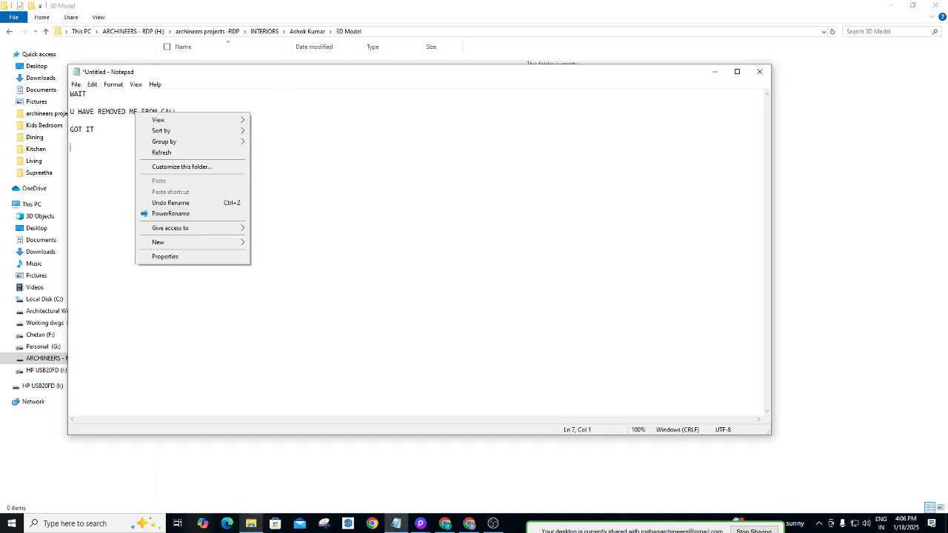
type("dont txt")
key("Return")
key("Return")
type("wait")
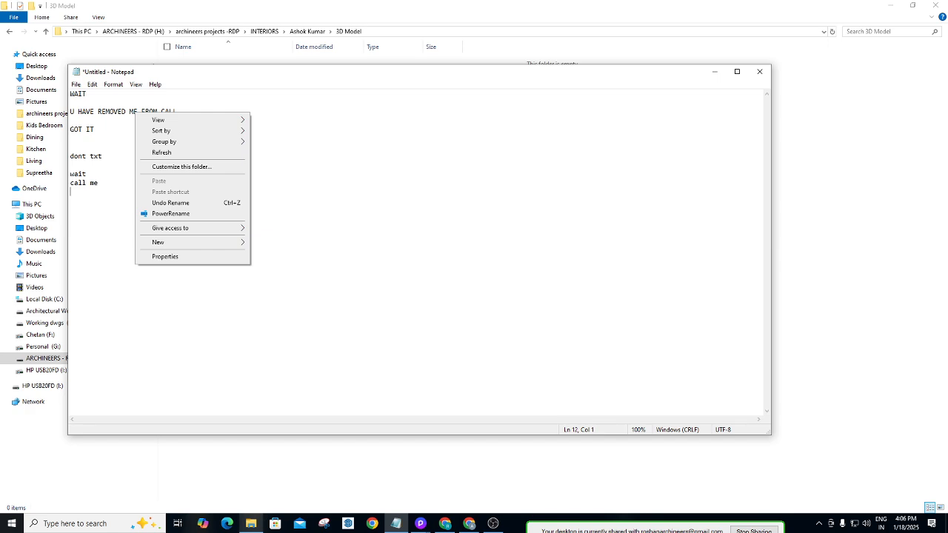
left_click(166, 152)
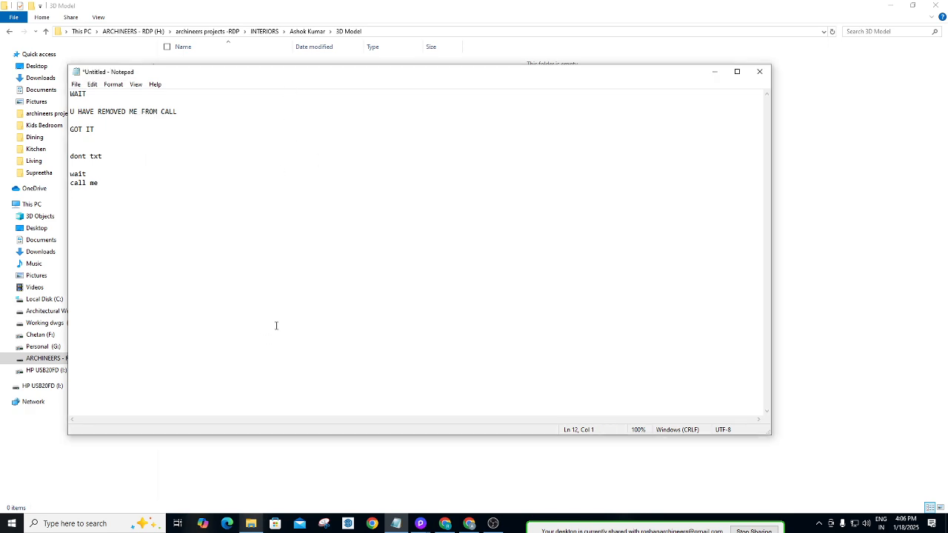
left_click(451, 525)
Copy the meeting address from the Google Meet bookmark opened in a temporary tab.
left_click(468, 526)
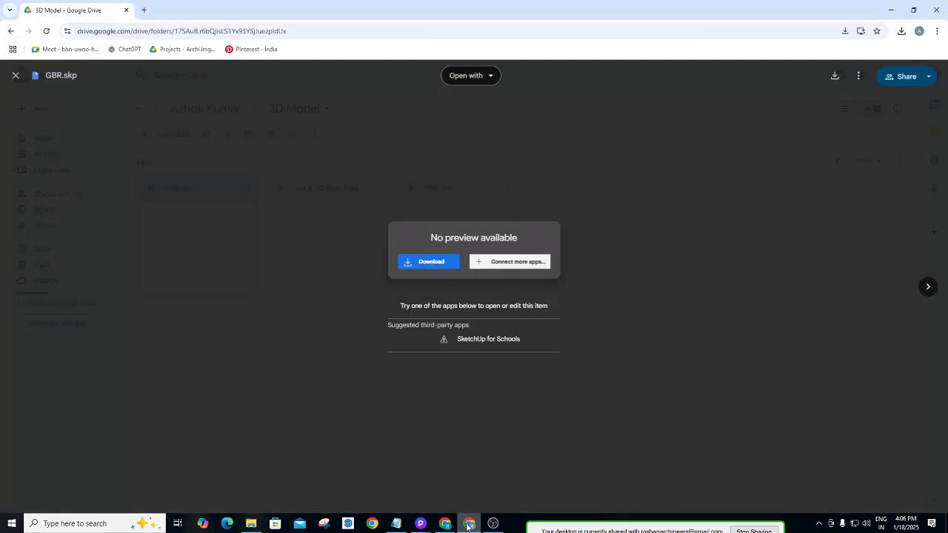
left_click(144, 9)
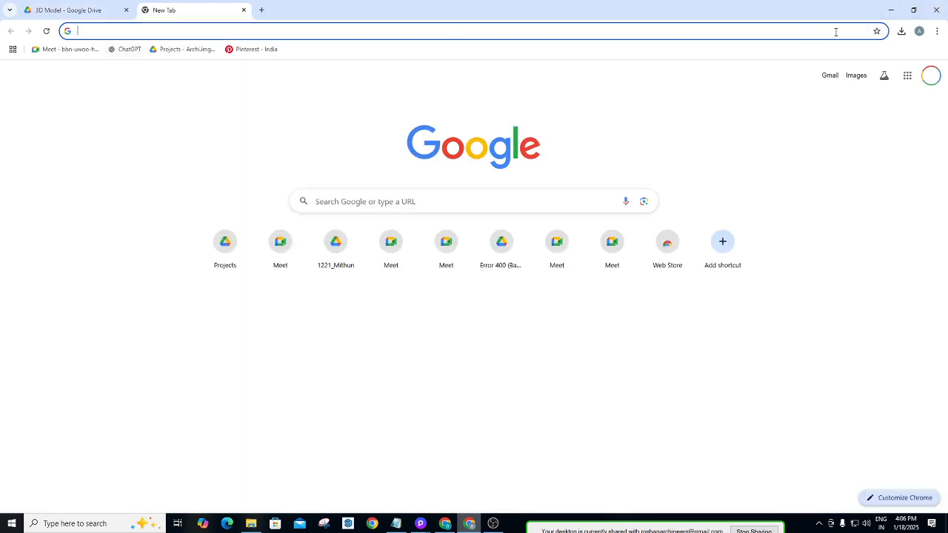
left_click(891, 9)
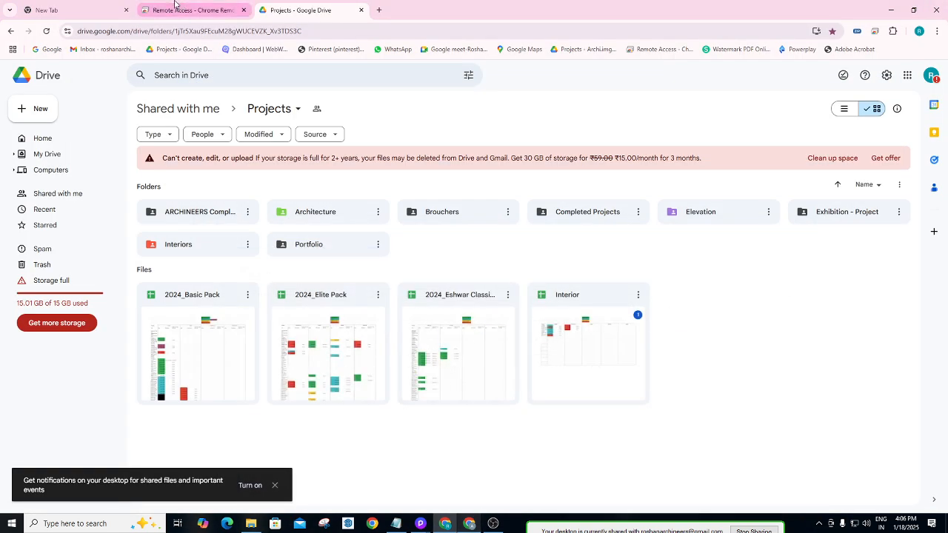
left_click(216, 14)
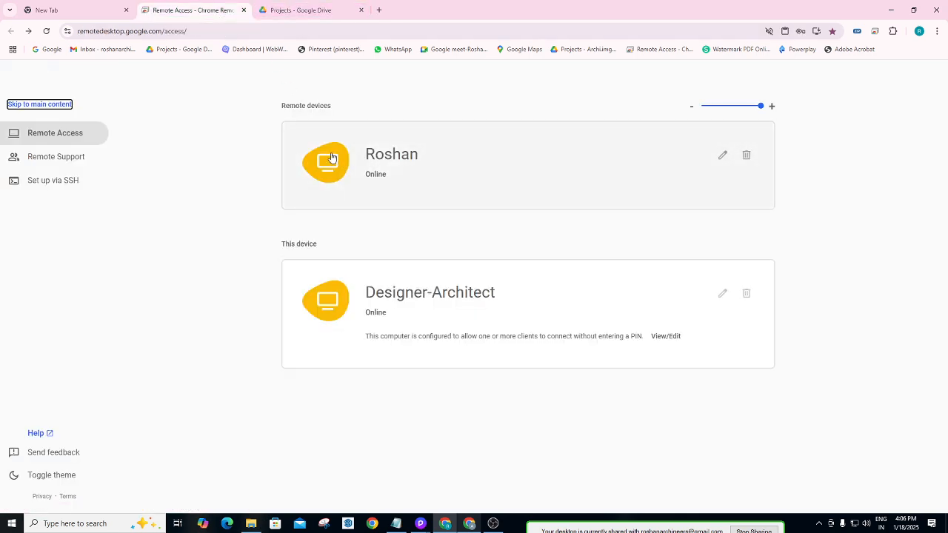
left_click(270, 9)
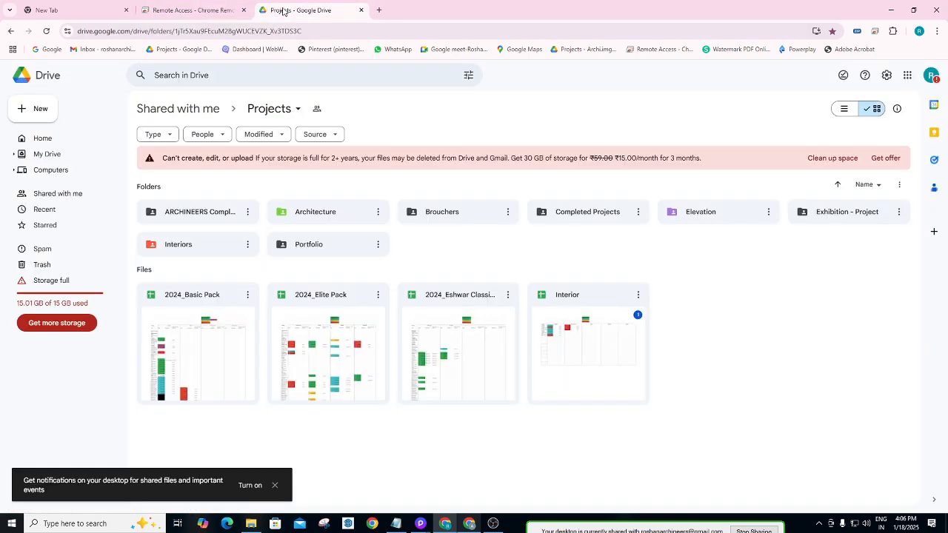
right_click(464, 50)
left_click(466, 63)
left_click(401, 16)
left_click(386, 29)
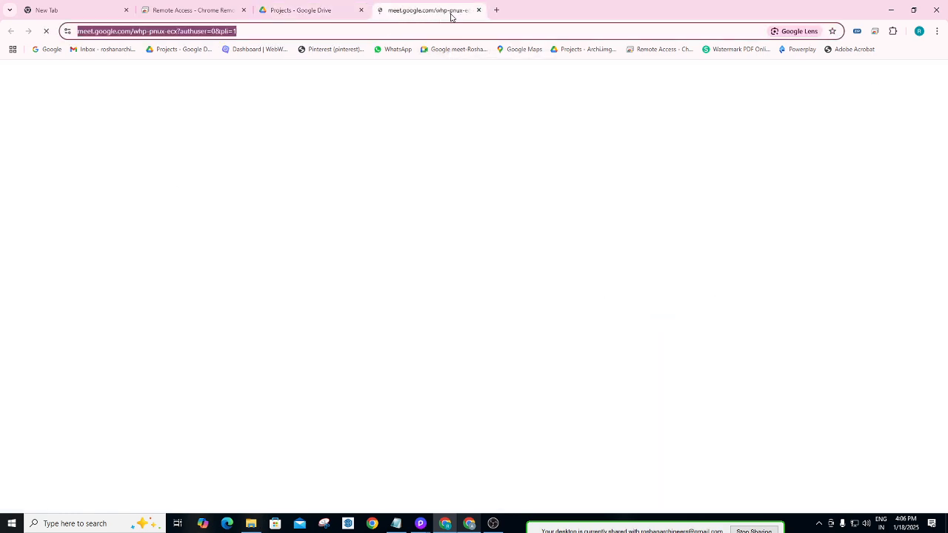
left_click(479, 10)
Paste the Meet link into the other browser window and join with the camera off.
left_click(892, 9)
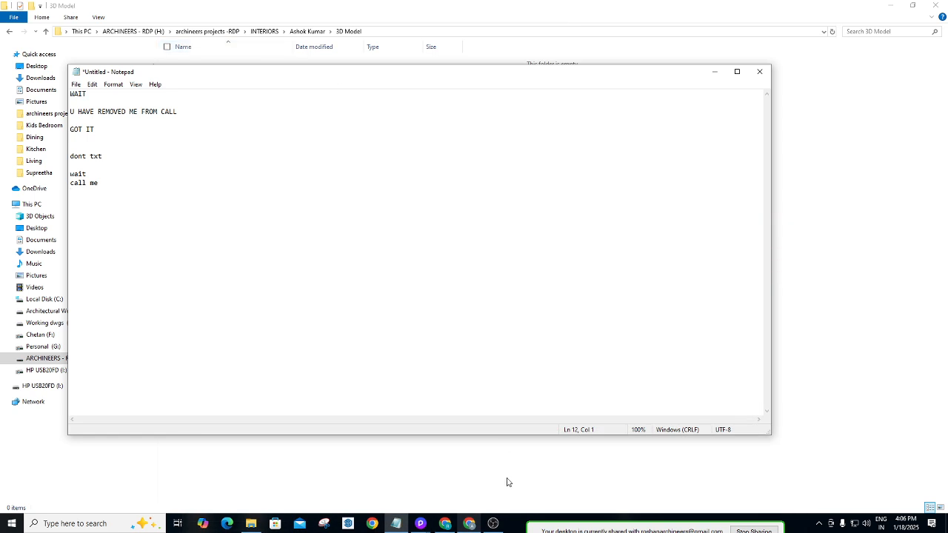
left_click(445, 523)
left_click(263, 29)
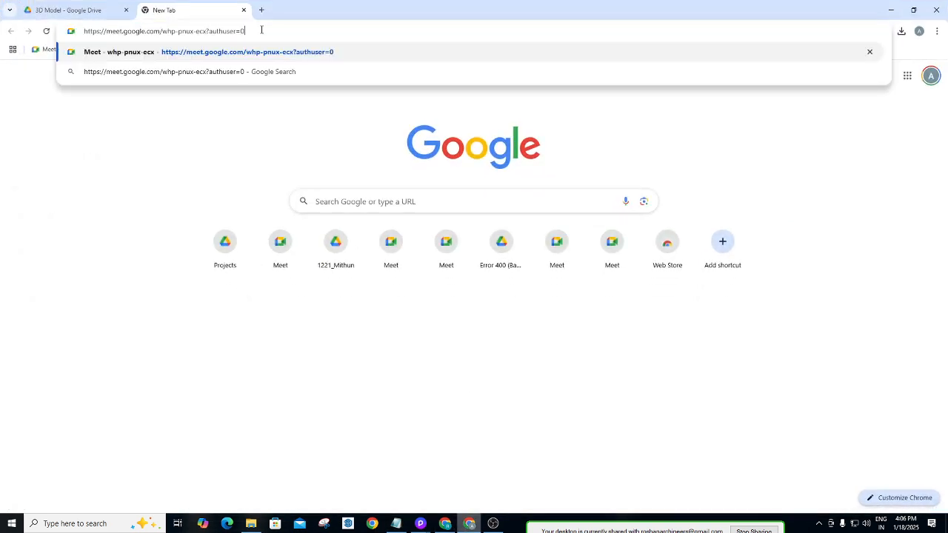
key("Return")
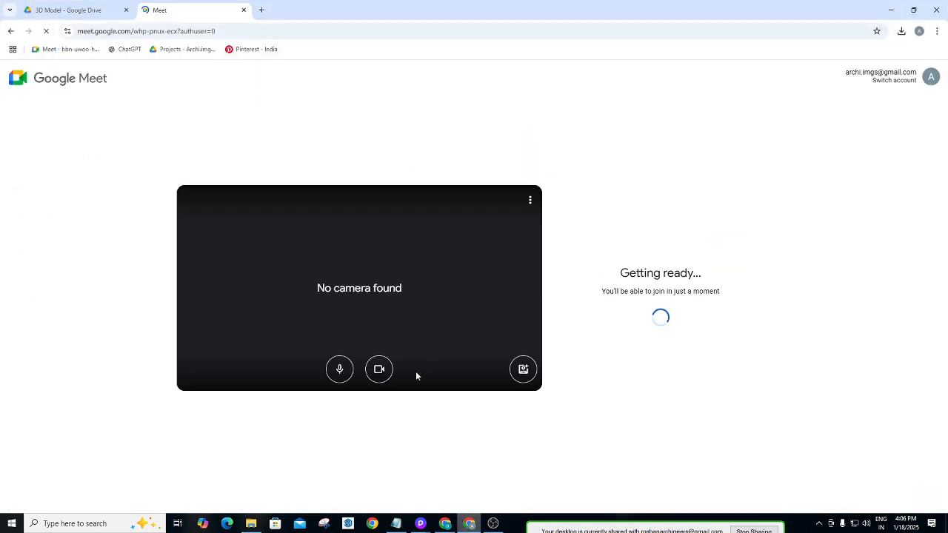
left_click(379, 369)
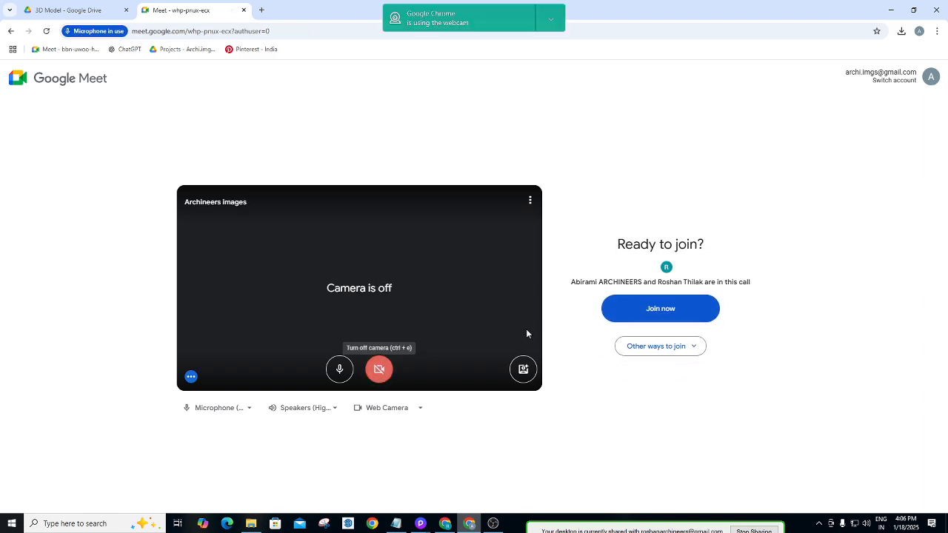
left_click(662, 309)
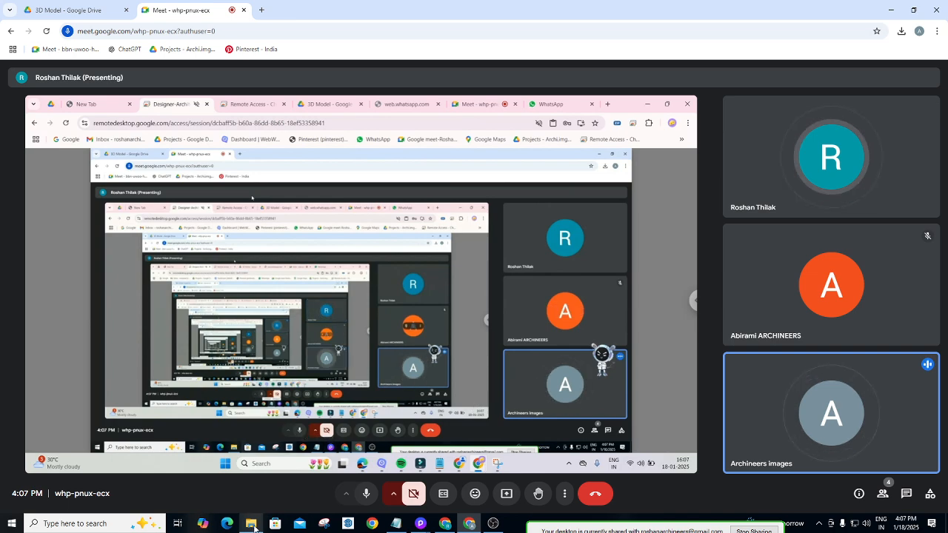
Minimize the Meet window, Notepad and the 3D Model folder to reveal D5 Render.
left_click(892, 8)
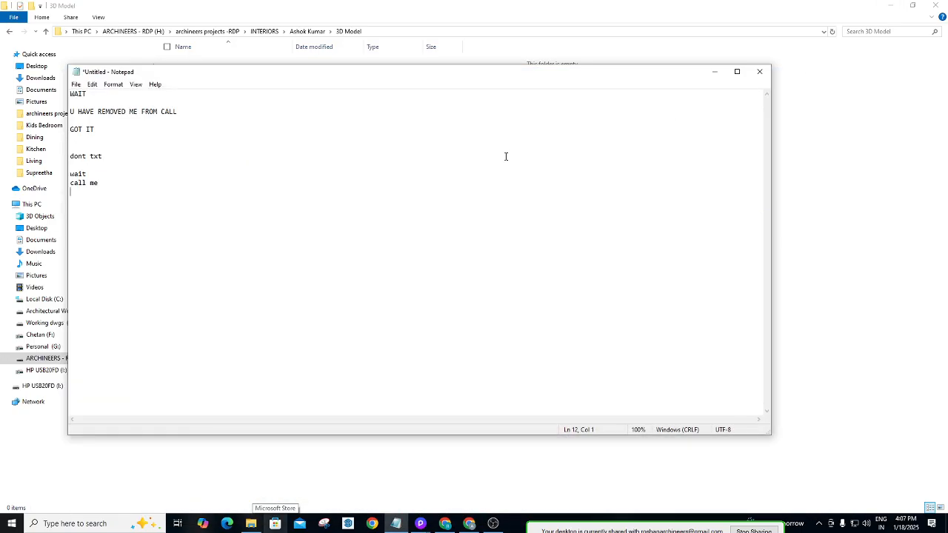
left_click(715, 71)
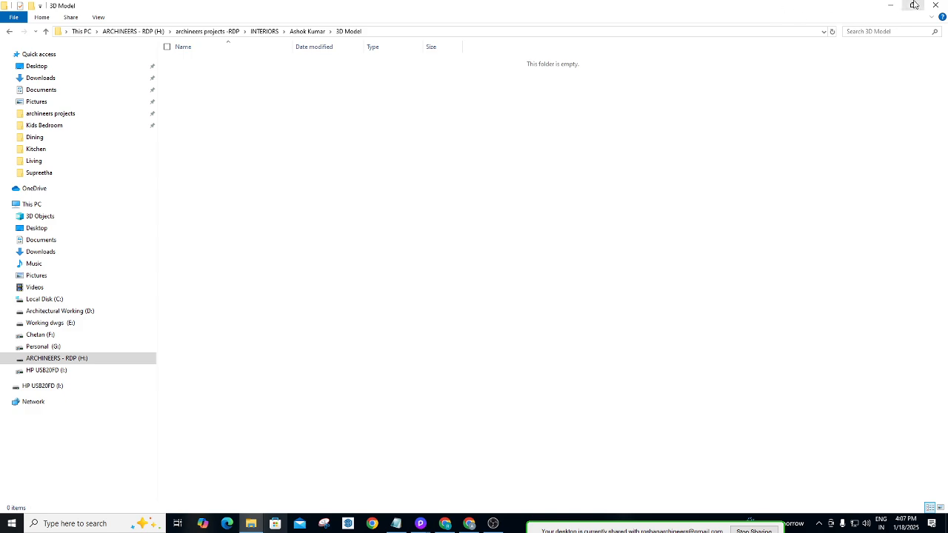
left_click(890, 5)
Minimize Notepad and the Google Meet call, then return to the 3D Model folder in File Explorer.
left_click(714, 71)
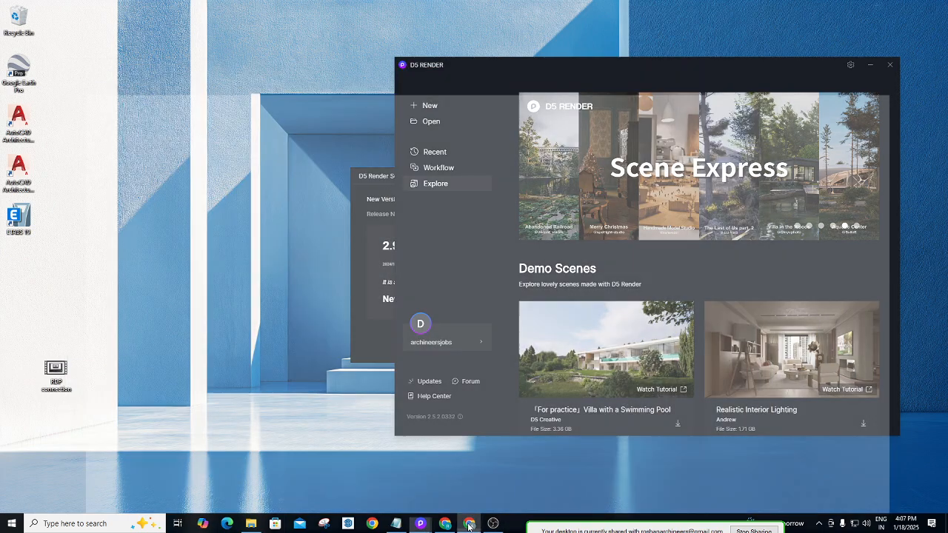
left_click(469, 524)
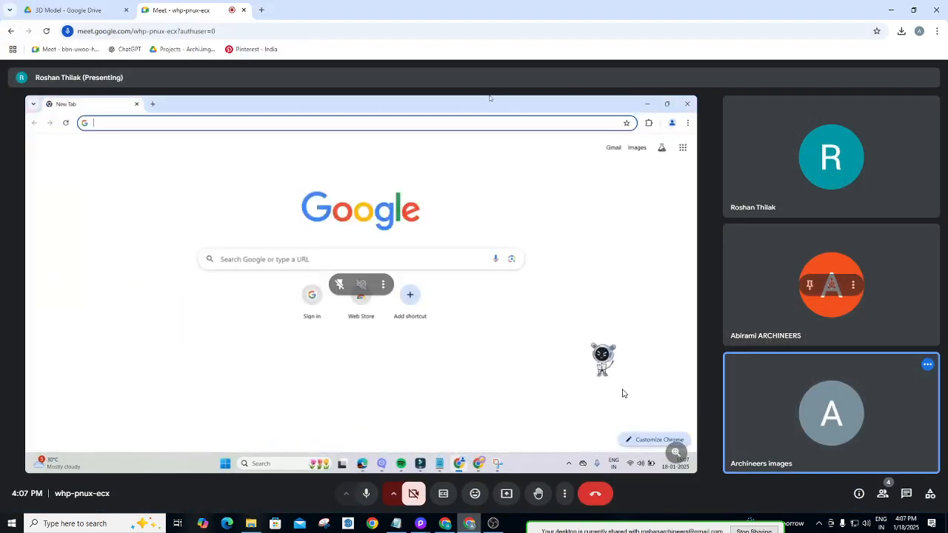
left_click(890, 11)
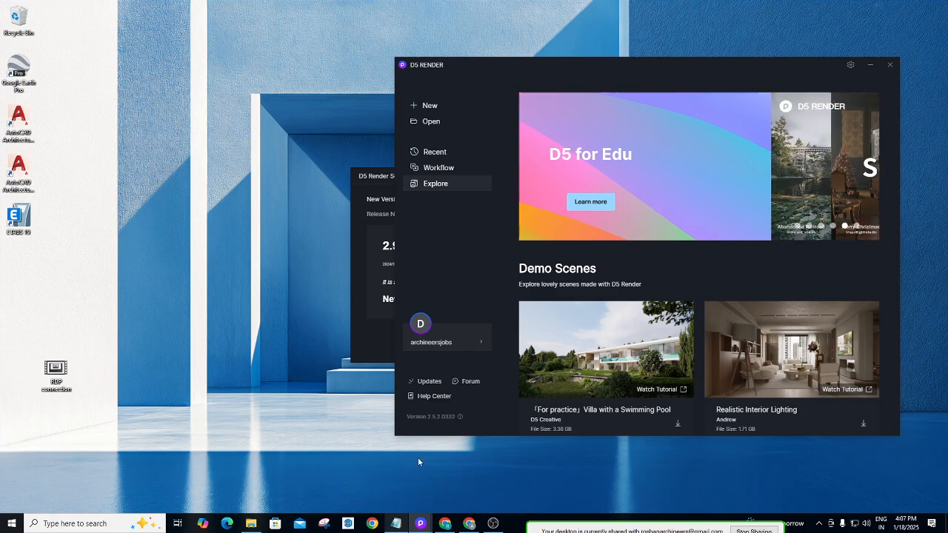
left_click(470, 524)
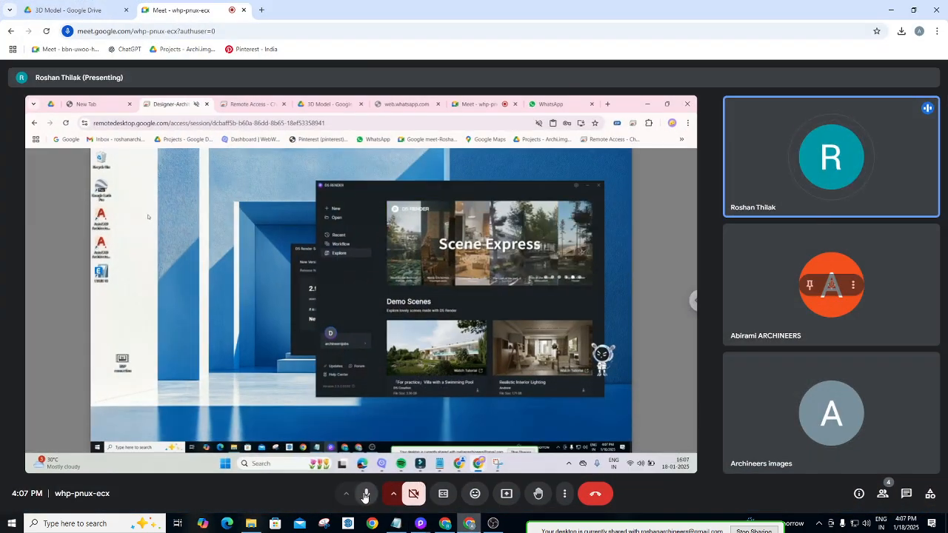
left_click(888, 10)
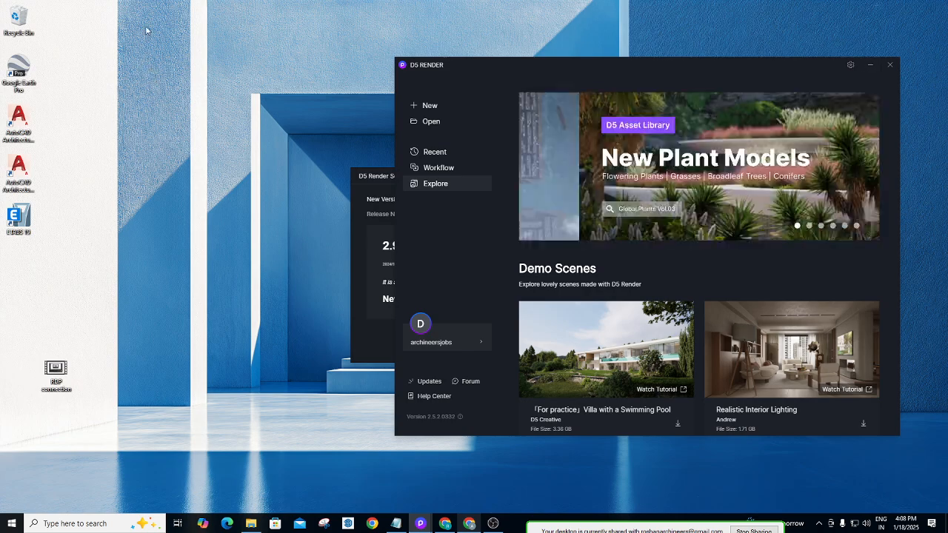
left_click(251, 521)
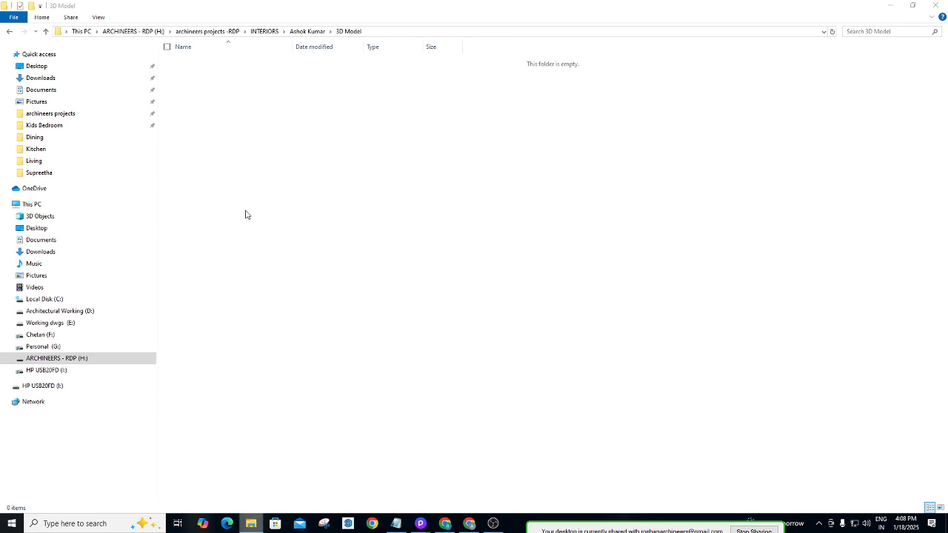
Navigate to H: > archineers projects -RDP > INTERIORS > client folder > 3D Model.
left_click(82, 359)
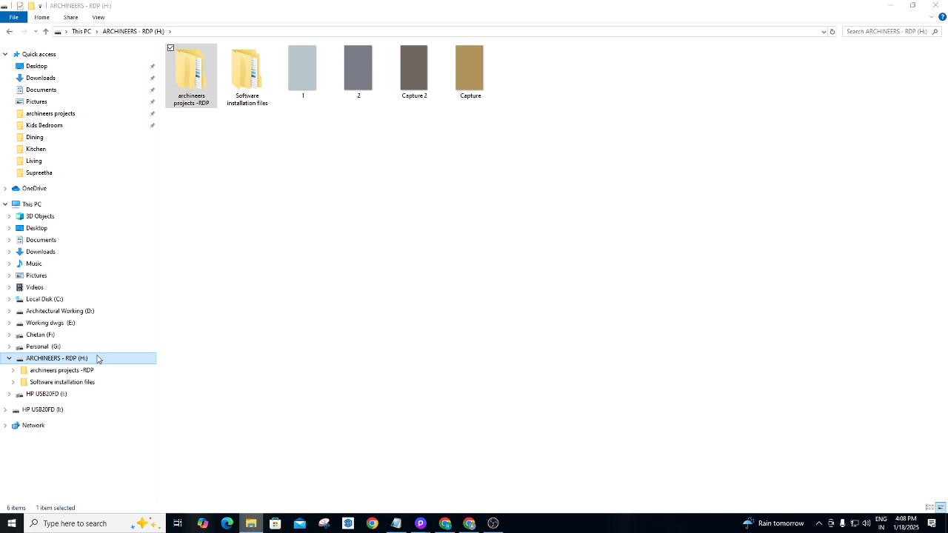
double_click(97, 359)
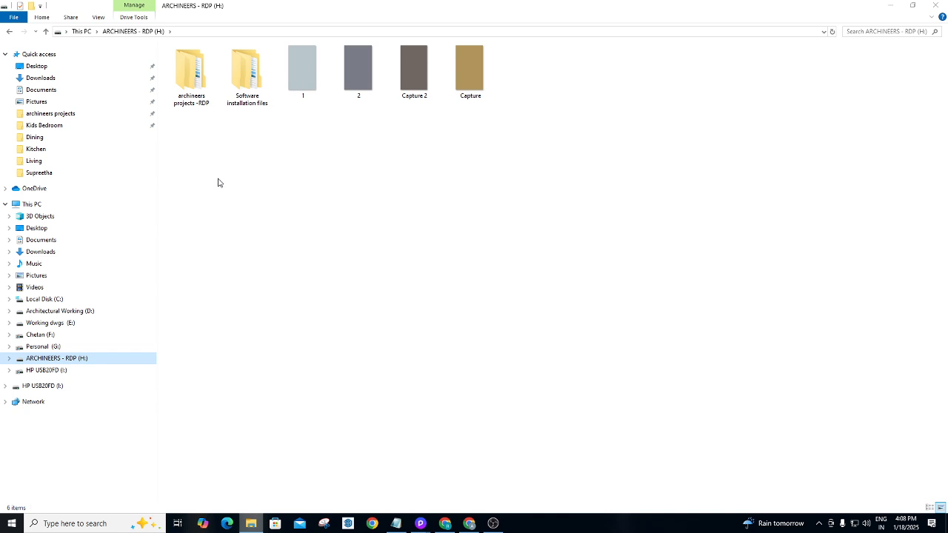
double_click(191, 74)
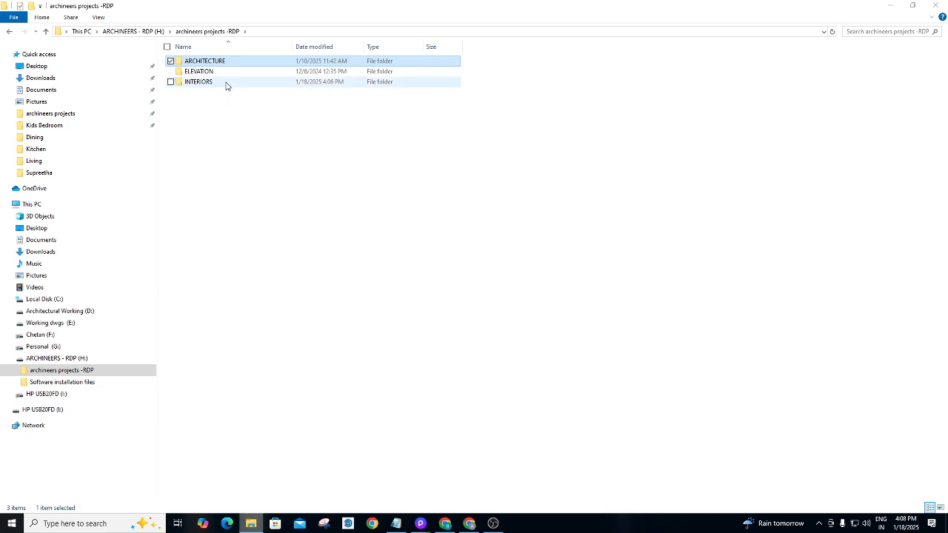
double_click(227, 86)
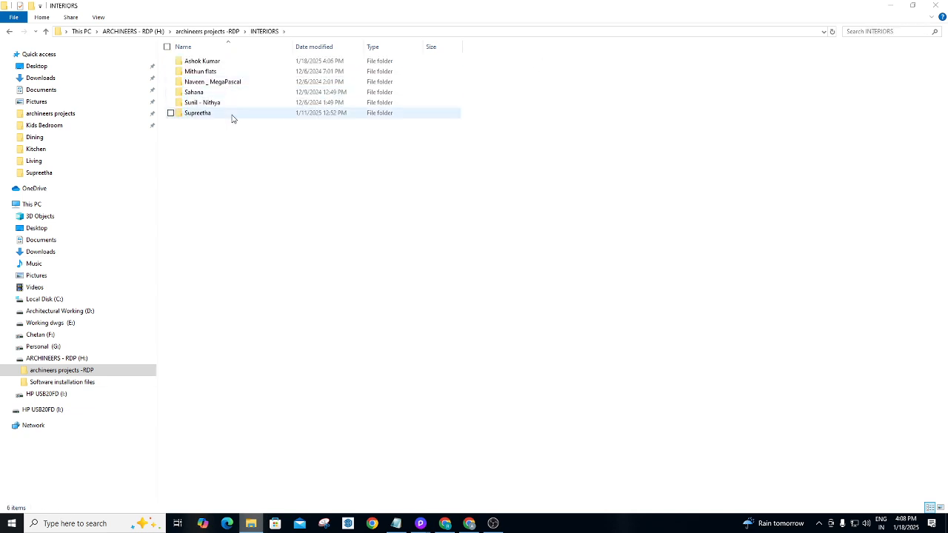
double_click(233, 64)
left_click(232, 64)
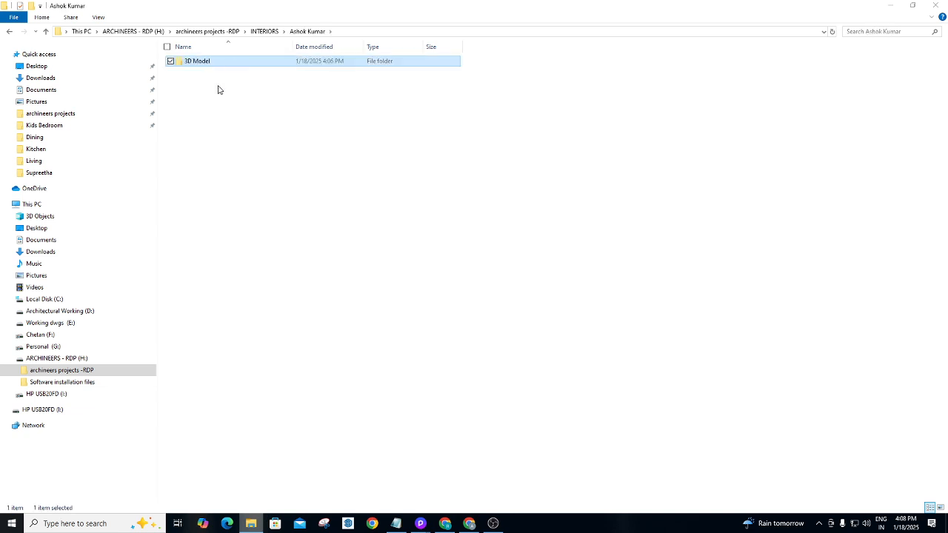
double_click(222, 64)
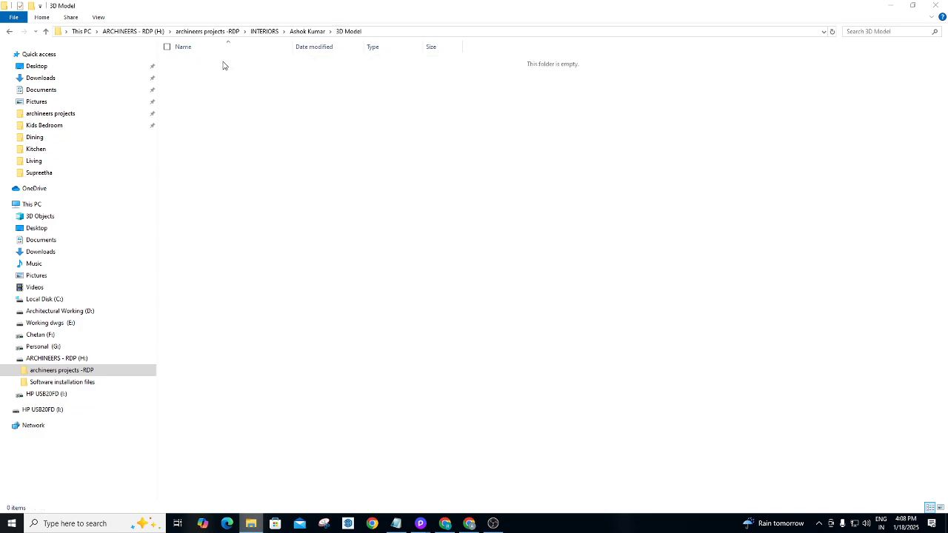
Create a new folder named GBR inside 3D Model and open it.
right_click(224, 104)
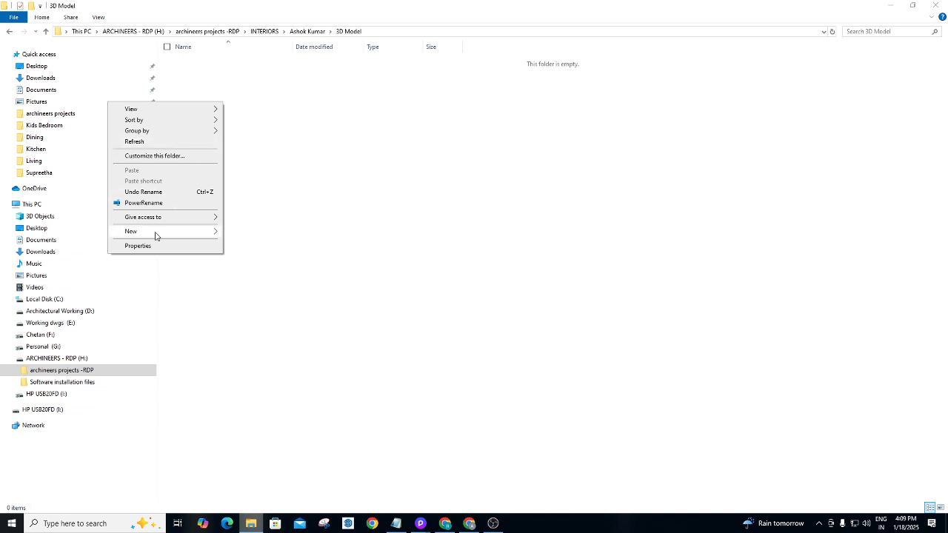
mouse_move(154, 232)
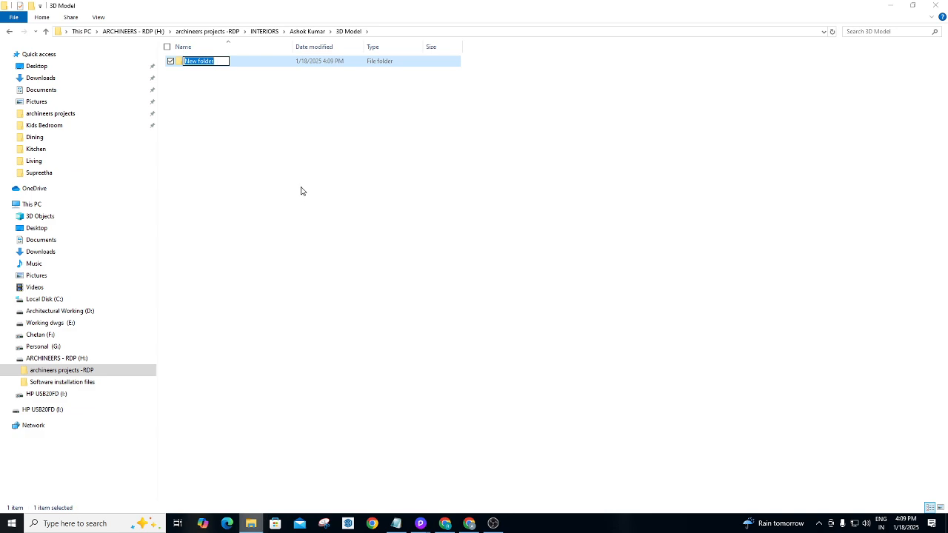
key("BackSpace")
left_click(301, 187)
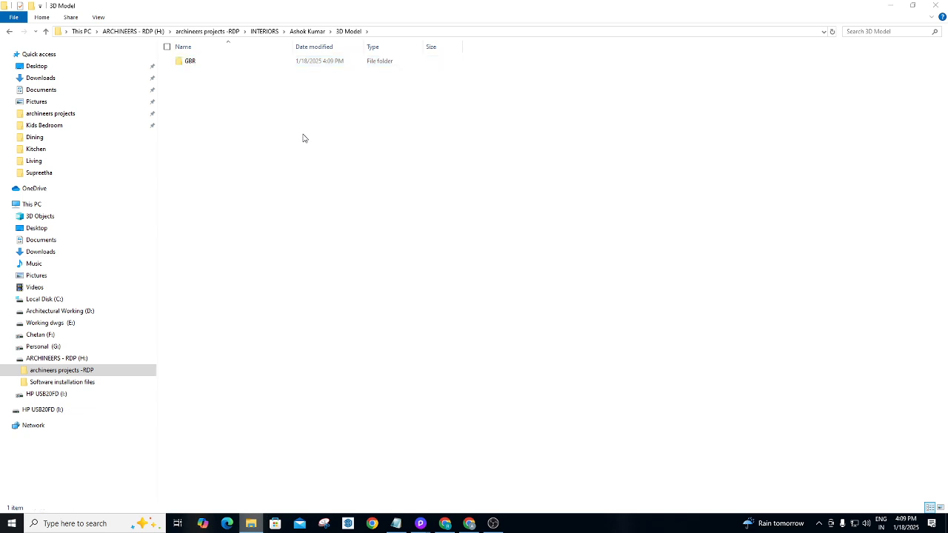
double_click(218, 64)
right_click(228, 83)
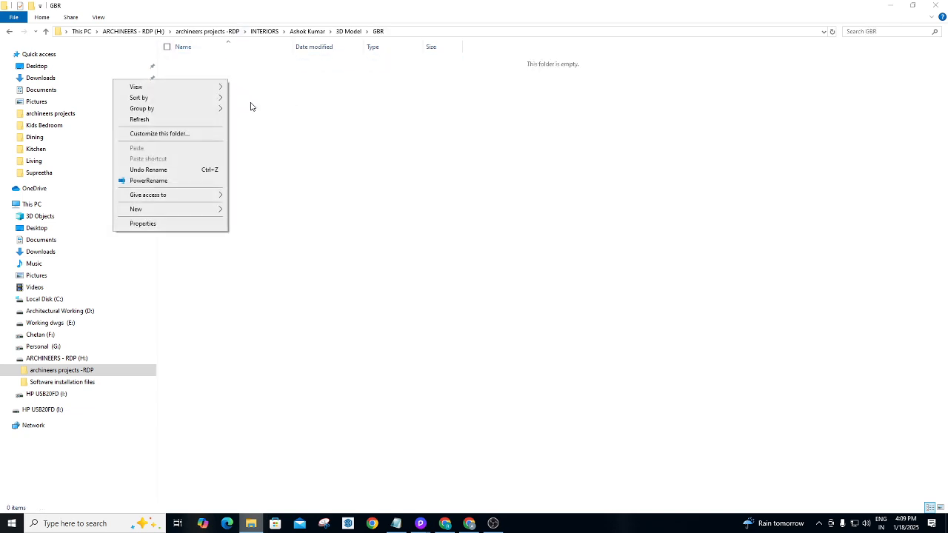
left_click(256, 120)
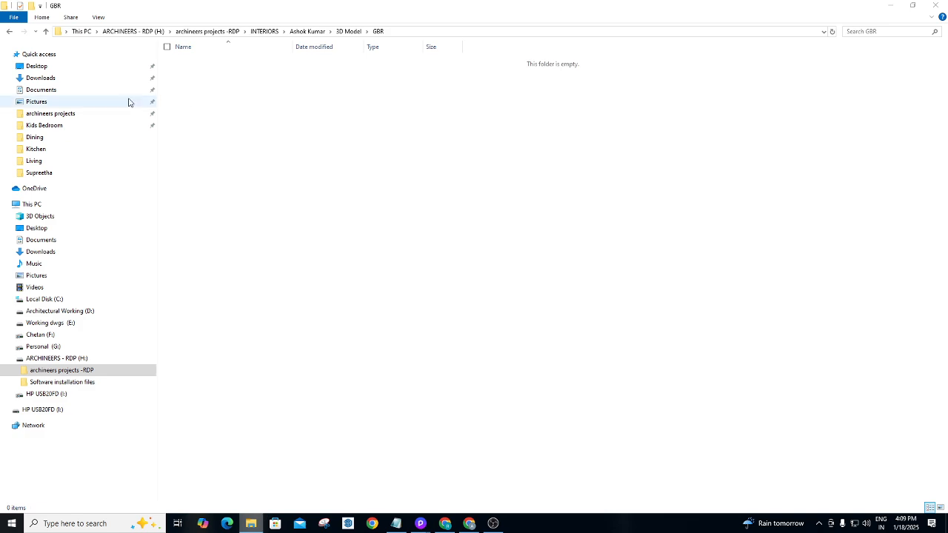
Copy the GBR (2) SketchUp file from Downloads and paste it into the GBR folder.
left_click(39, 80)
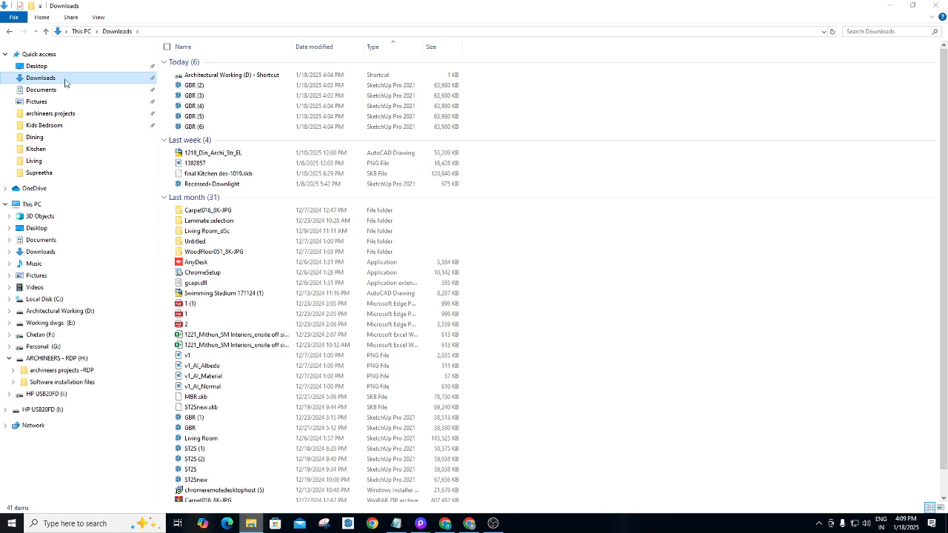
left_click(210, 87)
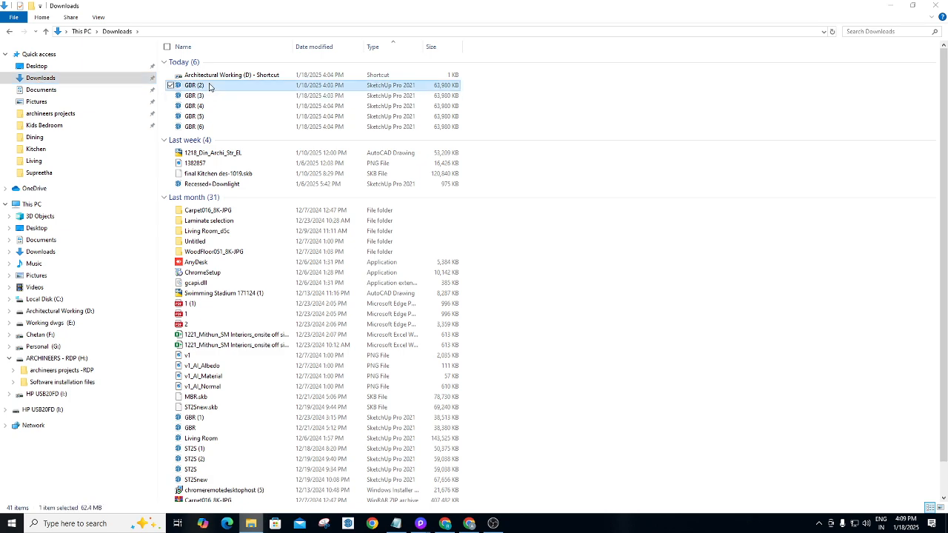
right_click(210, 87)
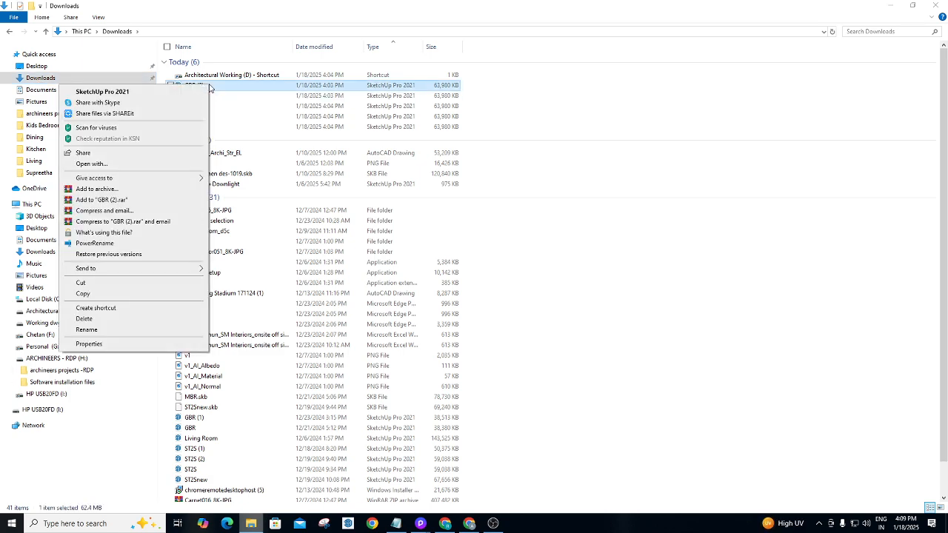
left_click(94, 293)
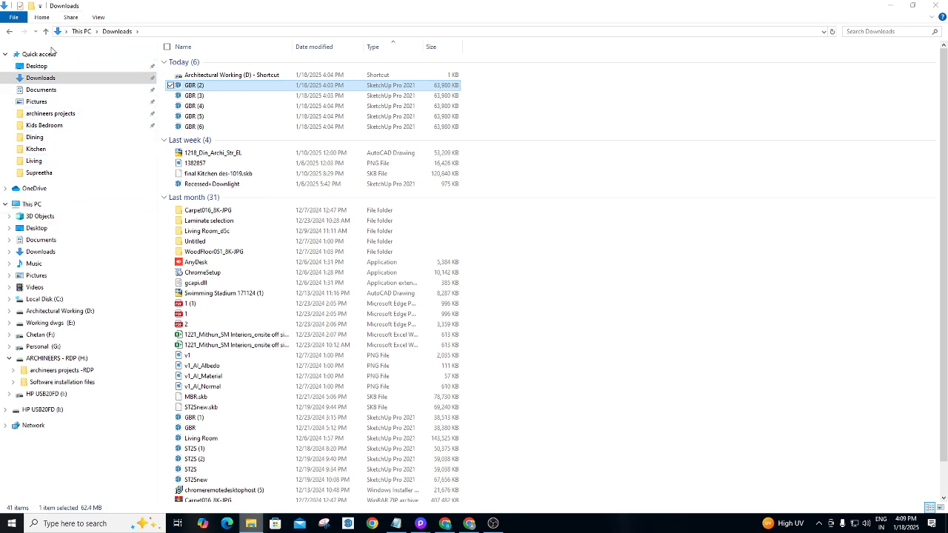
left_click(10, 33)
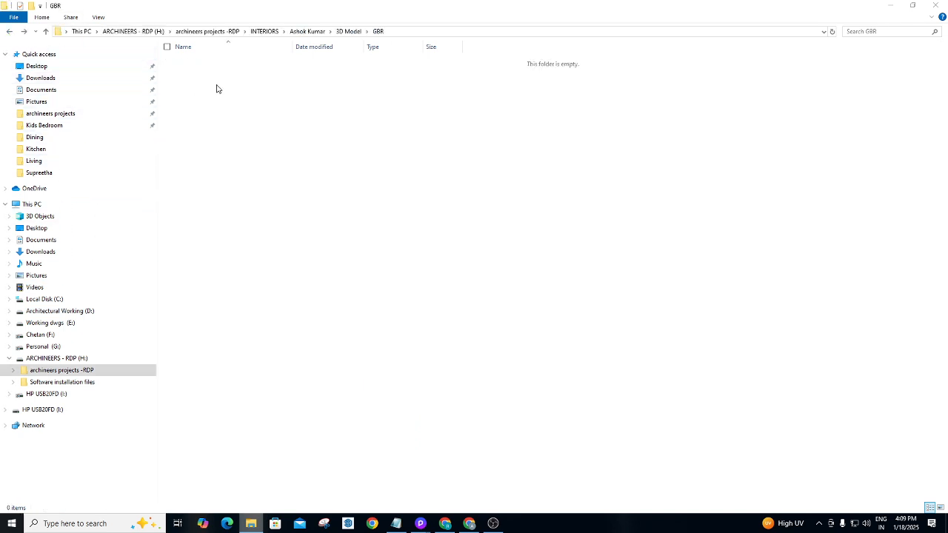
right_click(270, 115)
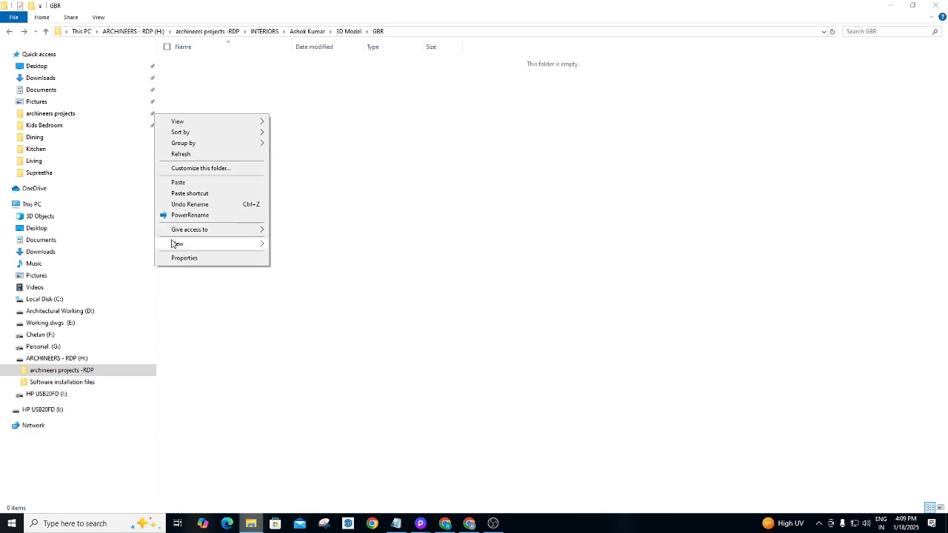
left_click(192, 183)
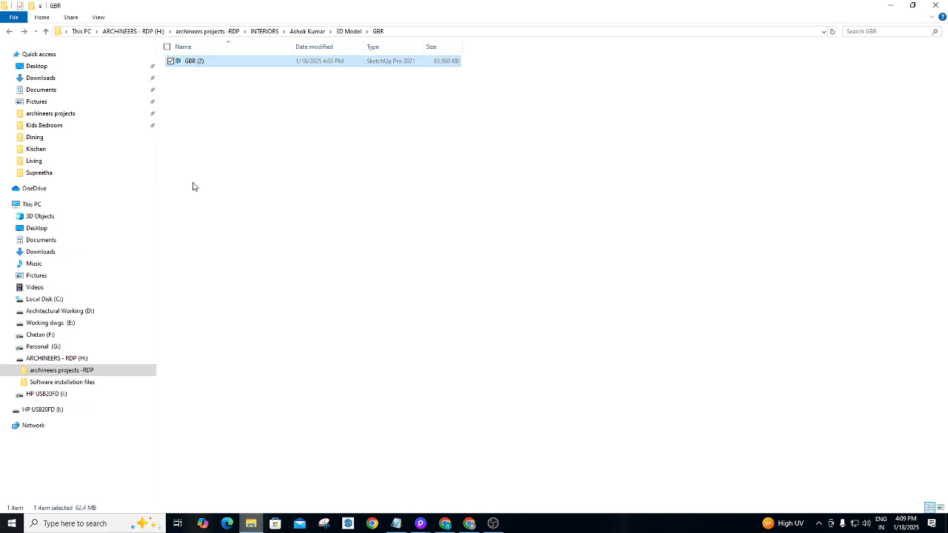
left_click(234, 129)
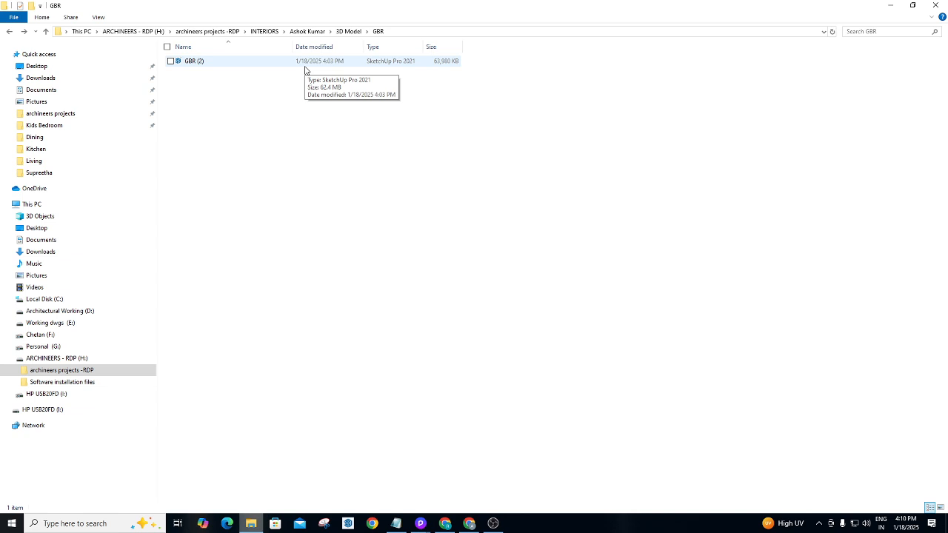
left_click(890, 5)
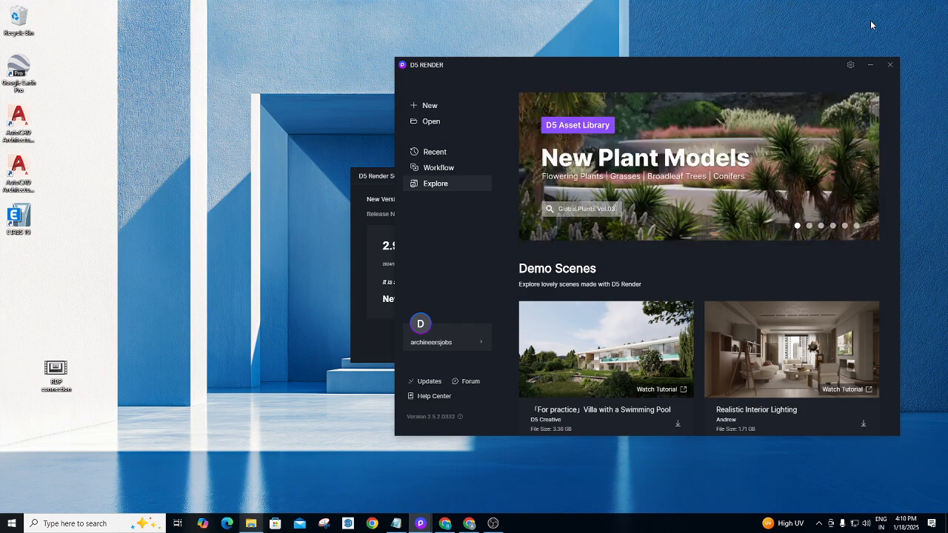
Decline the D5 software update, cancel opening an existing project, and create a New project.
left_click(377, 176)
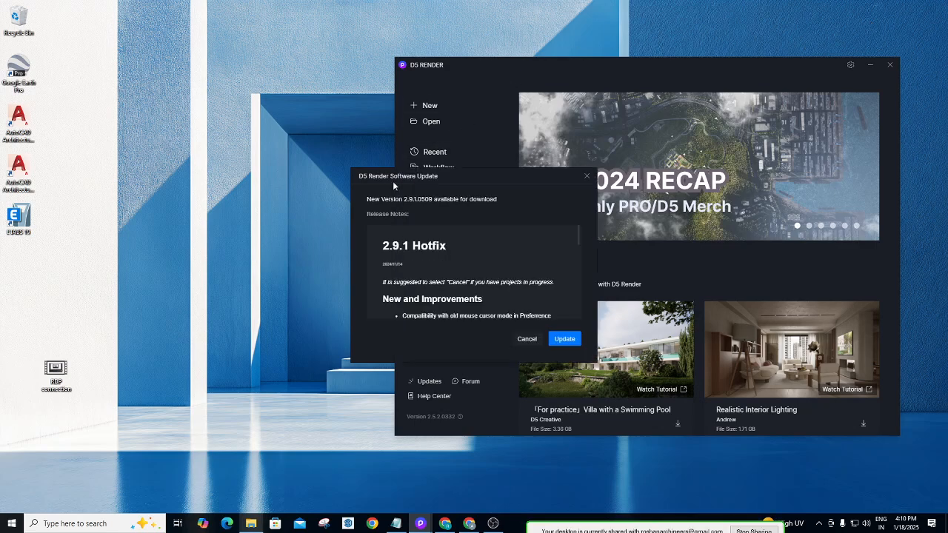
left_click(526, 340)
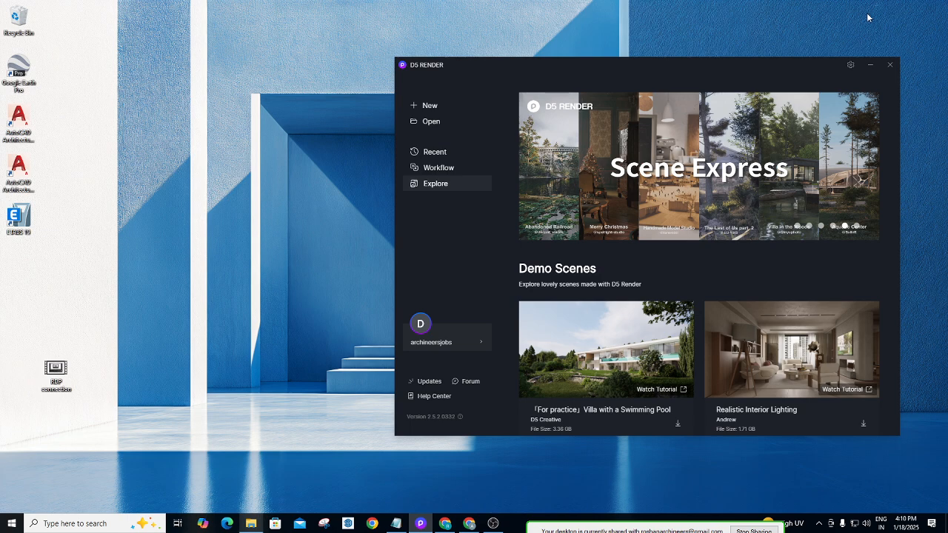
left_click(431, 121)
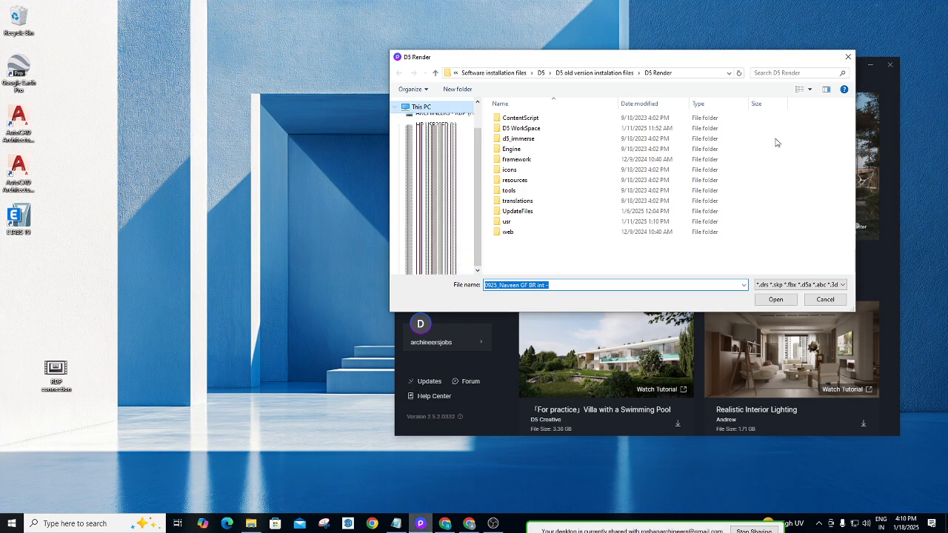
left_click(848, 56)
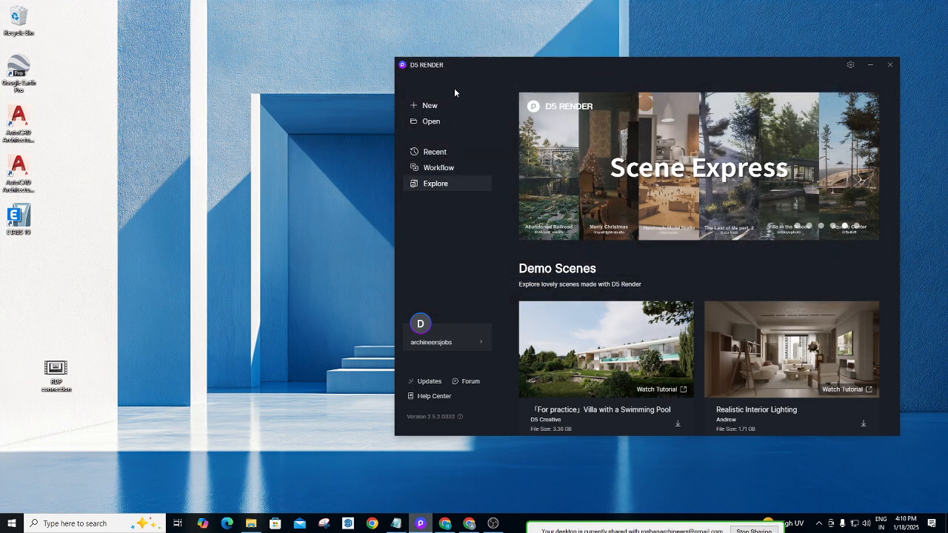
left_click(426, 108)
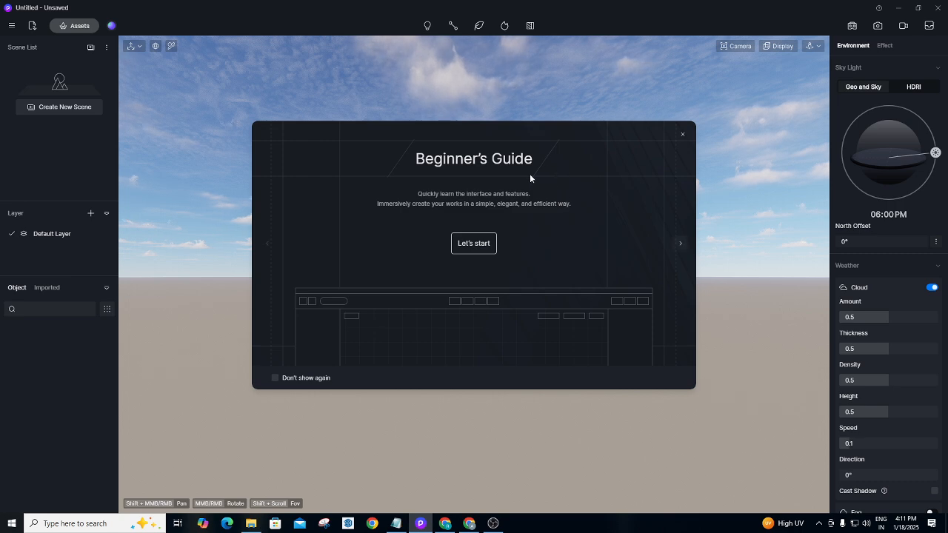
Dismiss the Beginner's Guide and bring up the Import File browser.
left_click(472, 246)
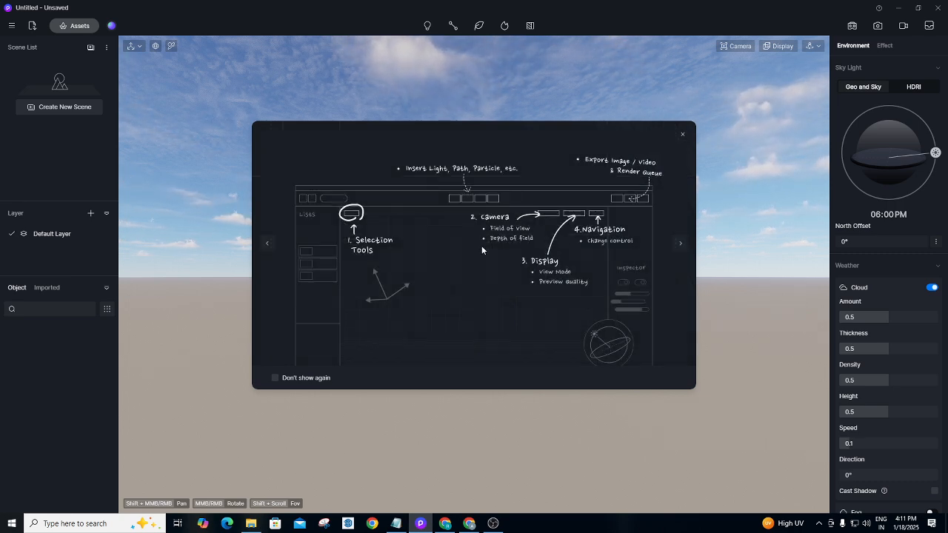
left_click(683, 134)
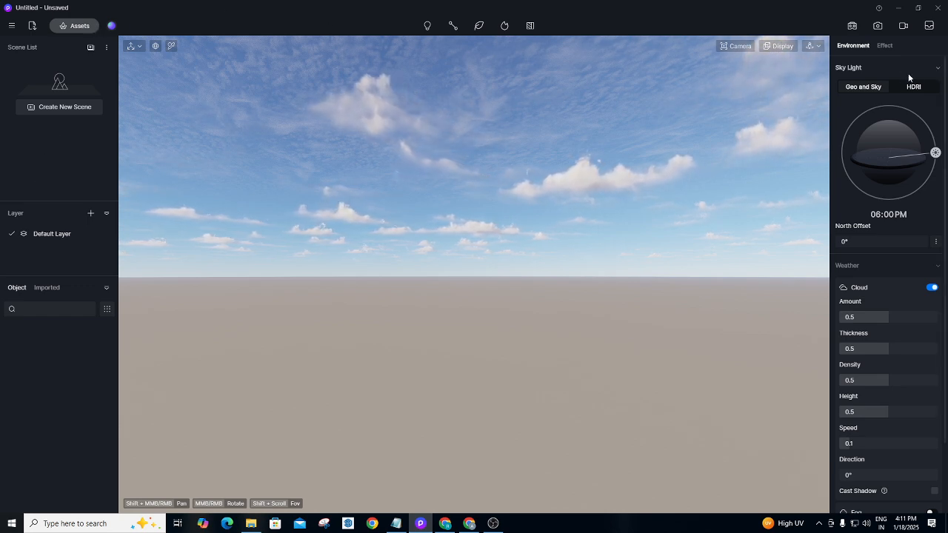
left_click(32, 26)
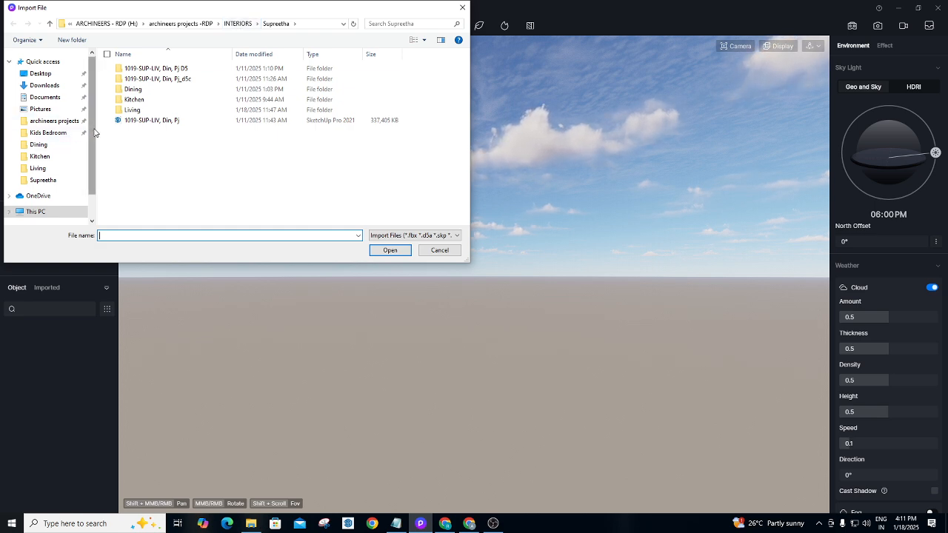
Try the archineers projects shortcut in the Import dialog, dismissing the location-unavailable errors.
scroll(74, 137, "down", 1)
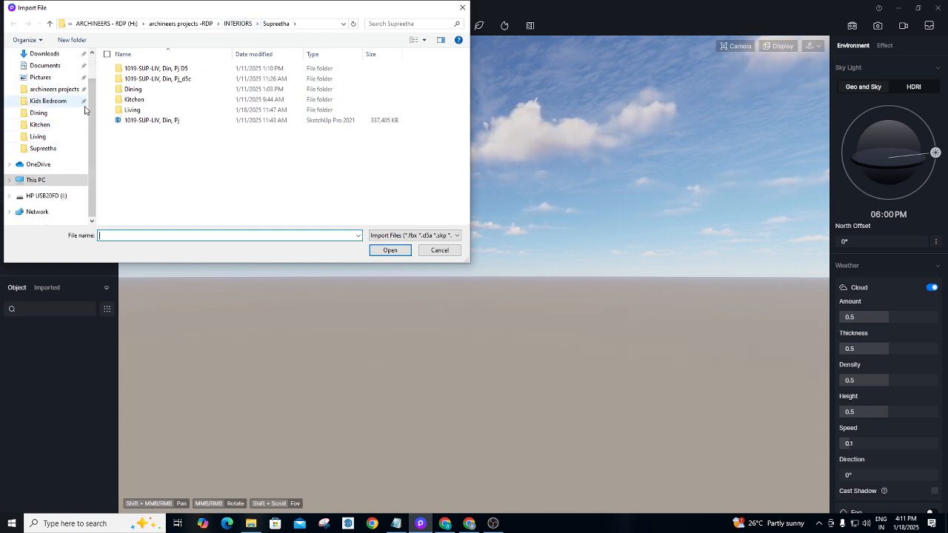
scroll(52, 120, "up", 1)
left_click(61, 102)
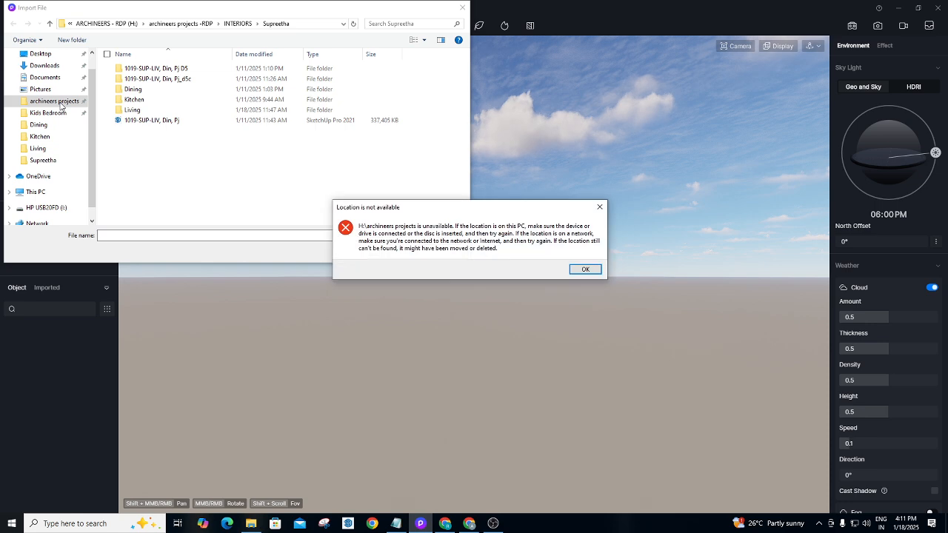
left_click(589, 269)
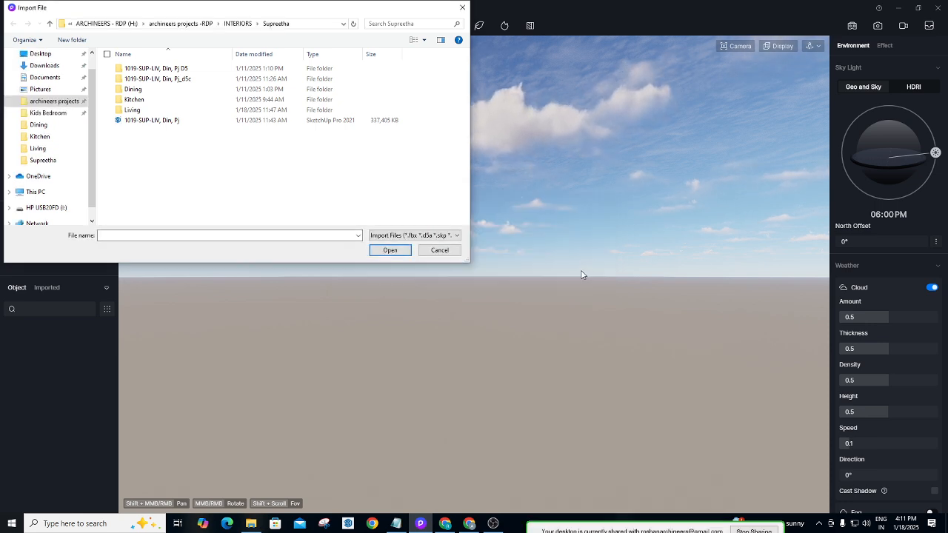
scroll(74, 111, "up", 1)
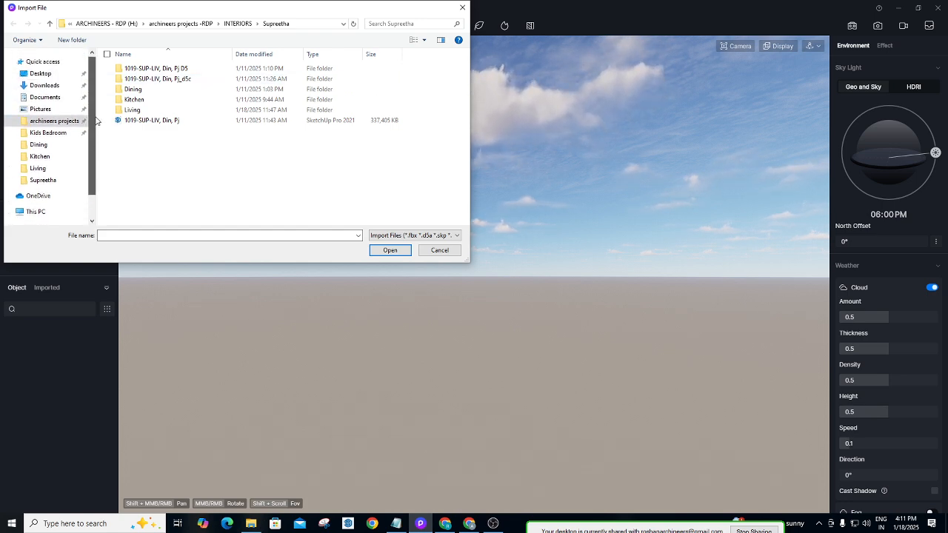
scroll(94, 133, "down", 1)
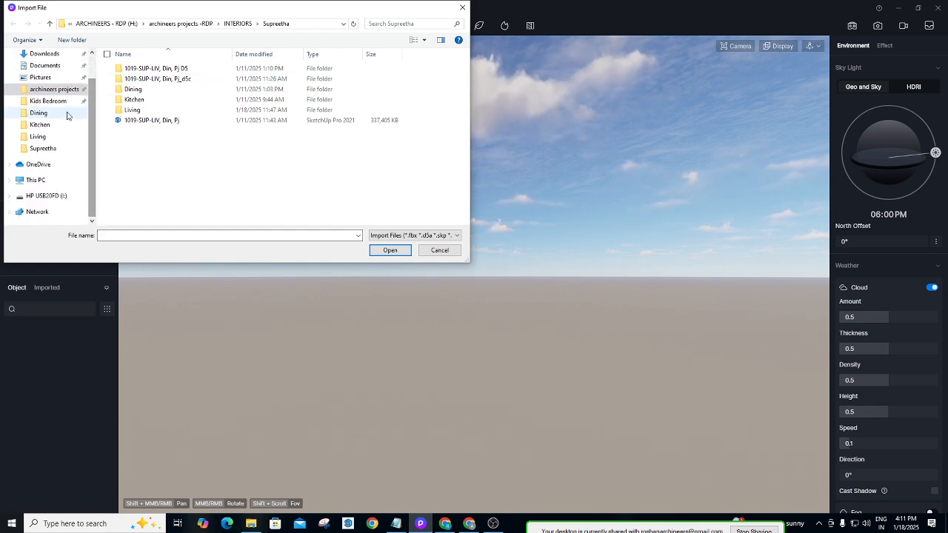
left_click(60, 89)
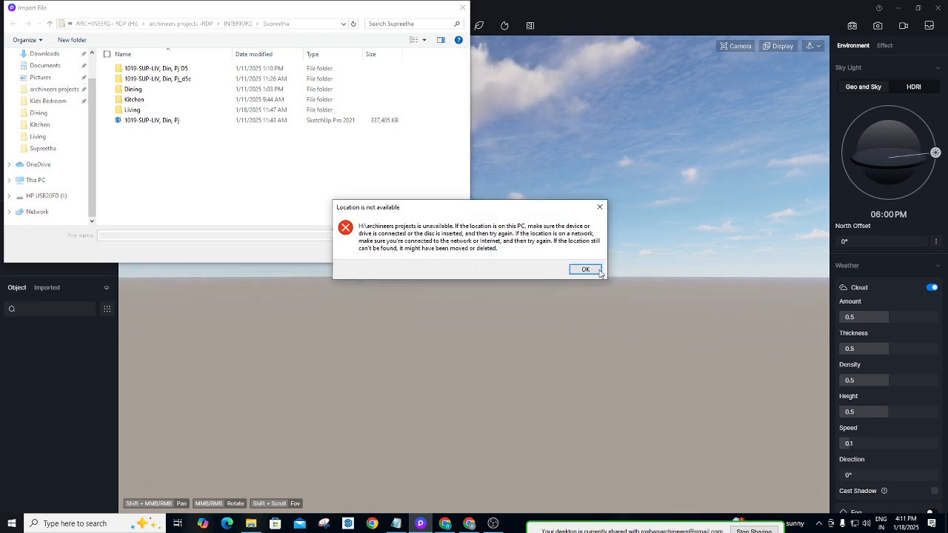
left_click(585, 269)
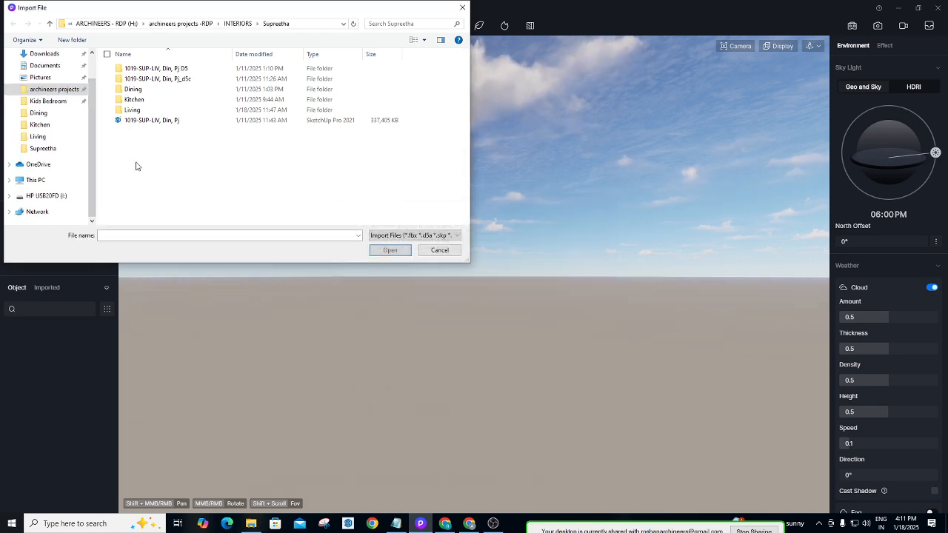
Browse H: > archineers projects -RDP > INTERIORS > client > 3D Model > GBR and import GBR (2).
left_click(106, 23)
left_click(85, 23)
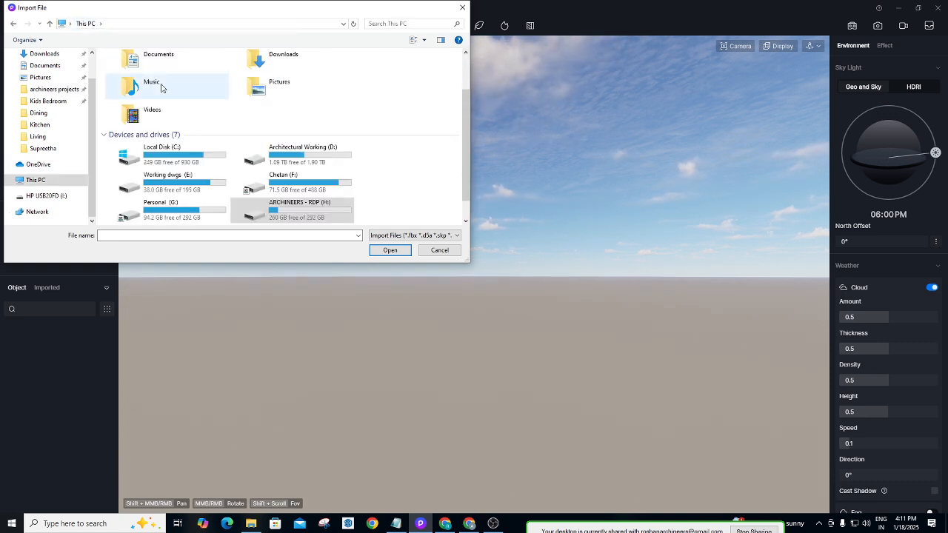
double_click(270, 209)
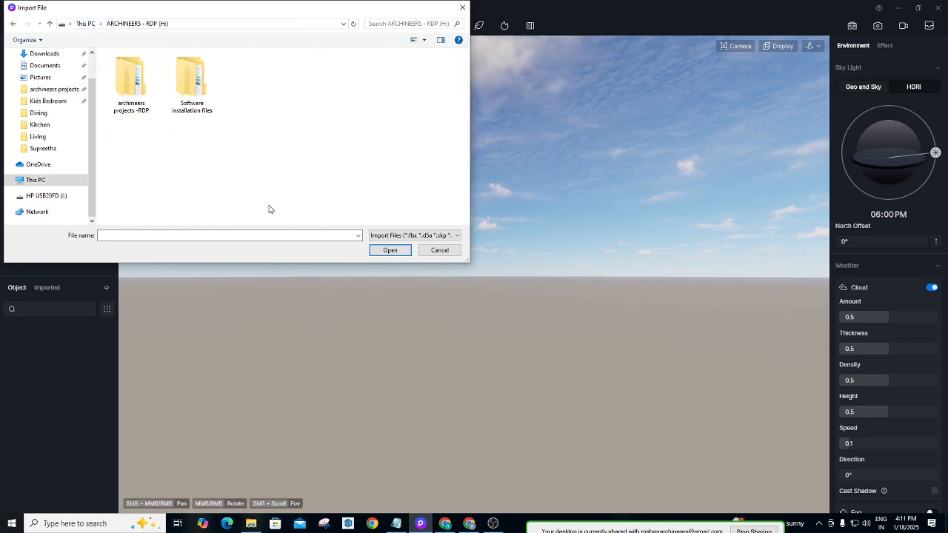
double_click(129, 83)
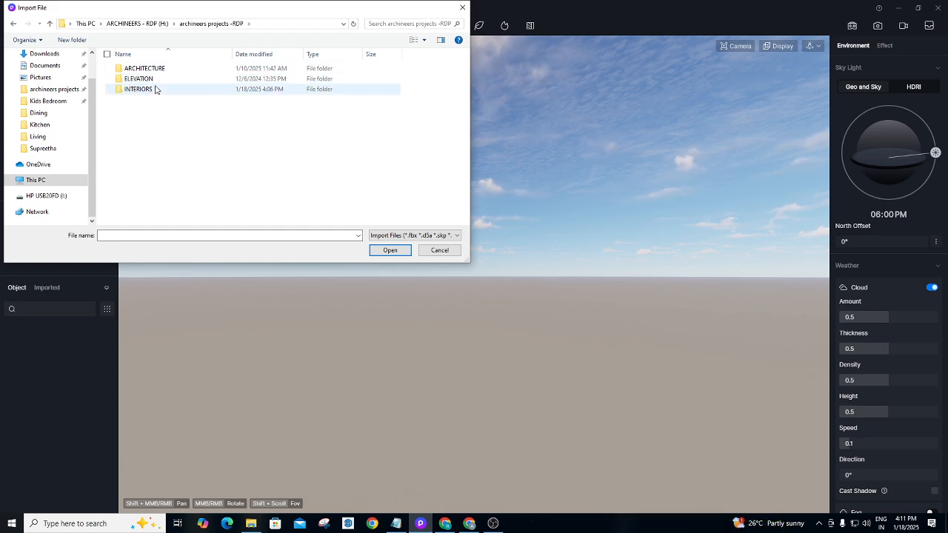
double_click(155, 89)
double_click(162, 69)
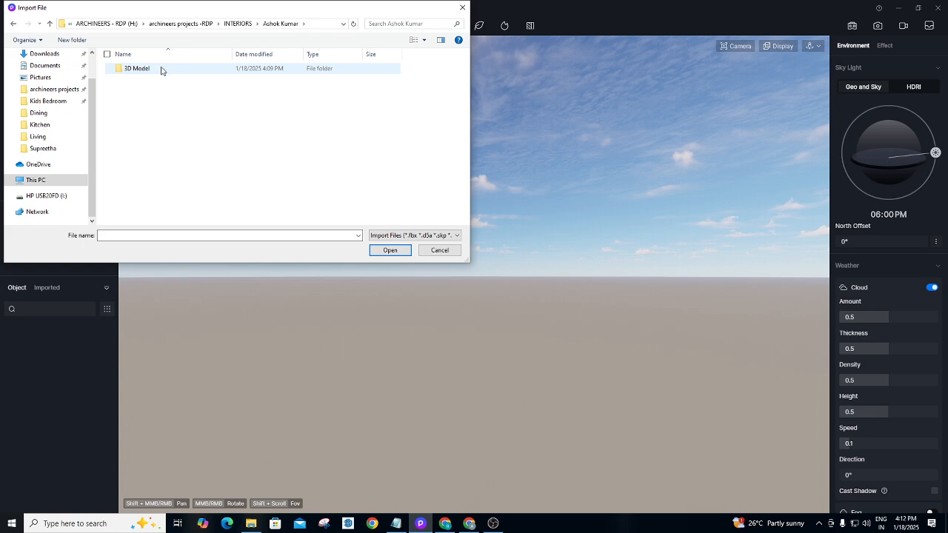
double_click(162, 68)
double_click(145, 74)
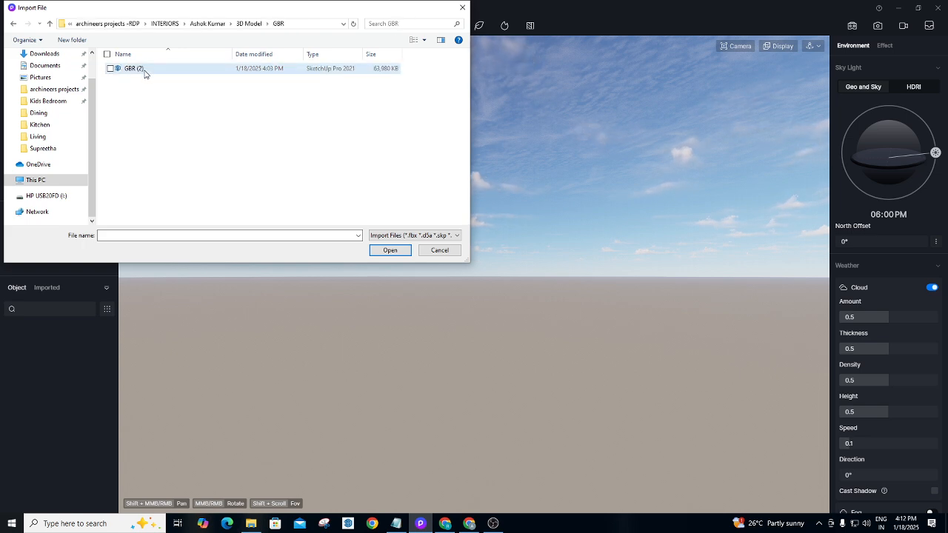
left_click(146, 72)
left_click(390, 250)
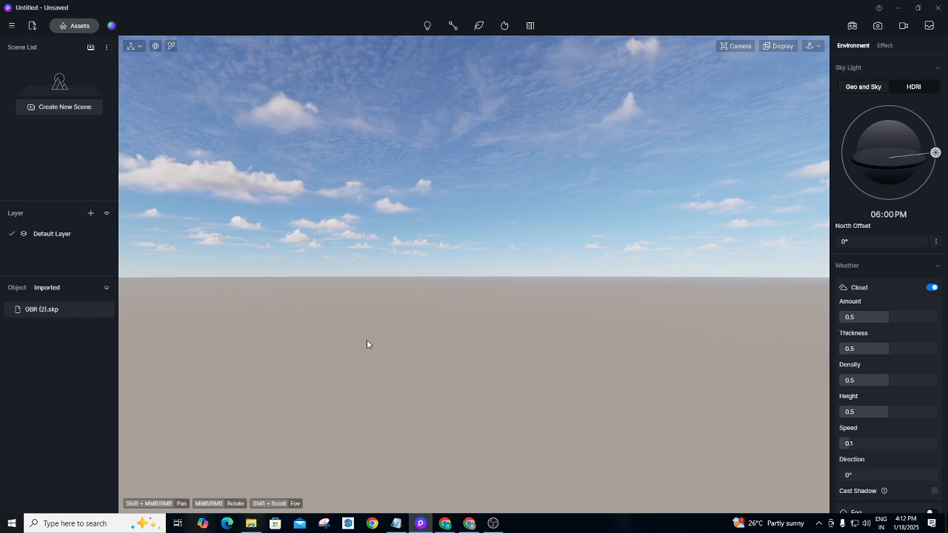
Pick GBR (2).skp from the imported objects list and drop the building onto the ground.
middle_click_drag(375, 318, 244, 367)
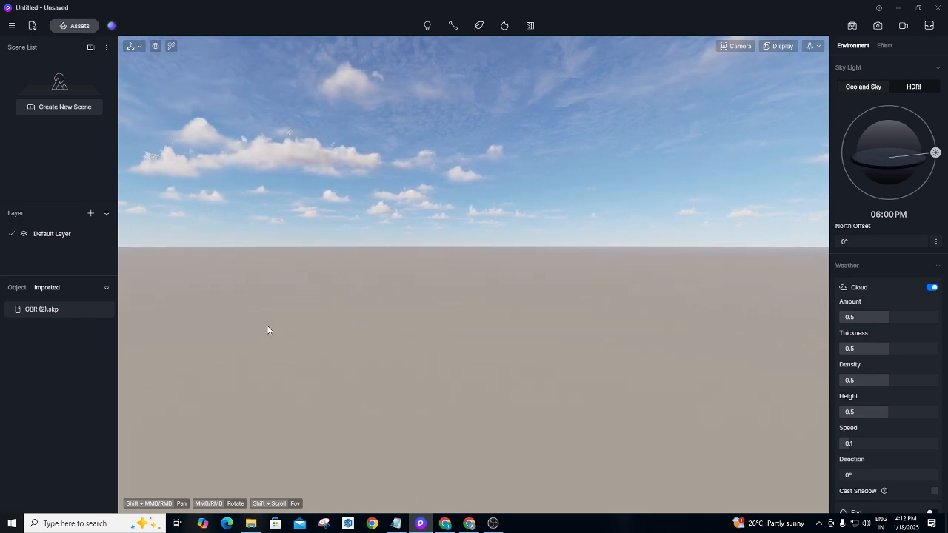
middle_click_drag(306, 323, 422, 368)
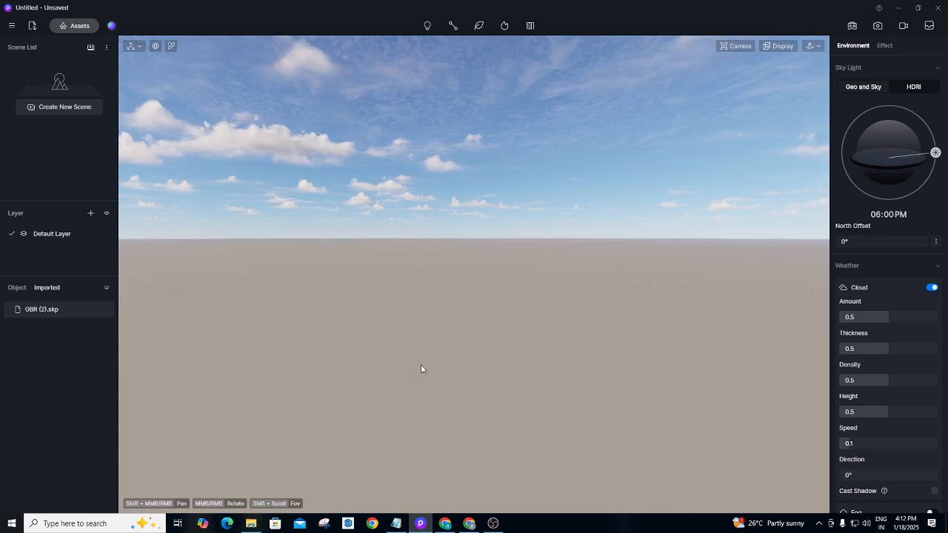
left_click(68, 313)
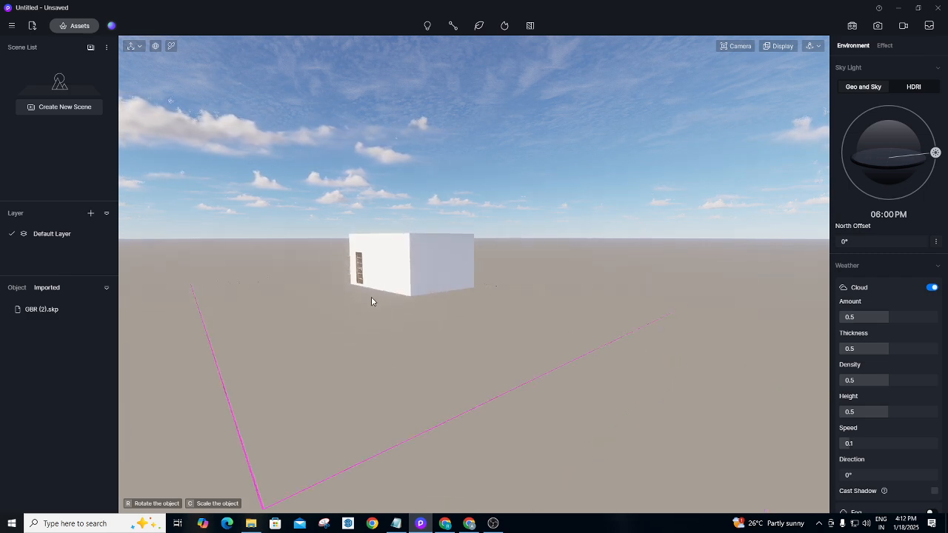
left_click(340, 326)
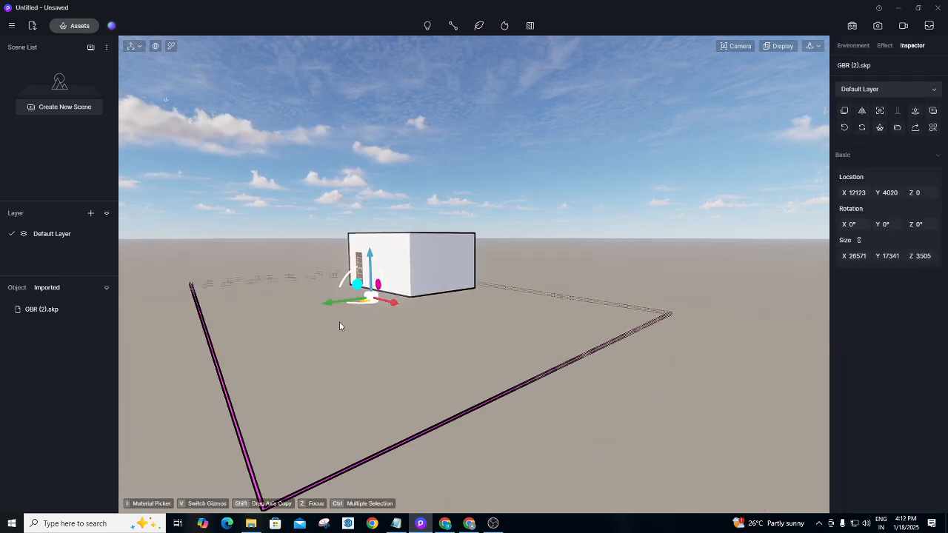
Switch the camera navigation mode to Fly.
left_click(380, 371)
scroll(342, 253, "up", 4)
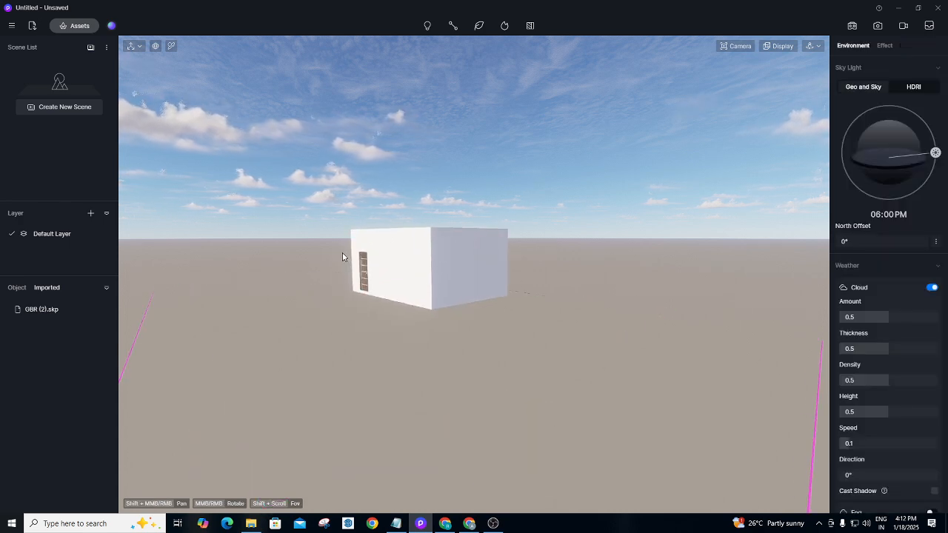
middle_click_drag(342, 253, 340, 224)
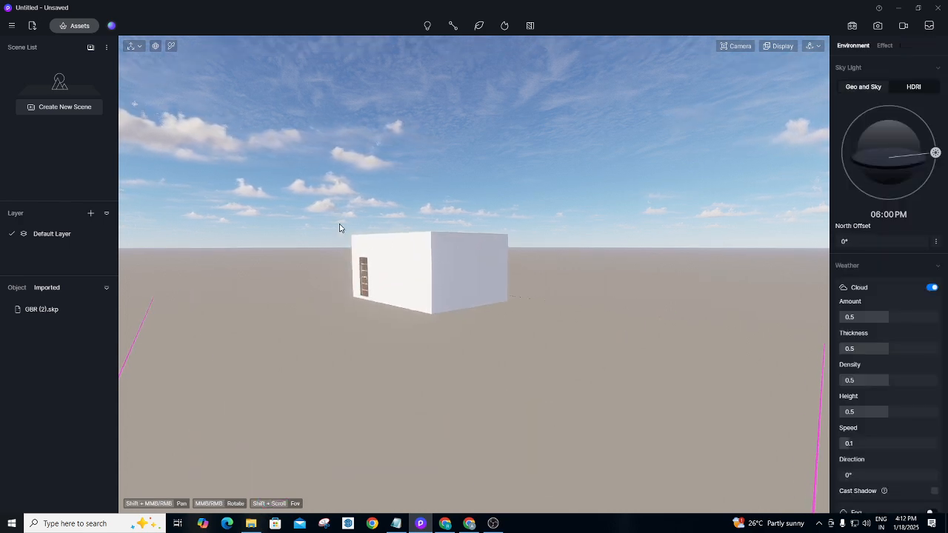
left_click(812, 46)
left_click(814, 47)
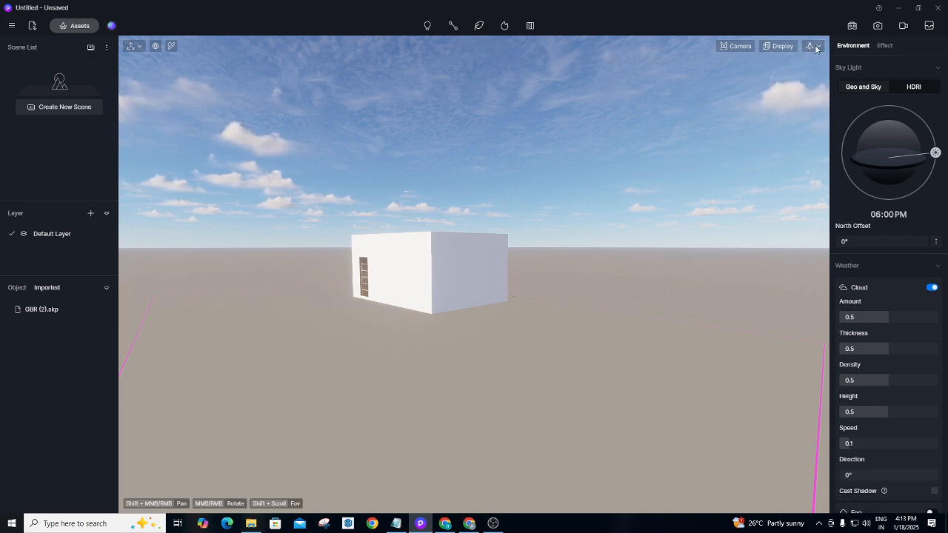
mouse_move(815, 49)
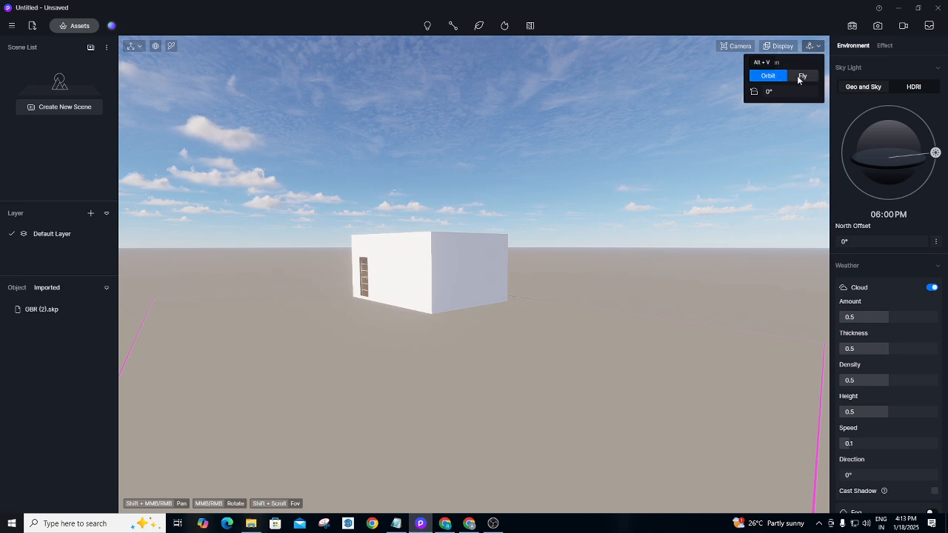
left_click(803, 77)
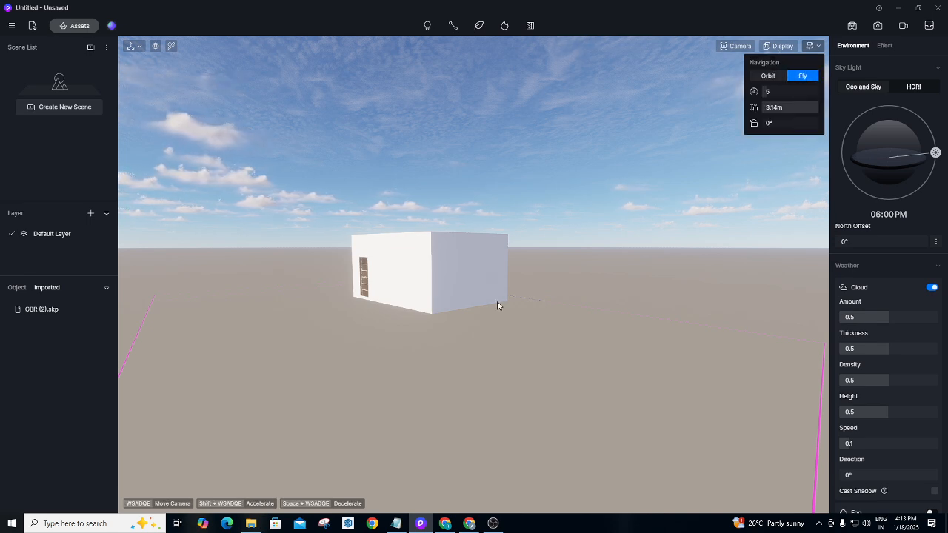
Fly to the door wall and through it into the bedroom to look at the bed.
key("w")
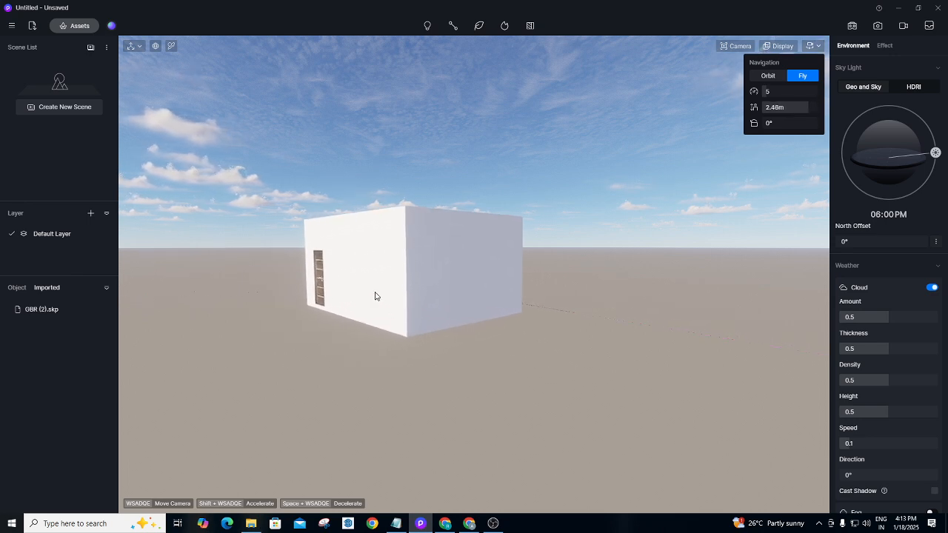
key("a")
right_click_drag(377, 265, 711, 248)
key("w")
key("w")
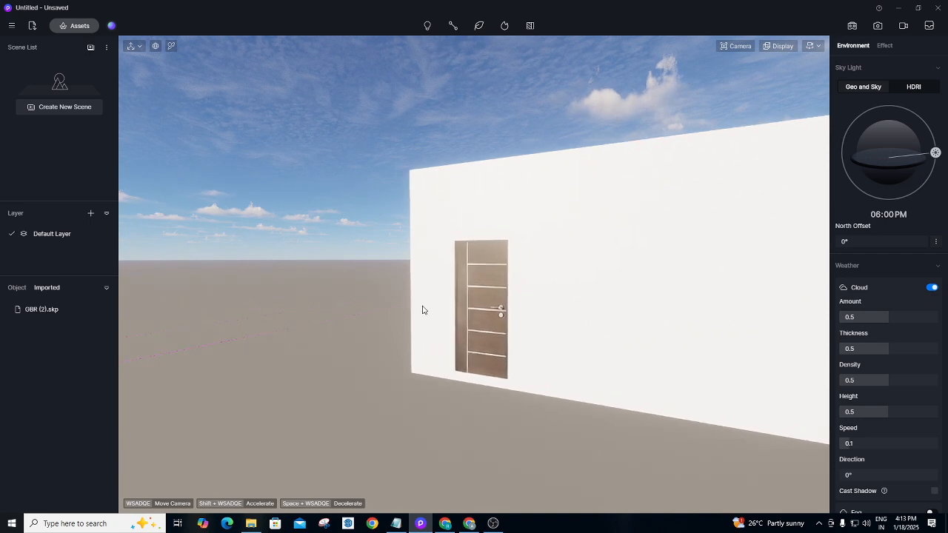
right_click_drag(422, 310, 617, 308)
key("d")
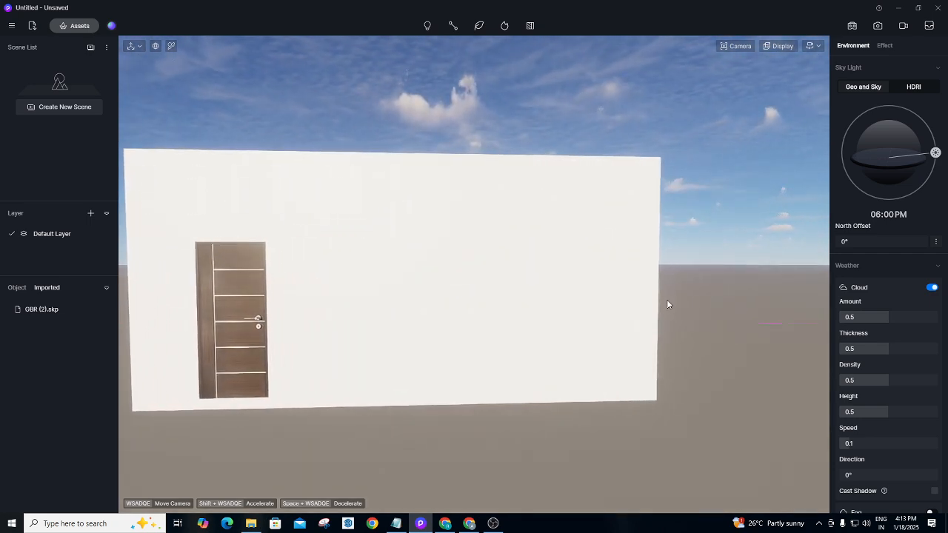
key("w")
key("w")
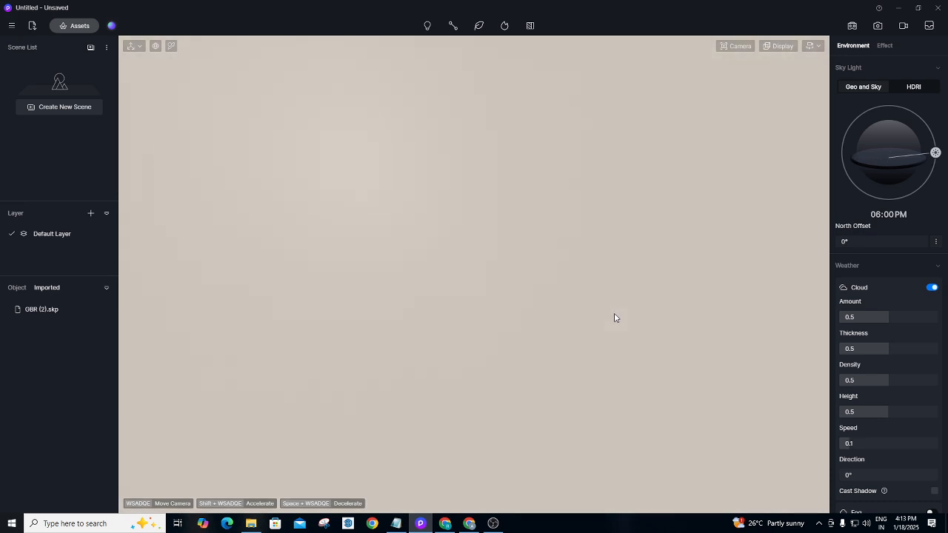
key("w")
key("s")
key("a")
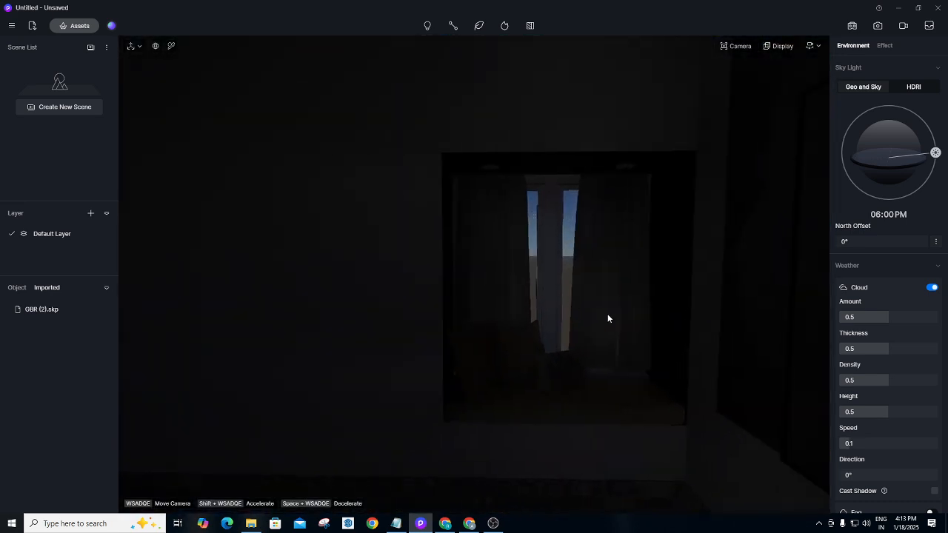
right_click_drag(607, 315, 268, 306)
key("a")
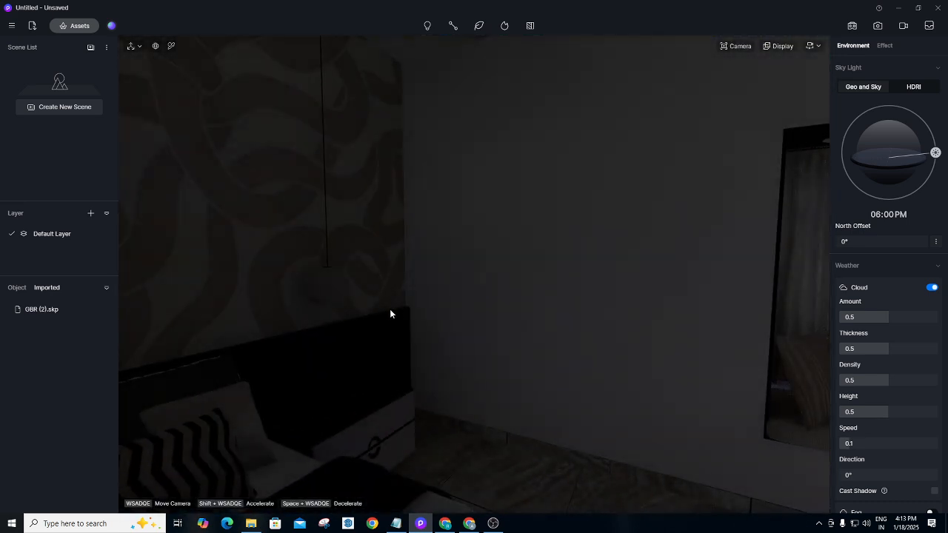
right_click_drag(391, 310, 234, 342)
key("s")
right_click_drag(422, 315, 563, 315)
key("s")
Fly back outside, around the building corner, and up over it to look down at the roof.
key("a")
key("a")
mouse_move(410, 296)
right_mouse_down()
mouse_move(746, 280)
mouse_move(620, 315)
mouse_move(447, 417)
mouse_move(301, 366)
mouse_move(140, 353)
right_mouse_up()
key("w")
key("d")
key("s")
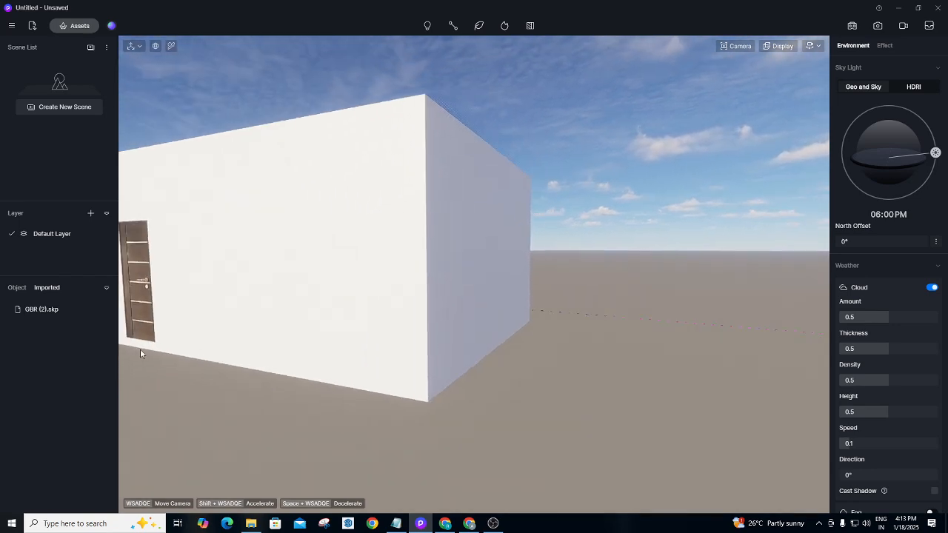
key("d")
key("w")
right_click_drag(551, 297, 377, 123)
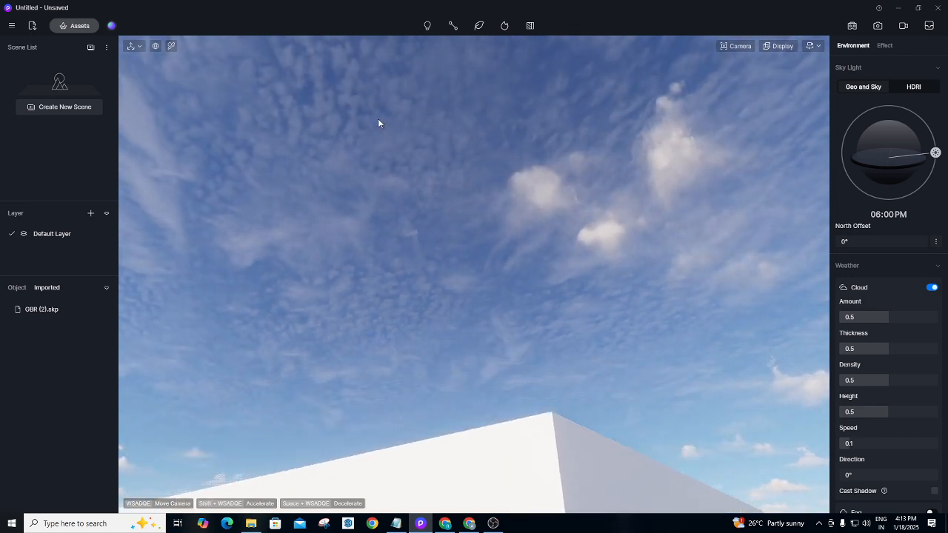
key("w")
right_click_drag(403, 176, 509, 529)
right_click_drag(515, 45, 529, 200)
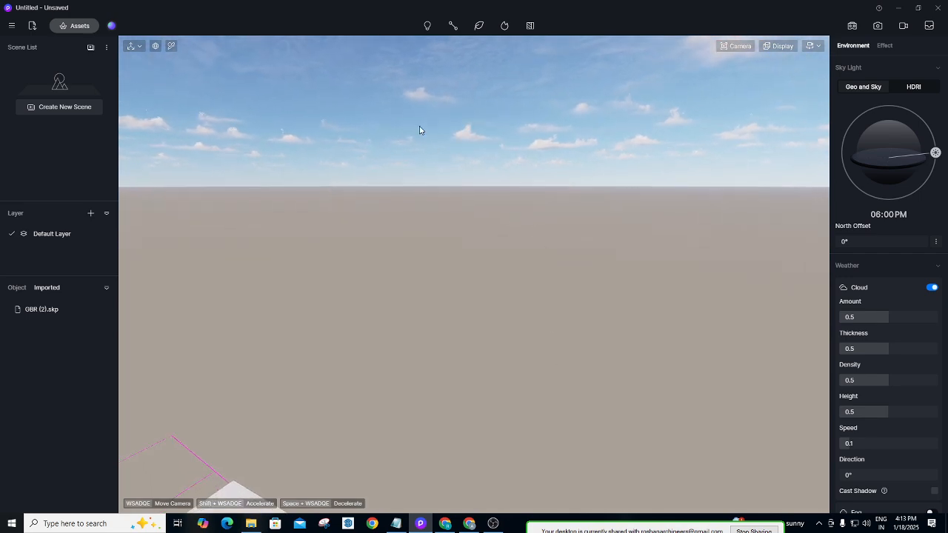
right_click_drag(420, 130, 487, 511)
right_click_drag(401, 172, 408, 409)
right_click_drag(404, 232, 406, 363)
Zoom out to a top view and show the Section Plane and Section Cube options.
scroll(381, 250, "down", 10)
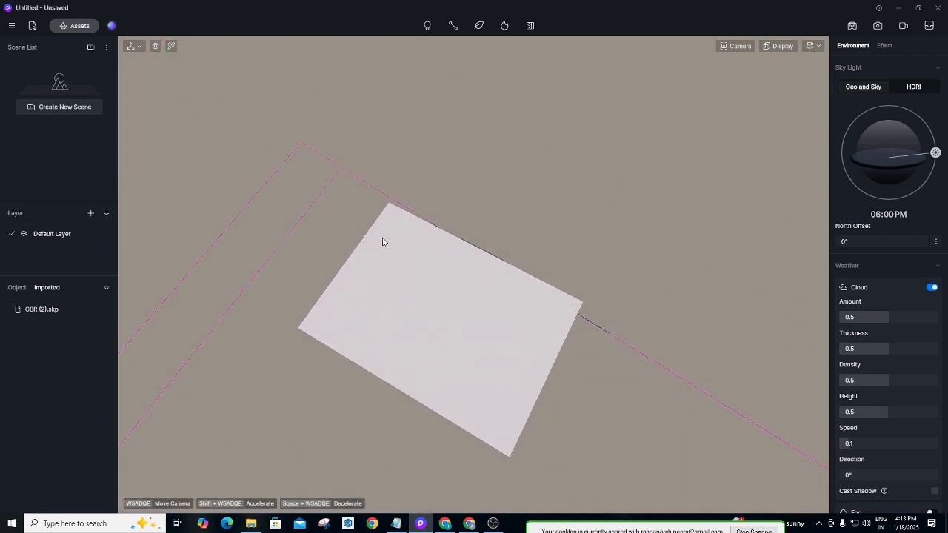
left_click(531, 28)
left_click(532, 28)
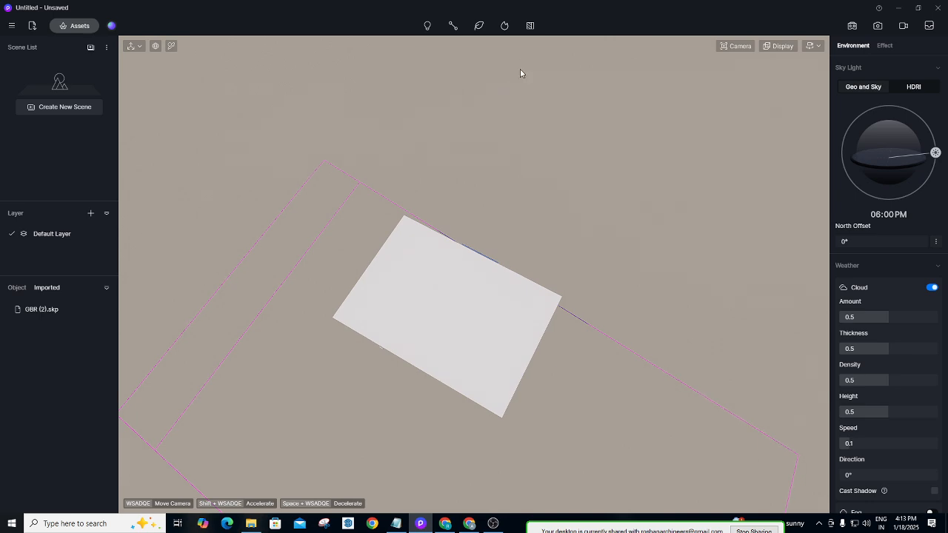
left_click(530, 27)
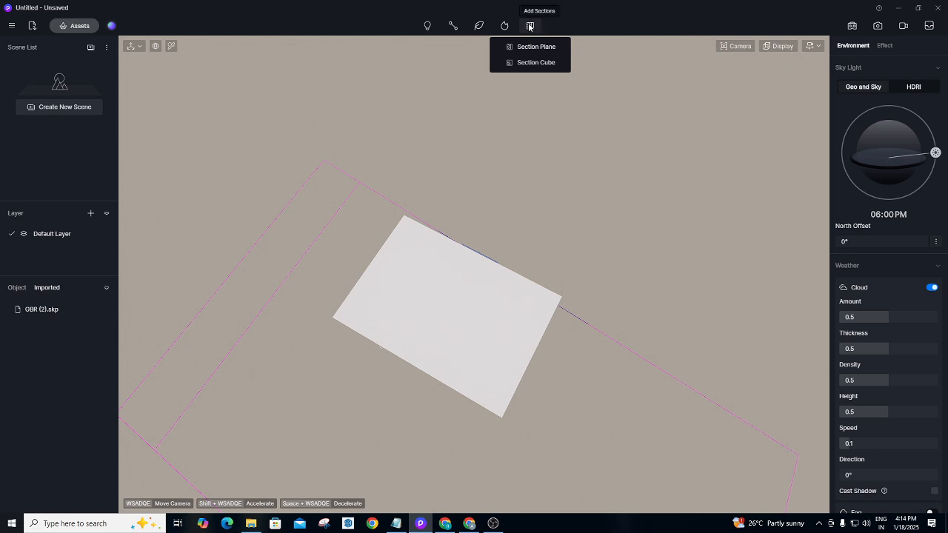
Close the section options and open Preference from the main Menu.
left_click(12, 28)
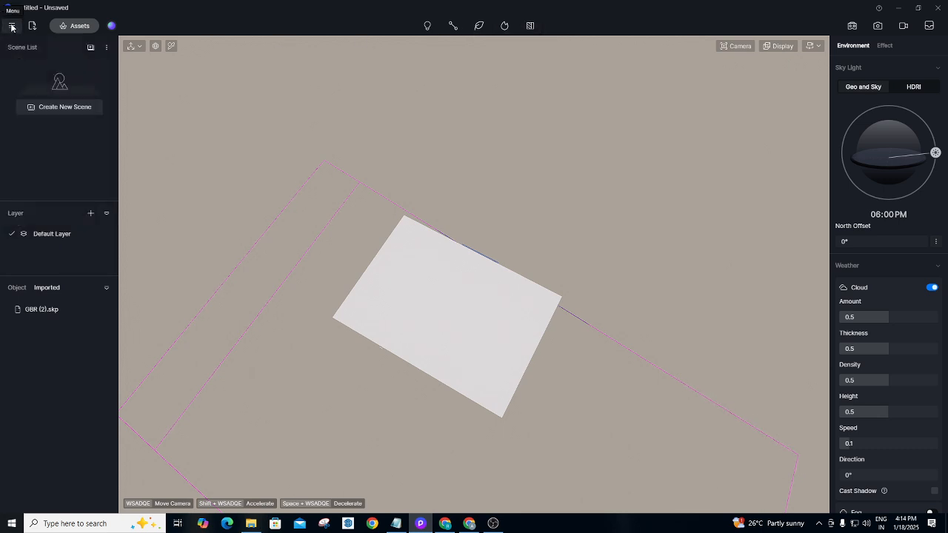
left_click(12, 28)
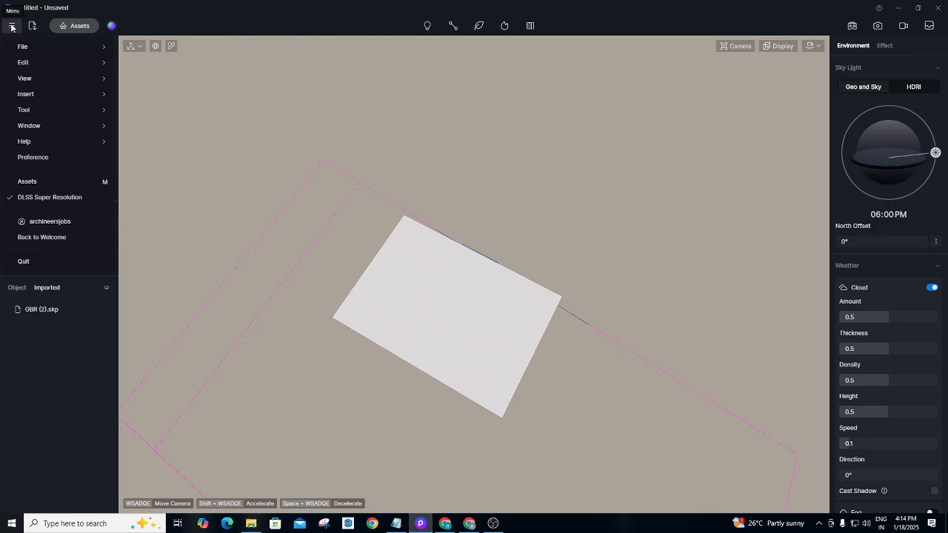
left_click(12, 27)
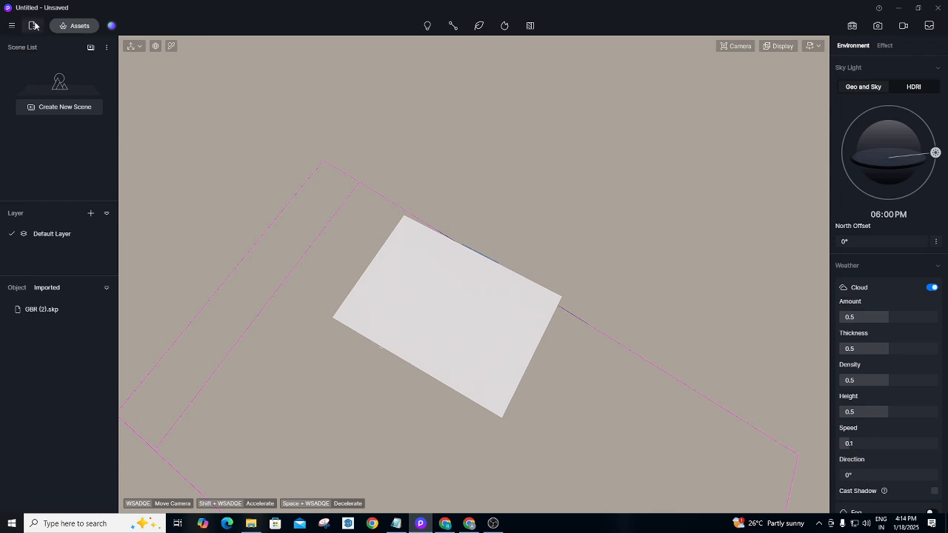
left_click(11, 27)
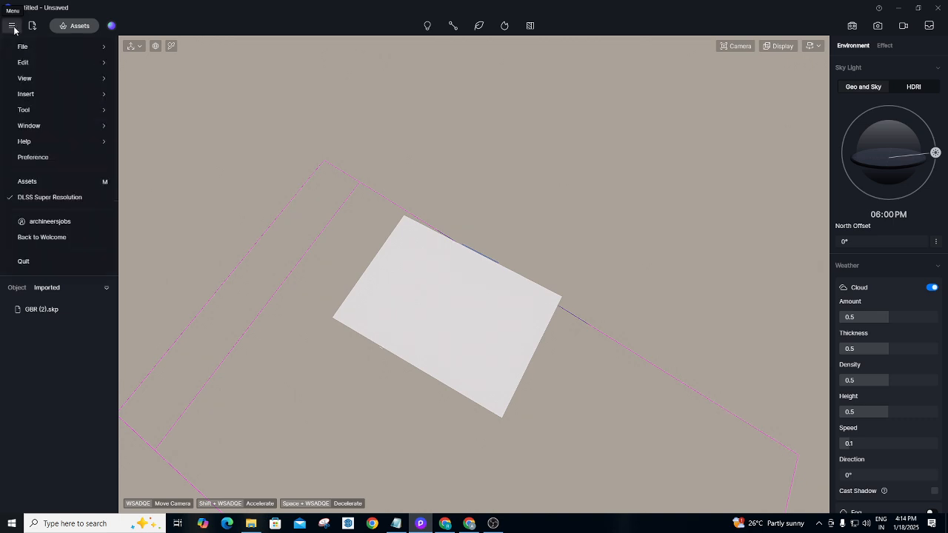
left_click(37, 159)
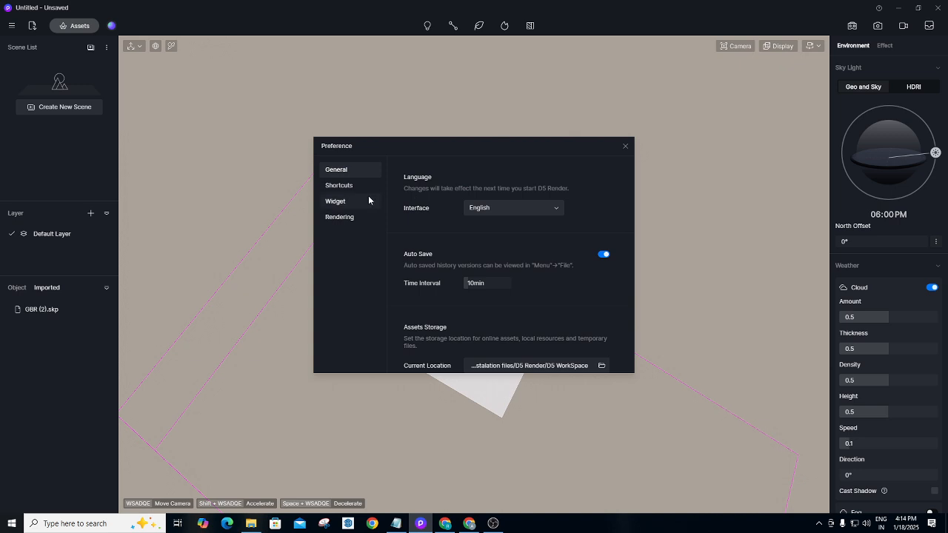
Switch on the Frame Rate widget on the Widget page, then close Preference.
left_click(337, 202)
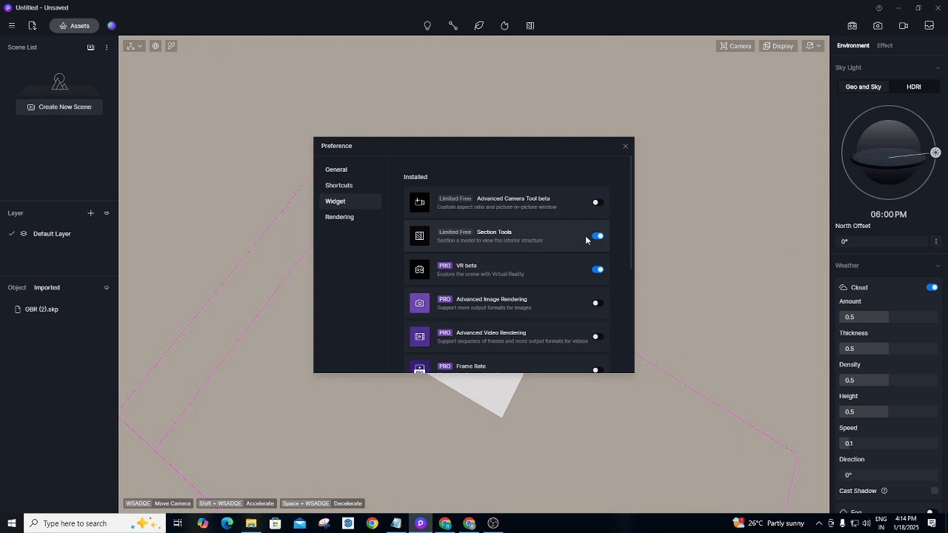
scroll(493, 222, "down", 1)
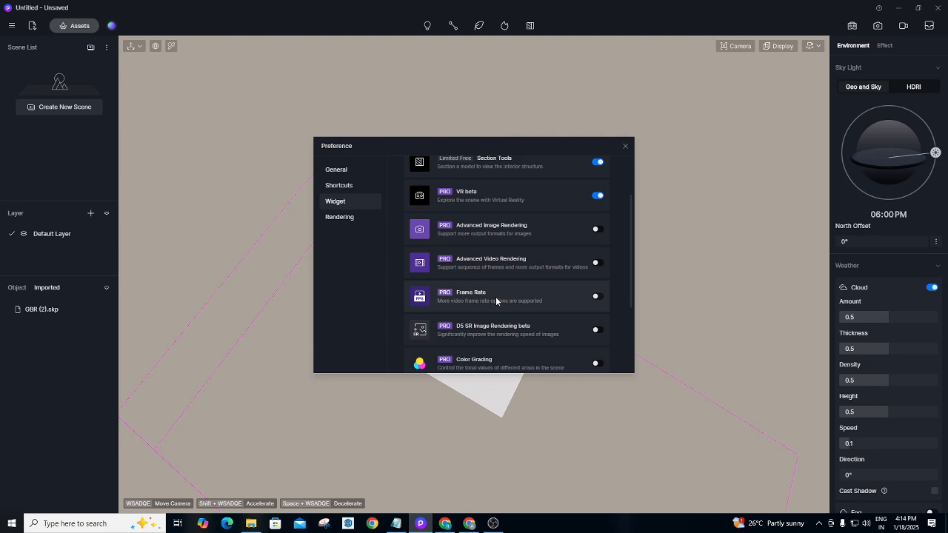
left_click(600, 304)
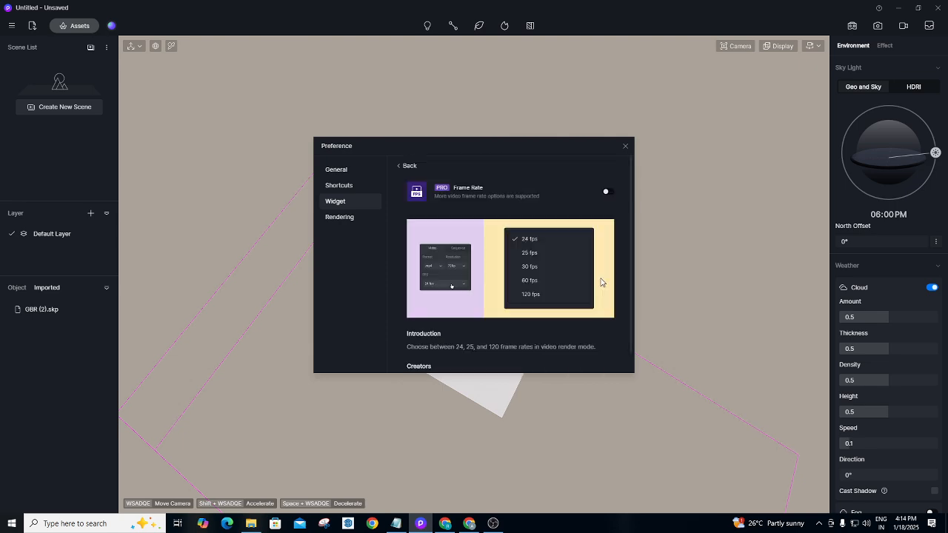
left_click(607, 194)
left_click(400, 165)
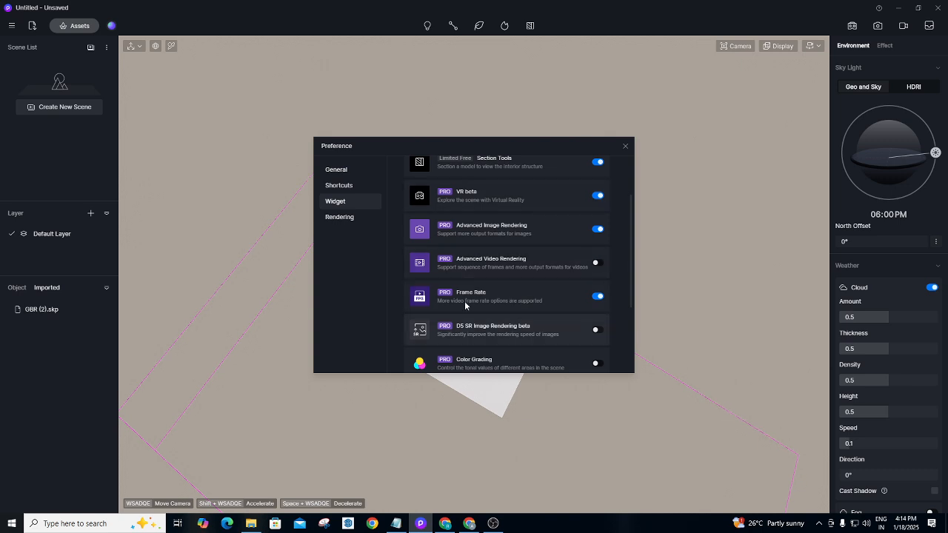
left_click_drag(633, 217, 626, 311)
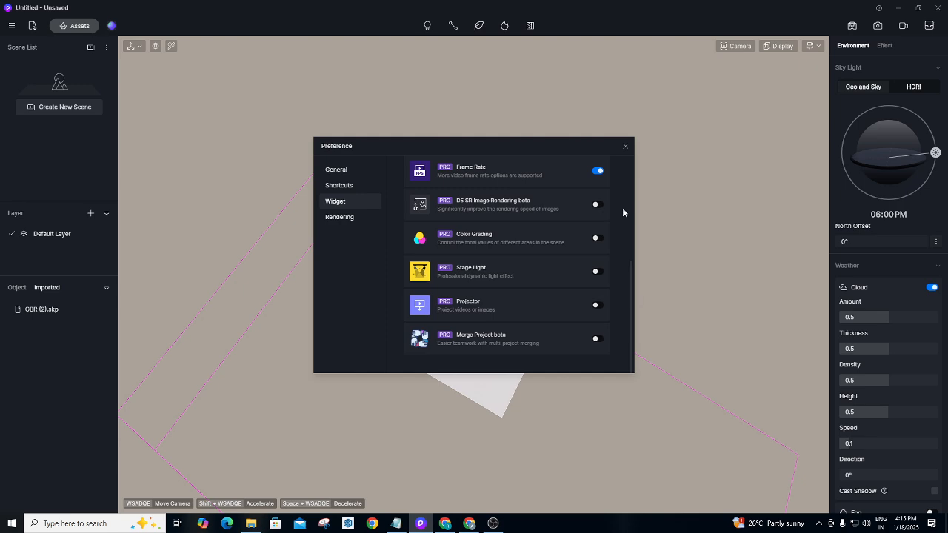
left_click(625, 147)
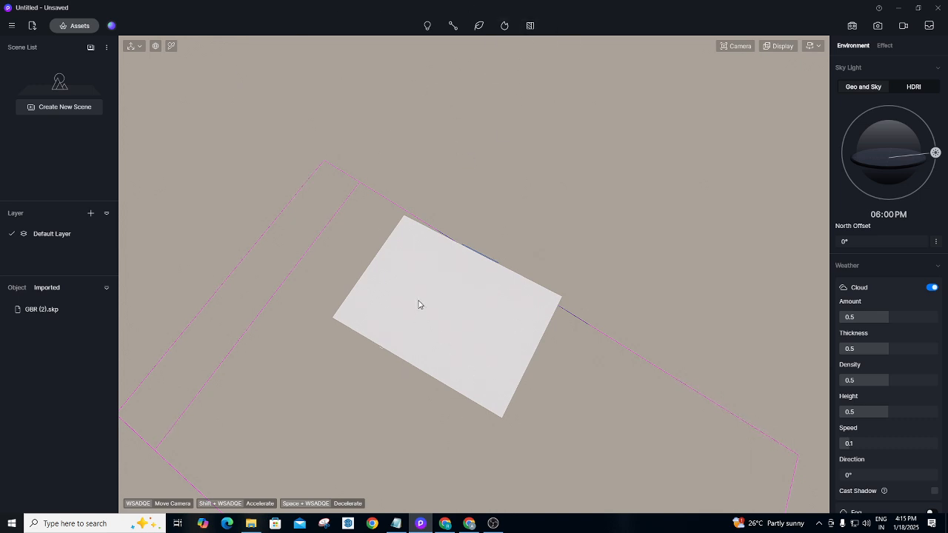
Zoom and orbit back over the white slab until the whole box is in view.
scroll(426, 338, "up", 6)
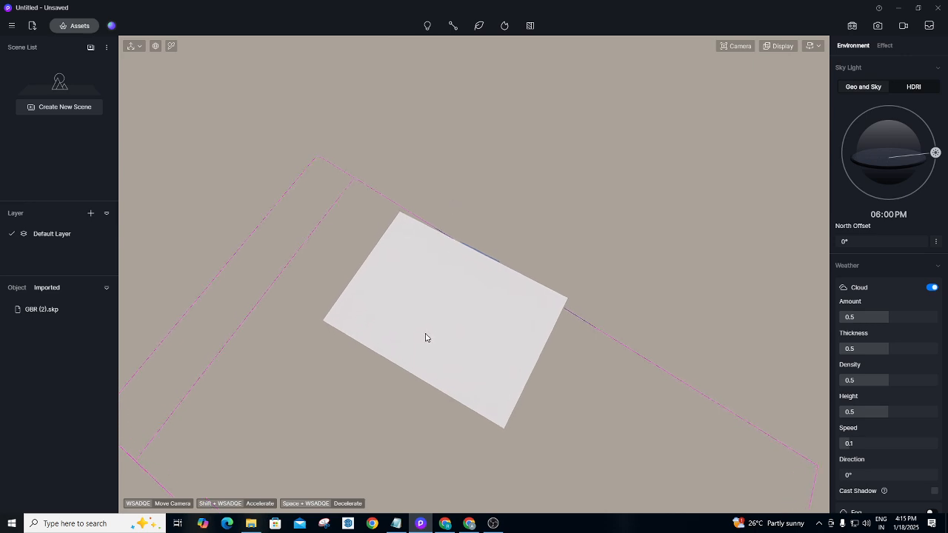
scroll(351, 408, "up", 2)
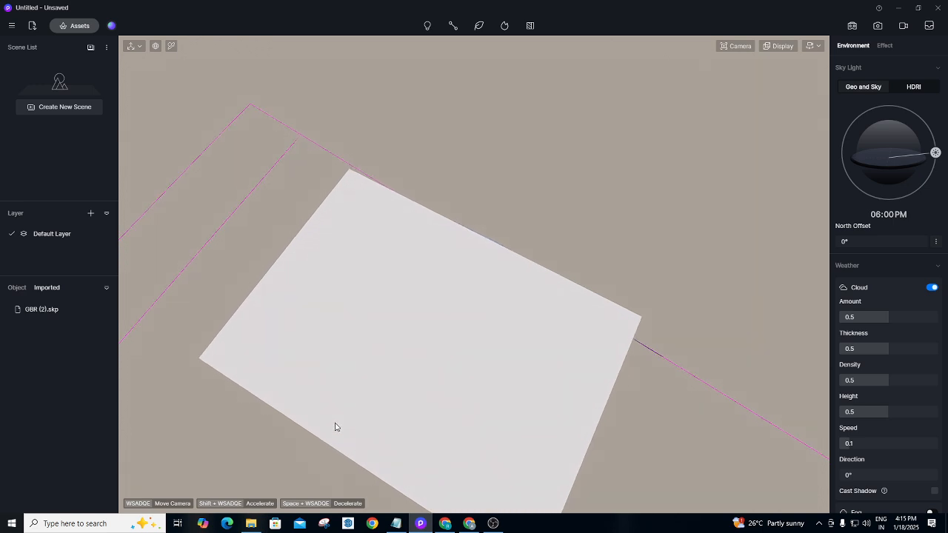
right_click_drag(310, 430, 346, 132)
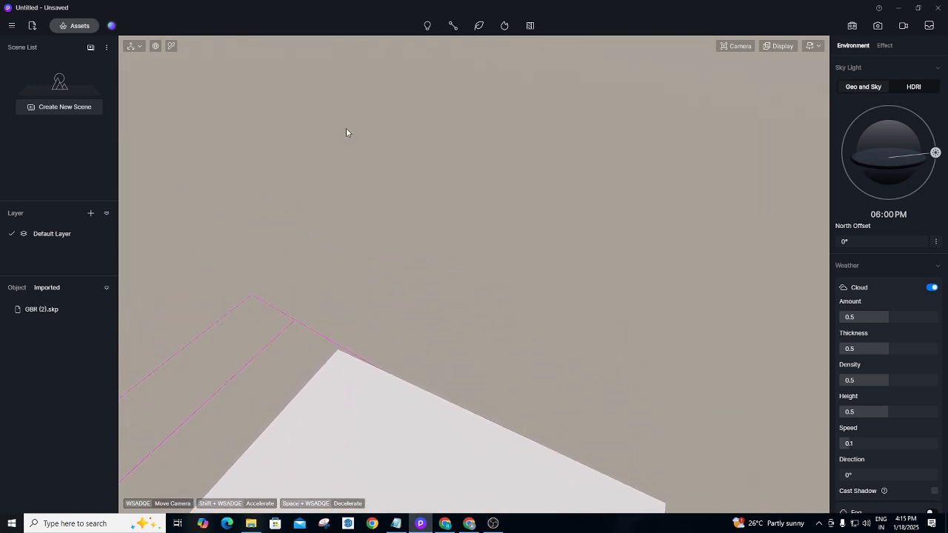
scroll(354, 140, "down", 8)
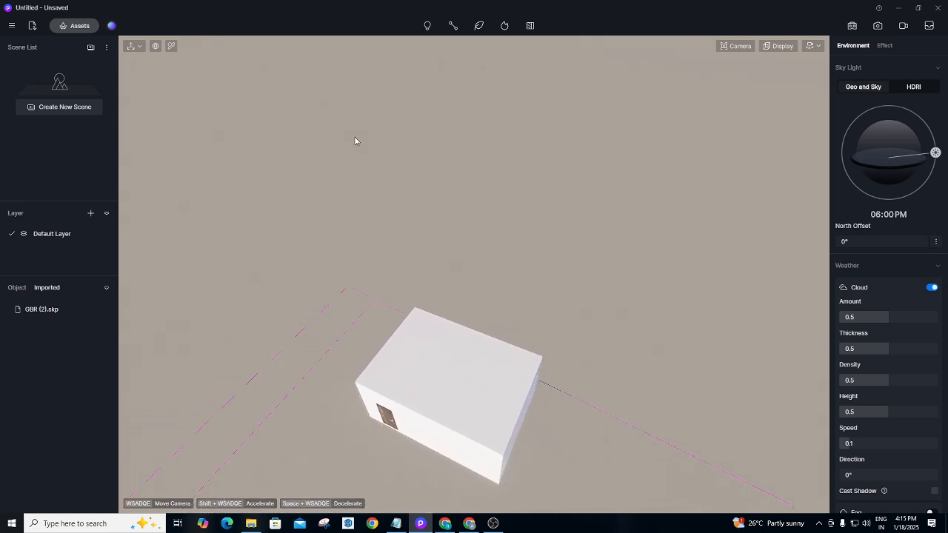
scroll(348, 152, "down", 5)
right_click_drag(300, 247, 416, 496)
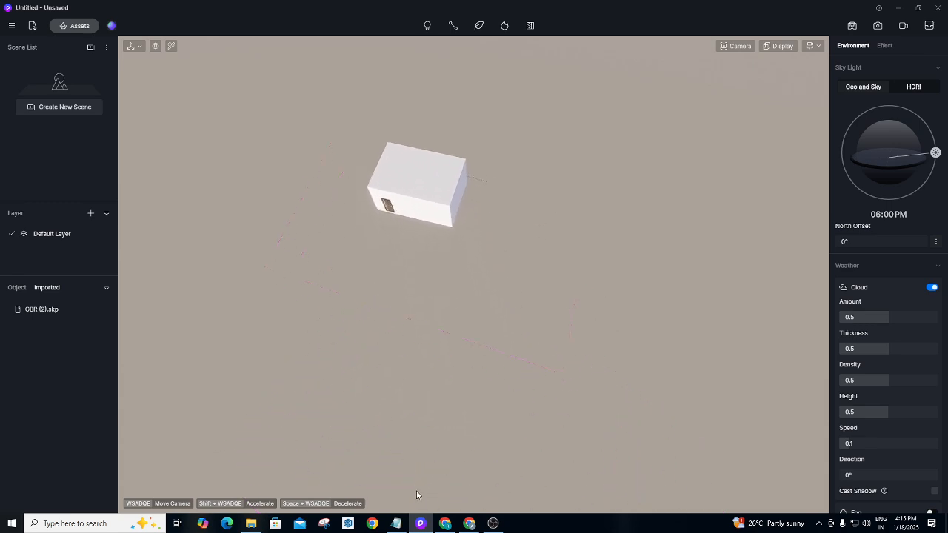
Orbit to an angled outside view showing the box and horizon, then open Add Sections.
scroll(409, 437, "up", 5)
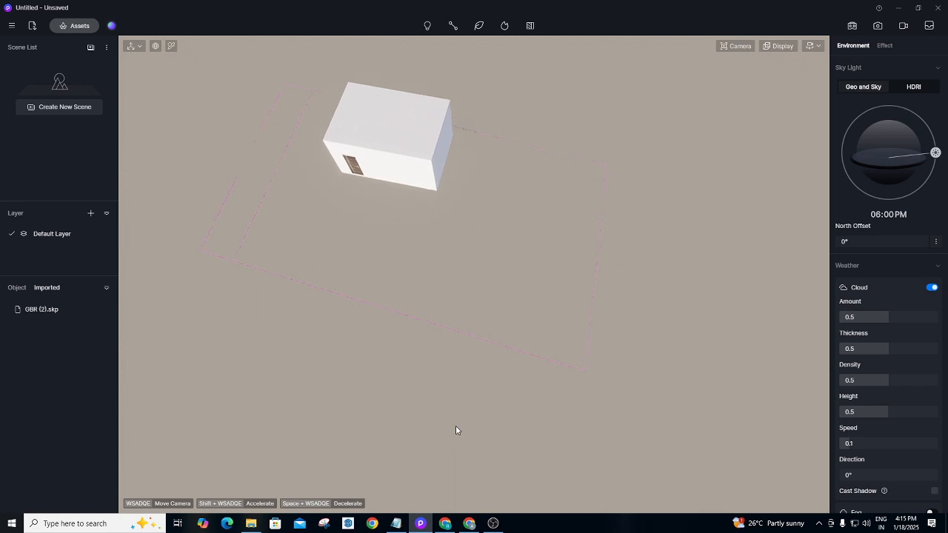
scroll(456, 430, "up", 6)
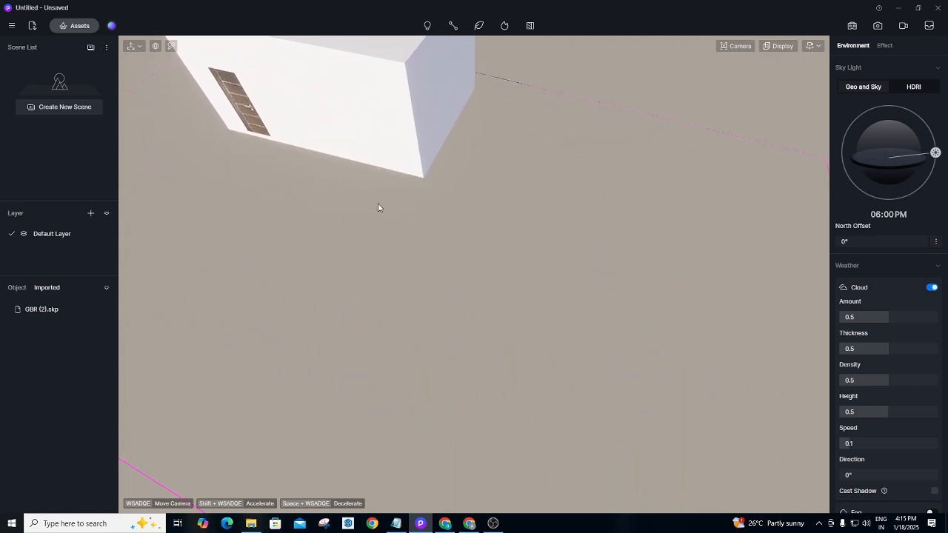
right_click_drag(377, 204, 269, 16)
right_click_drag(423, 398, 368, 180)
scroll(369, 180, "up", 1)
right_click_drag(466, 339, 576, 437)
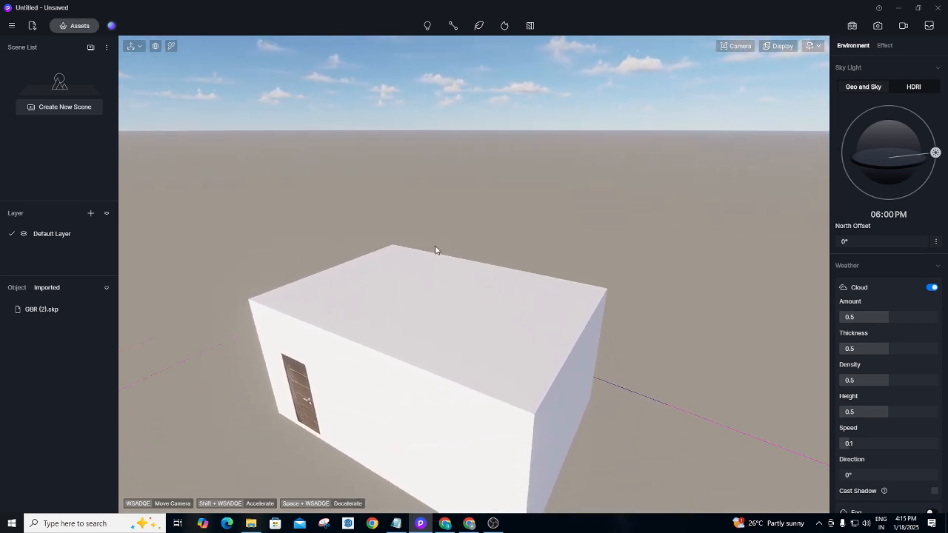
right_click_drag(435, 247, 503, 354)
left_click(531, 27)
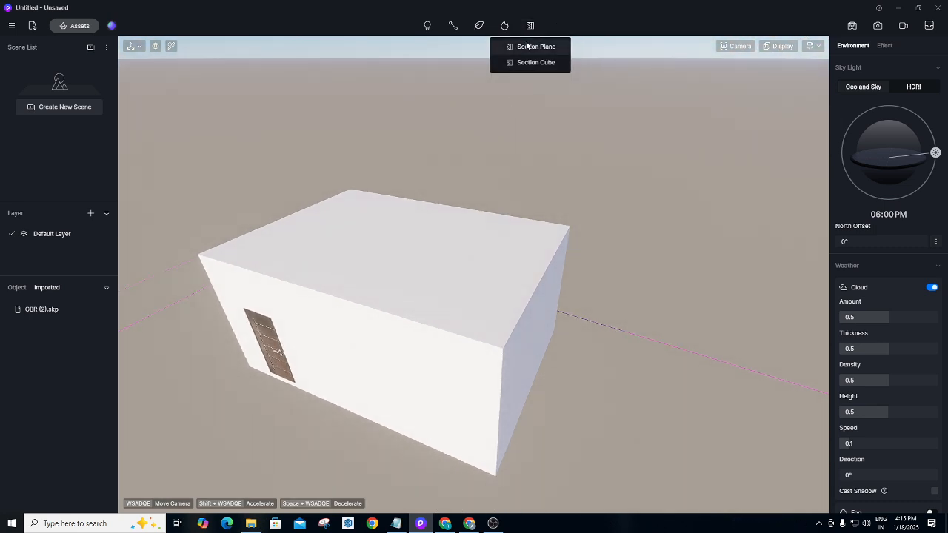
Place a section plane on the box top and drag it down along Z to expose the interior.
left_click(528, 45)
left_click(414, 245)
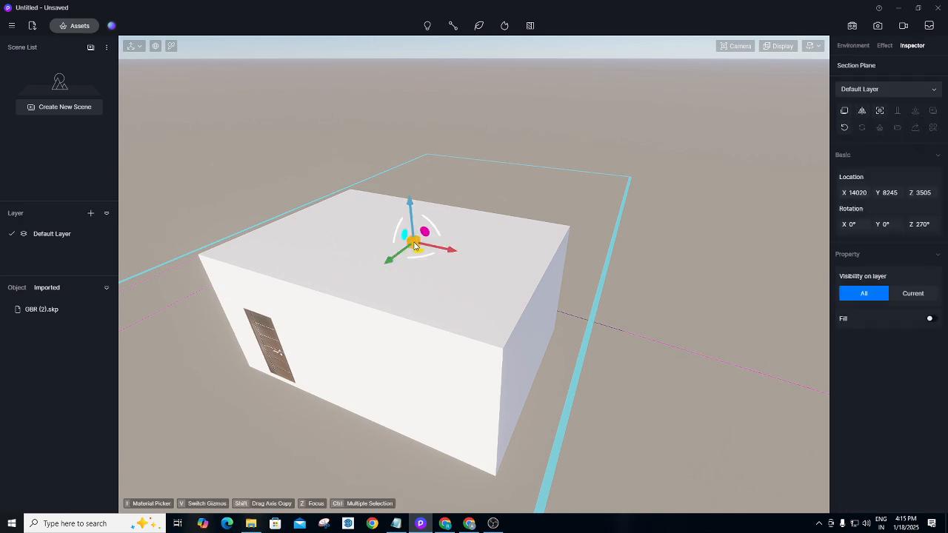
left_click_drag(414, 201, 412, 237)
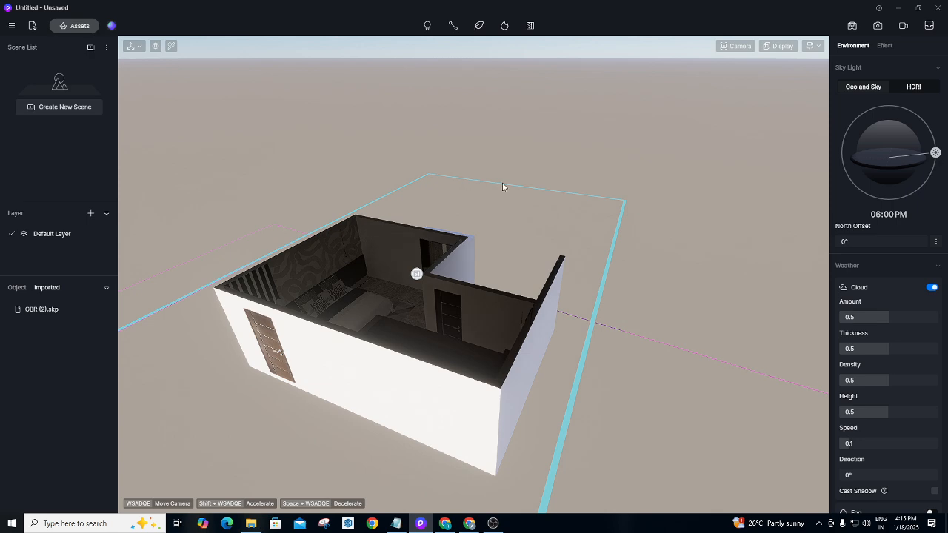
right_click_drag(503, 186, 307, 220)
scroll(307, 220, "up", 2)
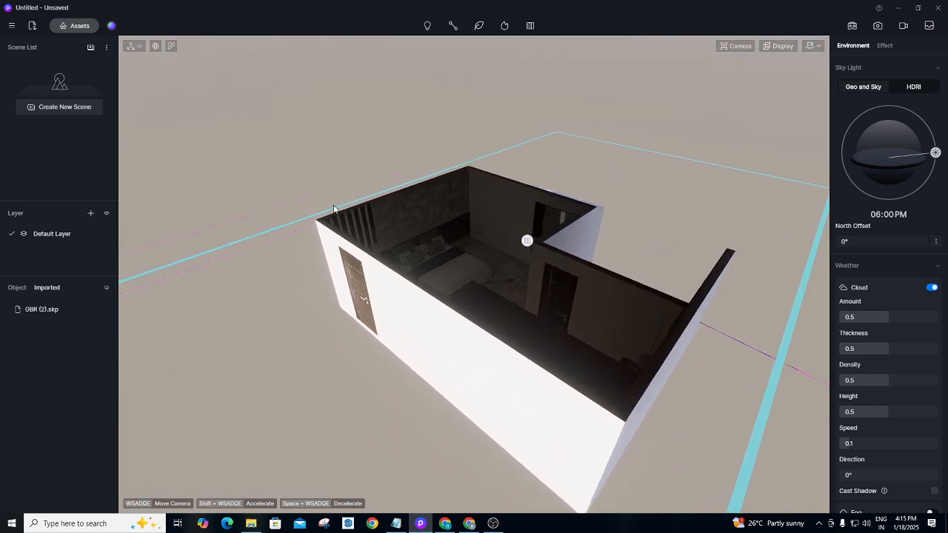
scroll(390, 199, "up", 8)
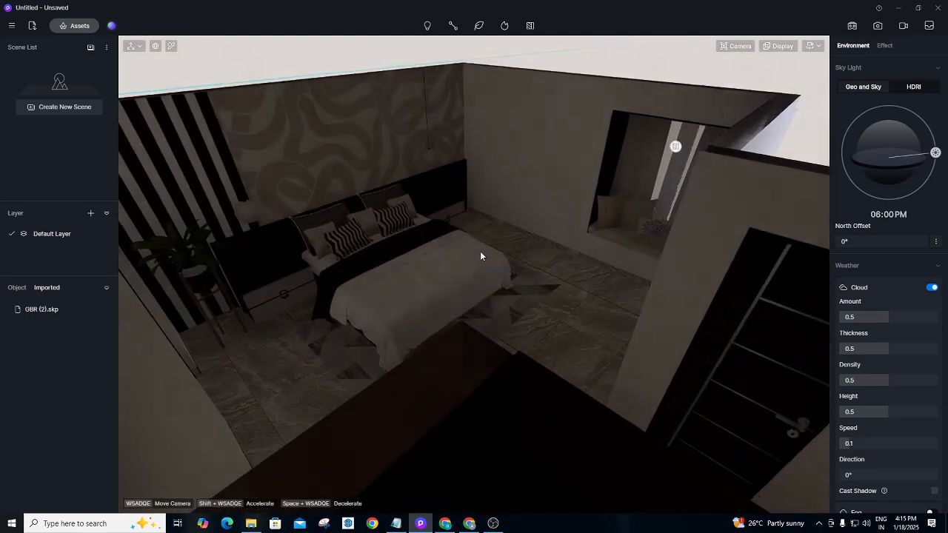
scroll(451, 158, "up", 8)
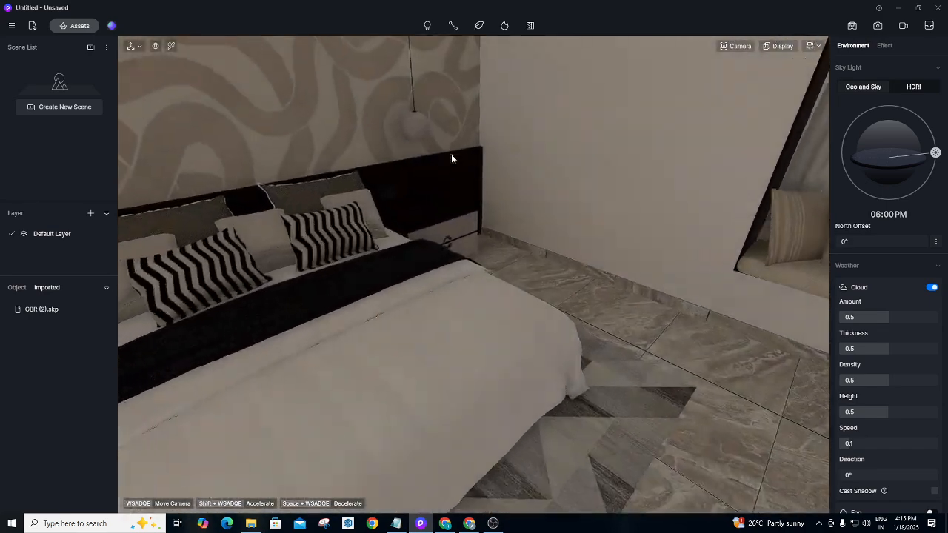
scroll(451, 154, "down", 3)
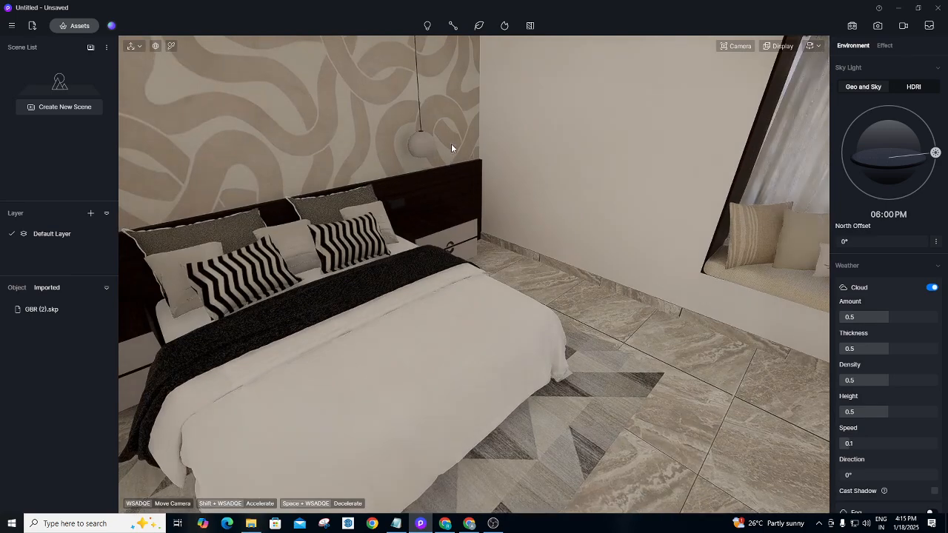
scroll(452, 148, "down", 10)
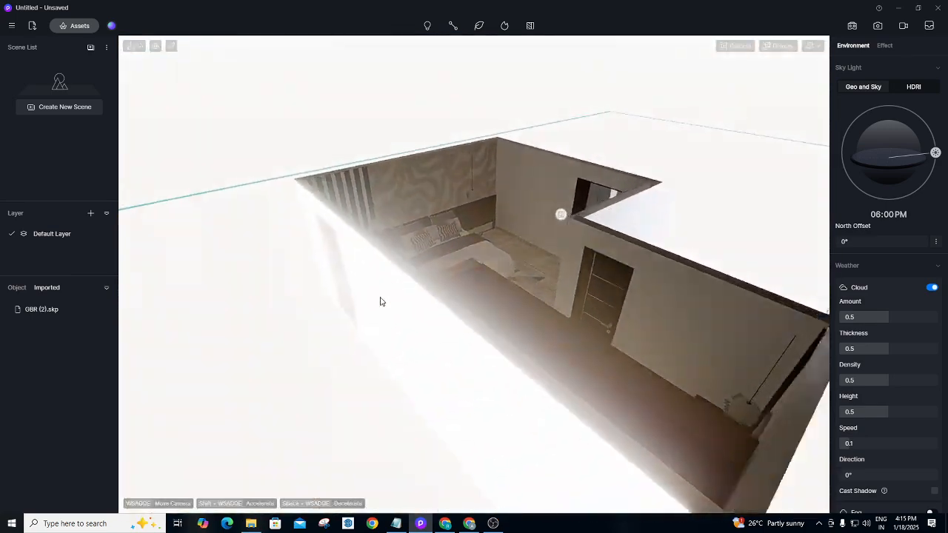
scroll(381, 301, "down", 6)
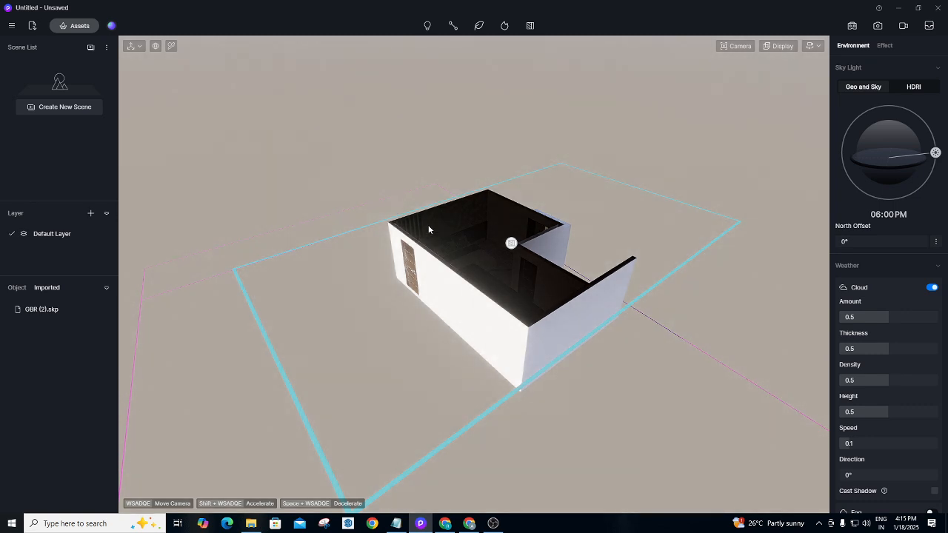
middle_click_drag(596, 276, 489, 267)
right_click_drag(560, 292, 474, 78)
scroll(567, 222, "up", 2)
right_click_drag(448, 288, 376, 153)
scroll(396, 219, "up", 1)
scroll(390, 151, "up", 2)
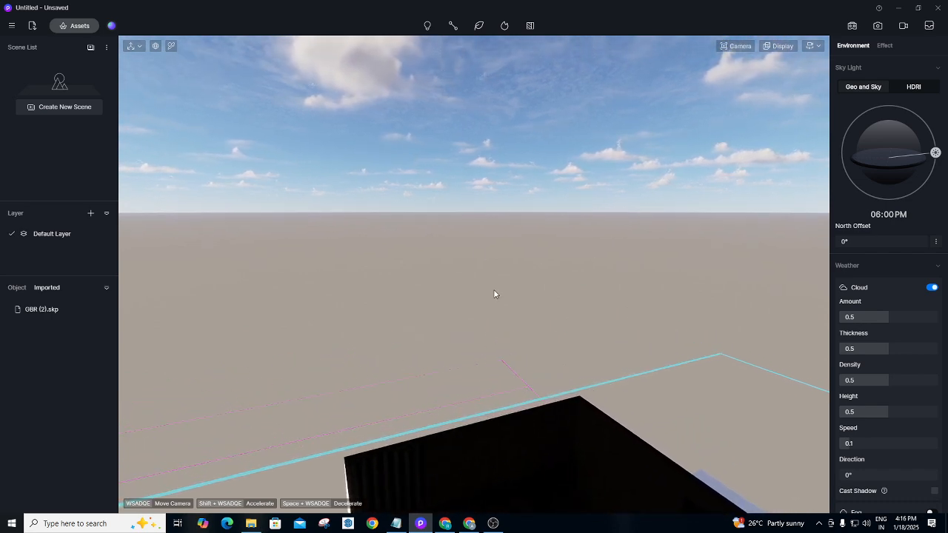
right_click_drag(494, 292, 471, 520)
right_click_drag(513, 323, 453, 459)
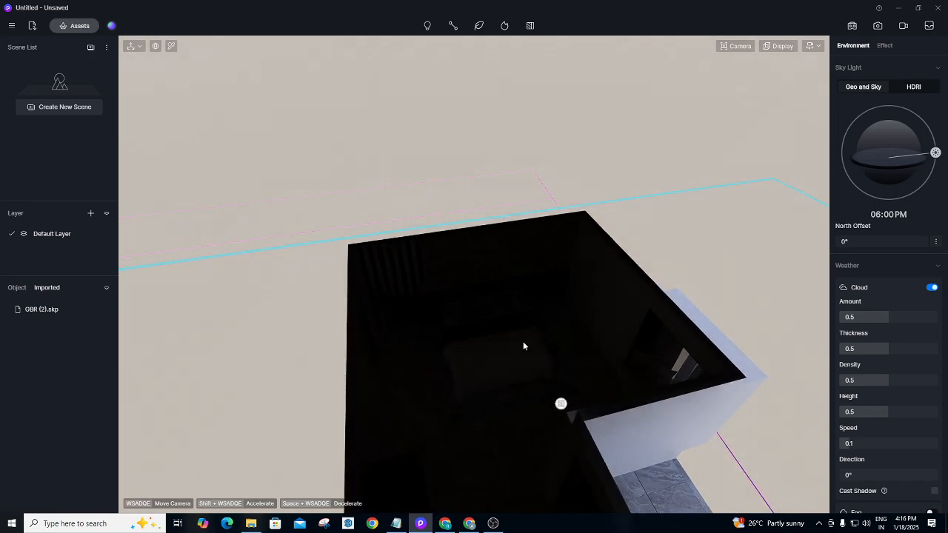
scroll(525, 336, "up", 2)
scroll(519, 323, "up", 3)
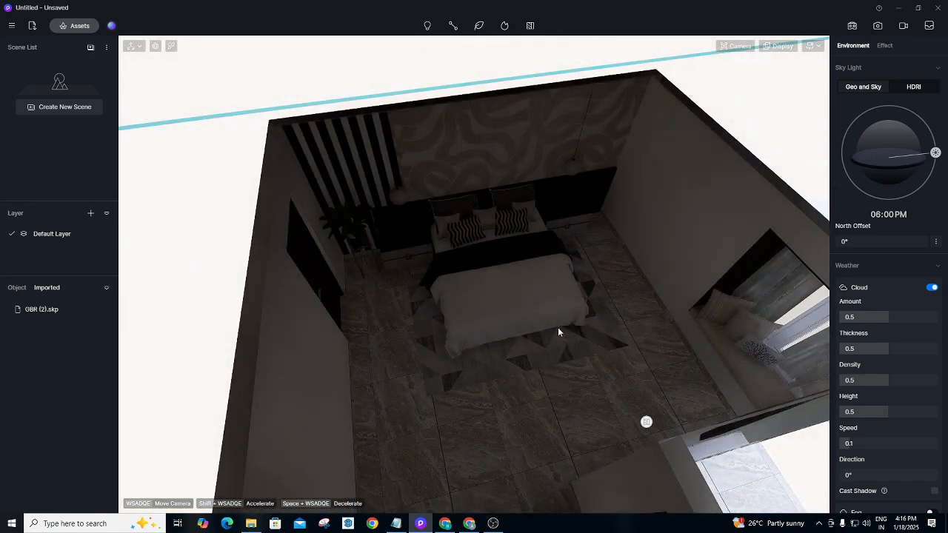
scroll(543, 296, "up", 1)
scroll(539, 318, "up", 3)
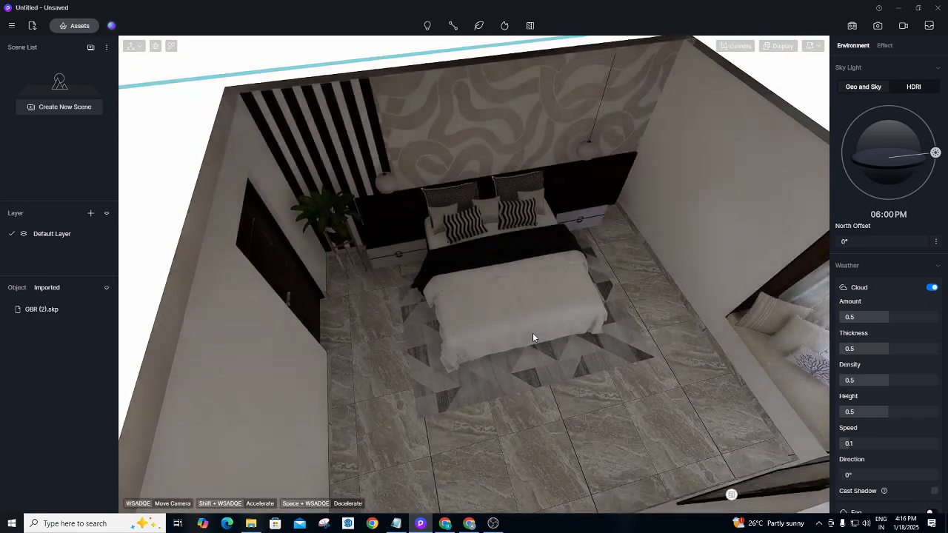
scroll(502, 333, "up", 2)
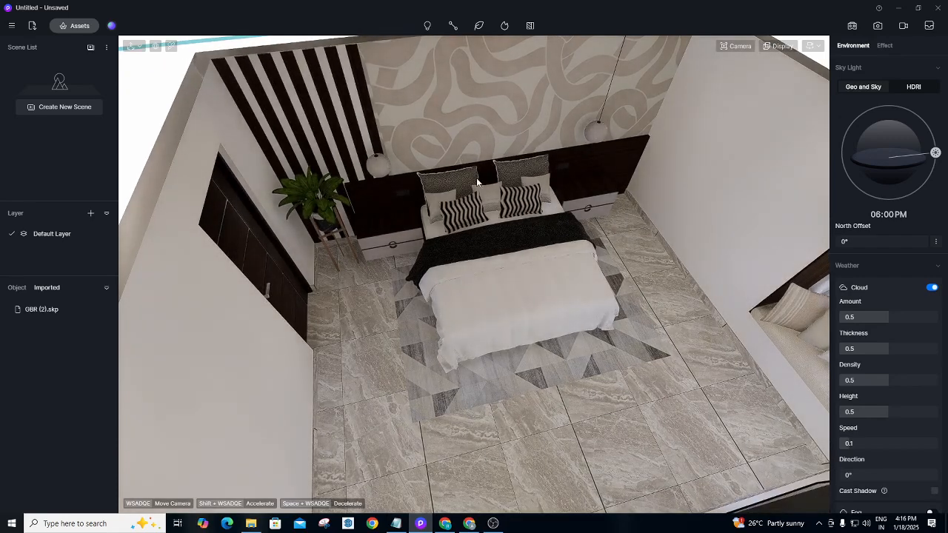
right_click_drag(461, 343, 457, 315)
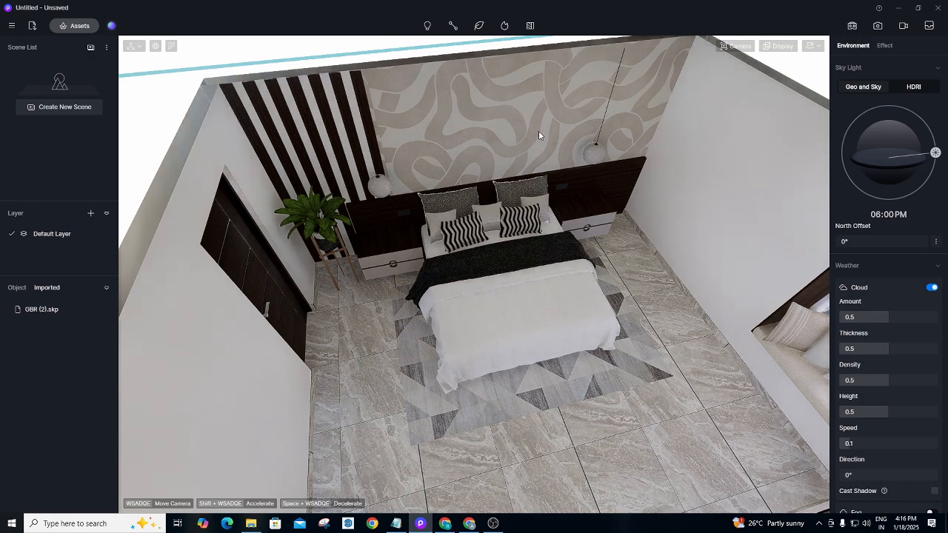
right_click_drag(438, 292, 603, 303)
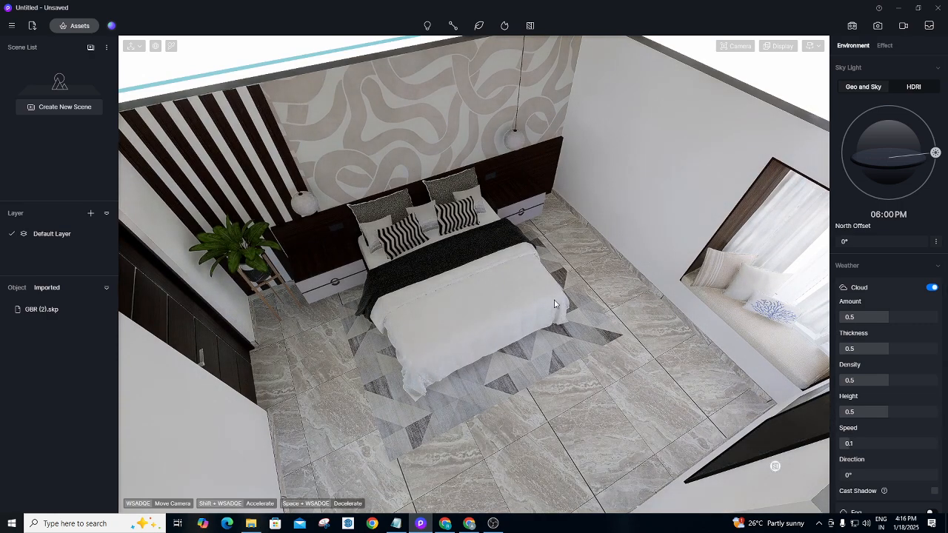
right_click_drag(557, 305, 245, 320)
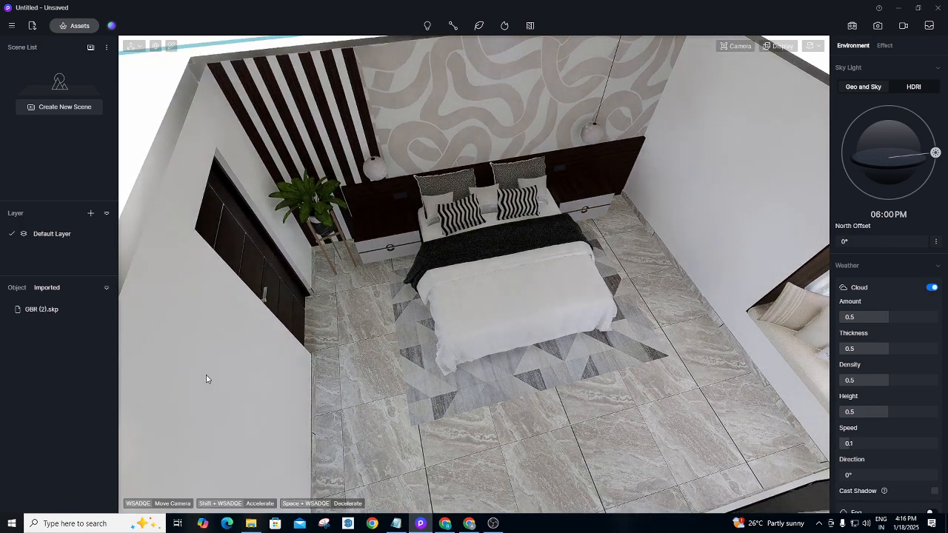
right_click_drag(357, 291, 509, 283)
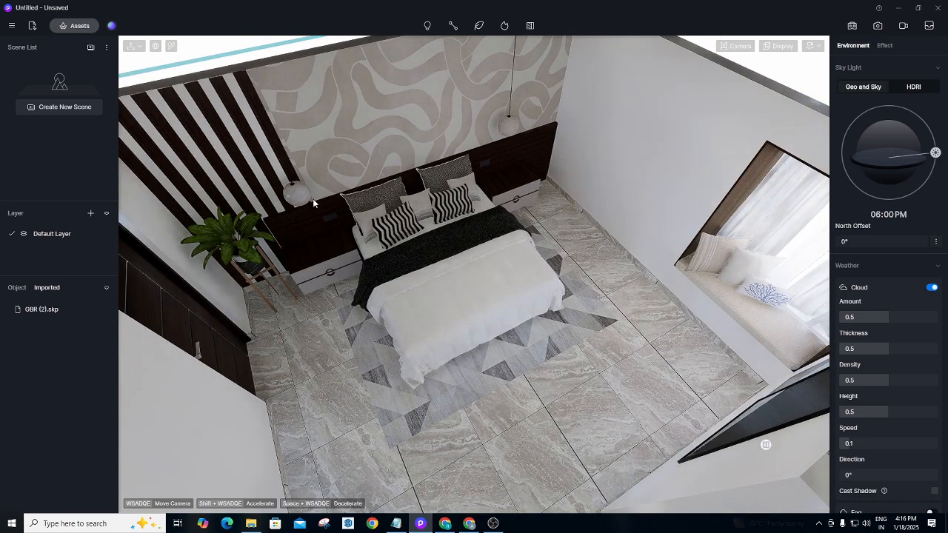
right_click_drag(476, 323, 452, 299)
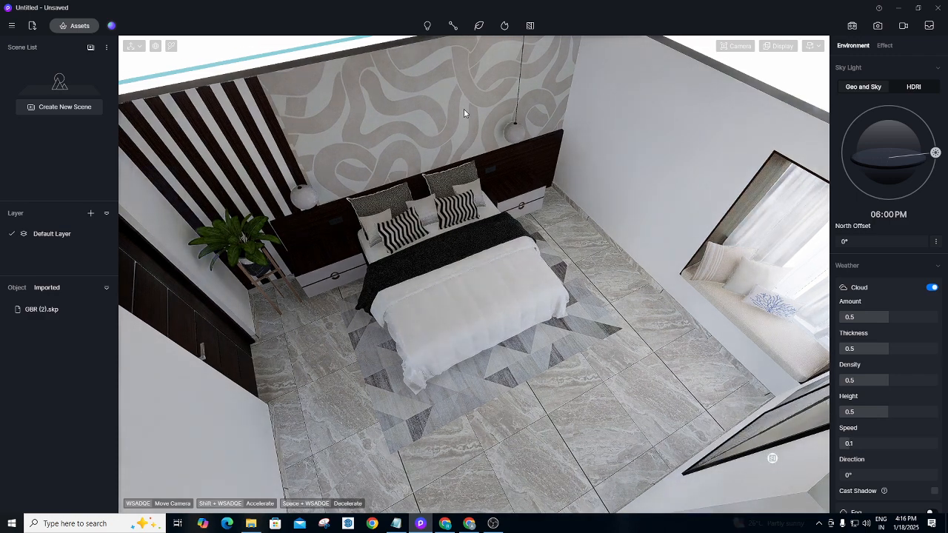
right_click_drag(535, 195, 595, 146)
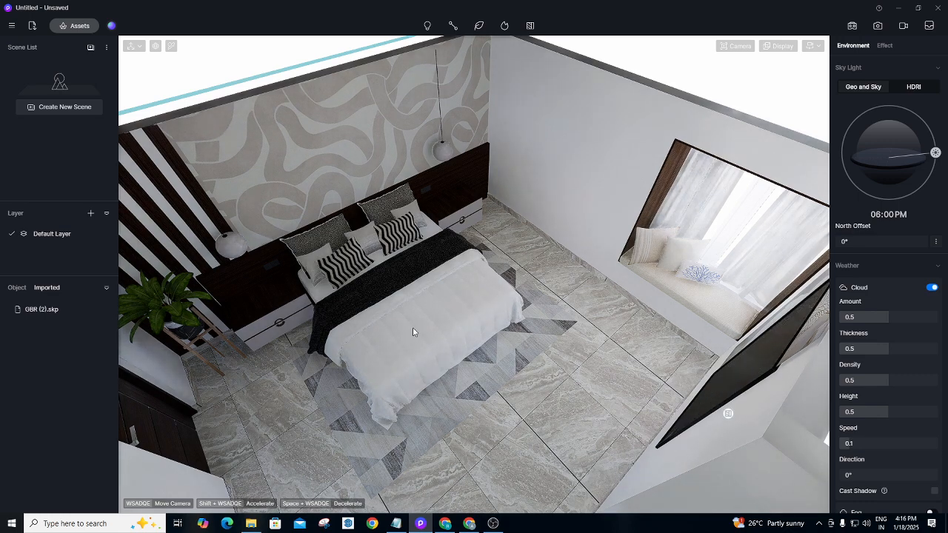
middle_click_drag(359, 247, 921, 283)
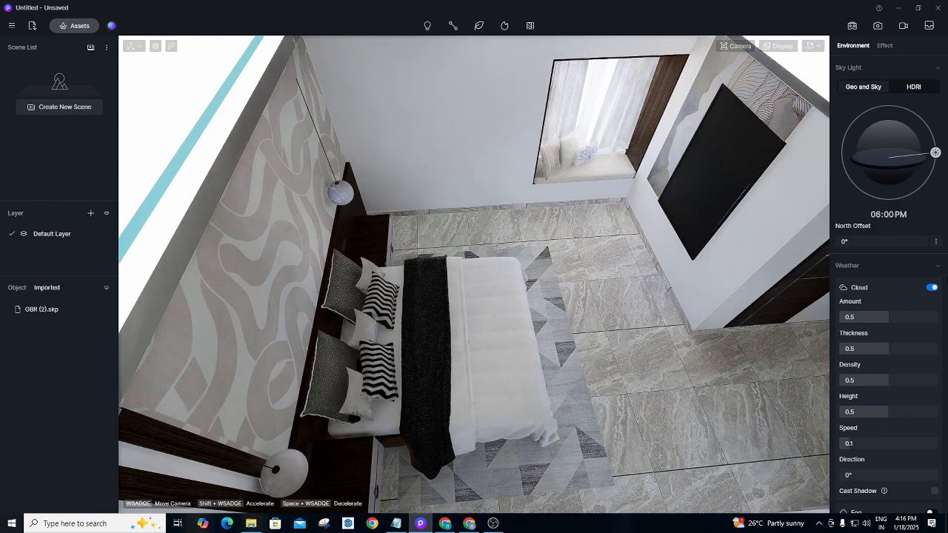
scroll(546, 286, "down", 10)
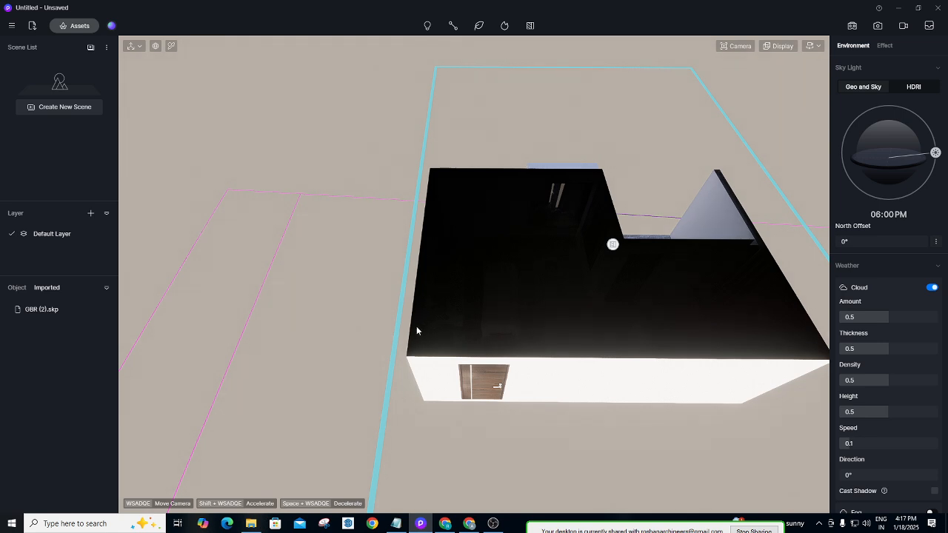
Select the existing section plane and delete it.
key("d")
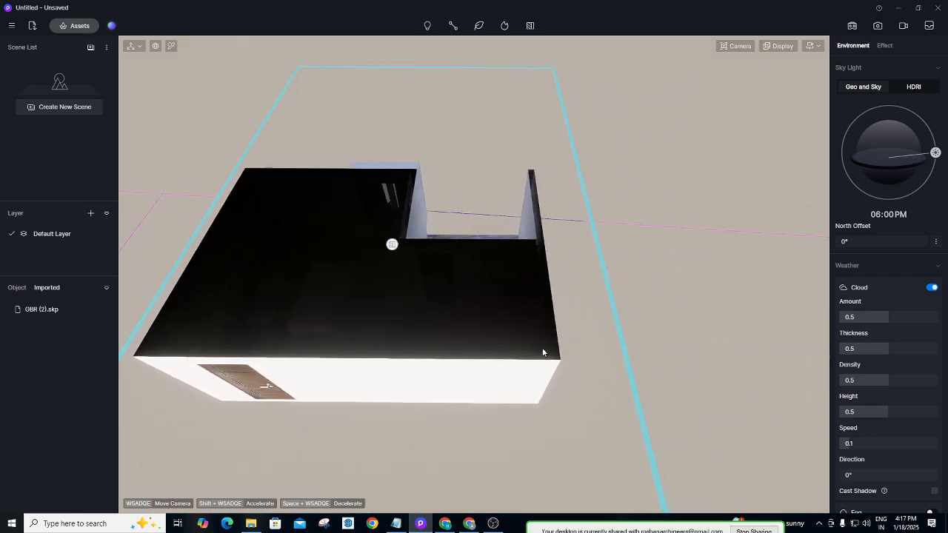
left_click(394, 245)
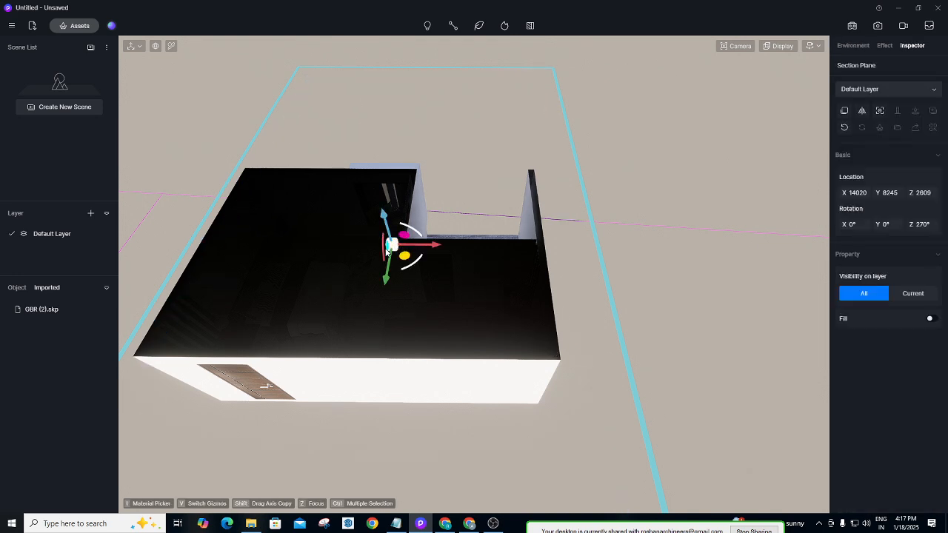
key("Delete")
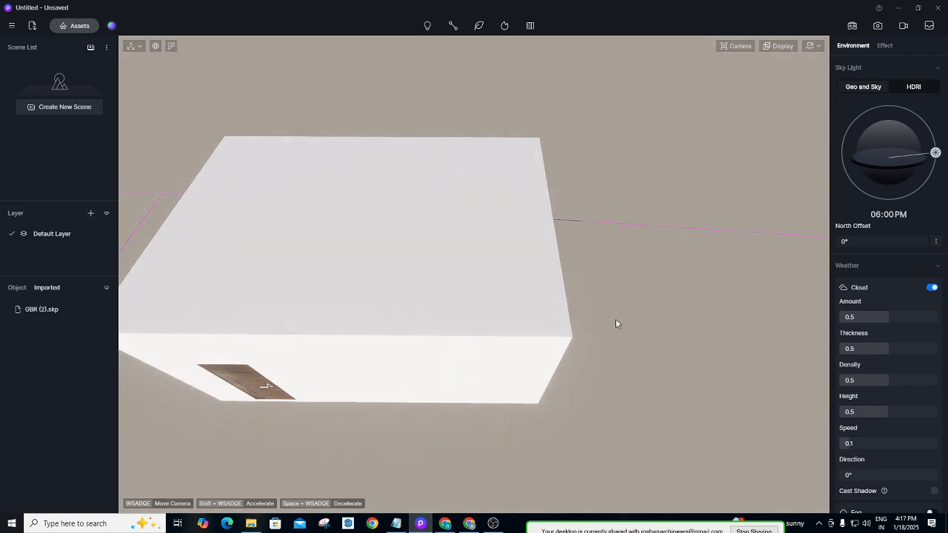
Move and rotate the camera to stand beside the building's right side wall.
key("d")
key("w")
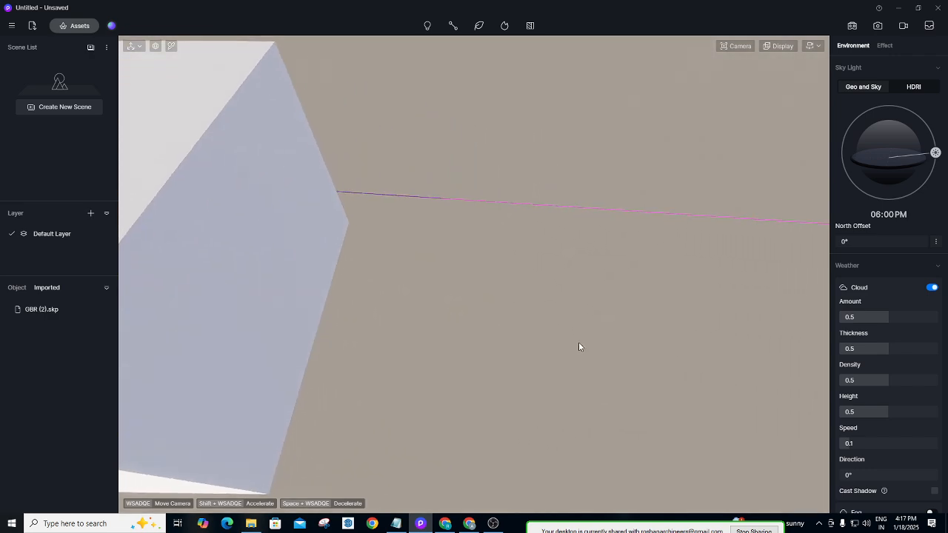
right_click_drag(579, 343, 269, 339)
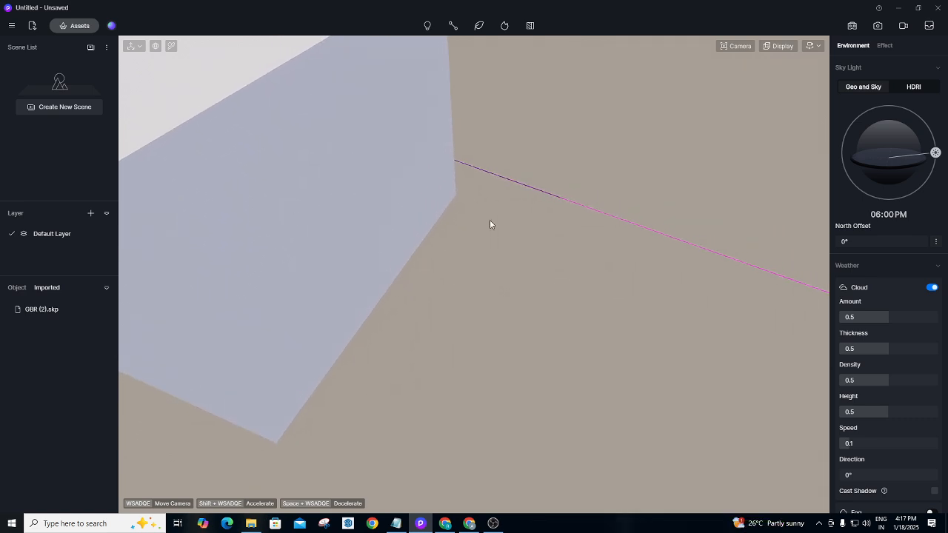
right_click_drag(490, 221, 456, 50)
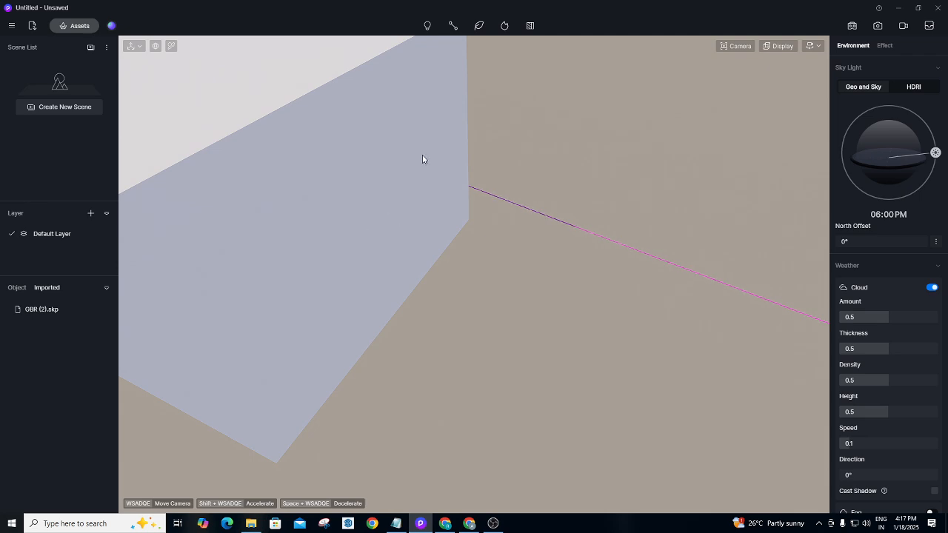
Place a new vertical section plane on the wall and slide it along X to 13953.
left_click(529, 27)
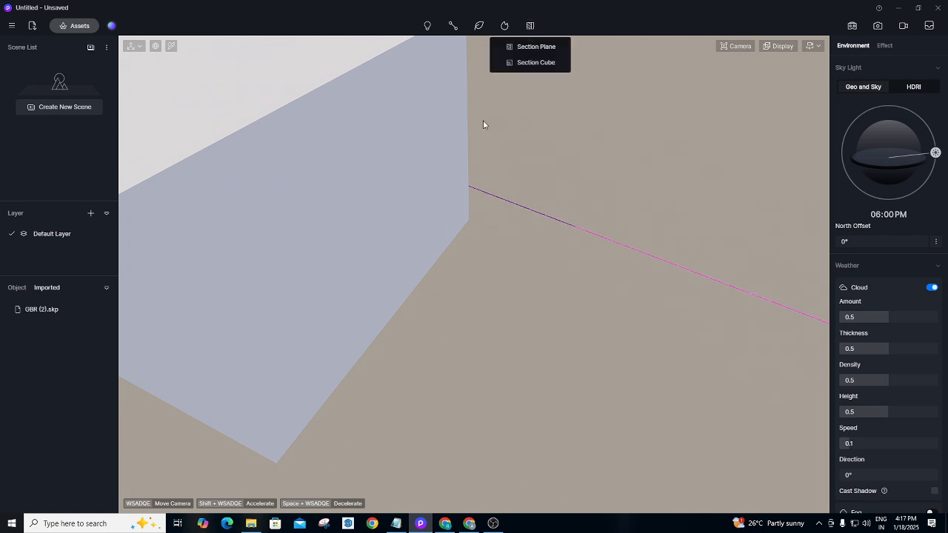
left_click(527, 44)
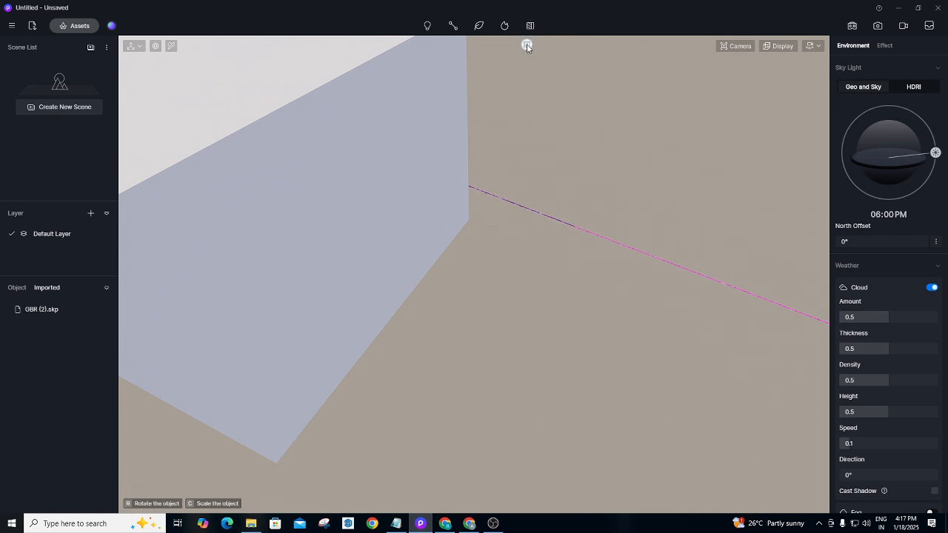
left_click(386, 215)
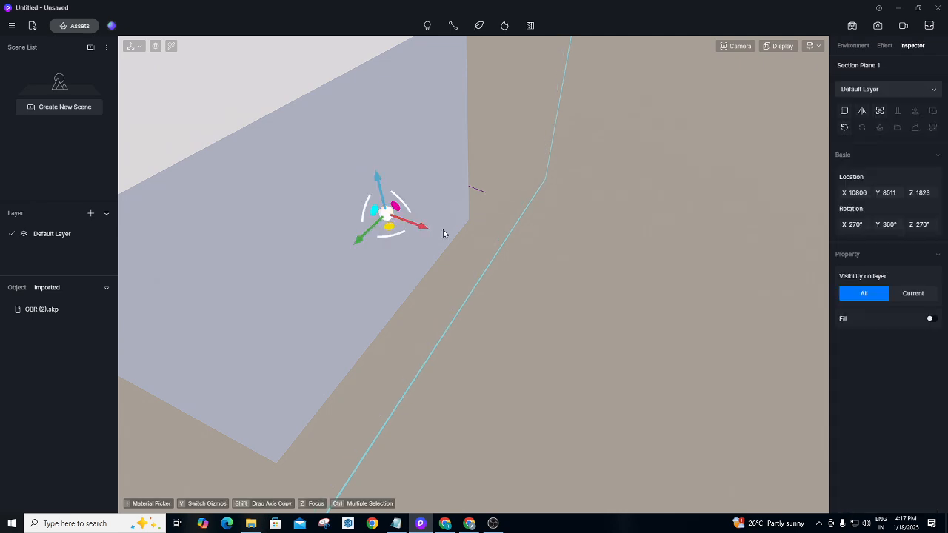
left_click_drag(426, 232, 239, 165)
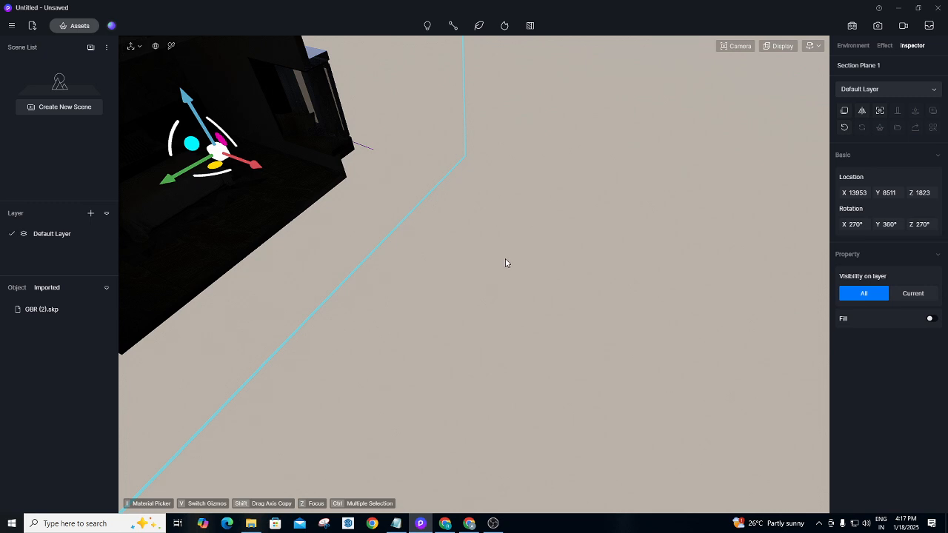
left_click(523, 275)
right_click_drag(573, 318, 281, 154)
Orbit and fly into the cut-open side to see the whole room, floor and window.
right_click_drag(495, 288, 394, 260)
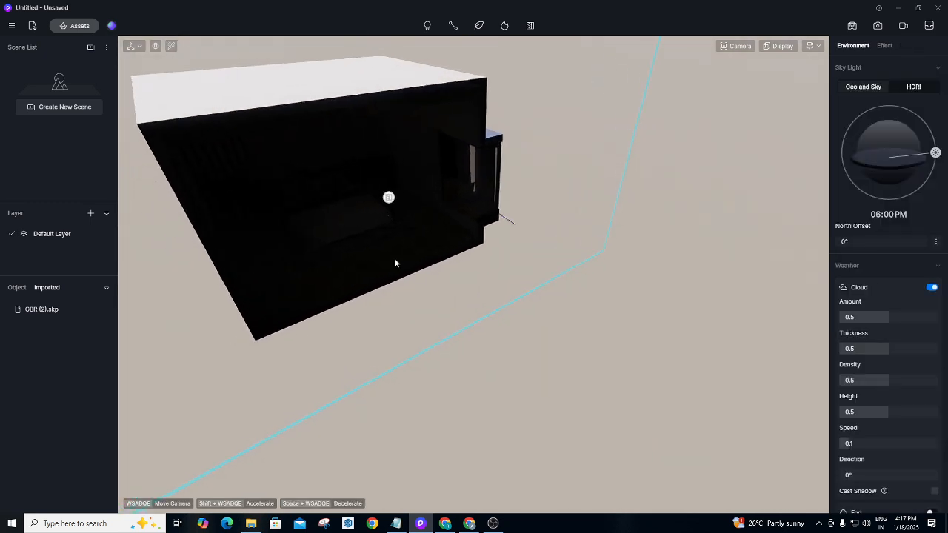
scroll(394, 259, "up", 5)
scroll(393, 287, "up", 2)
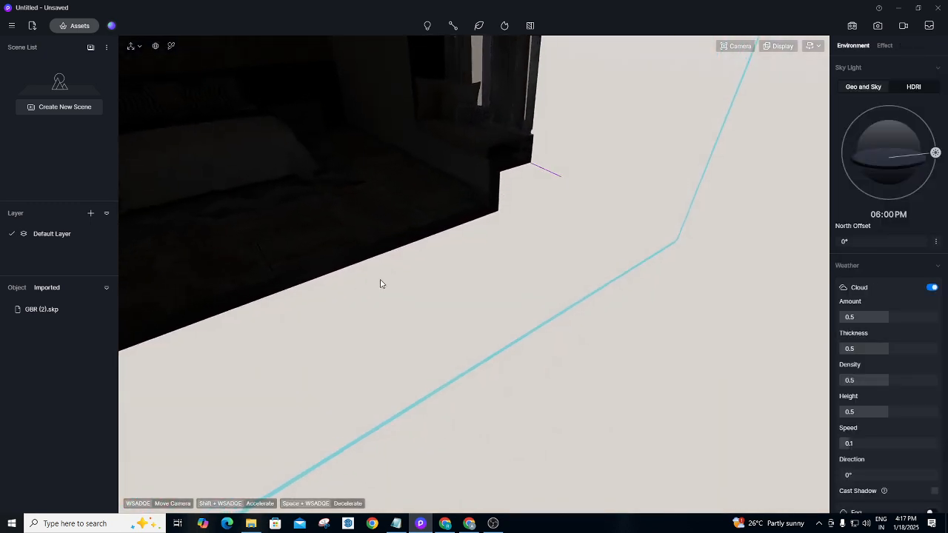
scroll(363, 260, "down", 2)
scroll(431, 286, "down", 3)
right_click_drag(437, 287, 329, 176)
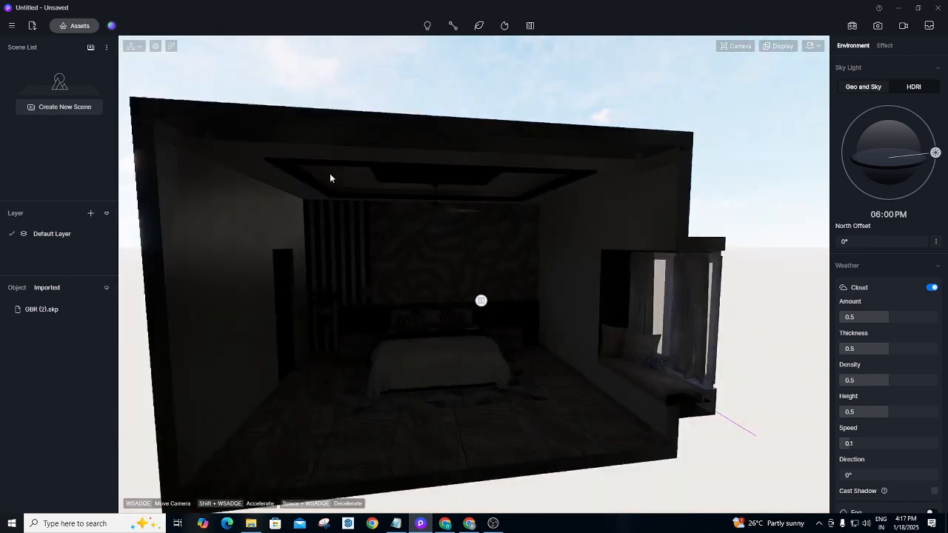
scroll(428, 224, "up", 3)
right_click_drag(458, 317, 572, 489)
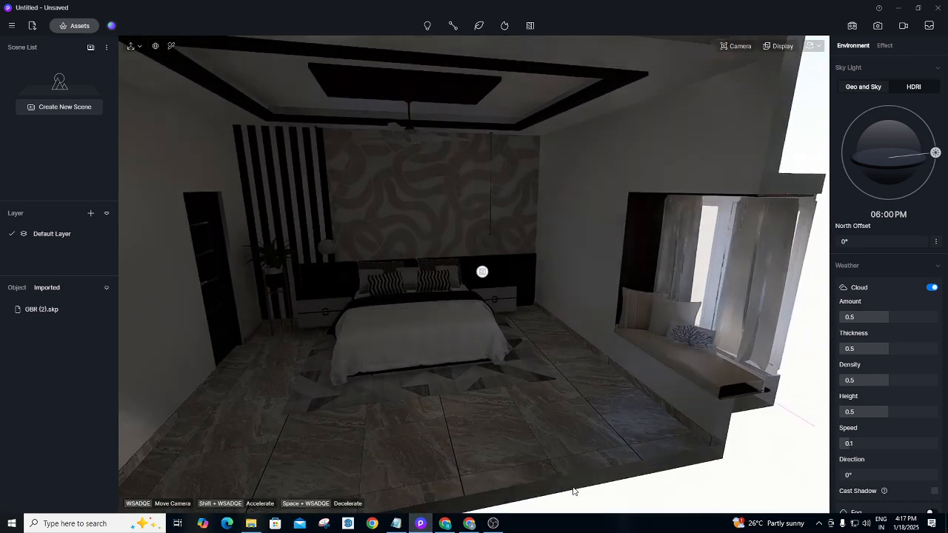
scroll(508, 360, "up", 2)
scroll(507, 364, "up", 1)
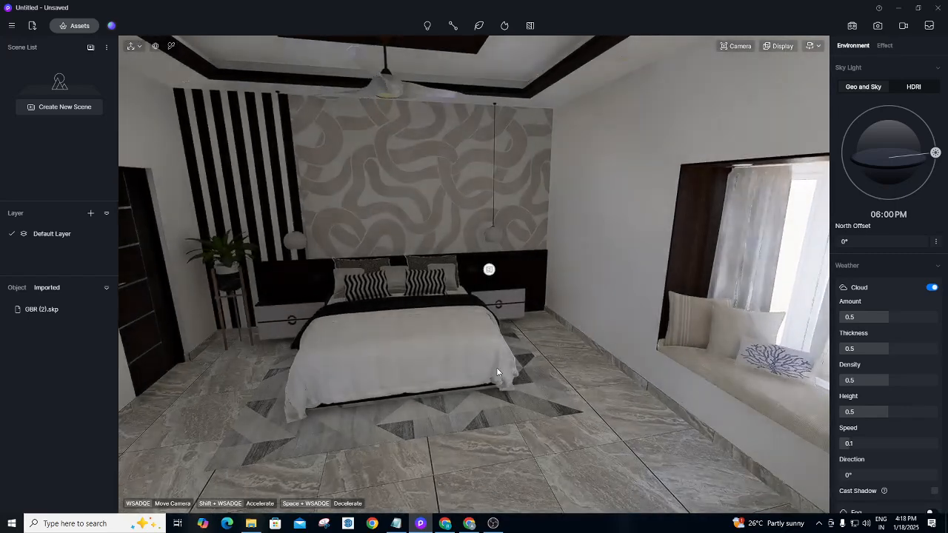
scroll(470, 391, "up", 1)
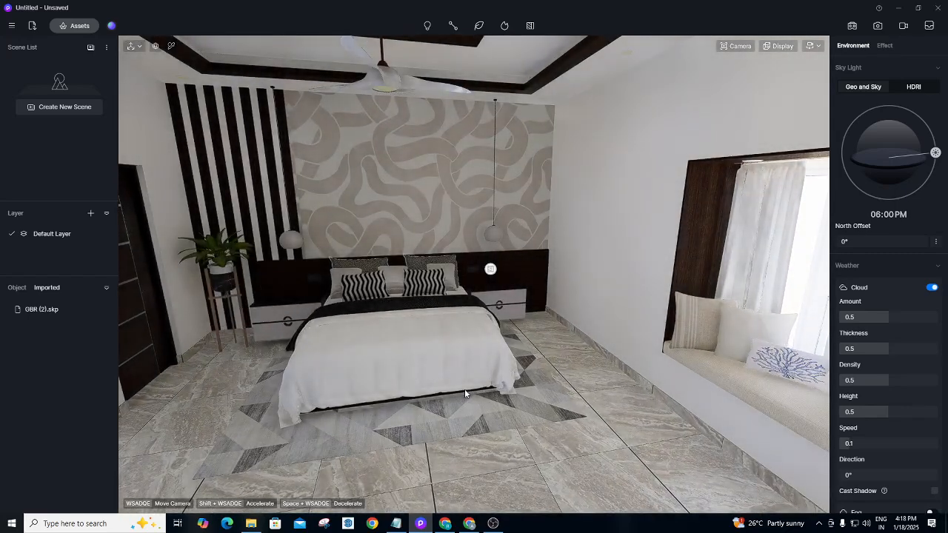
scroll(464, 393, "up", 1)
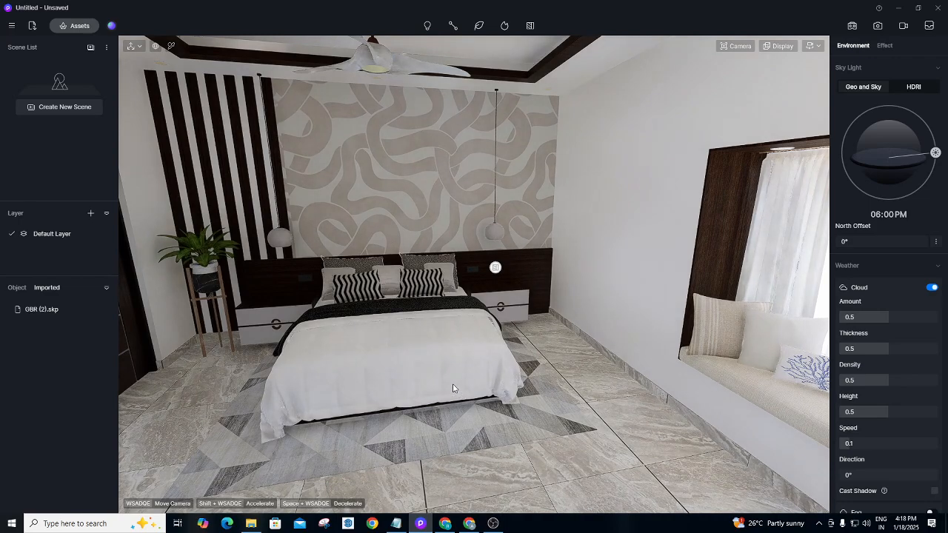
Turn toward the bed and fly forward until the bed and patterned headboard wall are centred.
right_click_drag(454, 388, 414, 321)
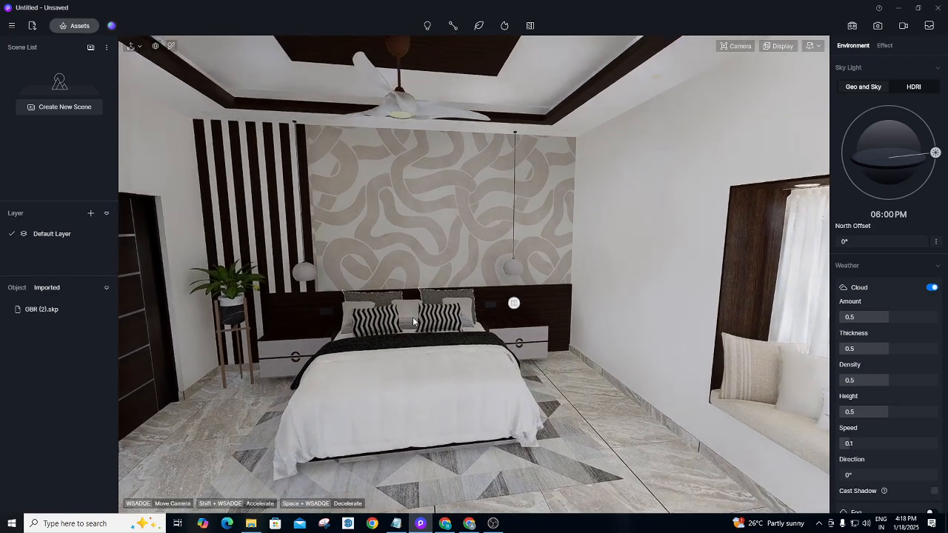
scroll(413, 321, "up", 3)
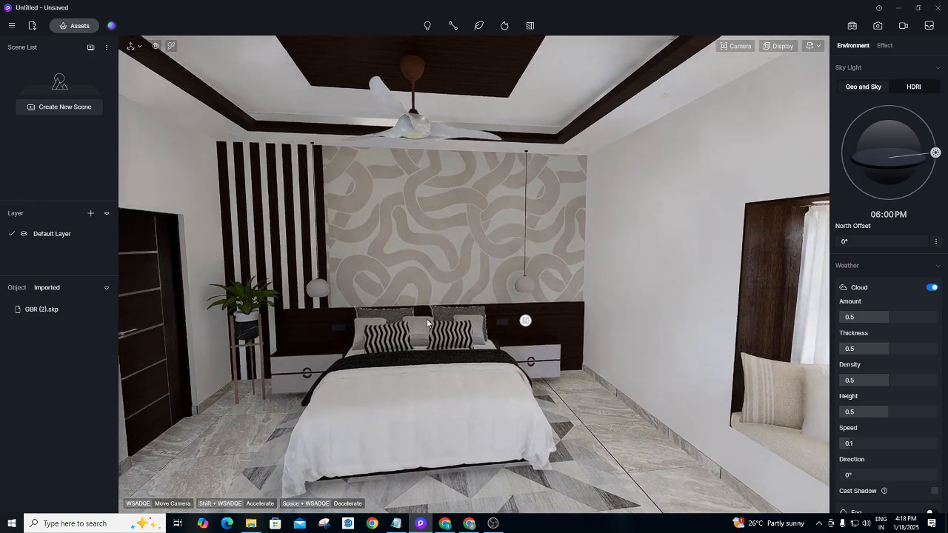
scroll(409, 279, "up", 2)
scroll(507, 233, "up", 2)
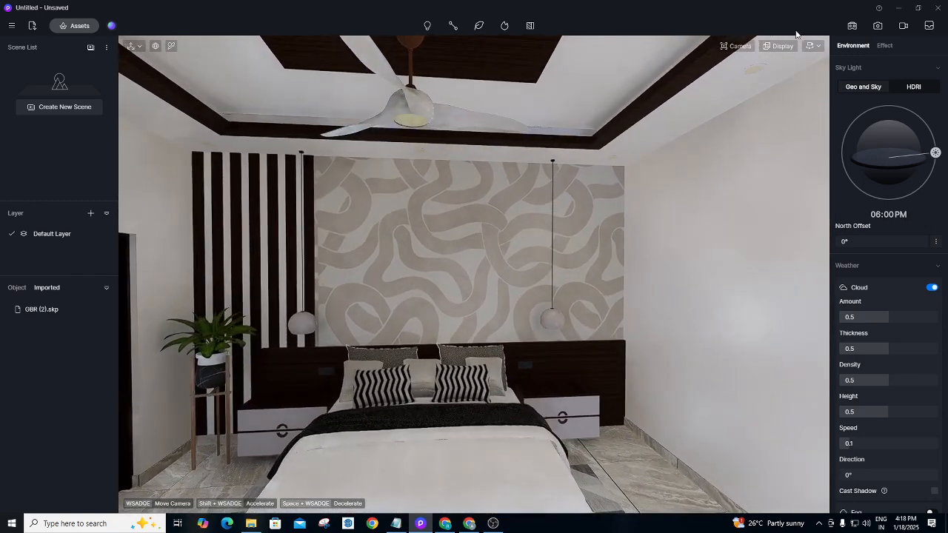
left_click(812, 46)
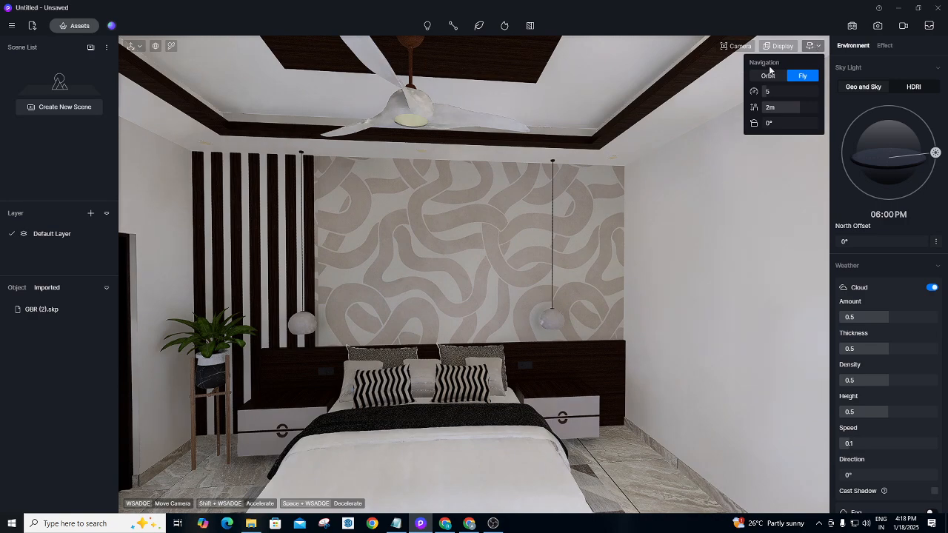
scroll(428, 264, "down", 4)
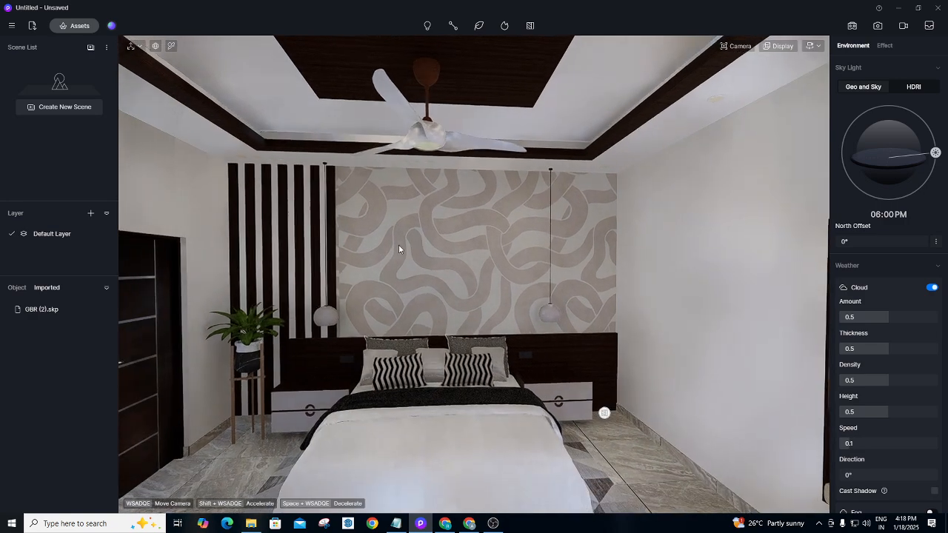
scroll(455, 258, "up", 3)
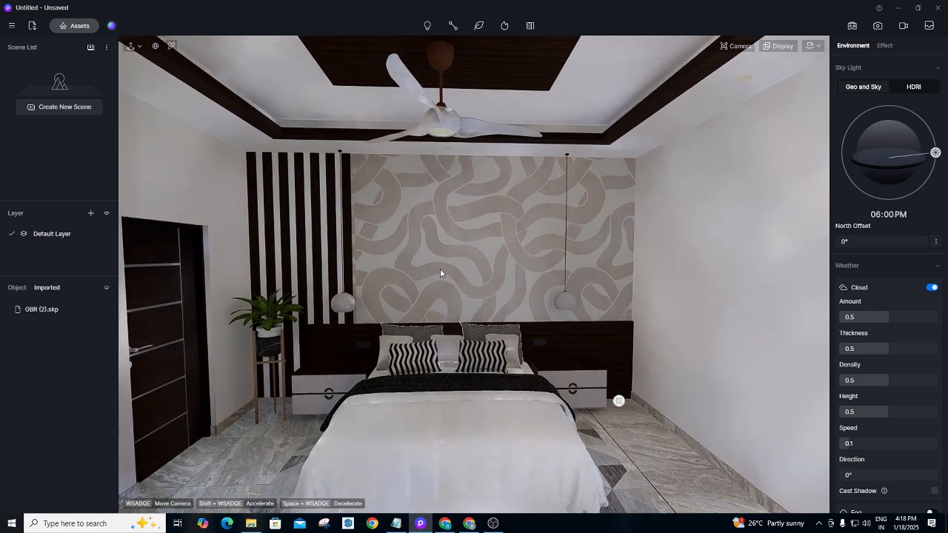
scroll(452, 267, "up", 3)
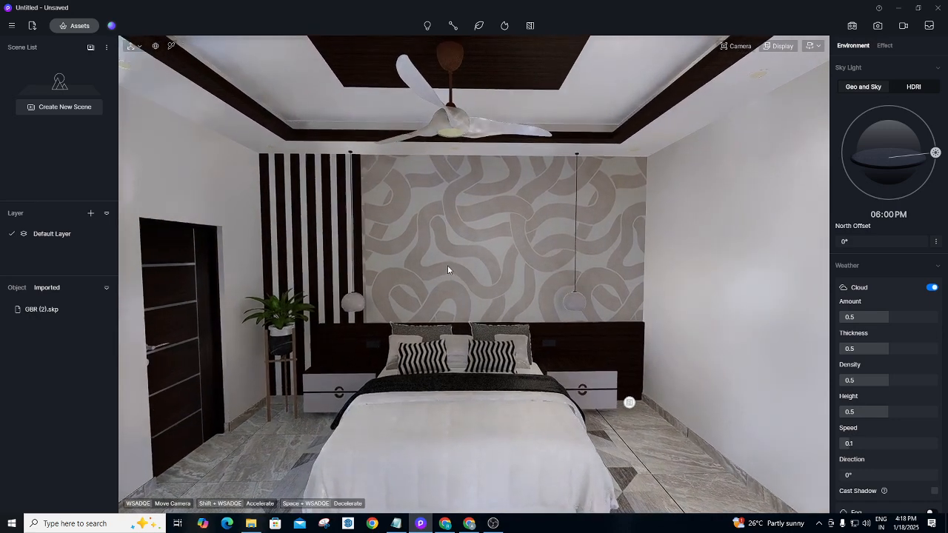
scroll(443, 244, "up", 2)
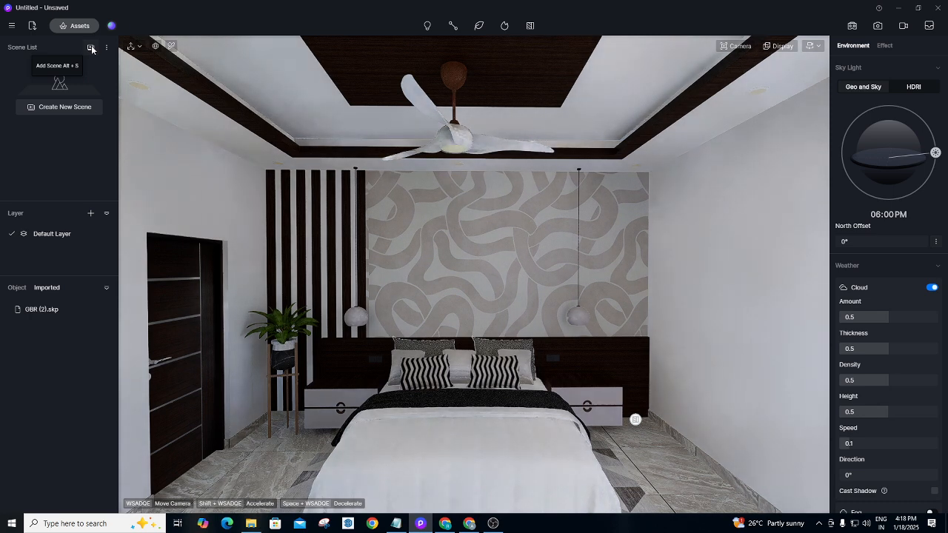
Drop the fly camera height from 2.01m to 1.49m and tilt the view slightly upward.
left_click(817, 46)
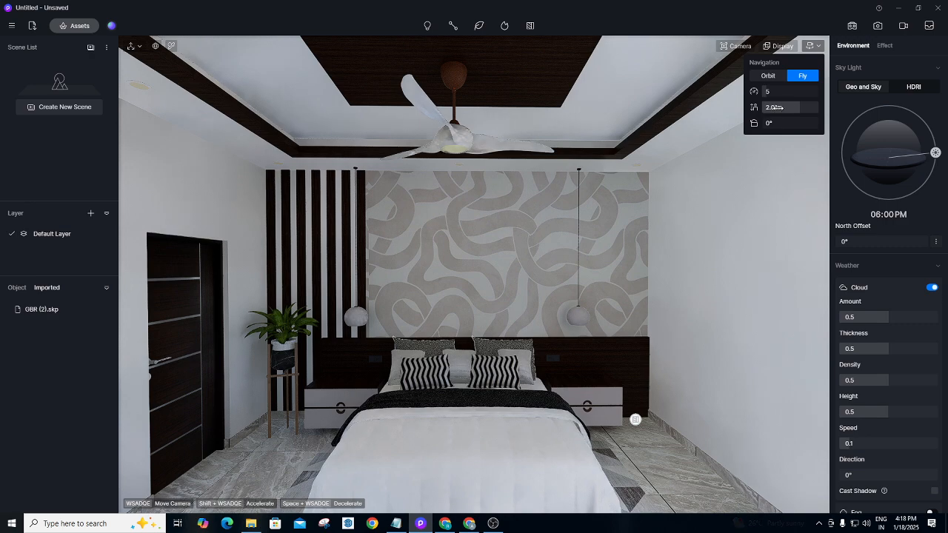
left_click_drag(797, 105, 791, 102)
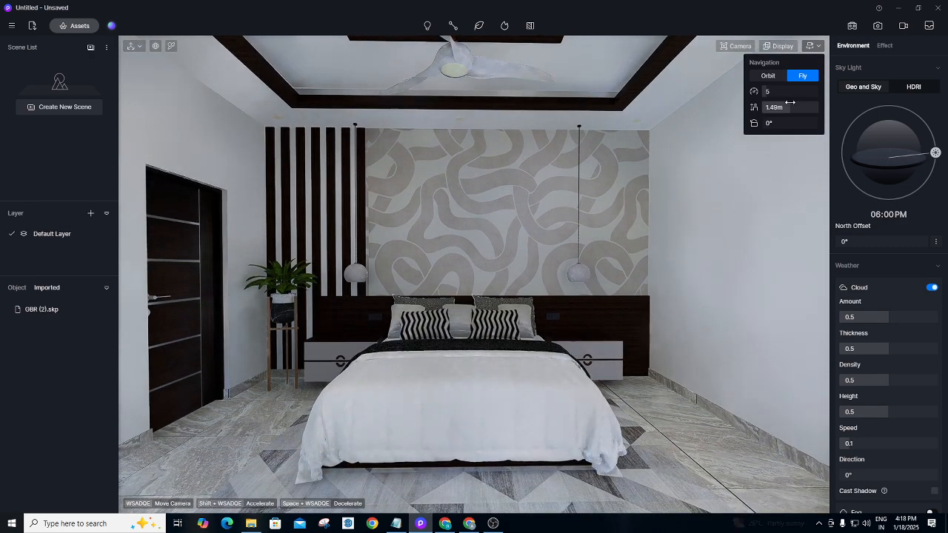
right_click_drag(446, 300, 447, 295)
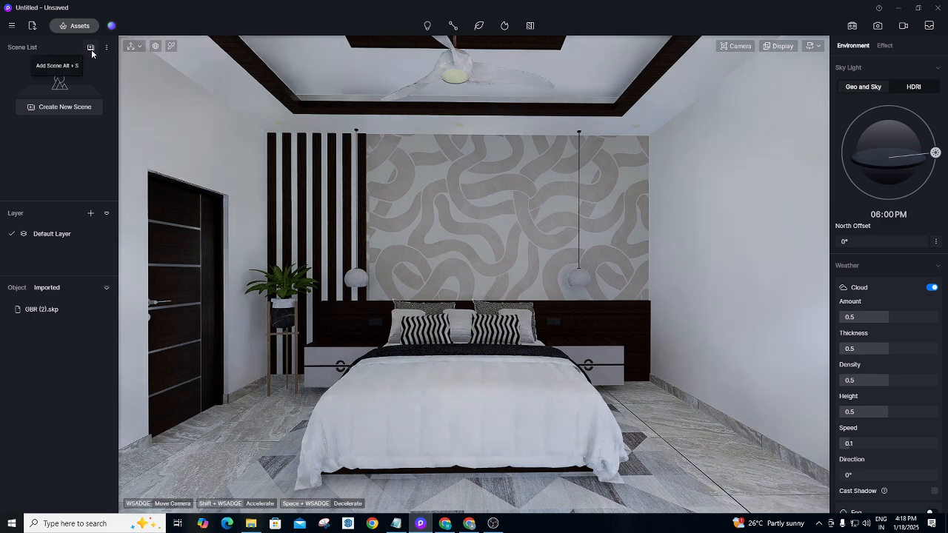
Save the eye-level bed view as Scene 1, check it by recalling it, and open Assets.
left_click(91, 49)
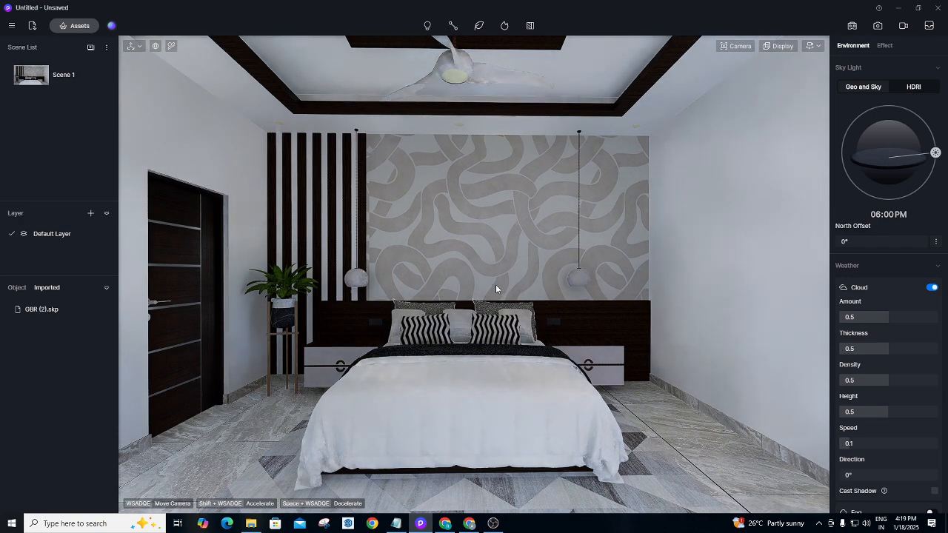
scroll(495, 286, "up", 8)
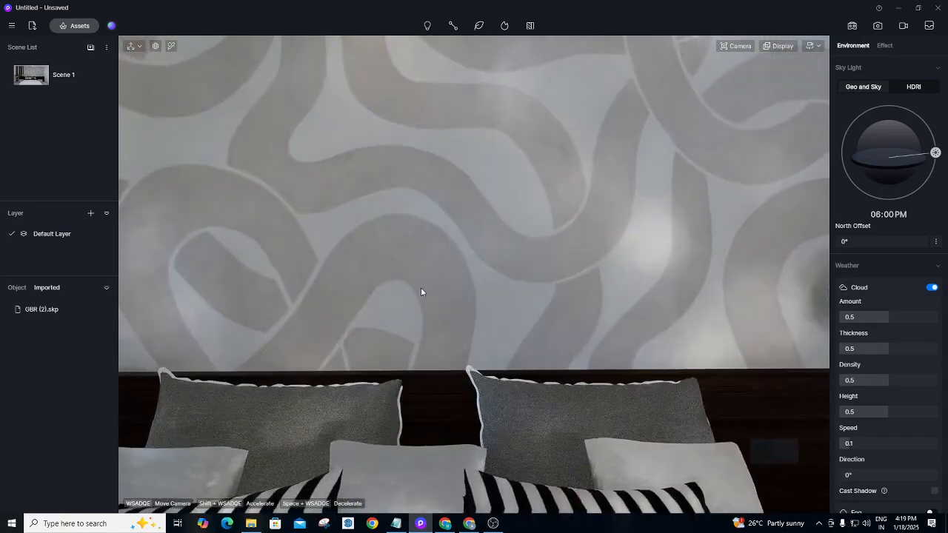
right_click_drag(421, 289, 649, 276)
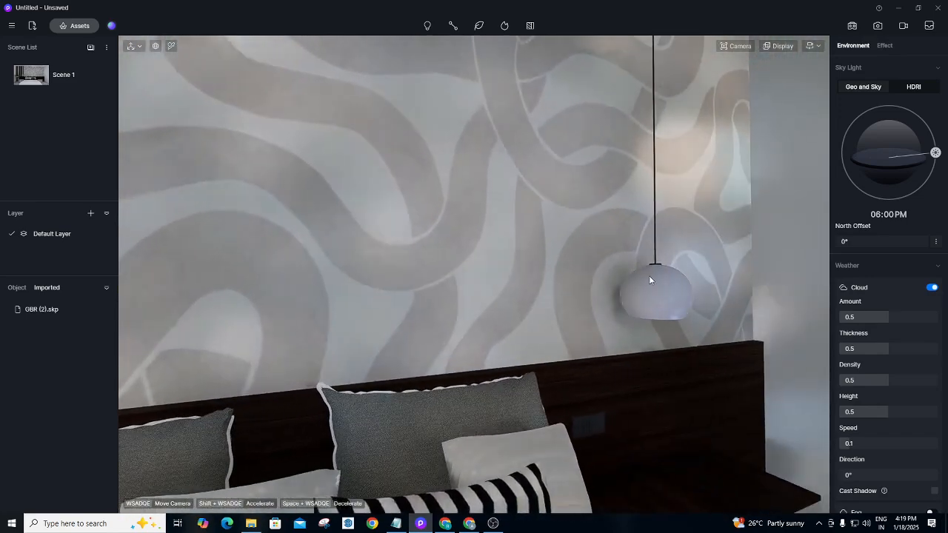
left_click(21, 74)
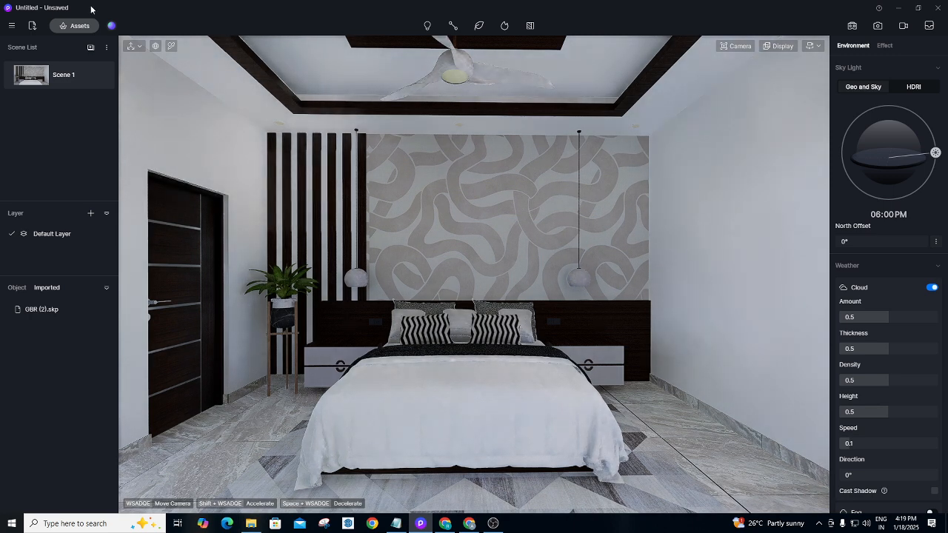
left_click(80, 26)
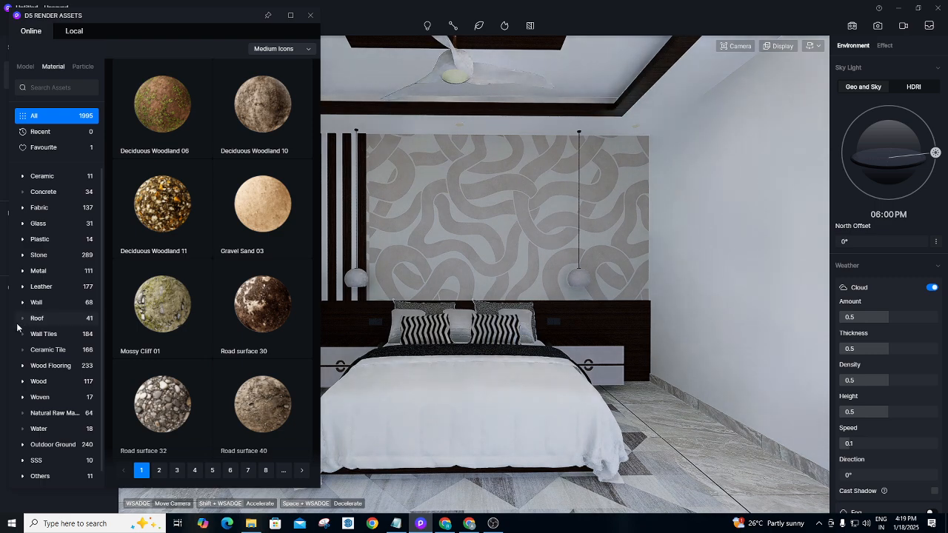
Maximize the asset library, filter to Ceramic Tile, download Turkey lightning grey, then return to Meet.
left_click(290, 15)
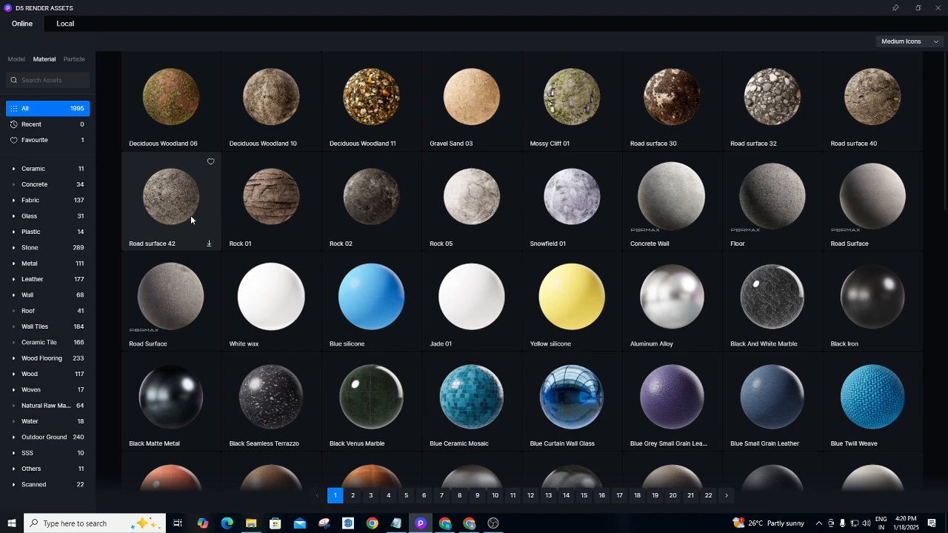
left_click(46, 342)
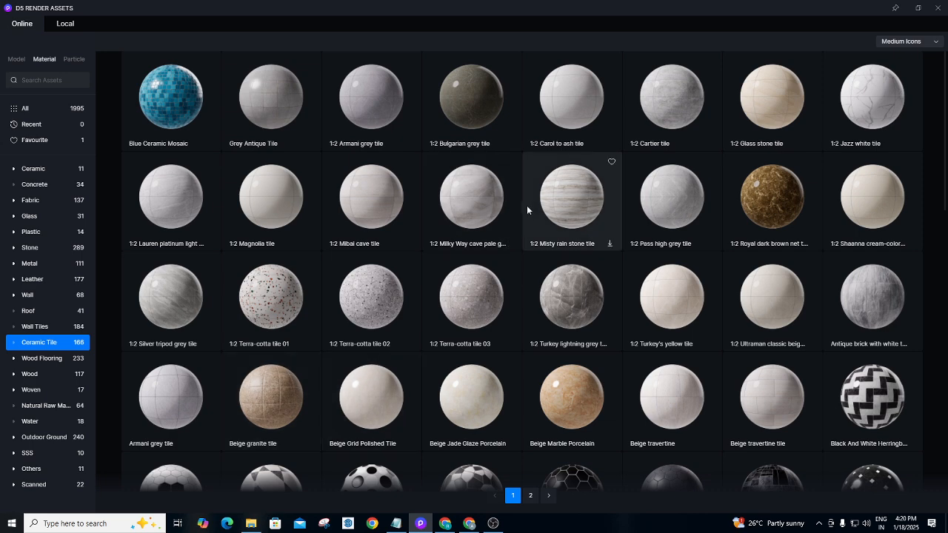
left_click(566, 286)
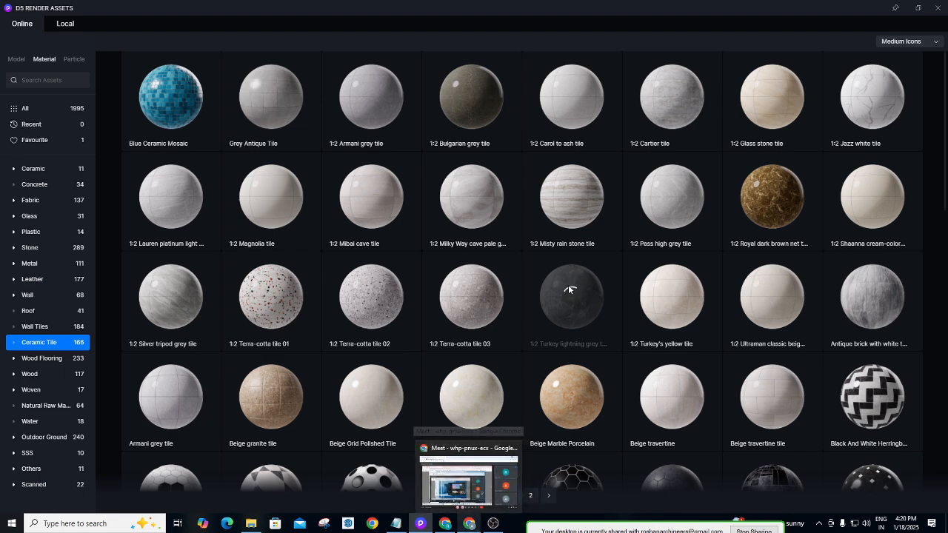
left_click(474, 525)
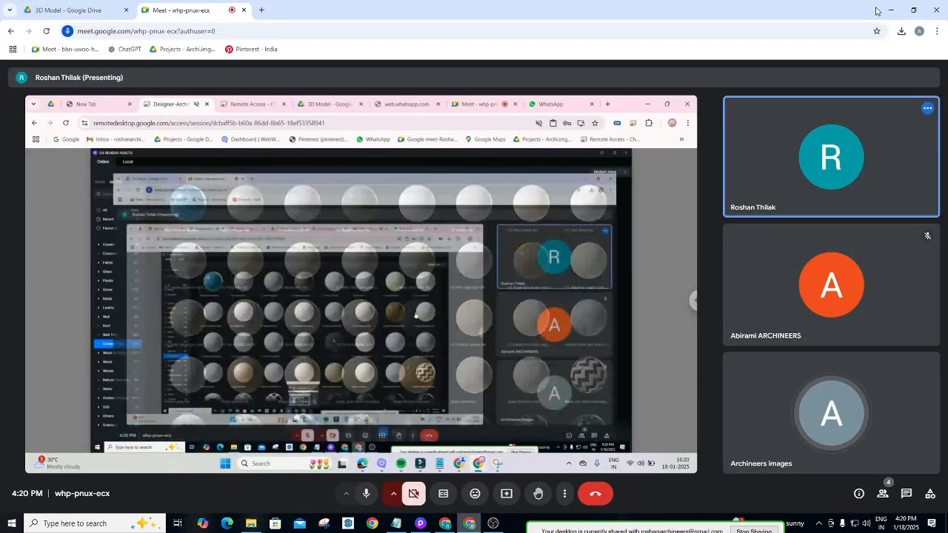
Minimize the Meet window and close D5's asset library to show the bedroom again.
left_click(892, 10)
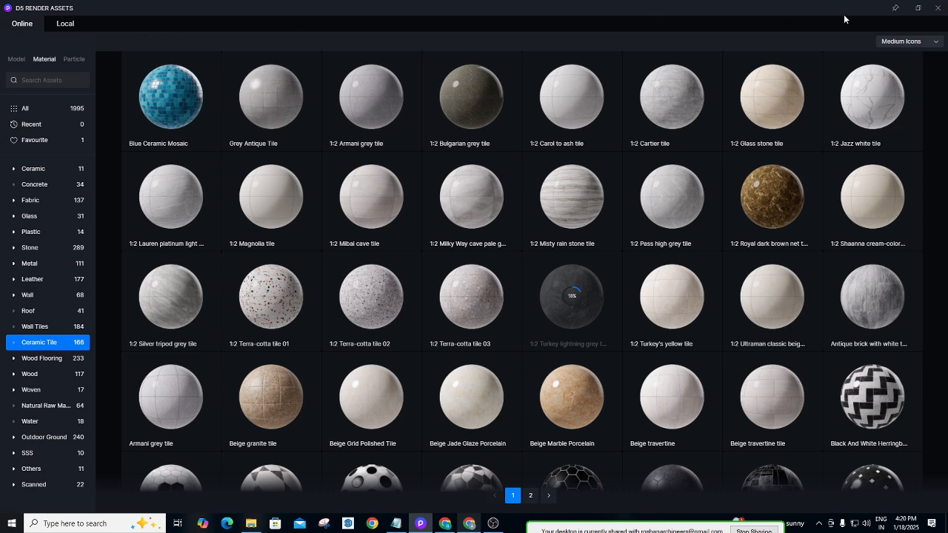
left_click(938, 8)
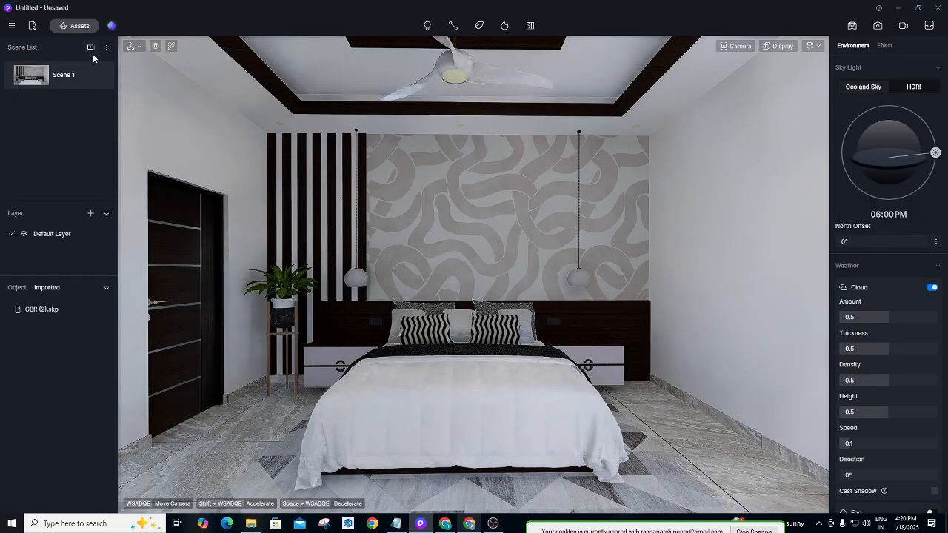
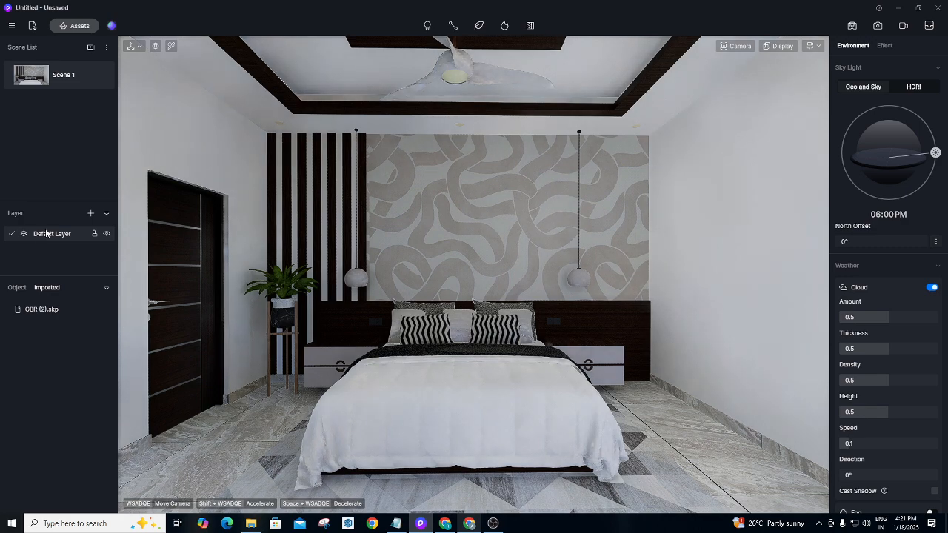
Orbit out of the bedroom to the open-sky view and select Section Plane 1 outside the model.
scroll(501, 215, "up", 2)
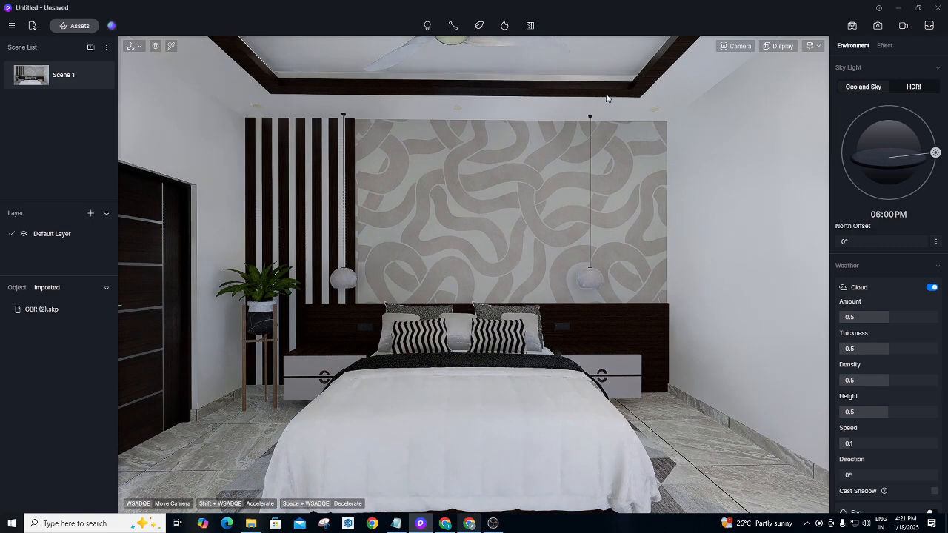
scroll(491, 162, "down", 2)
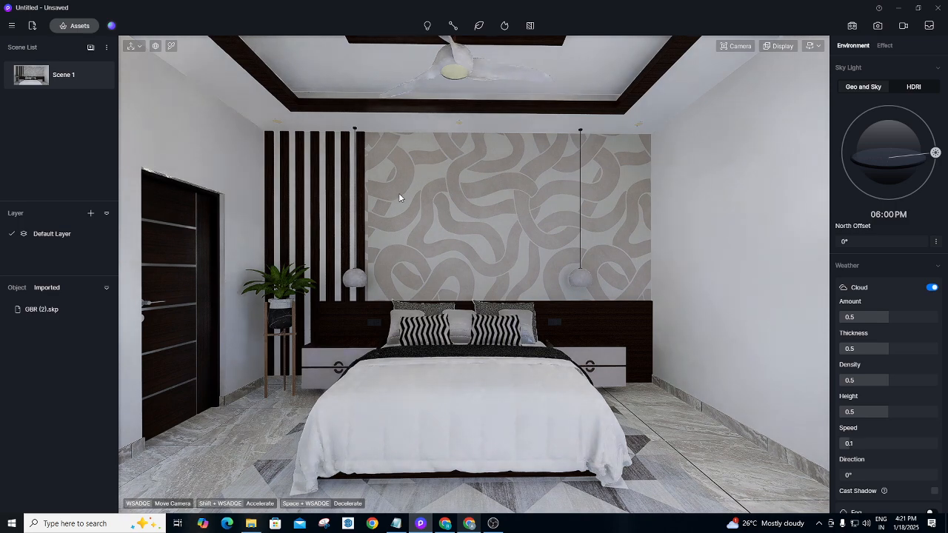
scroll(399, 193, "up", 5)
middle_click_drag(399, 193, 637, 219)
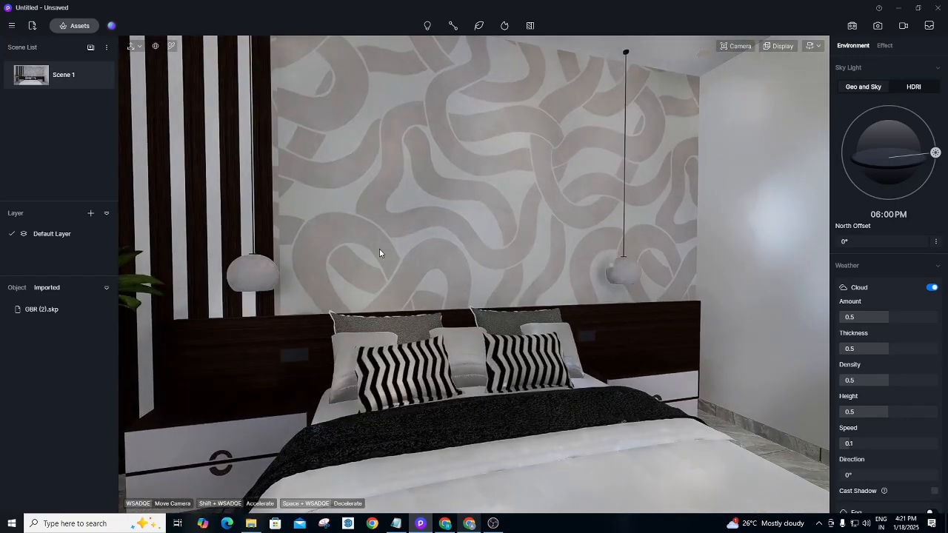
right_click_drag(398, 245, 741, 293)
right_click_drag(446, 273, 860, 296)
right_click_drag(451, 296, 896, 344)
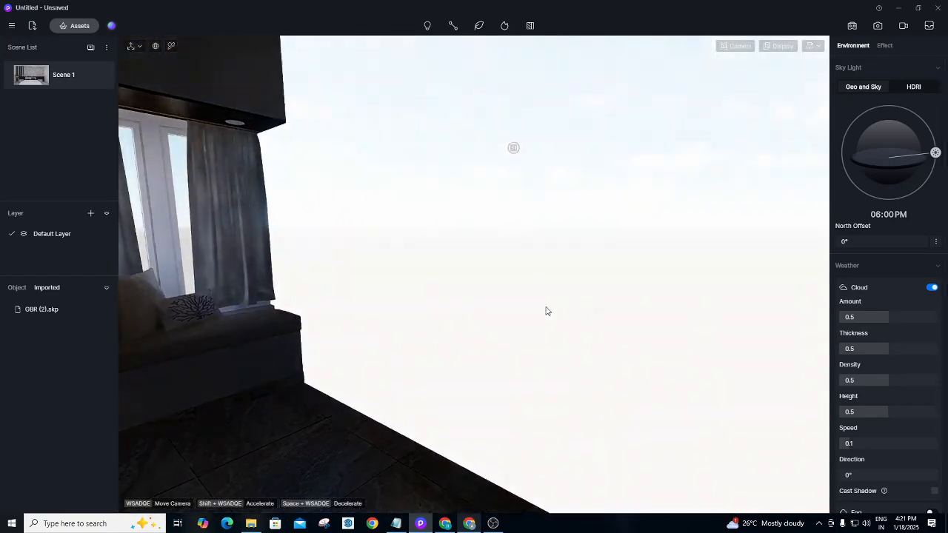
right_click_drag(546, 311, 723, 307)
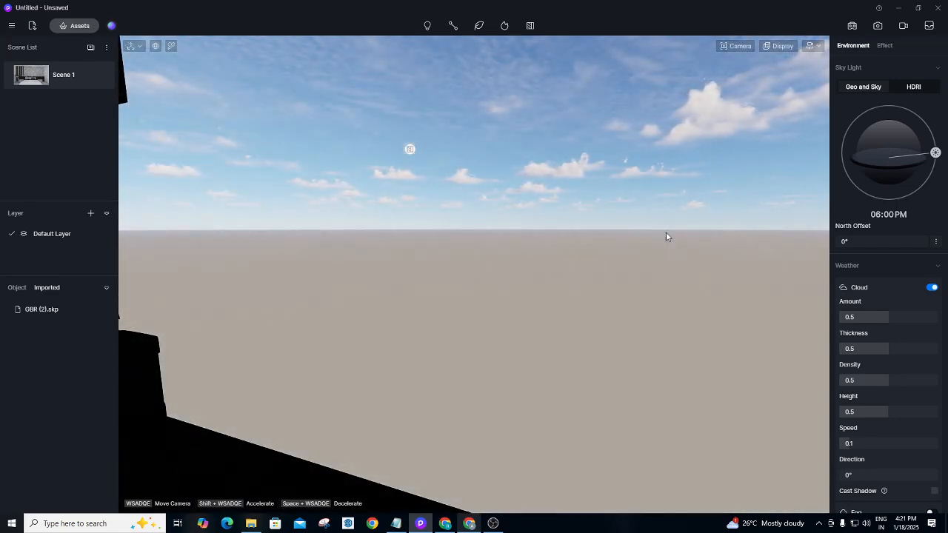
left_click(410, 149)
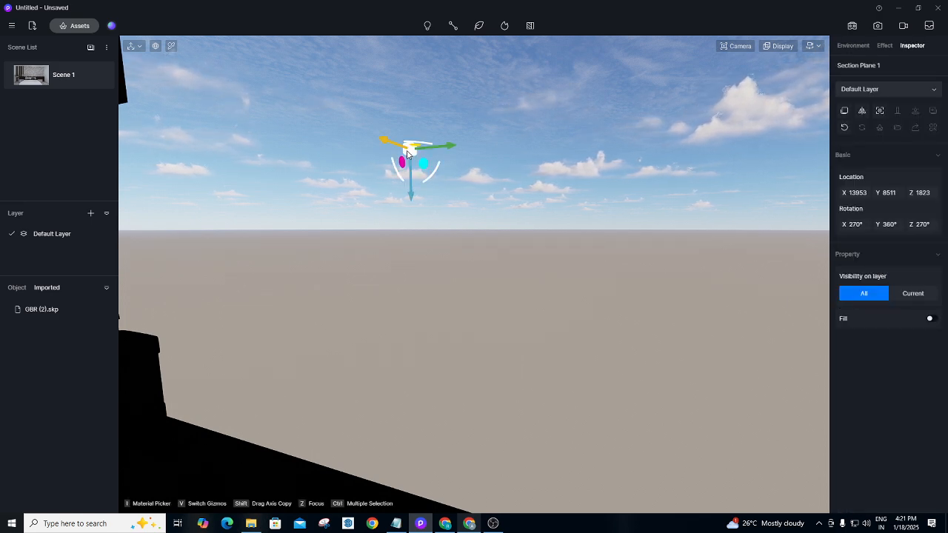
Delete Section Plane 1, orbit to face the window-seat wall, and open Add Sections.
key("Delete")
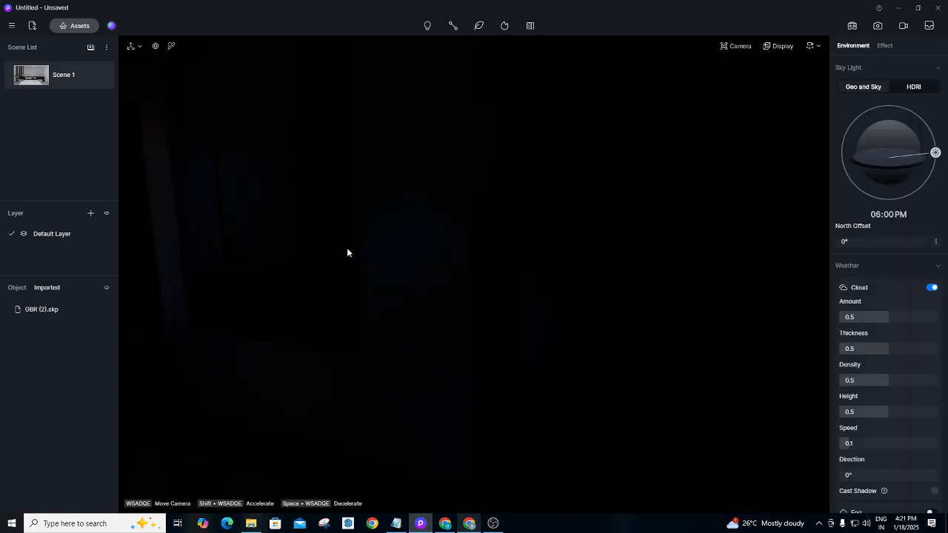
right_click_drag(437, 203, 188, 180)
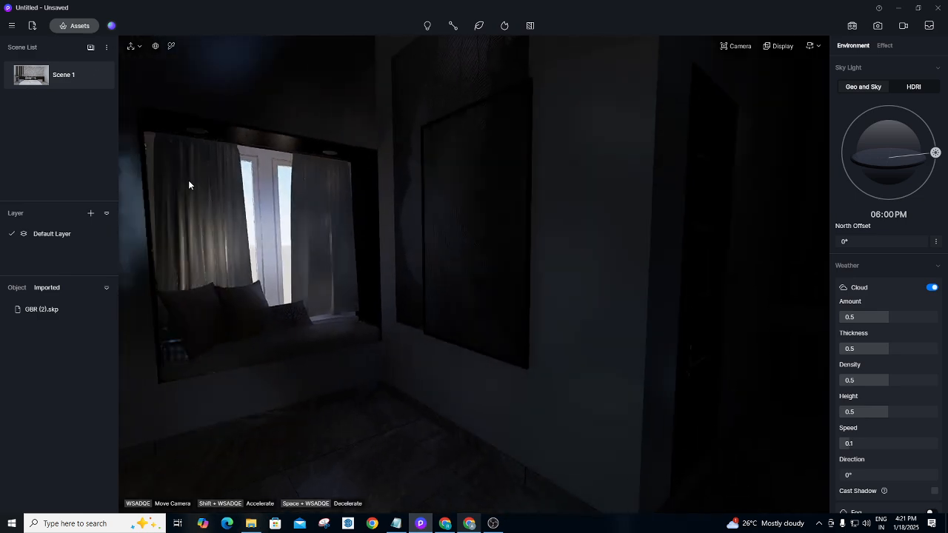
right_click_drag(445, 204, 245, 184)
right_click_drag(352, 202, 256, 195)
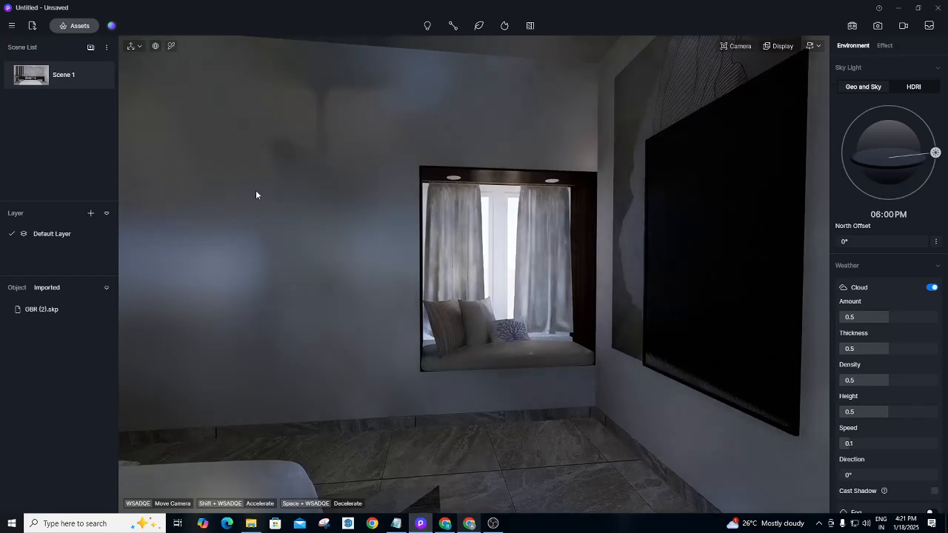
right_click_drag(313, 200, 275, 192)
right_click_drag(387, 219, 333, 221)
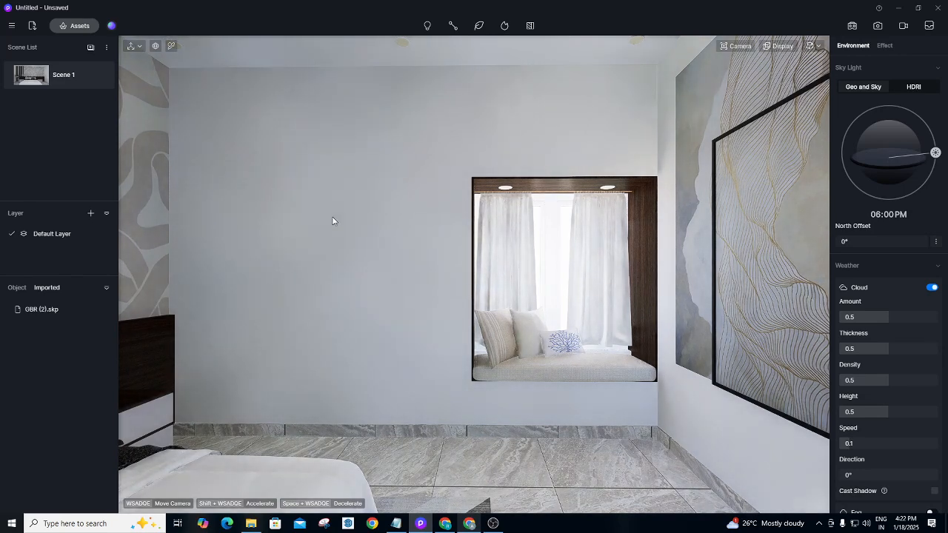
right_click_drag(333, 220, 356, 214)
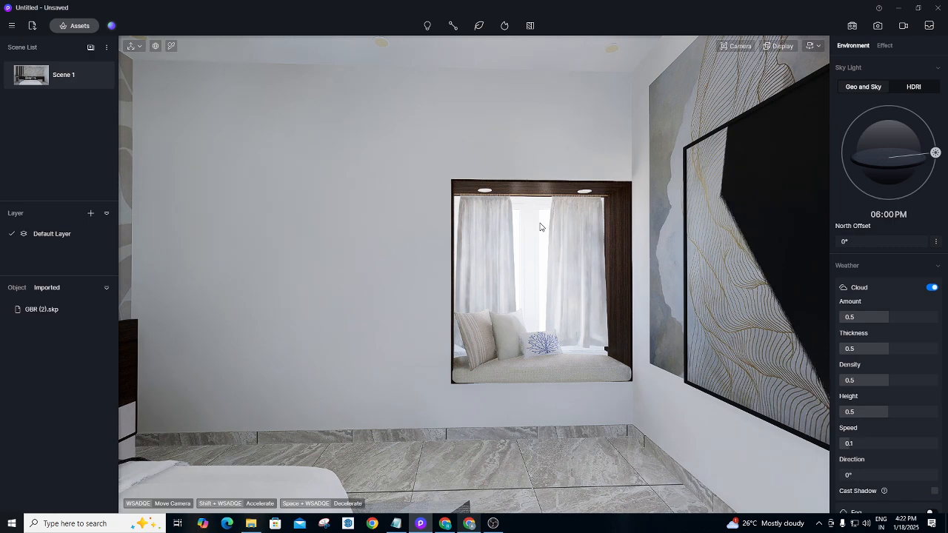
right_click_drag(548, 232, 523, 231)
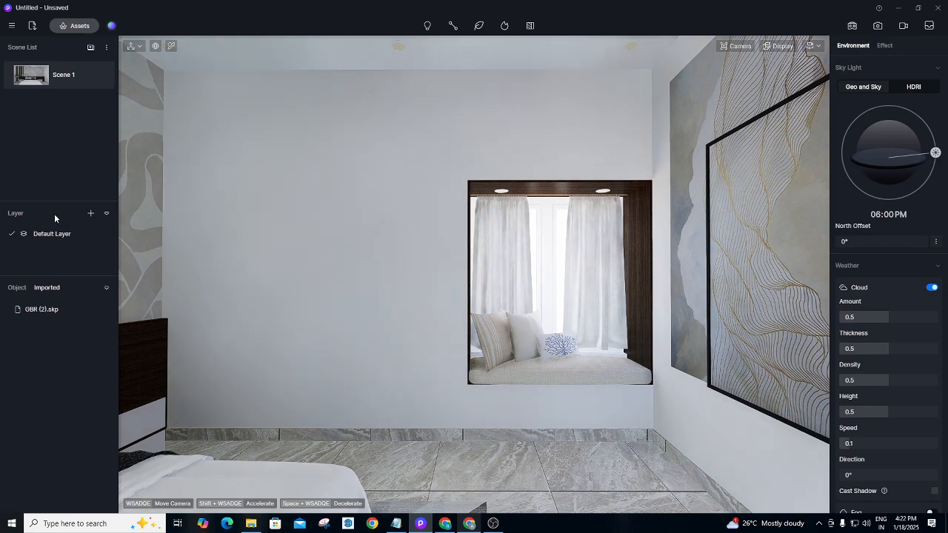
left_click(532, 28)
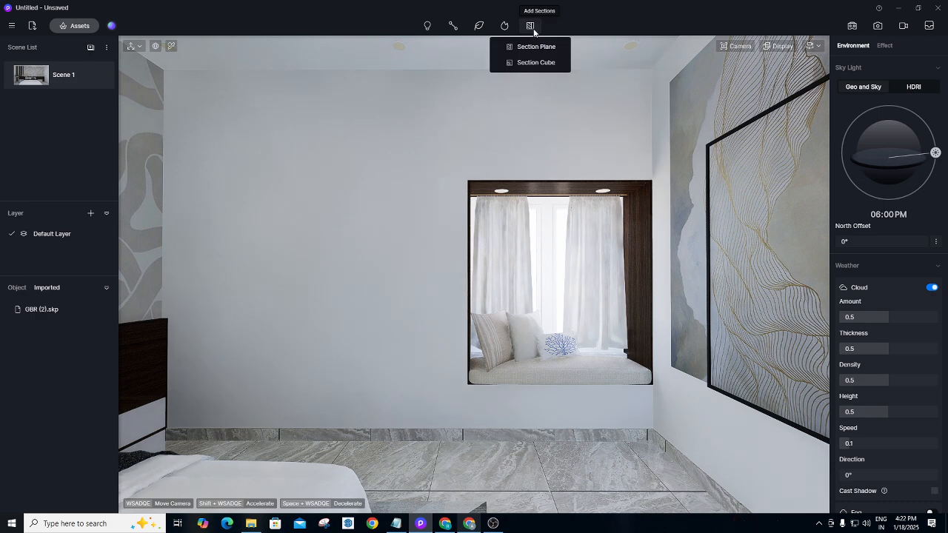
Start a Section Plane placement, cancel it with Esc, and back out to the window-seat view.
left_click(532, 46)
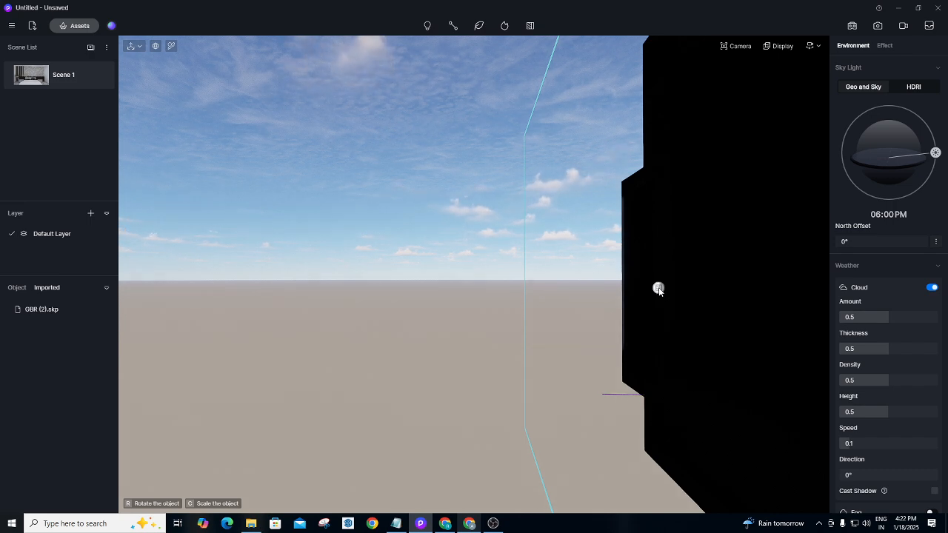
key("Escape")
scroll(689, 319, "down", 3)
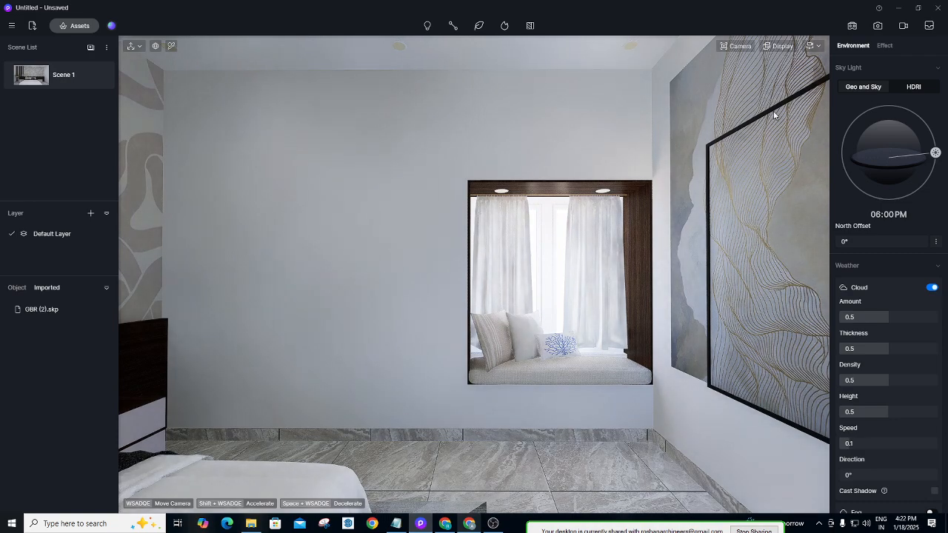
In Geo and Sky, drag the sun to morning, 08:08 AM.
left_click(881, 70)
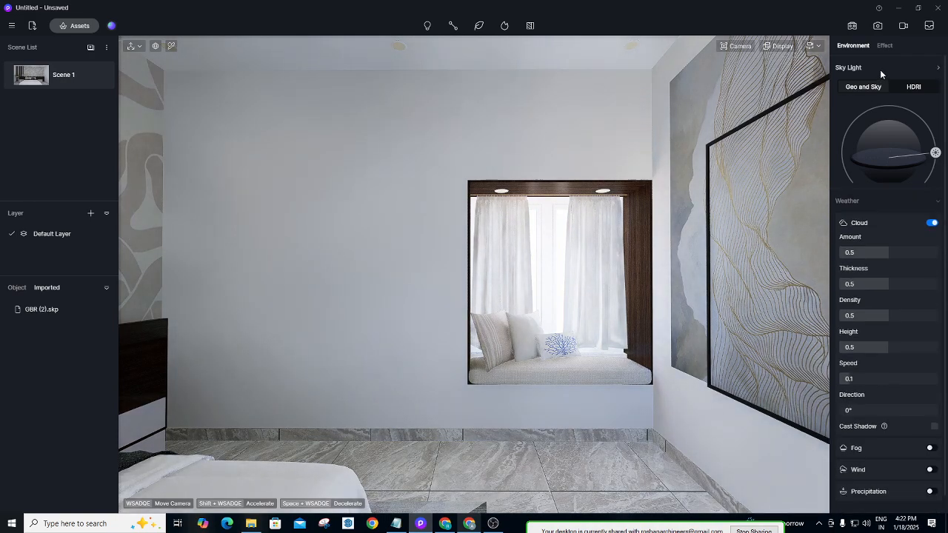
left_click(881, 69)
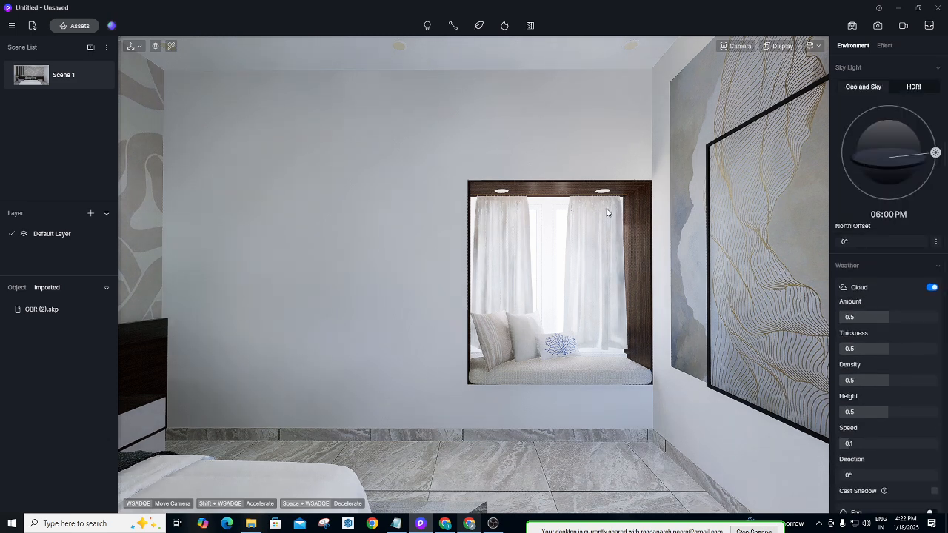
left_click(862, 87)
left_click_drag(941, 158, 849, 127)
Try the Cloudy HDRI sky preset, then go back to the Geo and Sky settings.
left_click(909, 90)
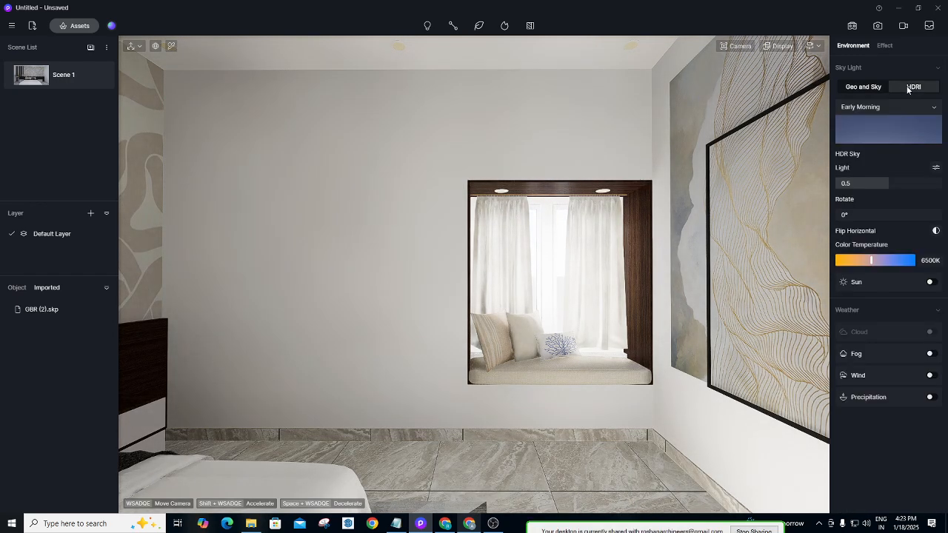
left_click(884, 138)
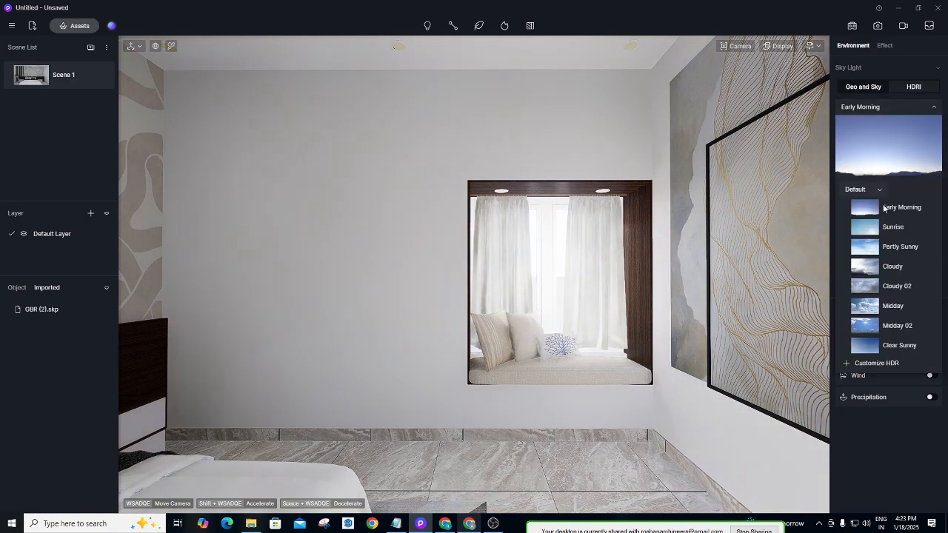
left_click(864, 264)
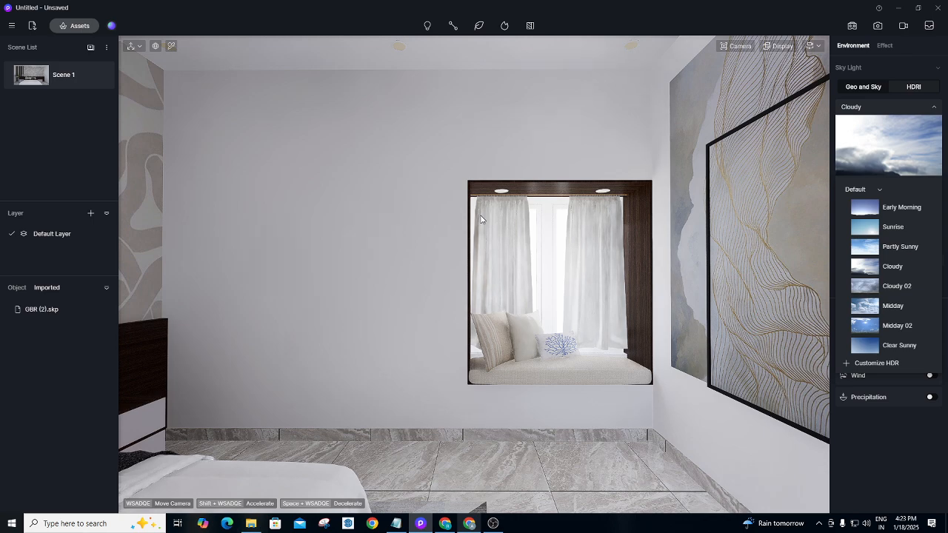
left_click(877, 87)
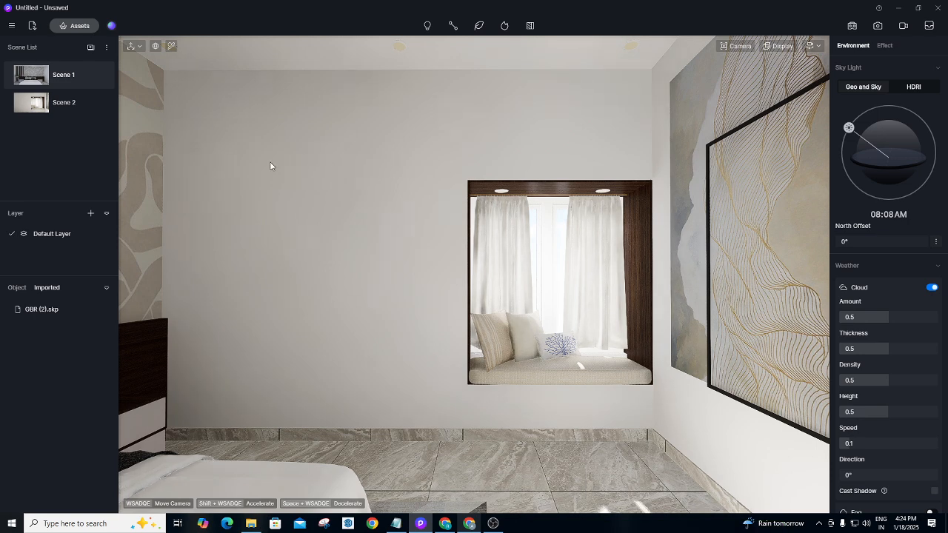
From the Scene 1 view, fly outside the building to face the exterior wall.
left_click(66, 75)
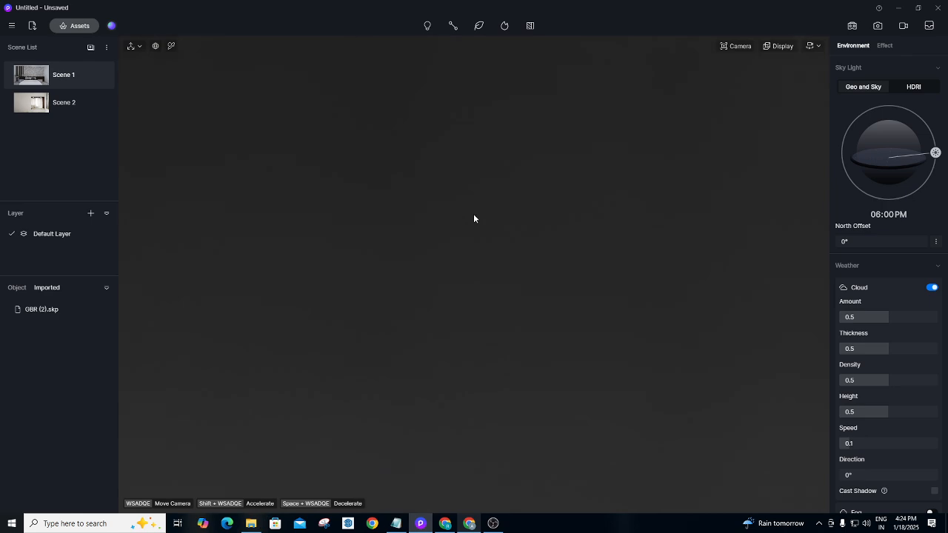
scroll(475, 218, "down", 5)
right_click_drag(476, 218, 294, 334)
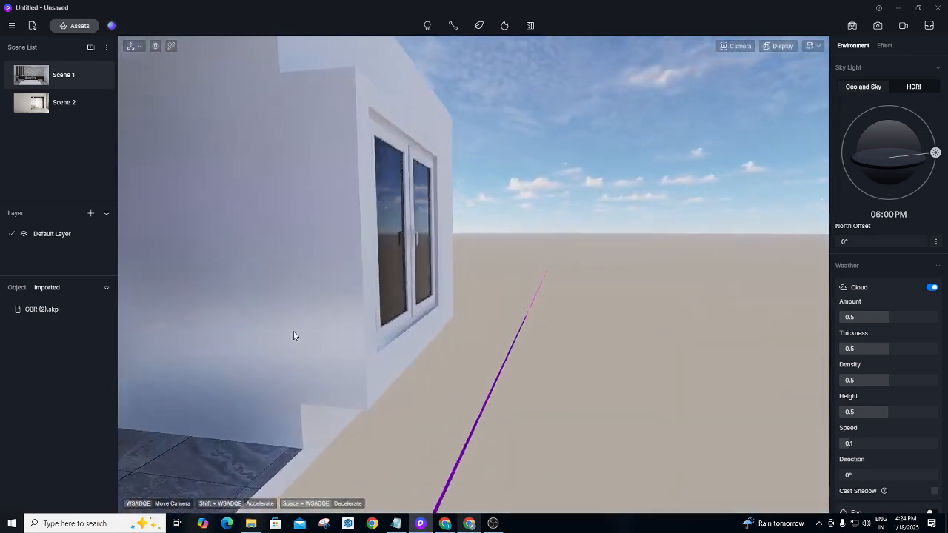
middle_click_drag(294, 334, 392, 314)
scroll(393, 316, "down", 4)
middle_click_drag(442, 292, 454, 280)
scroll(455, 280, "down", 4)
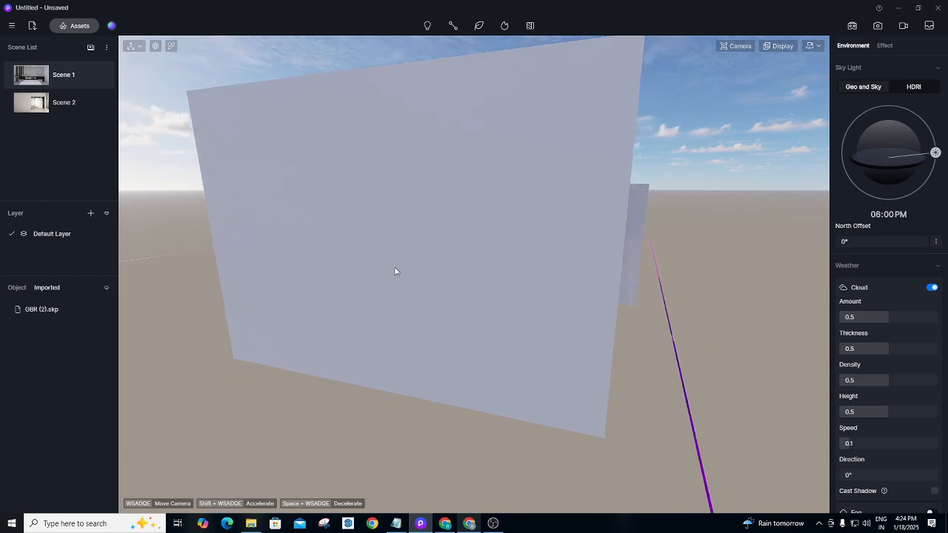
Place a section plane on the exterior wall, push it inward to cut the model, and return to Scene 1.
left_click(530, 26)
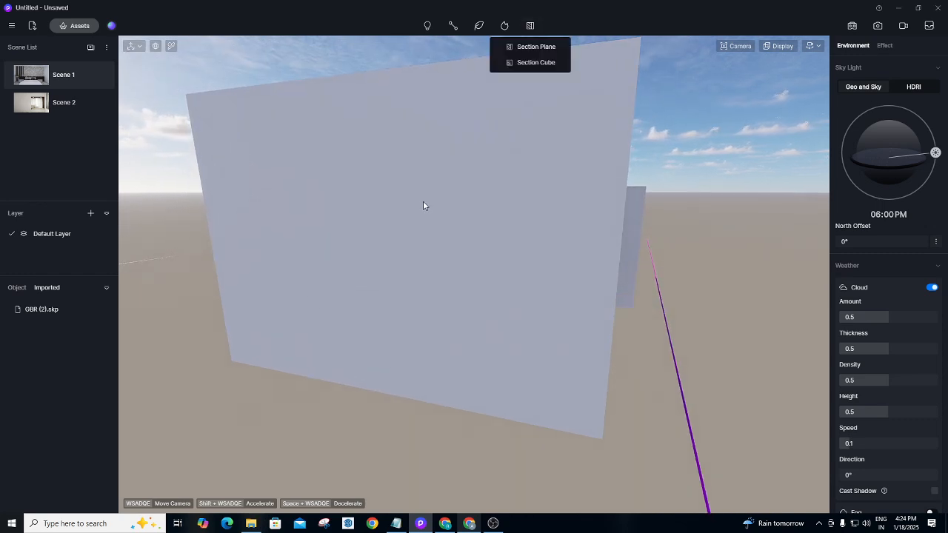
left_click(527, 47)
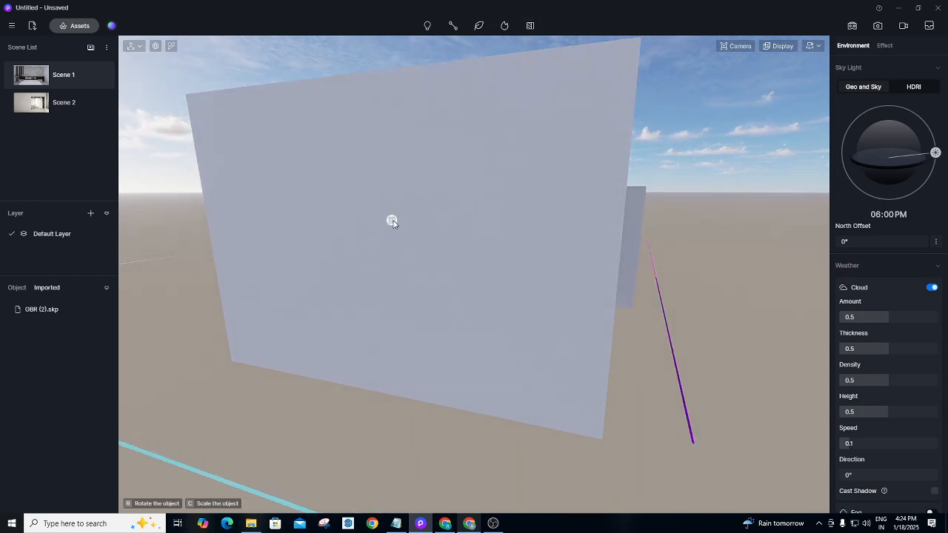
left_click(391, 221)
left_click_drag(374, 225, 485, 178)
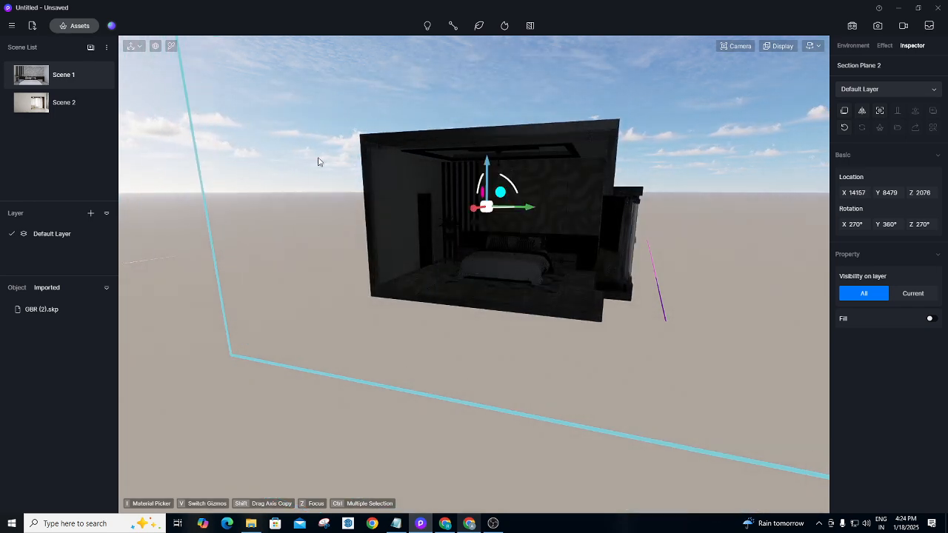
left_click(150, 132)
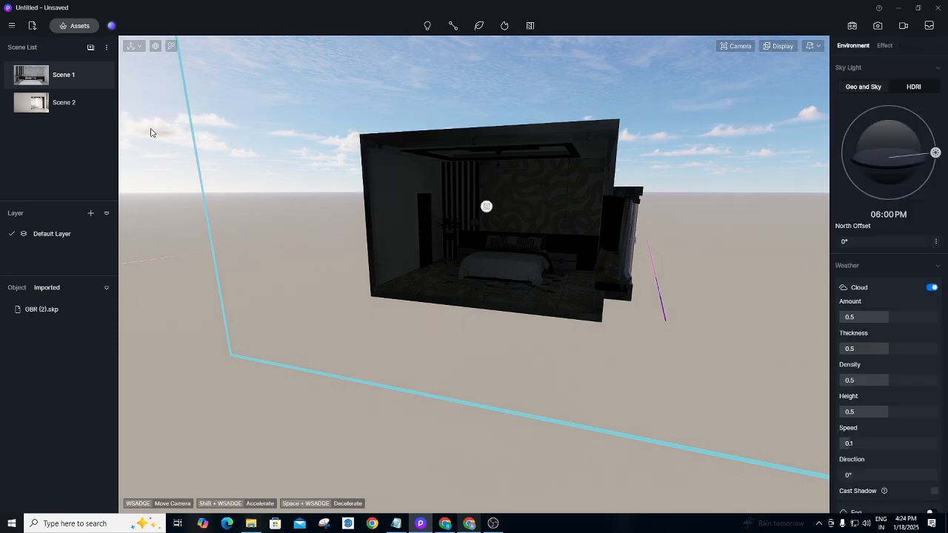
left_click(53, 78)
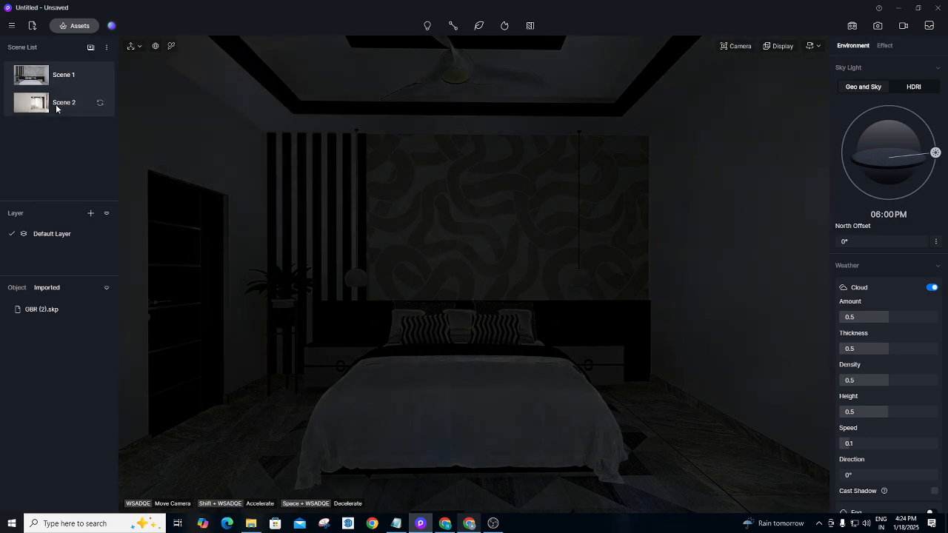
Hide Section Plane 2 from the scene objects list, go back to Scene 1, and open Assets.
left_click(56, 103)
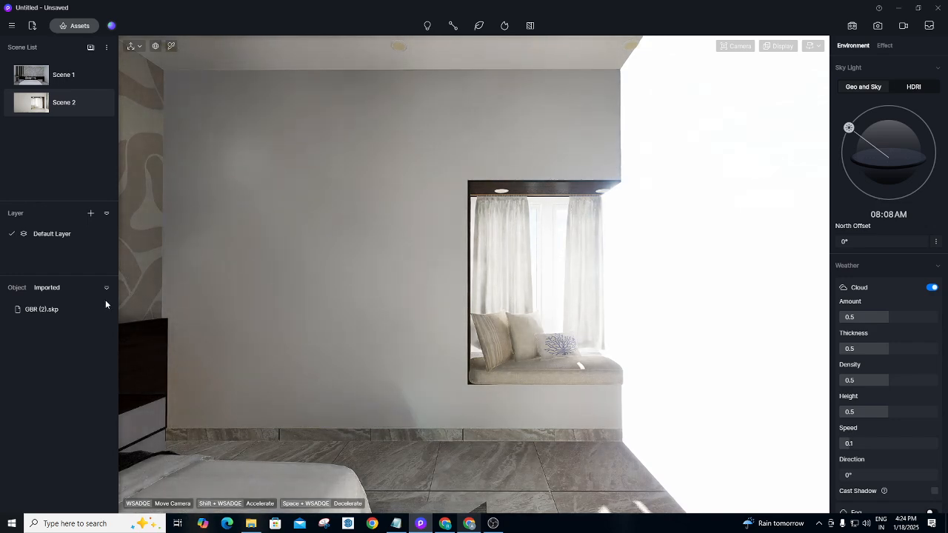
left_click(17, 289)
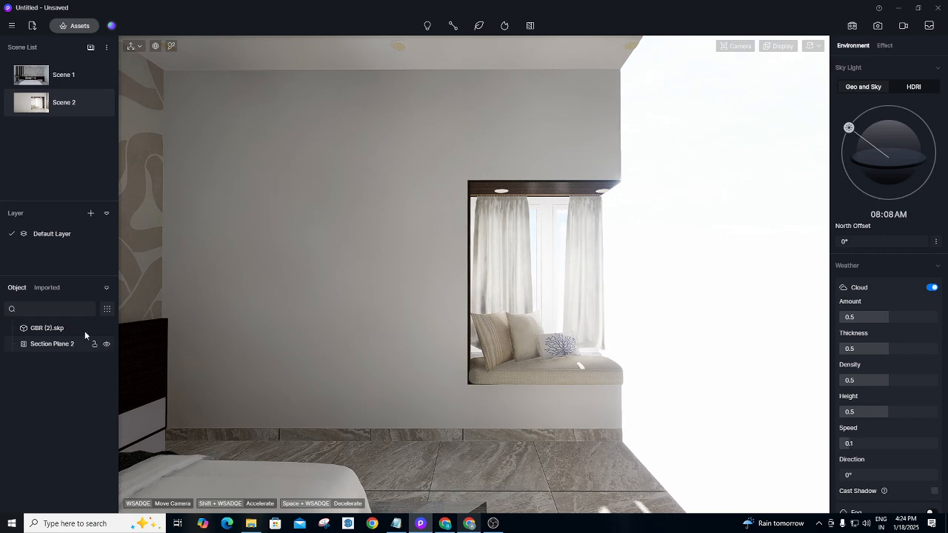
left_click(107, 344)
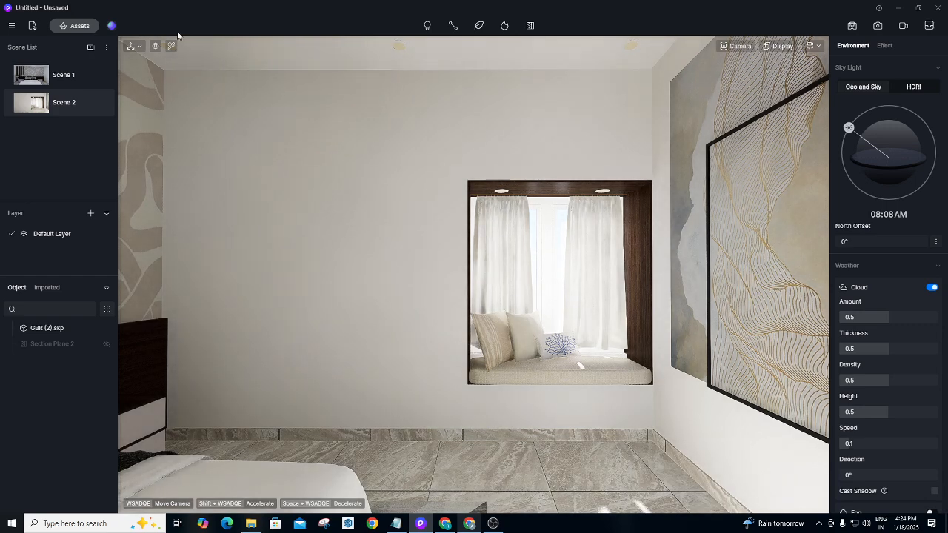
left_click(100, 75)
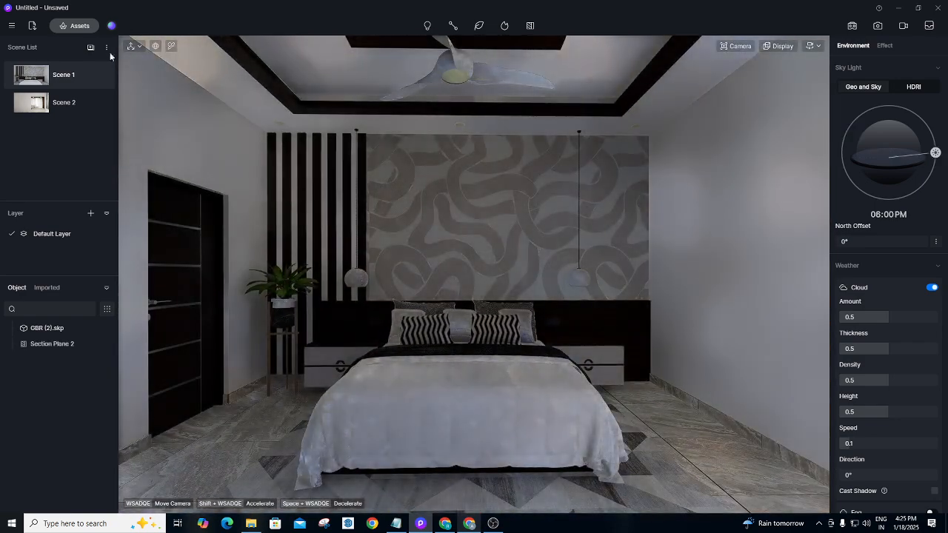
left_click(77, 26)
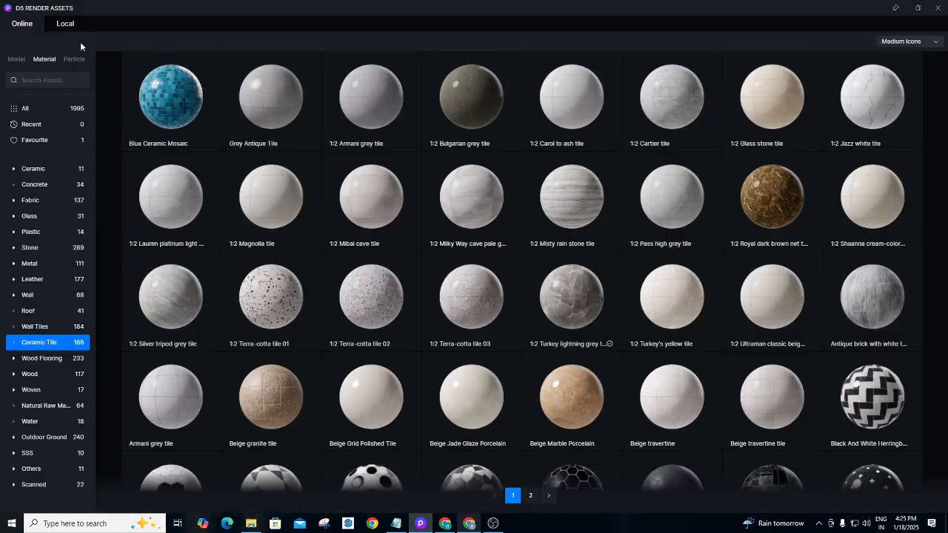
Browse the Fabric materials in the asset library, then close it.
left_click(938, 7)
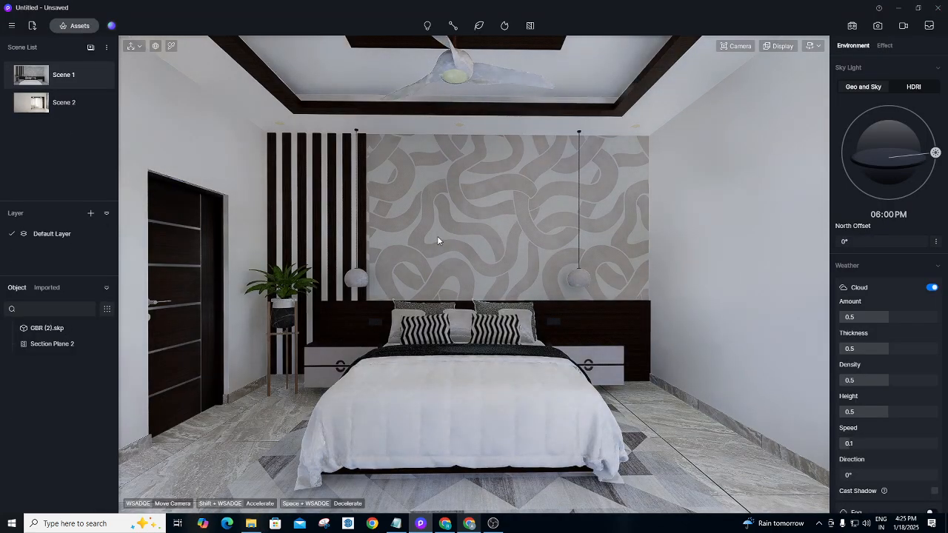
left_click(80, 26)
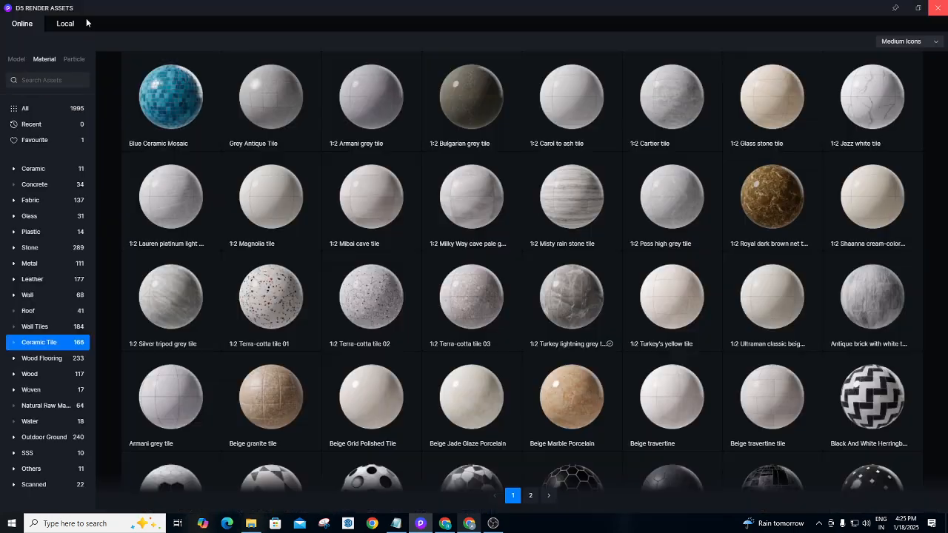
left_click(944, 7)
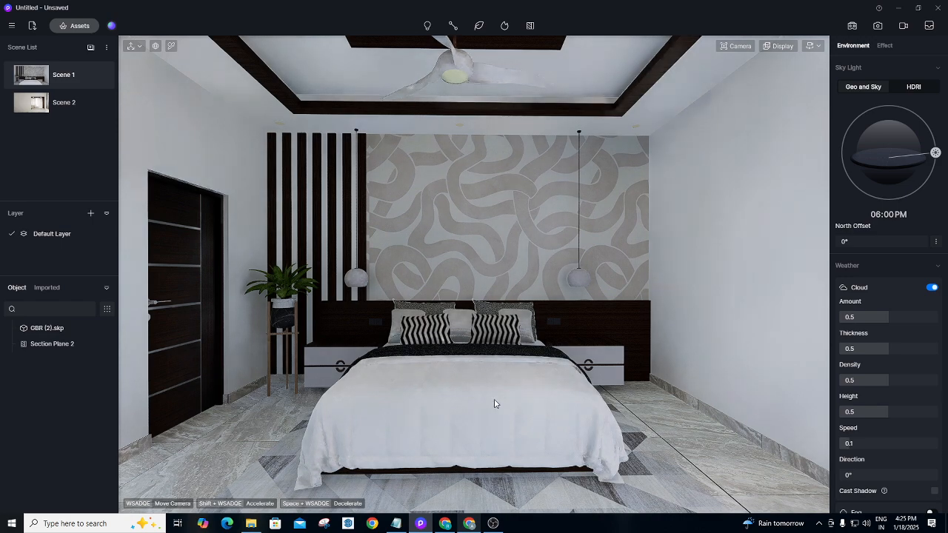
left_click(72, 26)
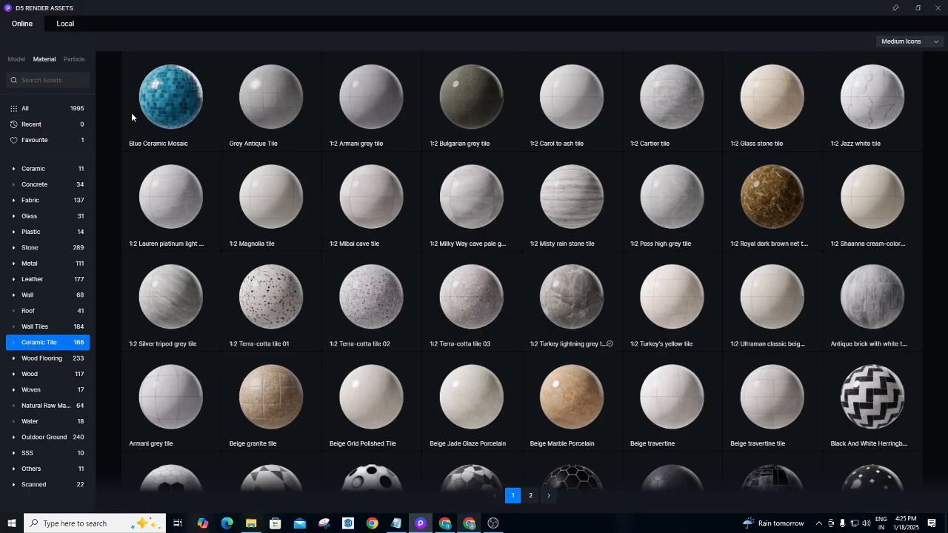
left_click(33, 198)
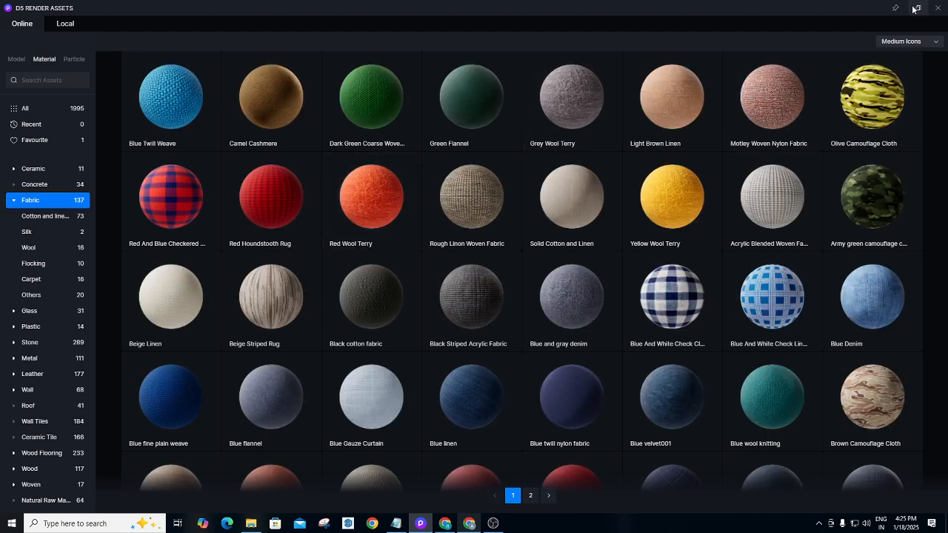
left_click(938, 7)
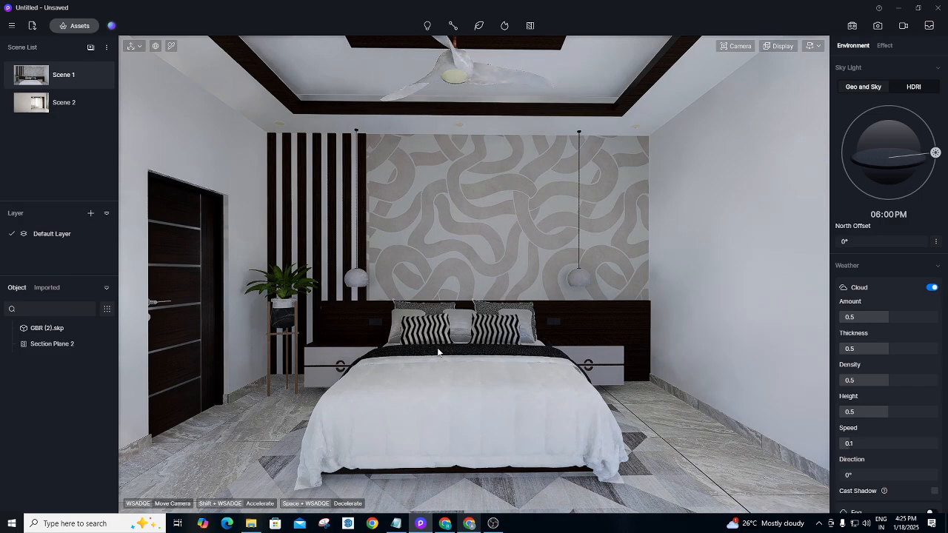
Look around the room, return to Scene 1, and check the Local and Online asset libraries.
right_click_drag(491, 334, 593, 440)
scroll(533, 353, "up", 3)
scroll(603, 345, "up", 5)
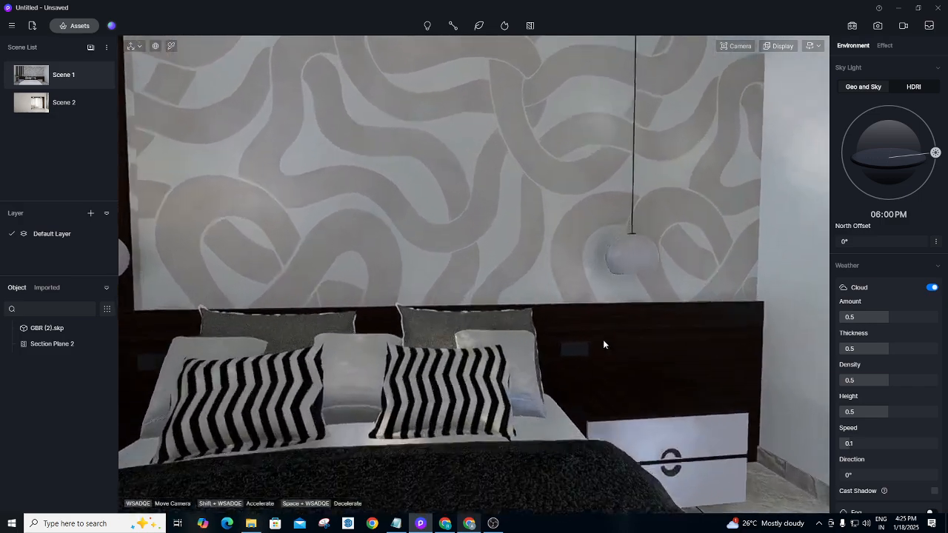
scroll(616, 361, "up", 5)
scroll(623, 378, "down", 4)
scroll(623, 381, "down", 5)
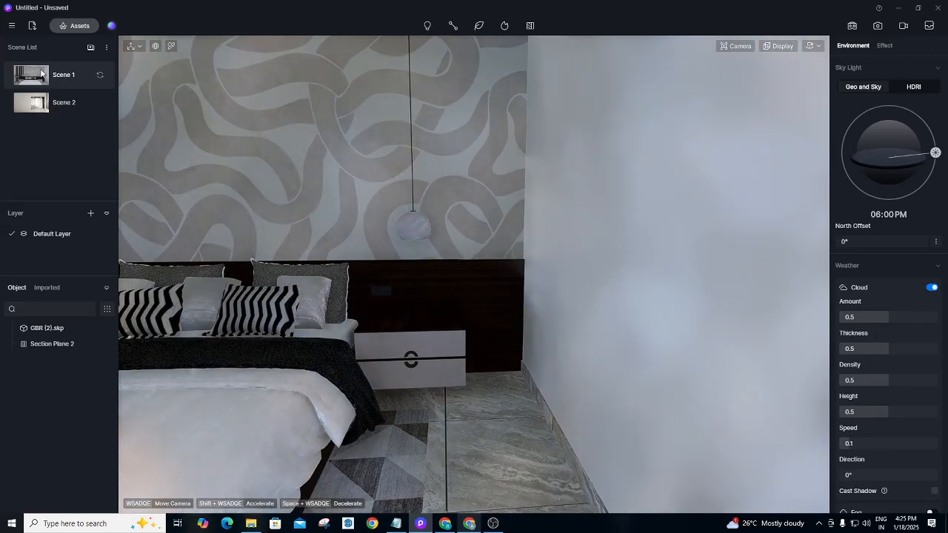
left_click(59, 76)
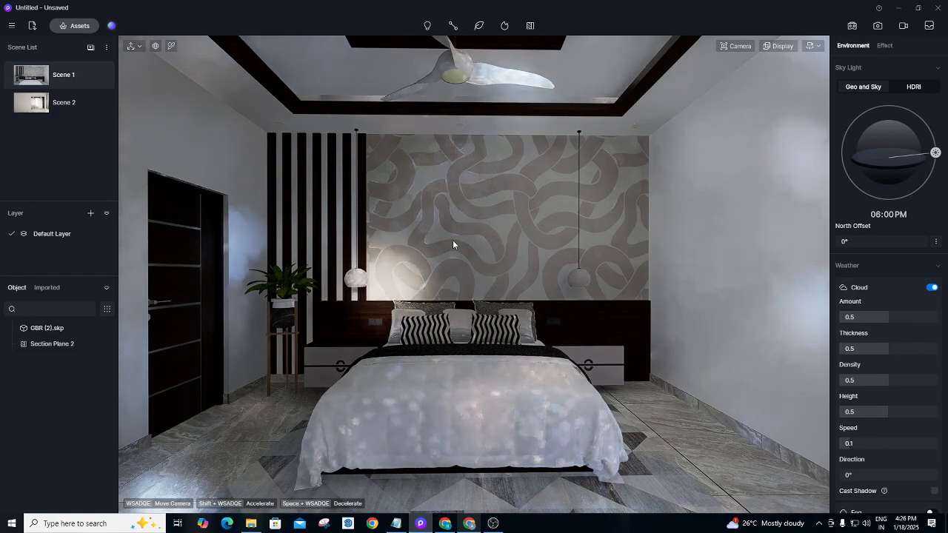
left_click(68, 25)
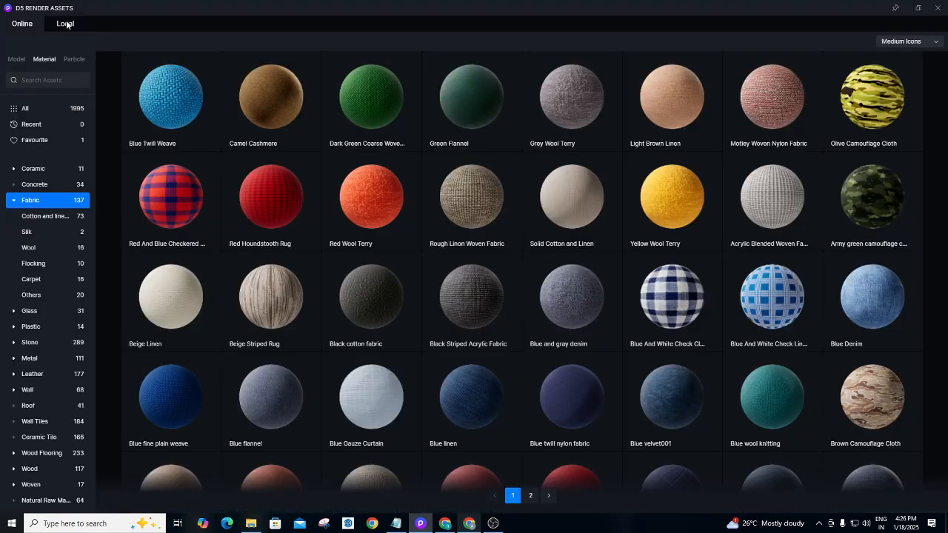
left_click(66, 24)
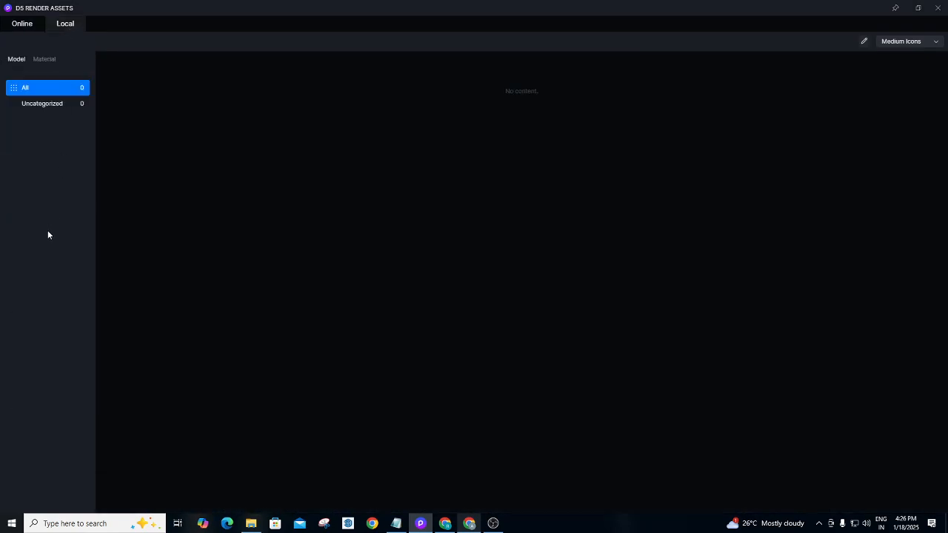
left_click(21, 25)
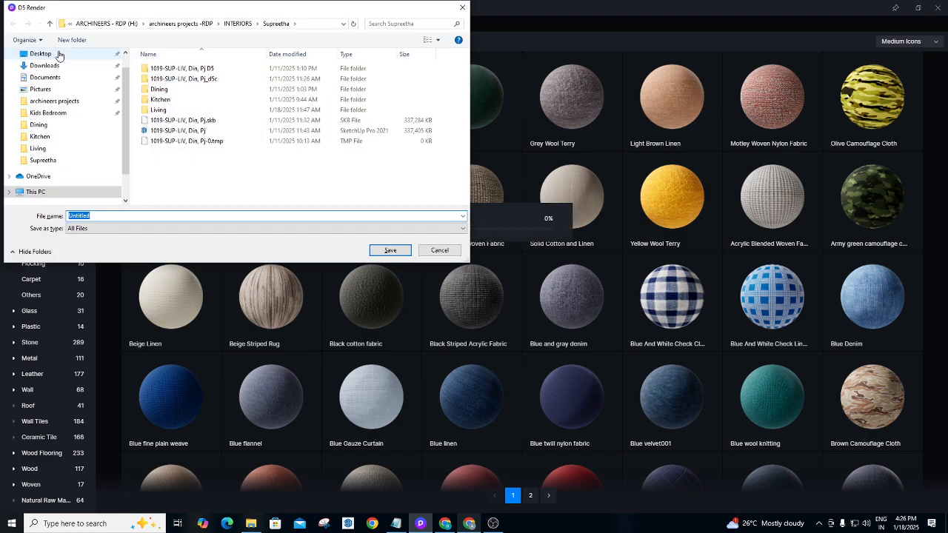
Navigate the Save dialog to the client's project folder under INTERIORS.
left_click(181, 23)
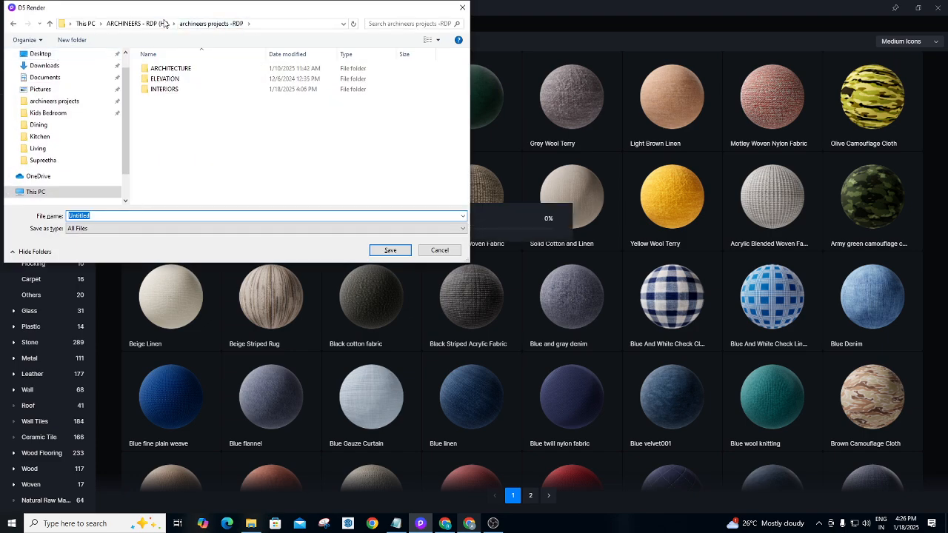
double_click(165, 89)
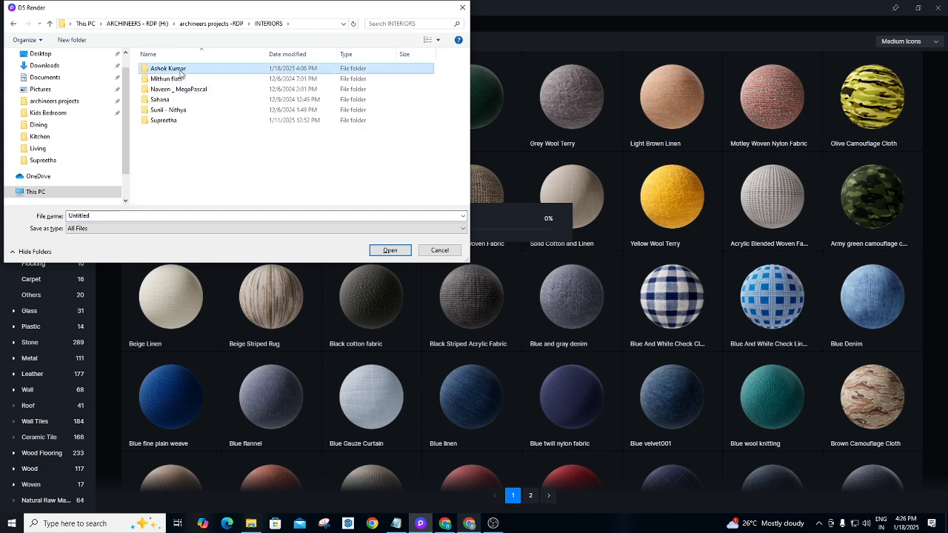
double_click(169, 69)
double_click(179, 72)
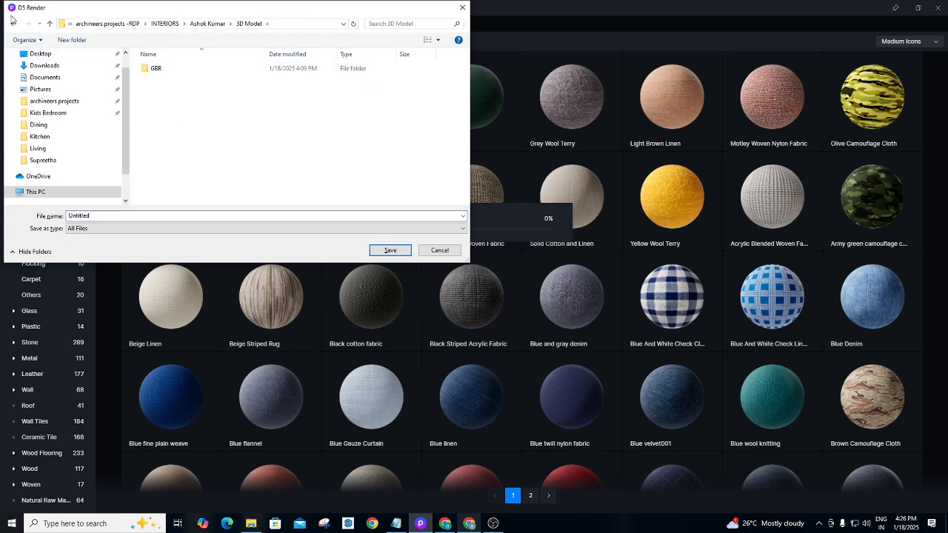
left_click(14, 23)
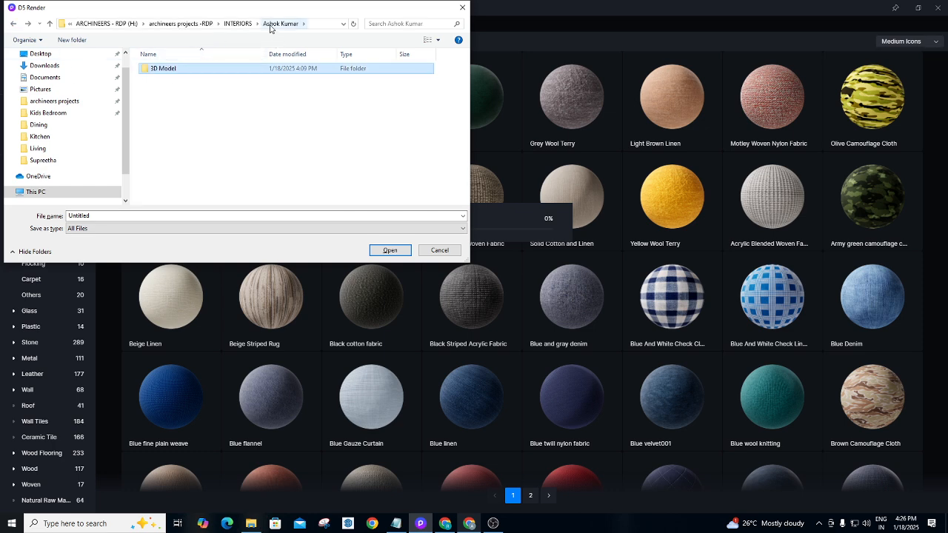
Create a new folder named Render in the client's project folder.
left_click(165, 113)
right_click(165, 114)
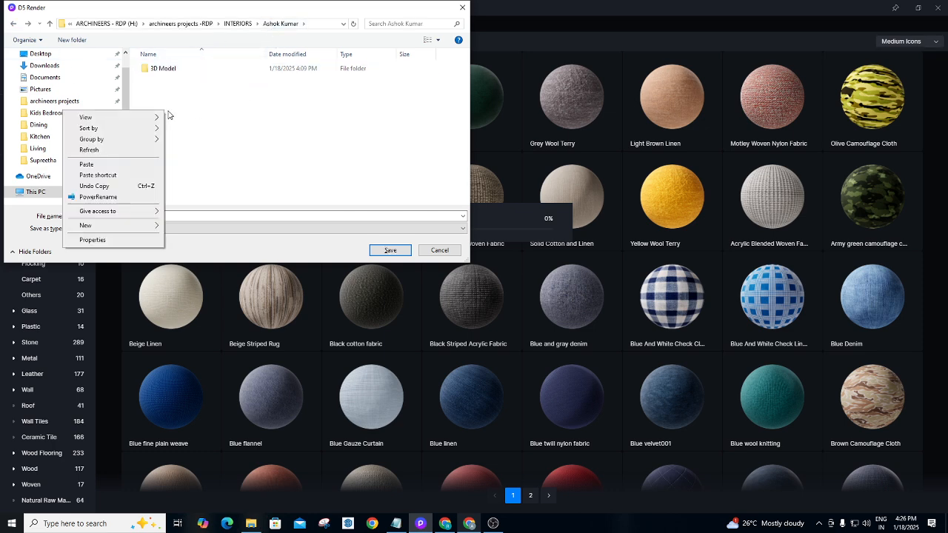
mouse_move(94, 227)
left_click(187, 227)
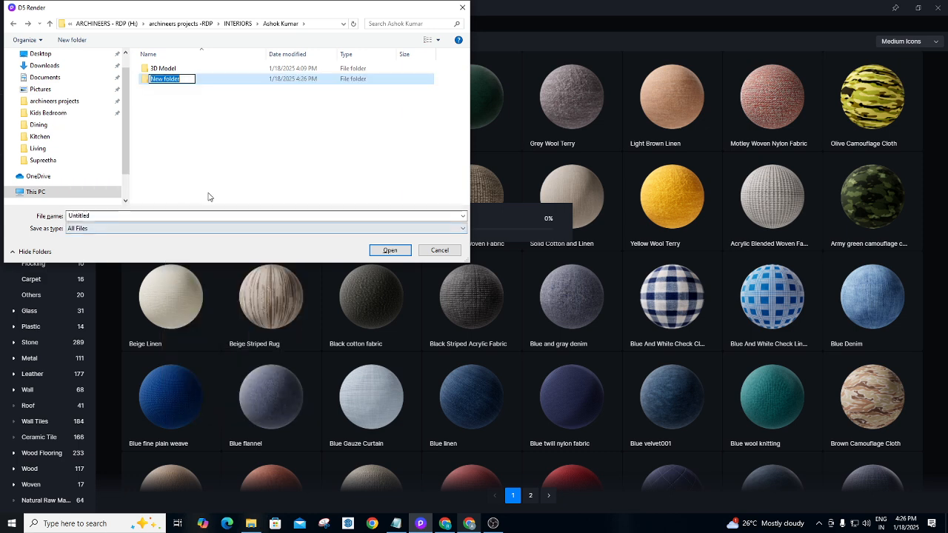
key("BackSpace")
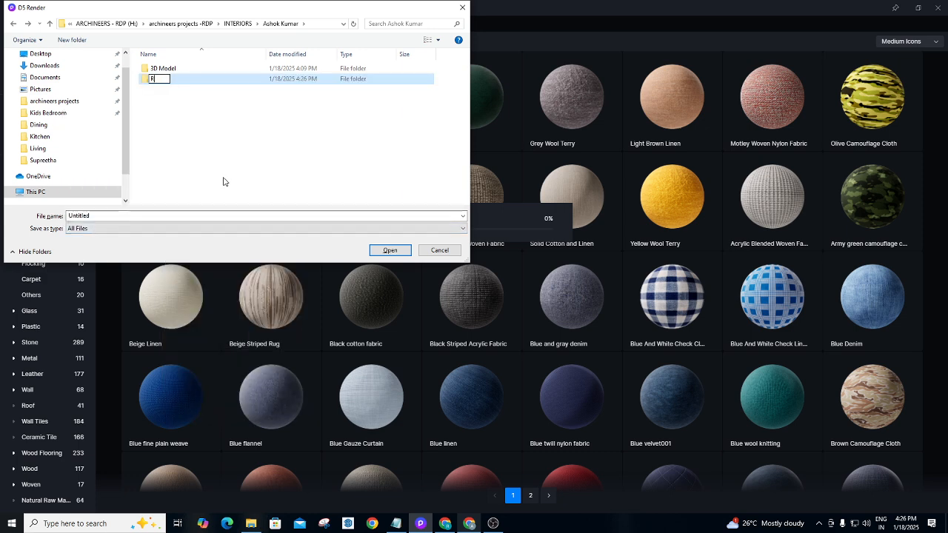
type("Render")
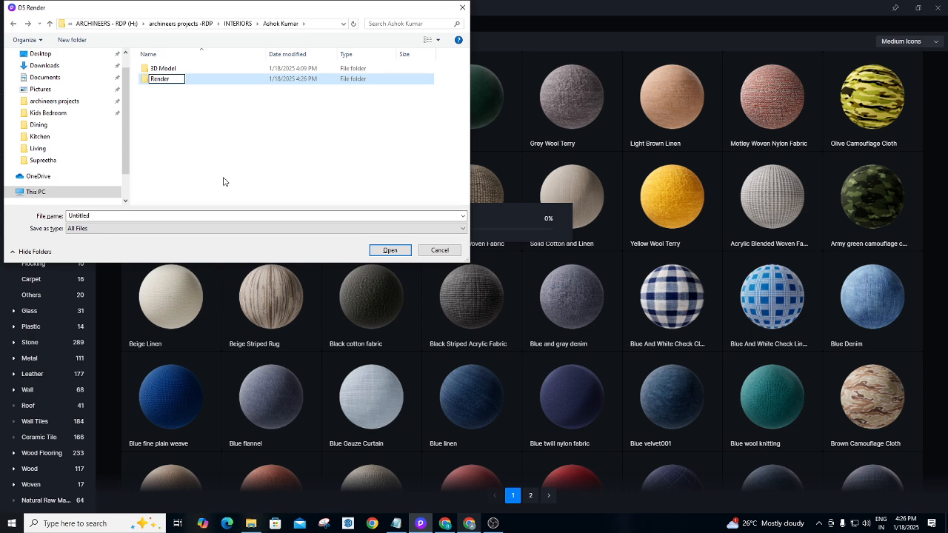
key("Return")
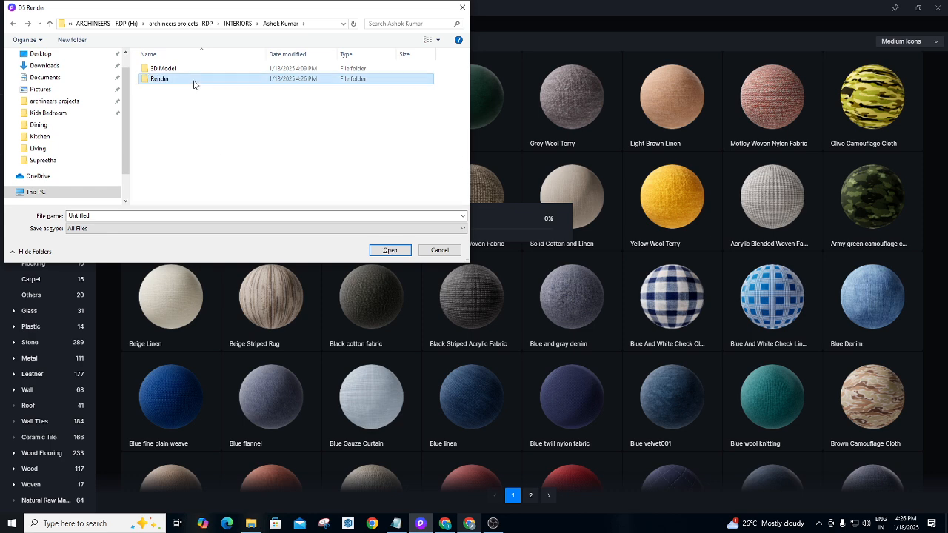
Save the project as GBR inside the Render folder.
double_click(195, 80)
right_click(194, 83)
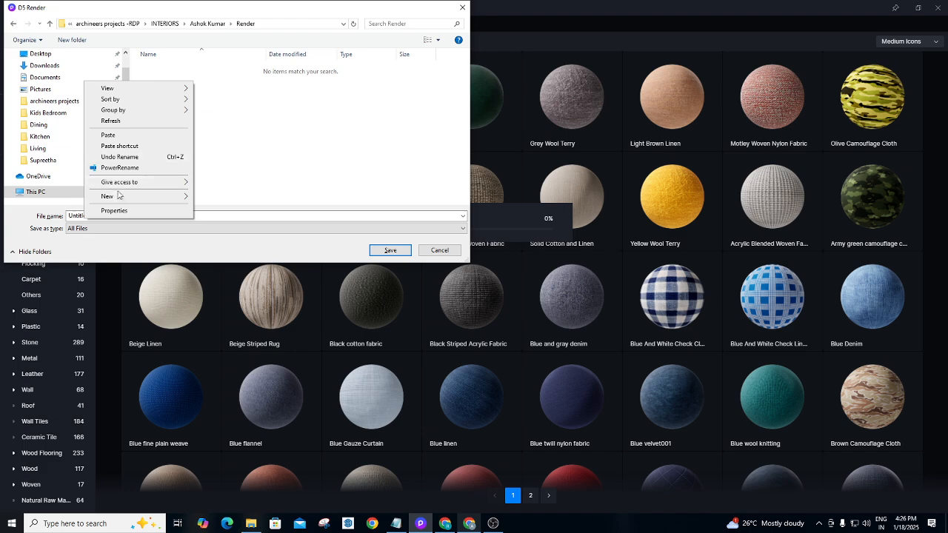
mouse_move(118, 195)
left_click(240, 217)
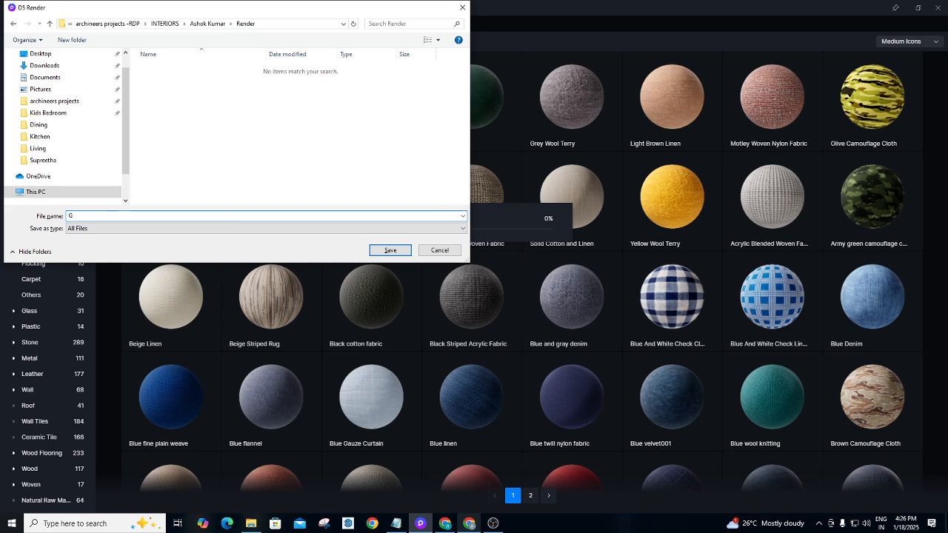
left_click(390, 251)
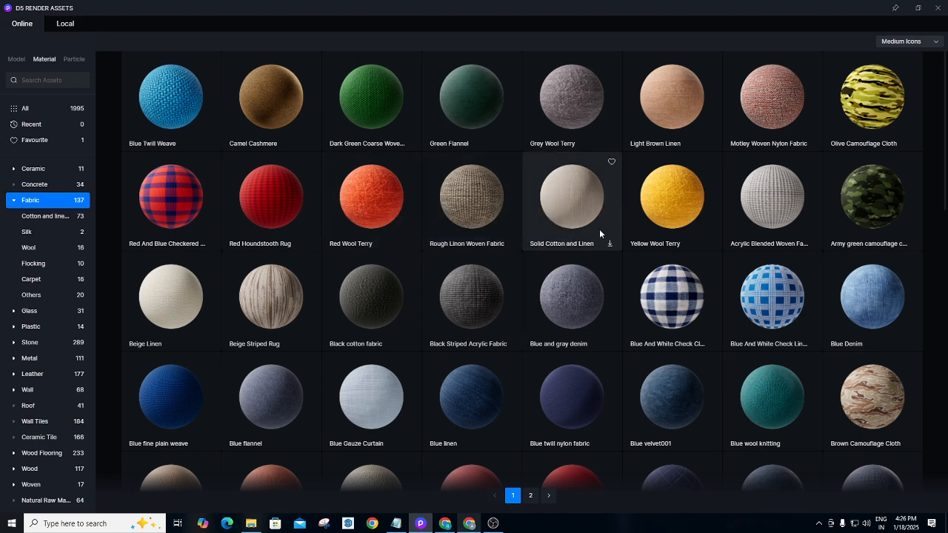
Scroll the Fabric materials, mark Grey Linen1 as a favourite, and close the asset library.
scroll(597, 229, "down", 1)
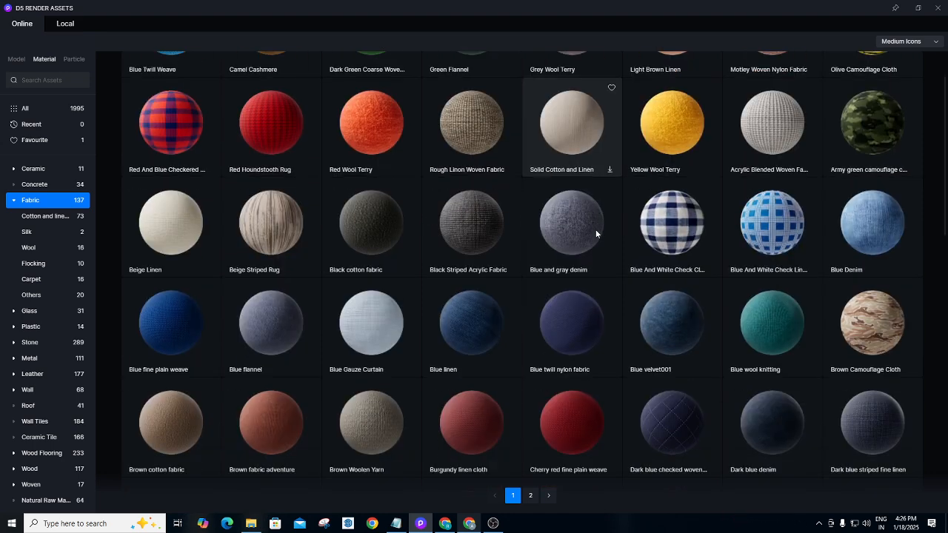
left_click(938, 9)
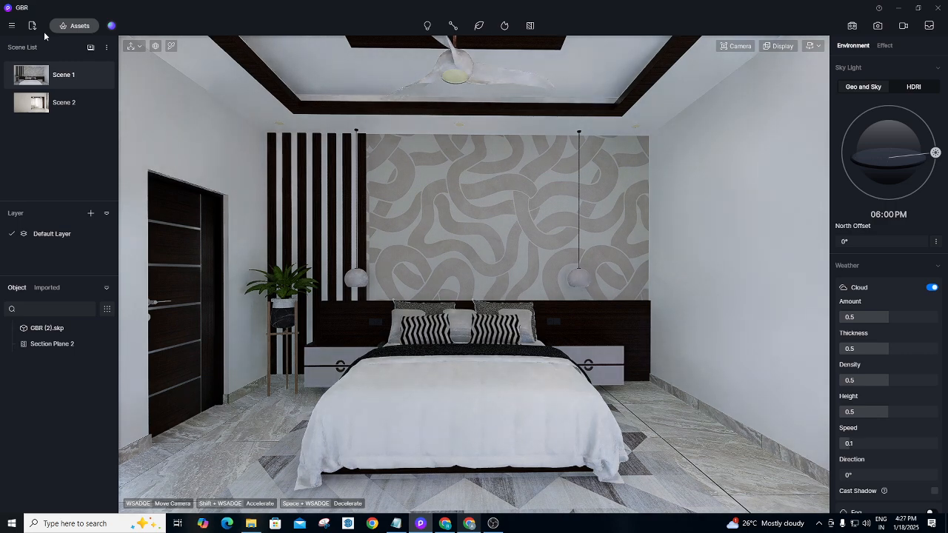
left_click(74, 26)
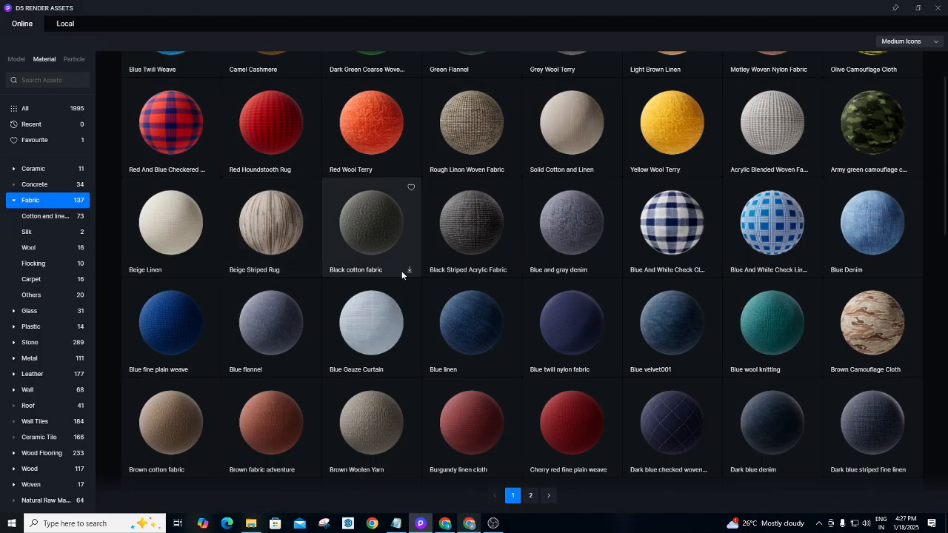
scroll(401, 270, "down", 2)
scroll(406, 274, "down", 1)
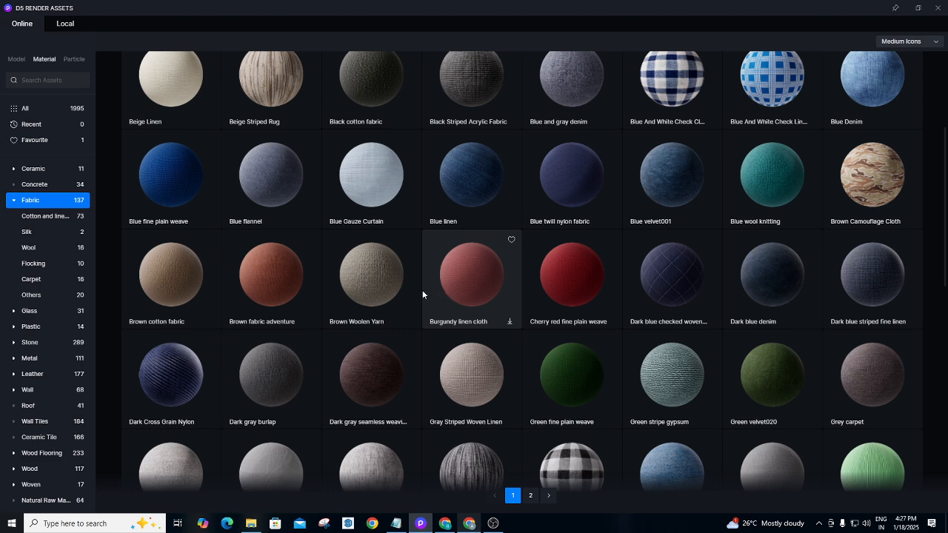
scroll(422, 295, "down", 1)
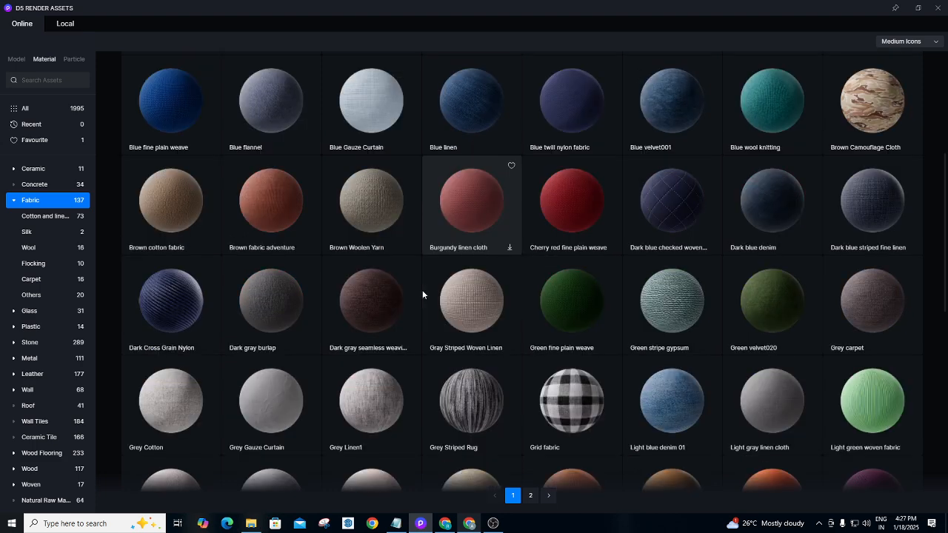
scroll(423, 295, "down", 1)
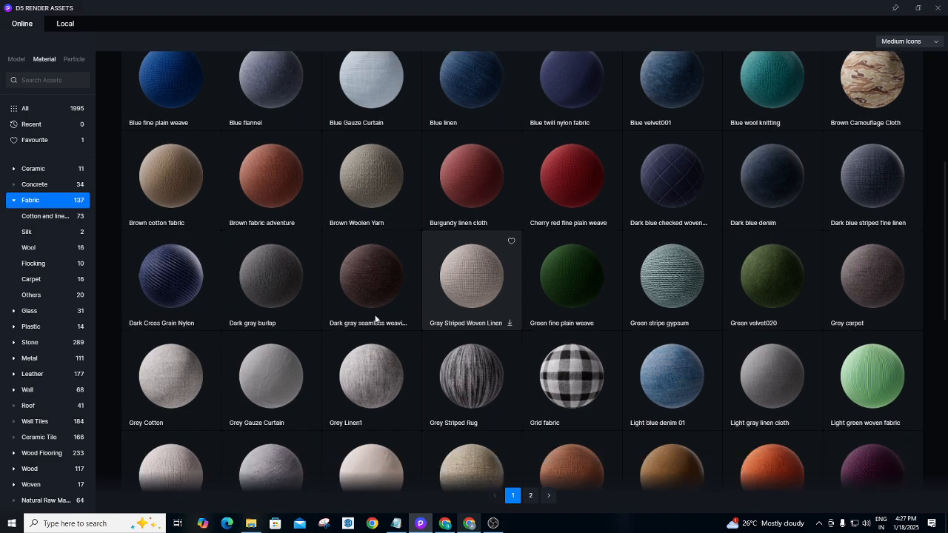
scroll(352, 331, "down", 1)
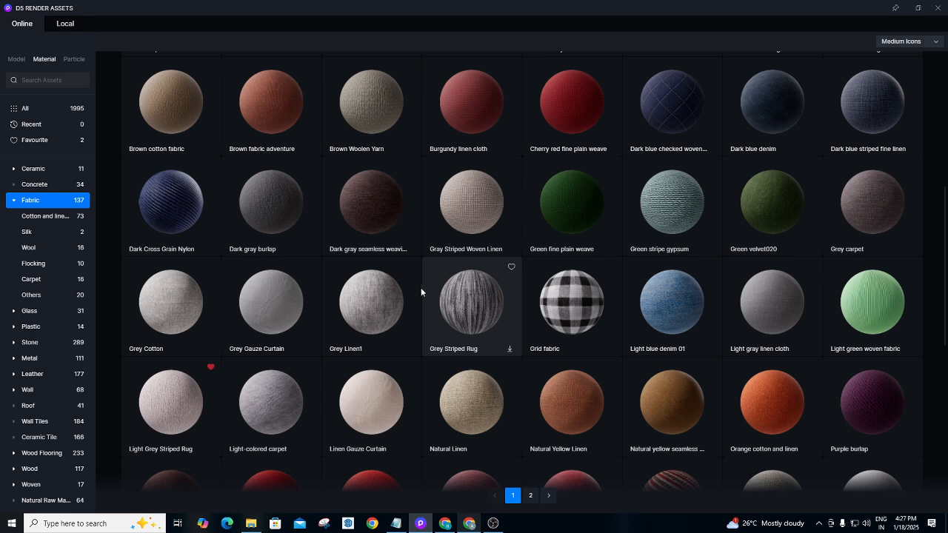
left_click(412, 267)
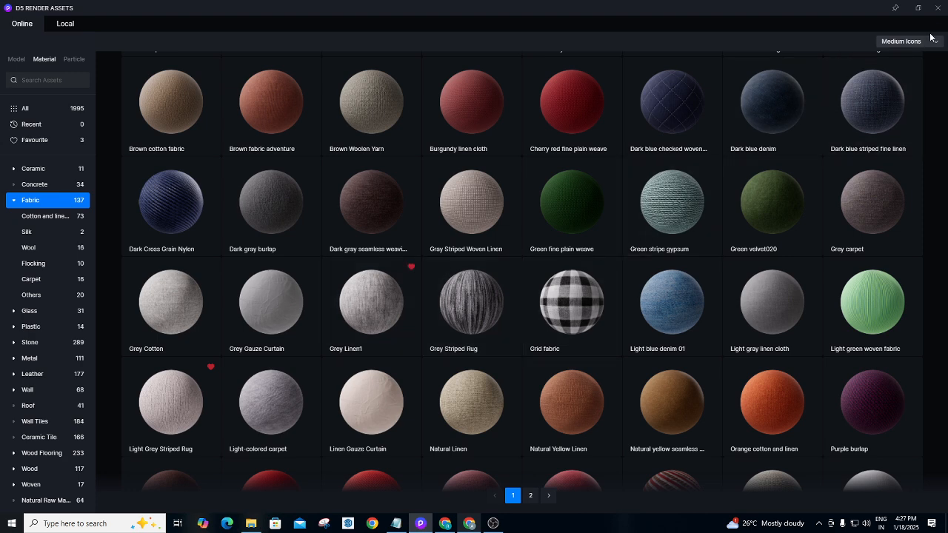
left_click(938, 9)
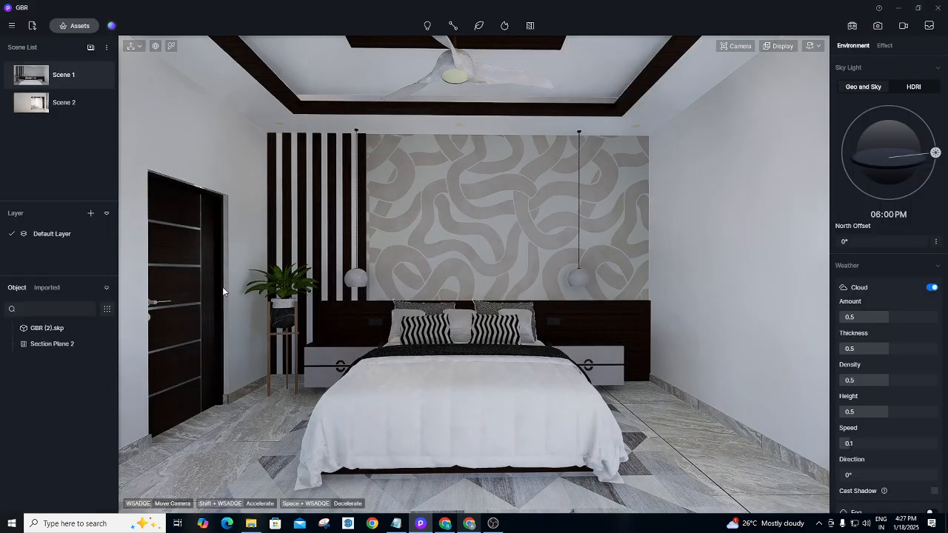
Pick the floor material under the bed and set its template to Cloth.
left_click(171, 46)
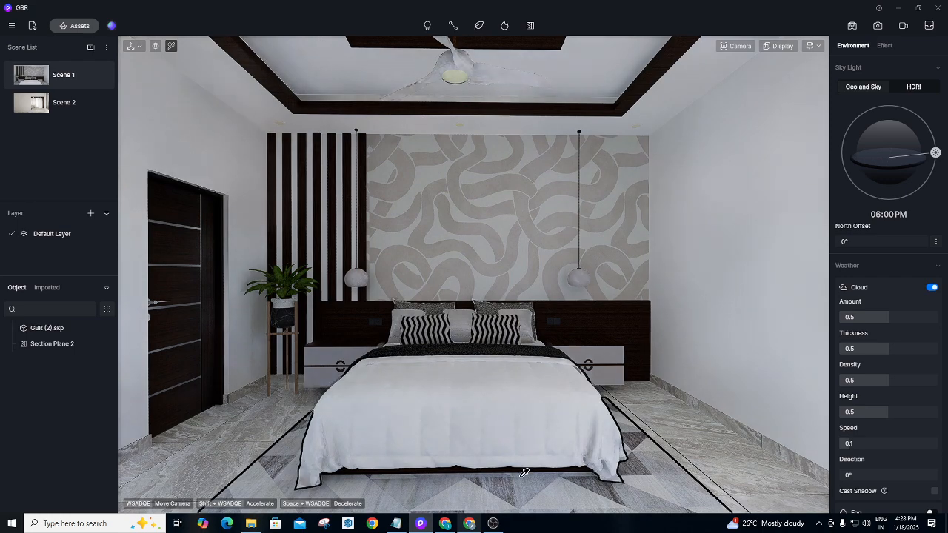
left_click(663, 484)
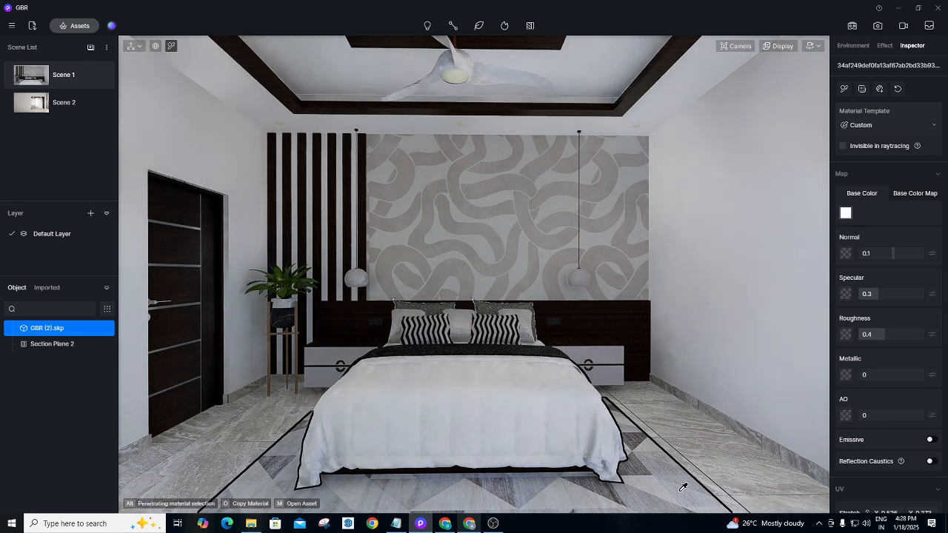
left_click(881, 118)
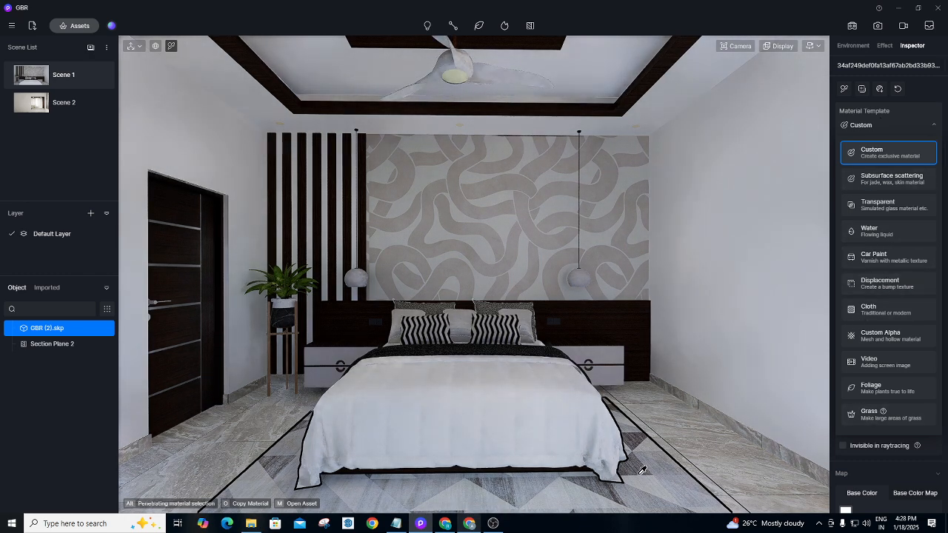
left_click(882, 310)
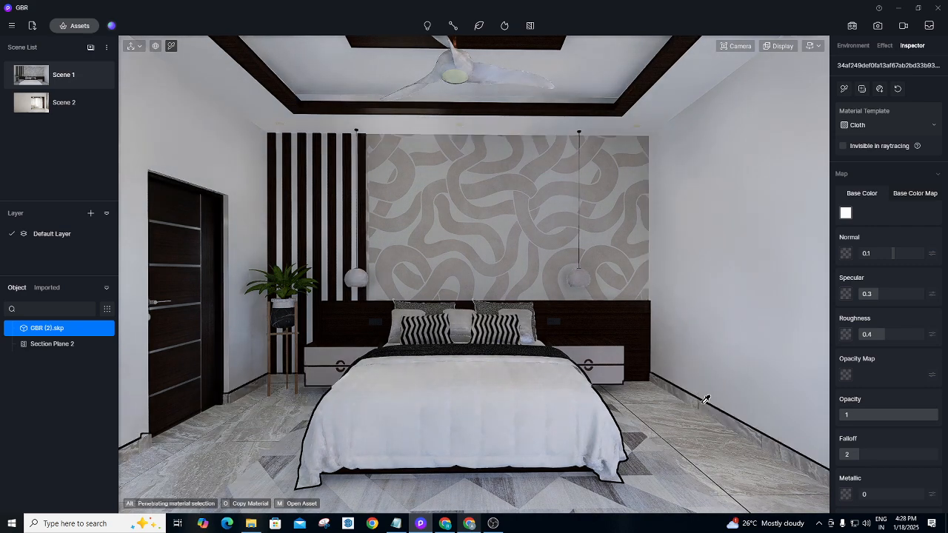
Pick the bed's Color B02 material and set its template to Cloth.
left_click(459, 431)
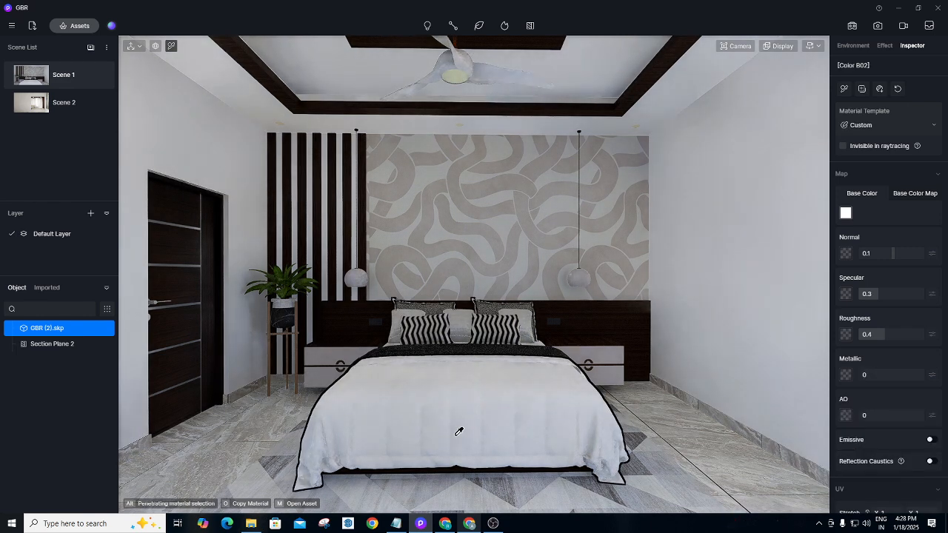
left_click(879, 123)
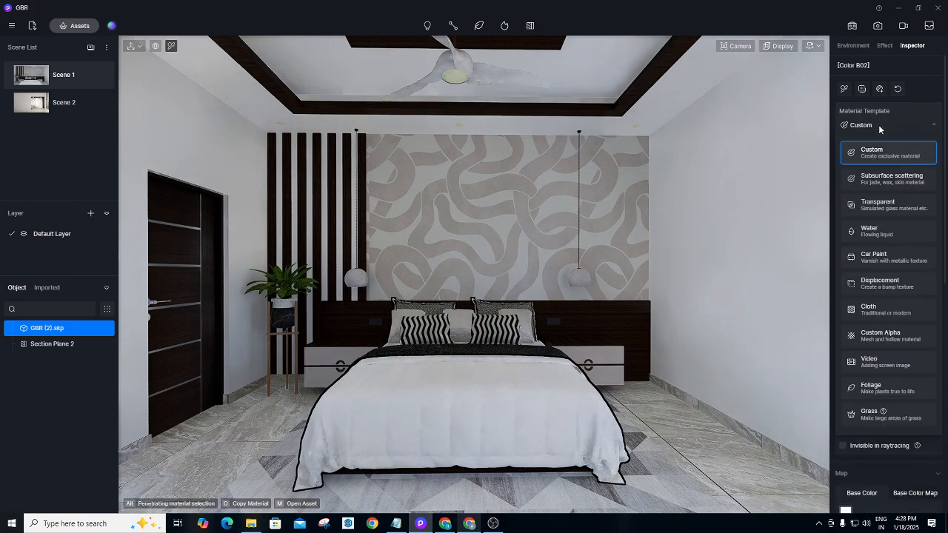
left_click(875, 308)
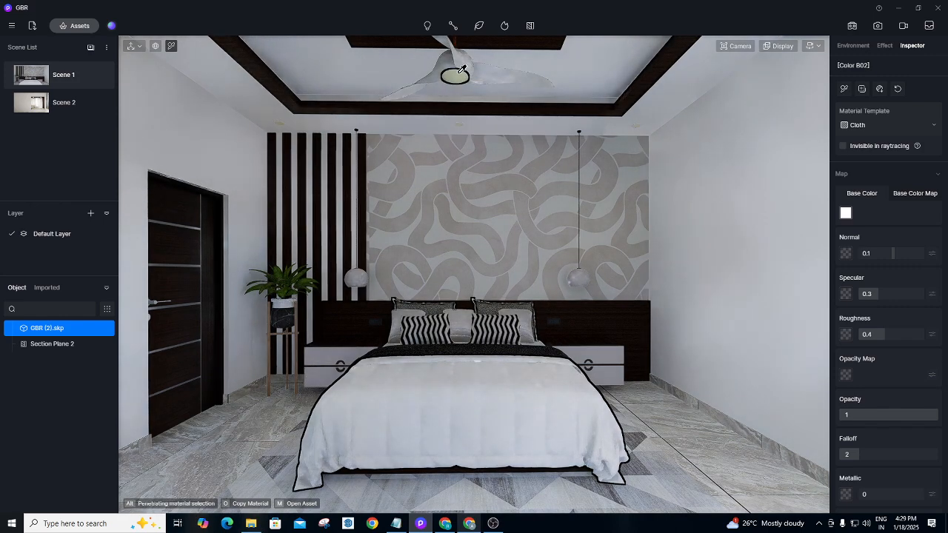
Take the Basic Emissive Material from the library's basic materials and carry it to the ceiling fan light.
left_click(70, 26)
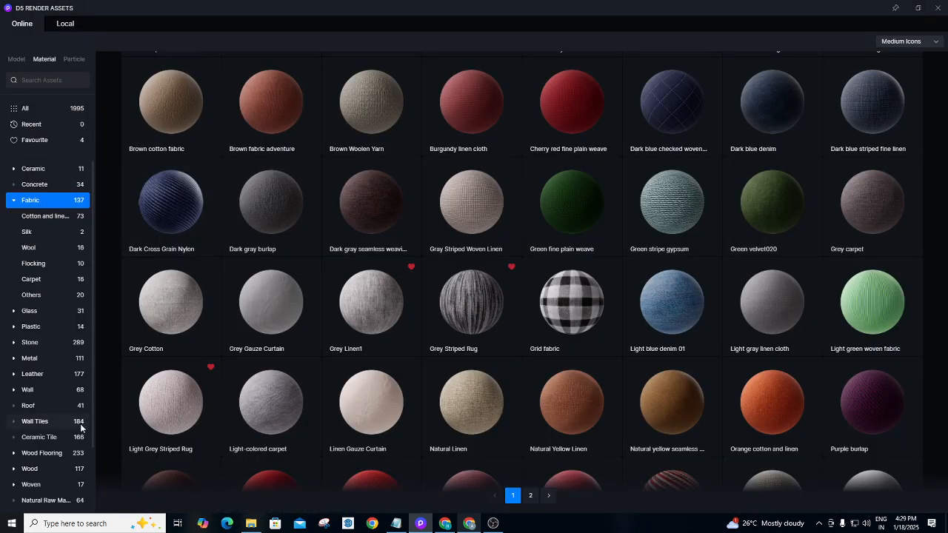
left_click_drag(92, 242, 89, 312)
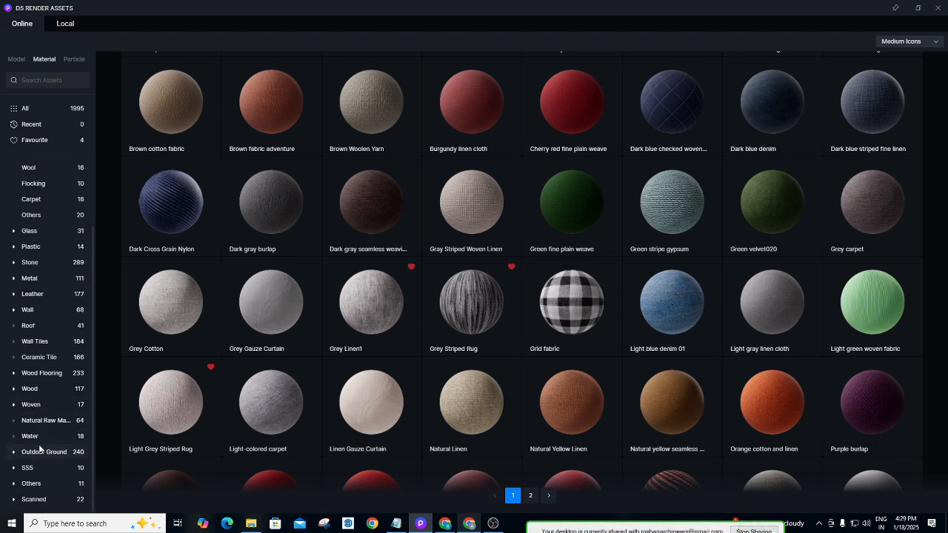
left_click(35, 484)
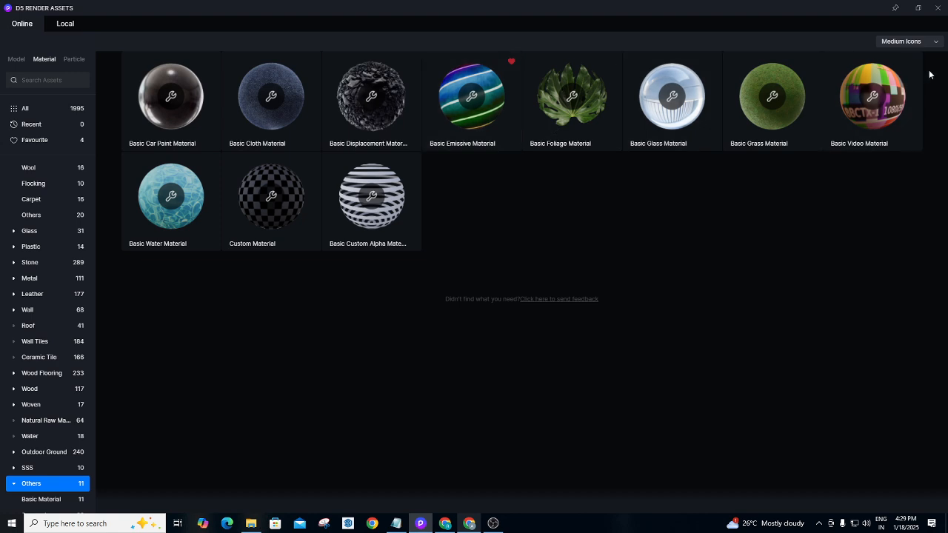
left_click(472, 110)
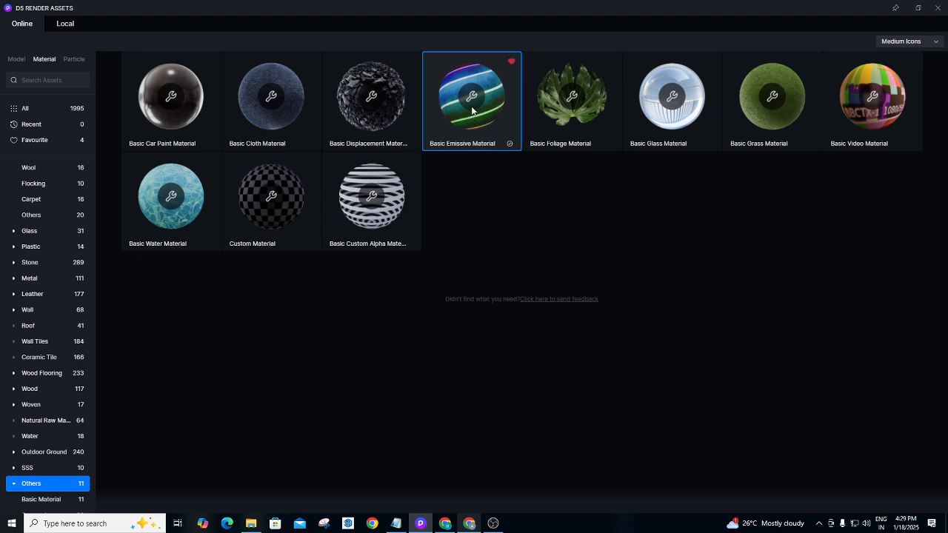
left_click(939, 8)
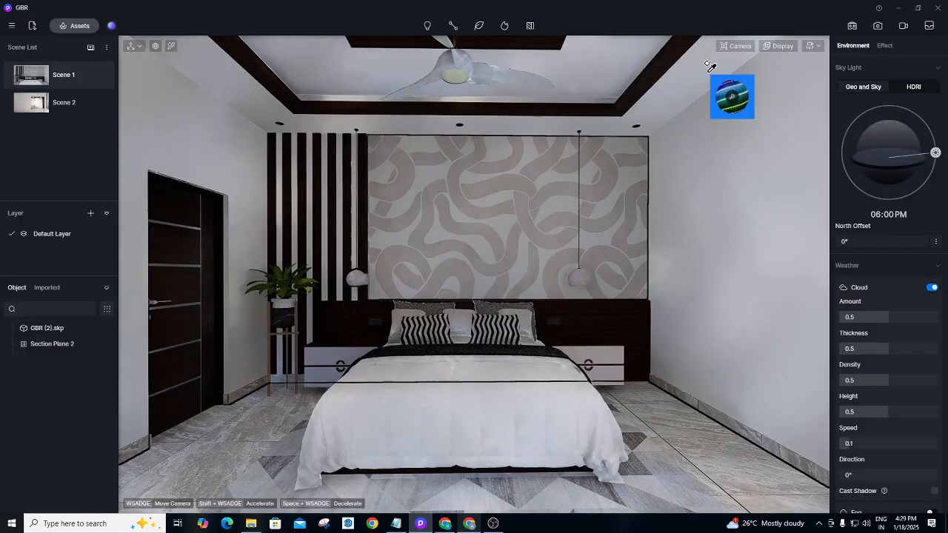
left_click(459, 68)
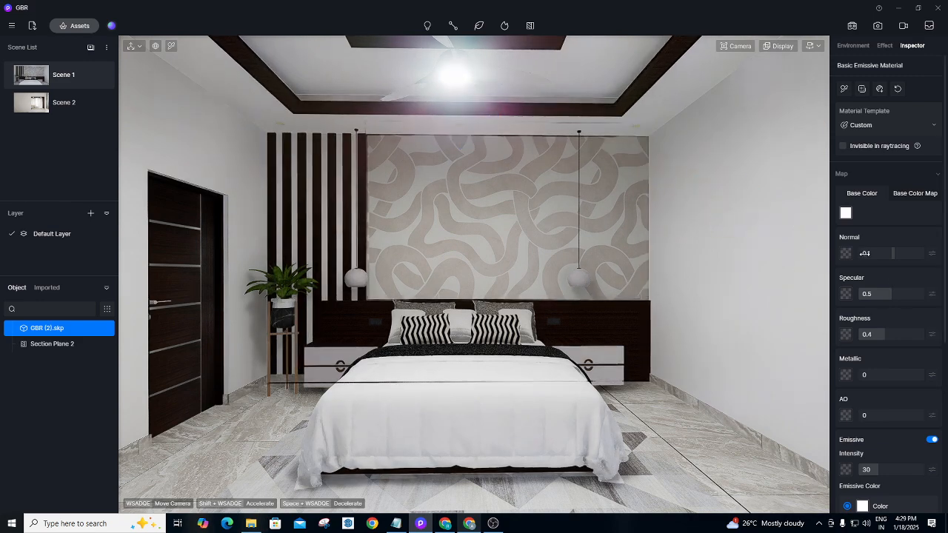
scroll(904, 300, "down", 2)
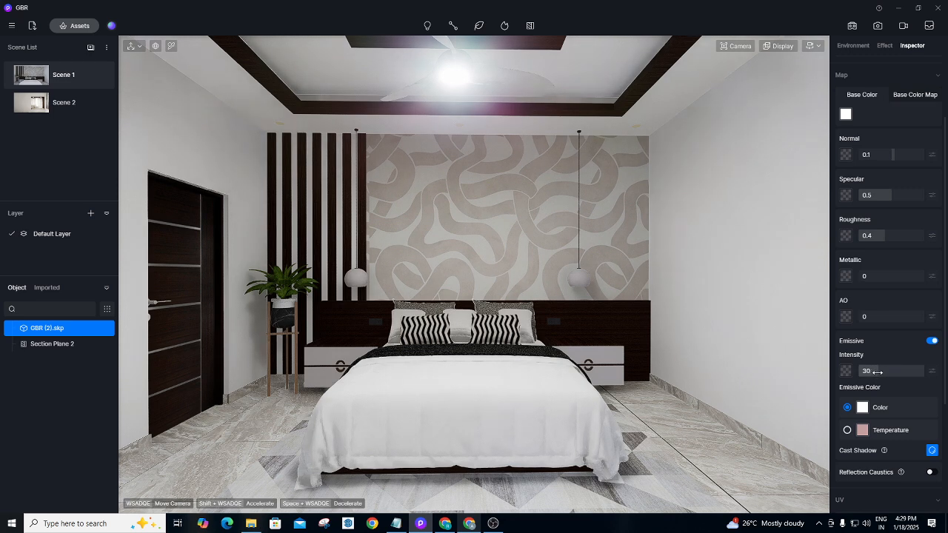
left_click_drag(878, 372, 868, 372)
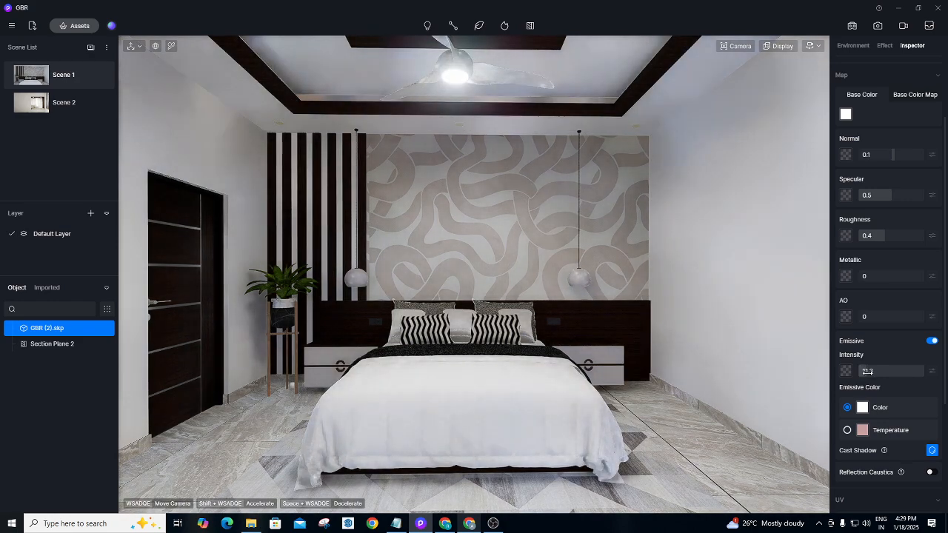
key("i")
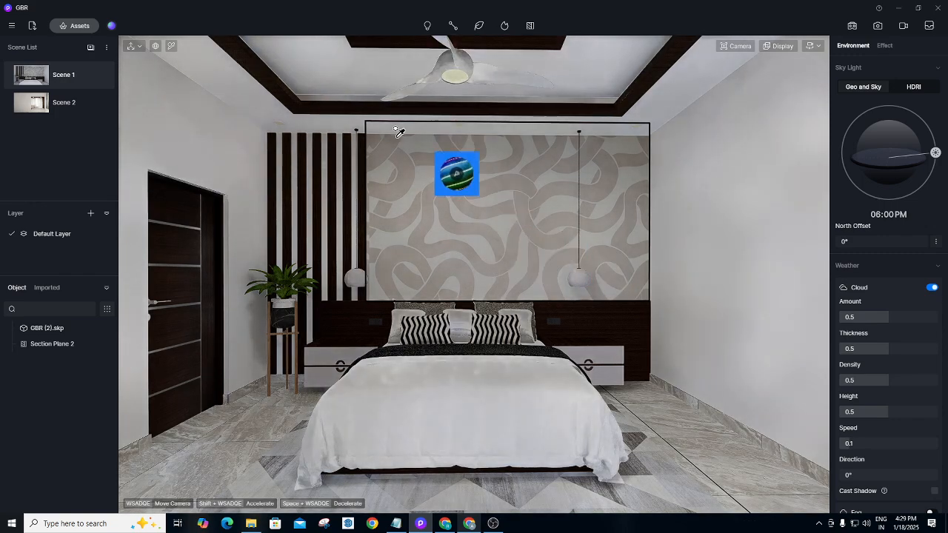
left_click(77, 25)
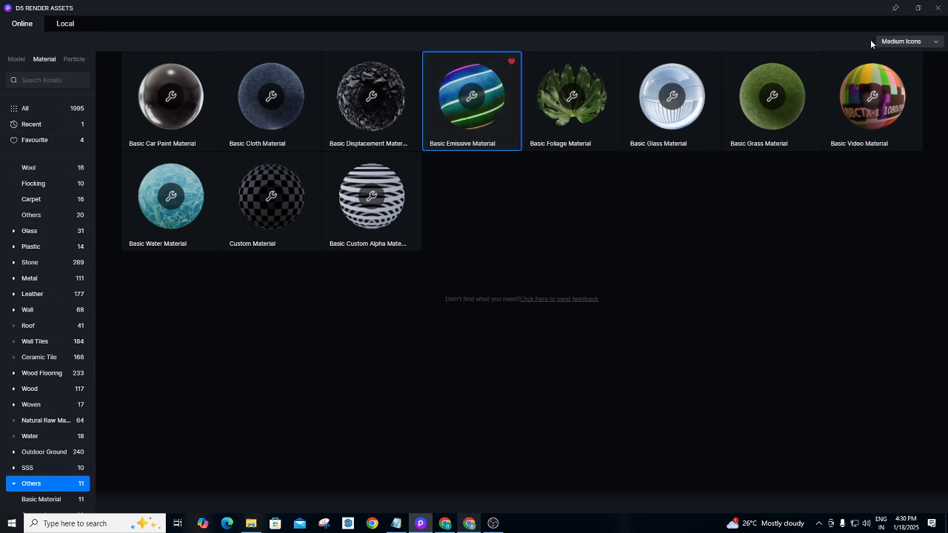
left_click(939, 8)
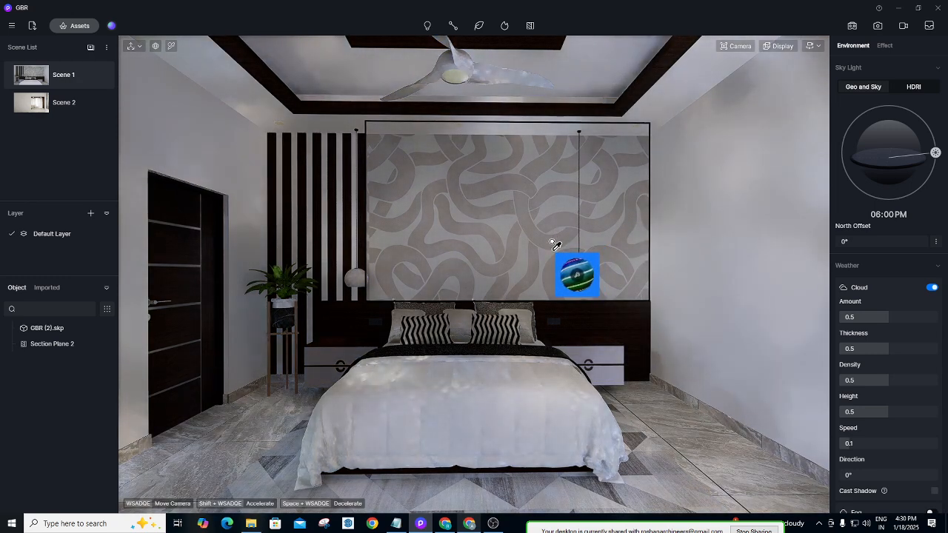
key("Escape")
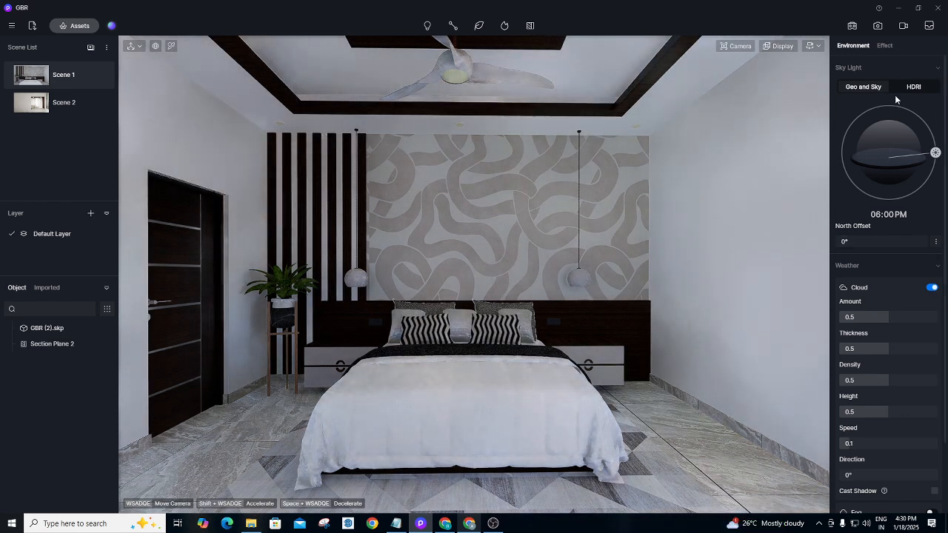
Check that the floor material uses the Cloth template, then reopen the asset library.
left_click(171, 46)
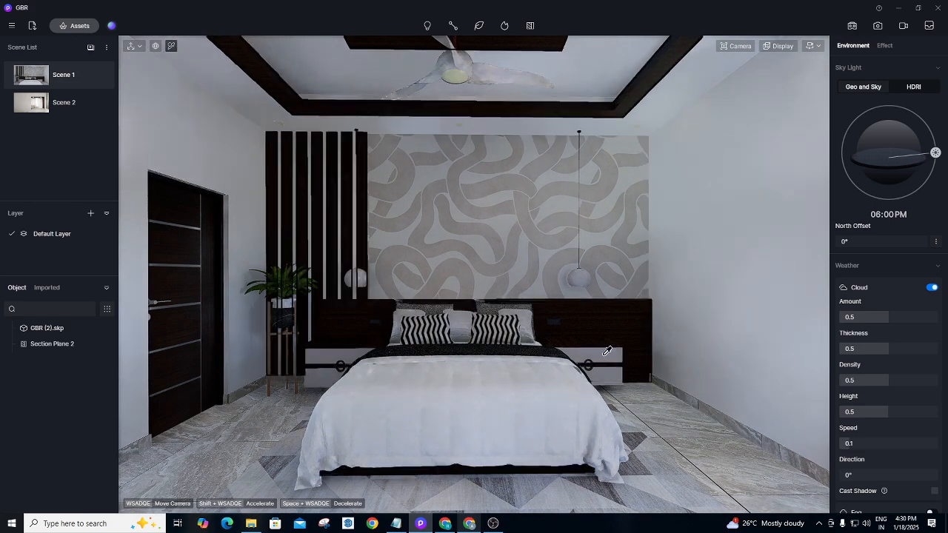
left_click(643, 469)
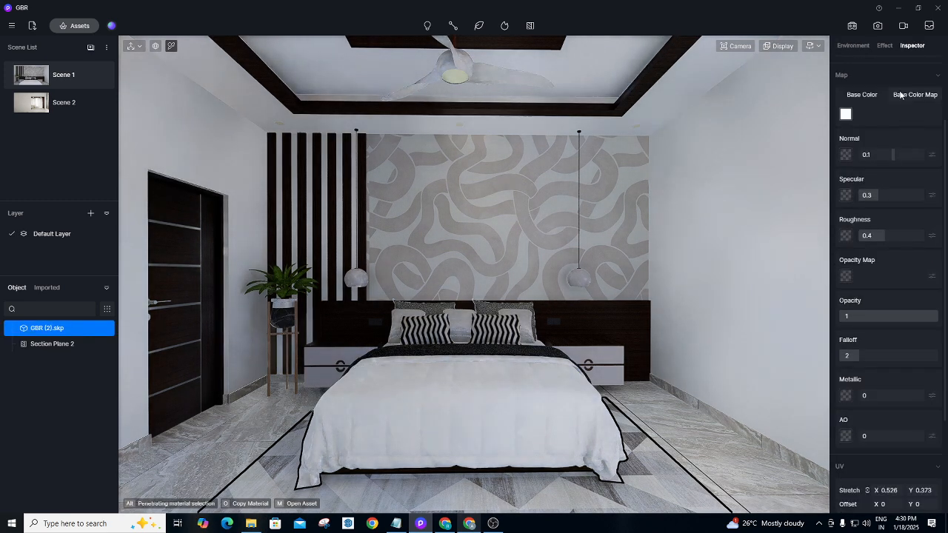
scroll(901, 186, "up", 2)
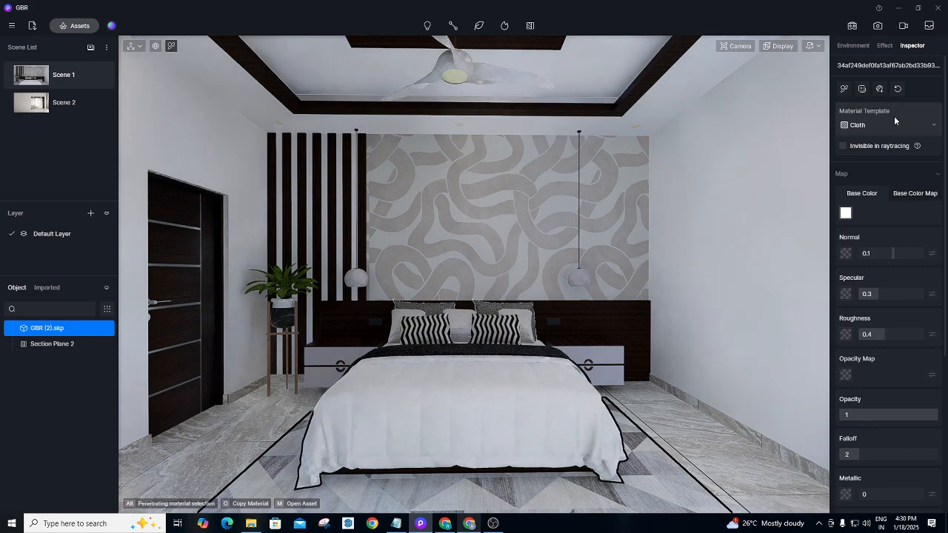
left_click(882, 122)
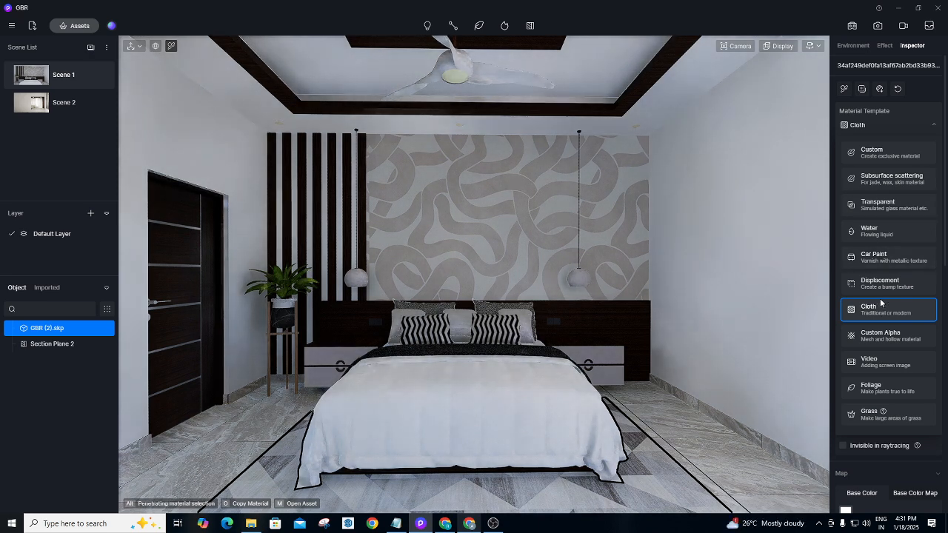
left_click(79, 25)
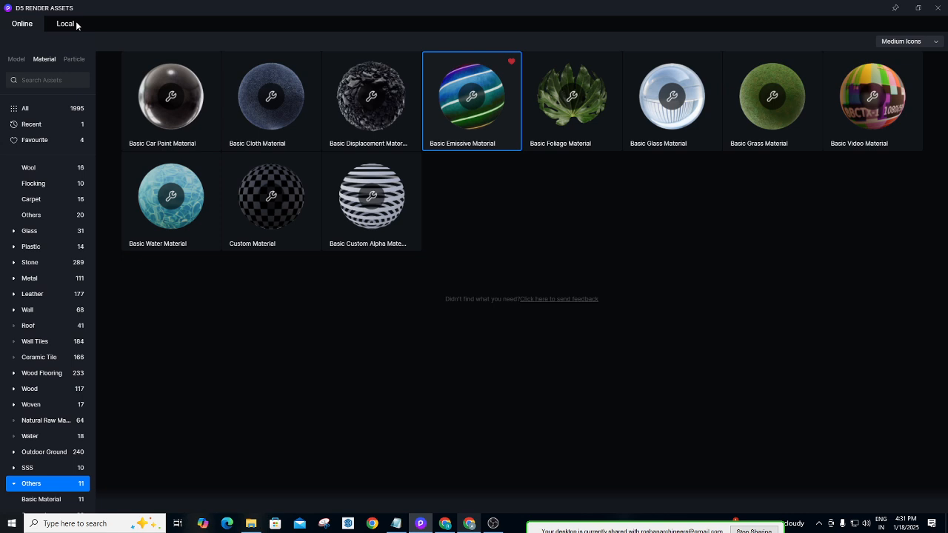
Apply the Basic Emissive Material from the basic materials to the ceiling fan light.
left_click(65, 24)
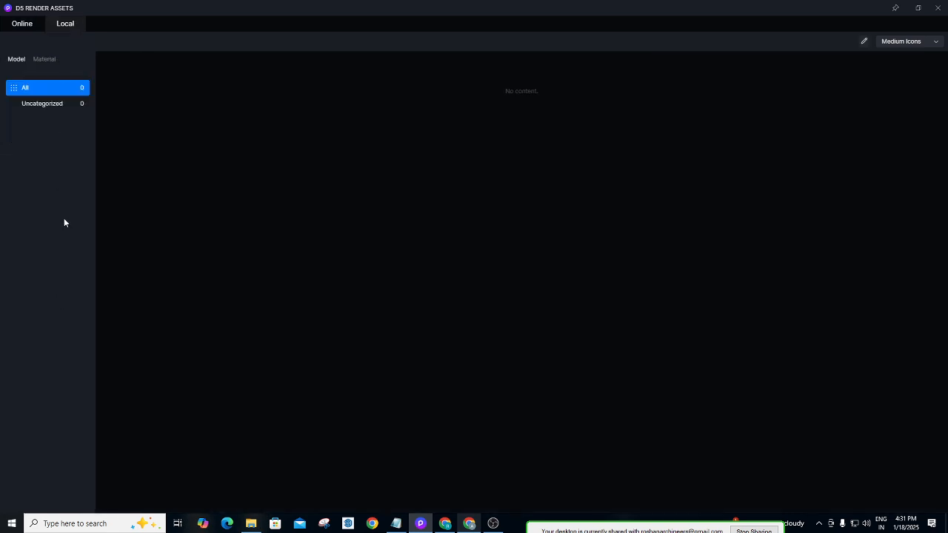
left_click(24, 26)
scroll(34, 370, "down", 3)
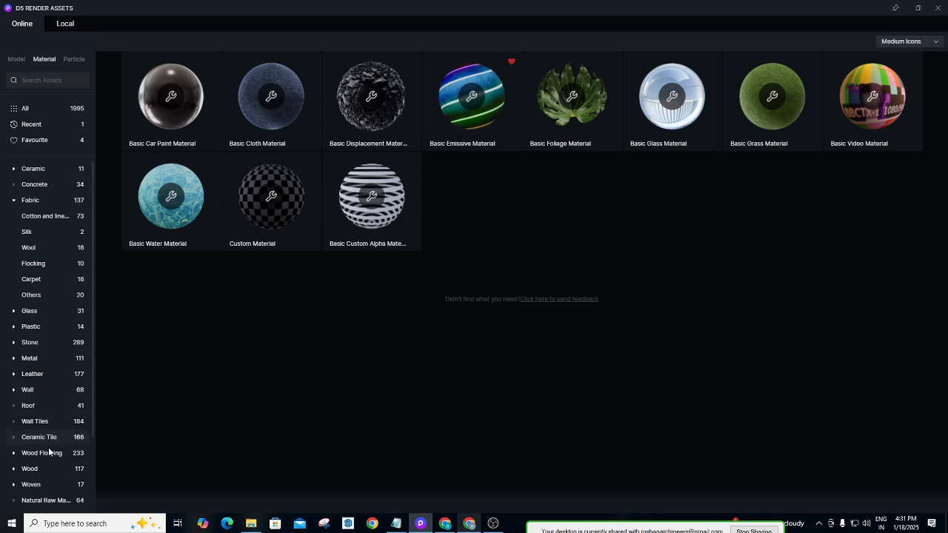
left_click(31, 469)
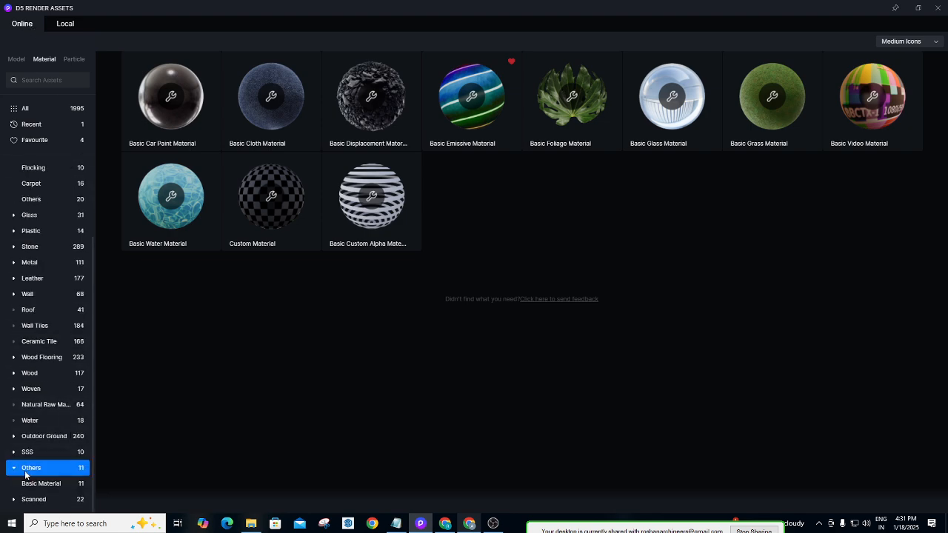
left_click(467, 117)
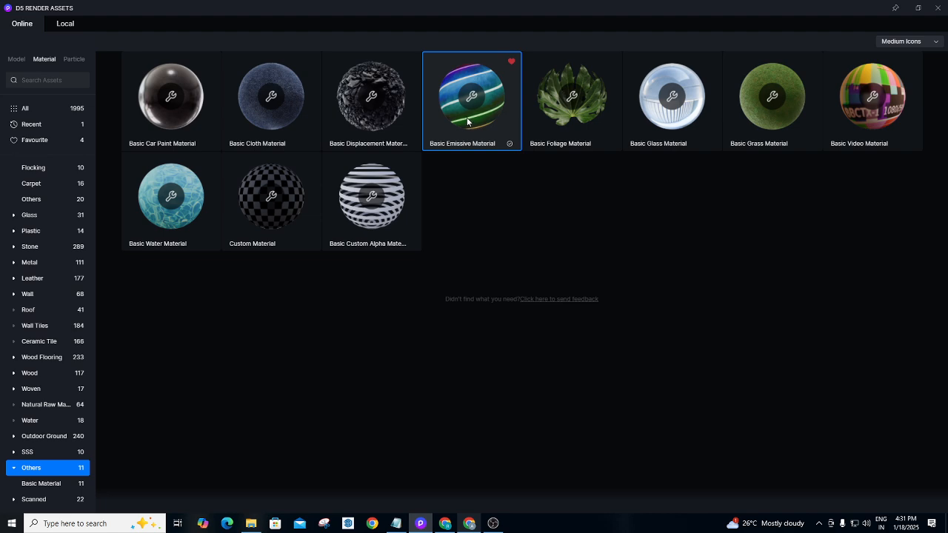
left_click(940, 8)
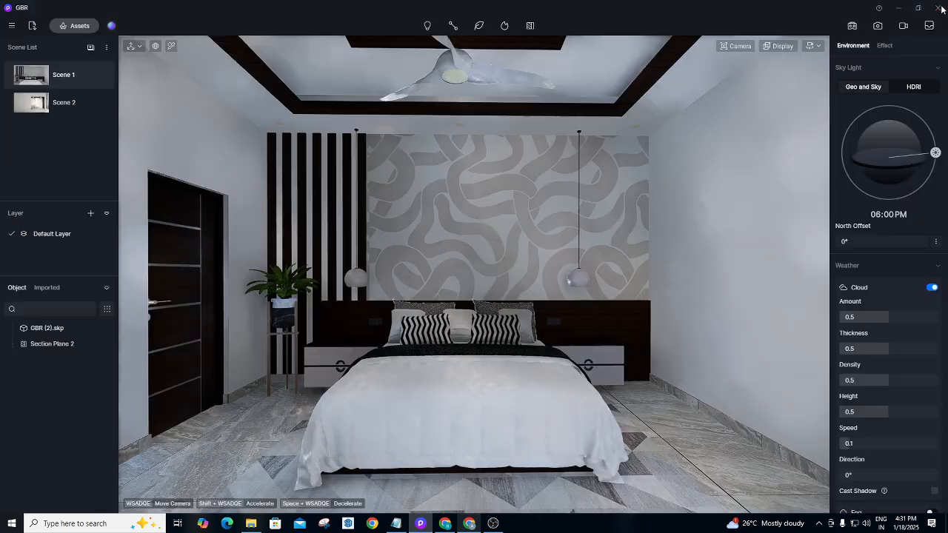
left_click(501, 94)
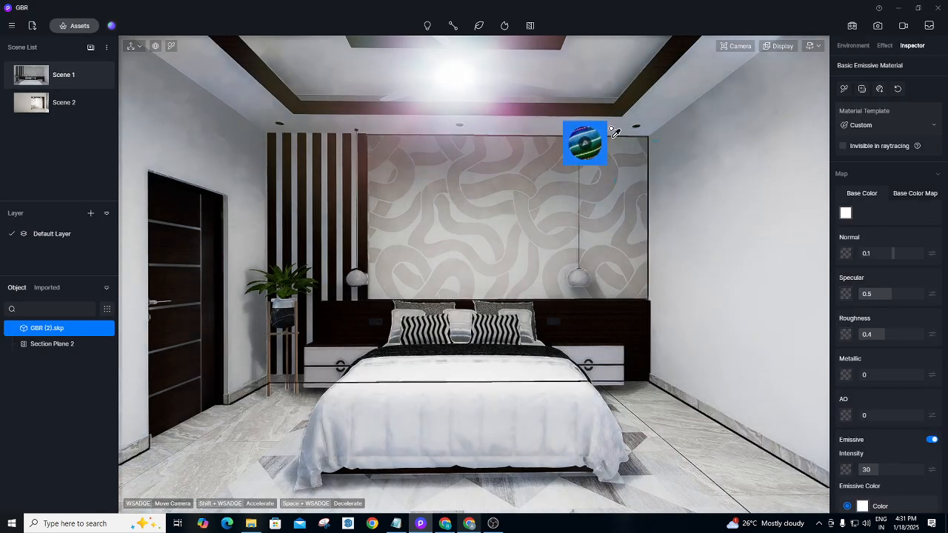
Lower the fan light's Emissive Intensity to 10.
scroll(871, 345, "down", 1)
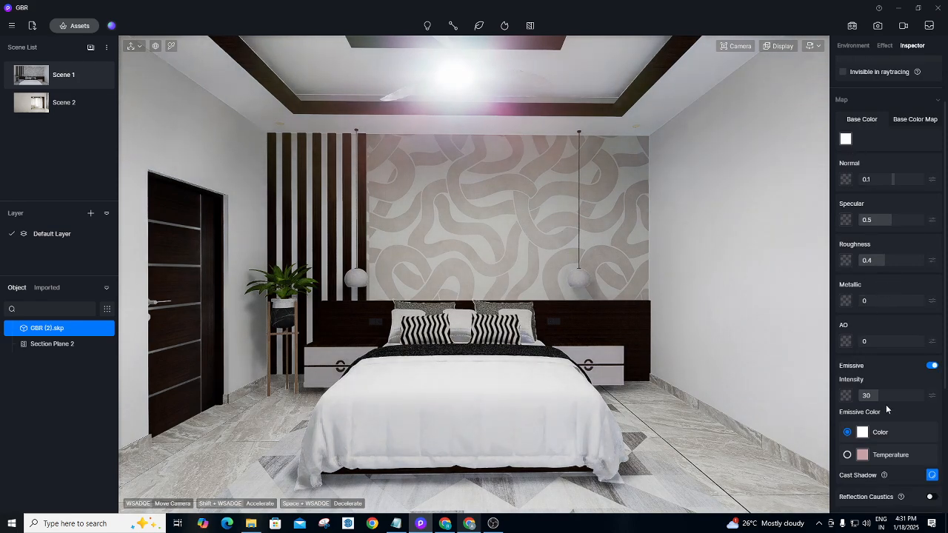
left_click_drag(873, 395, 869, 395)
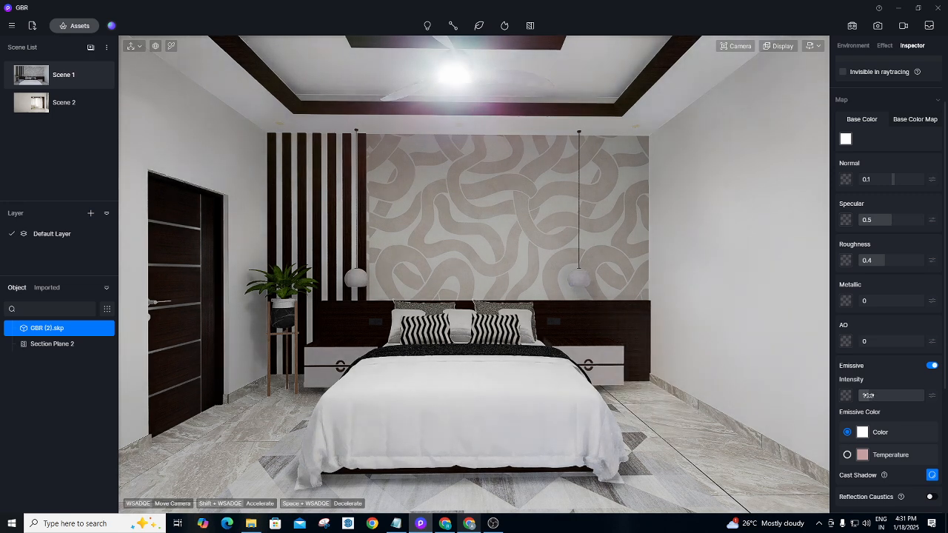
left_click_drag(868, 396, 863, 396)
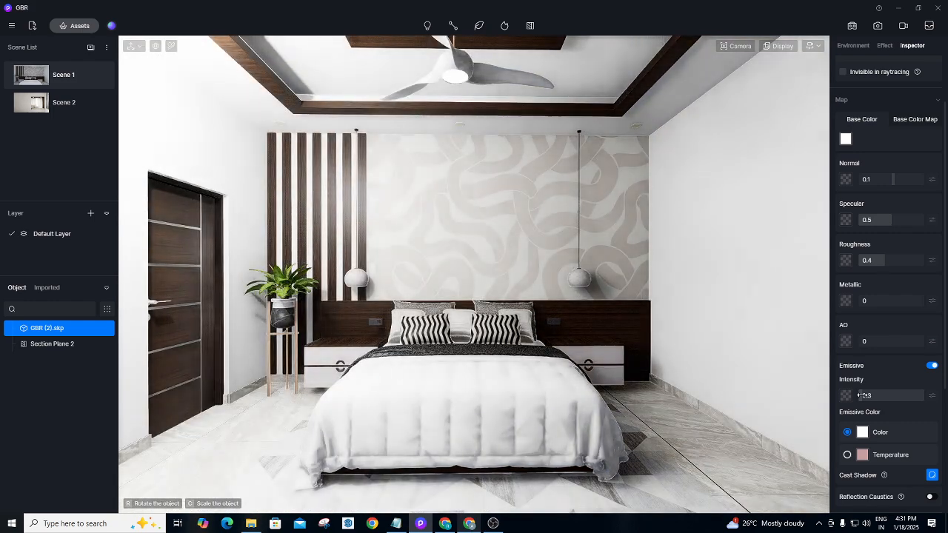
left_click(889, 395)
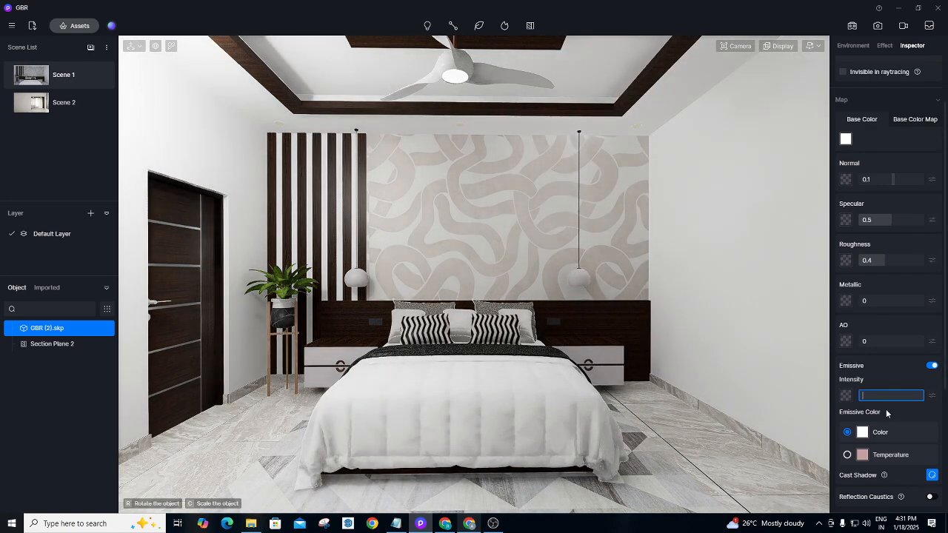
type("10")
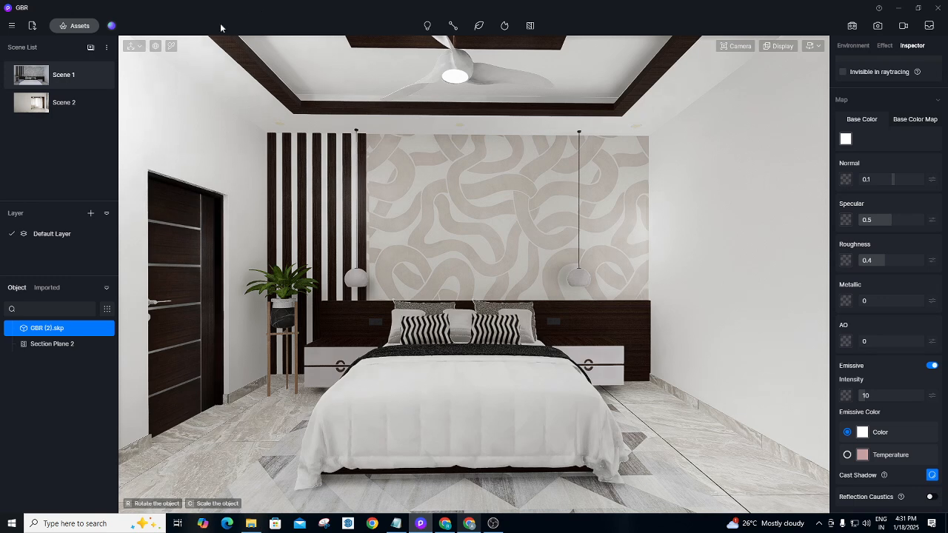
left_click(170, 46)
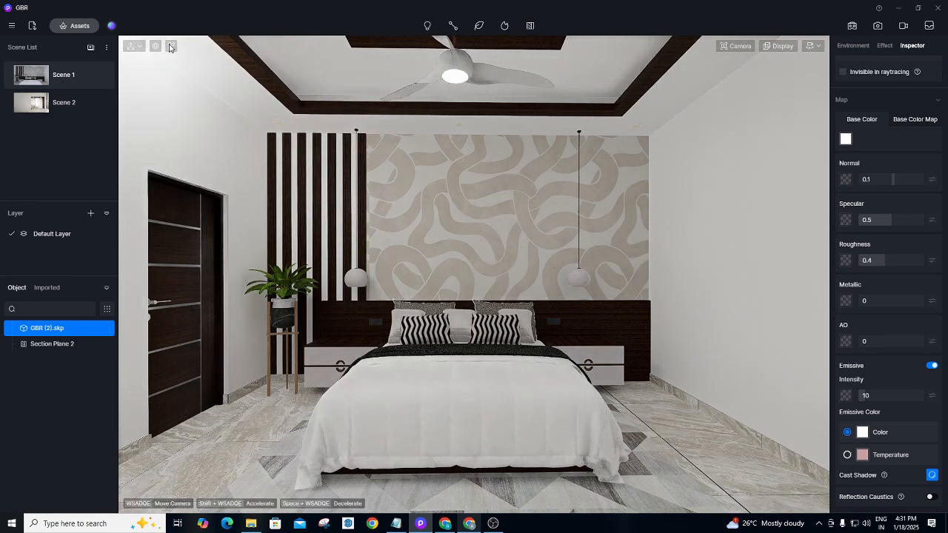
left_click(169, 46)
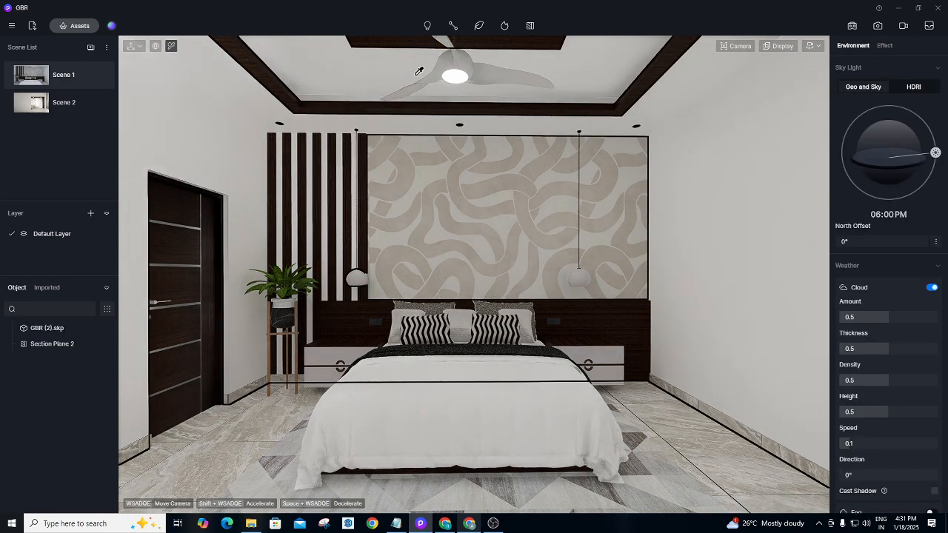
Set the fan light's emissive colour to Temperature at 4300 and tilt the view toward the ceiling.
left_click(464, 75)
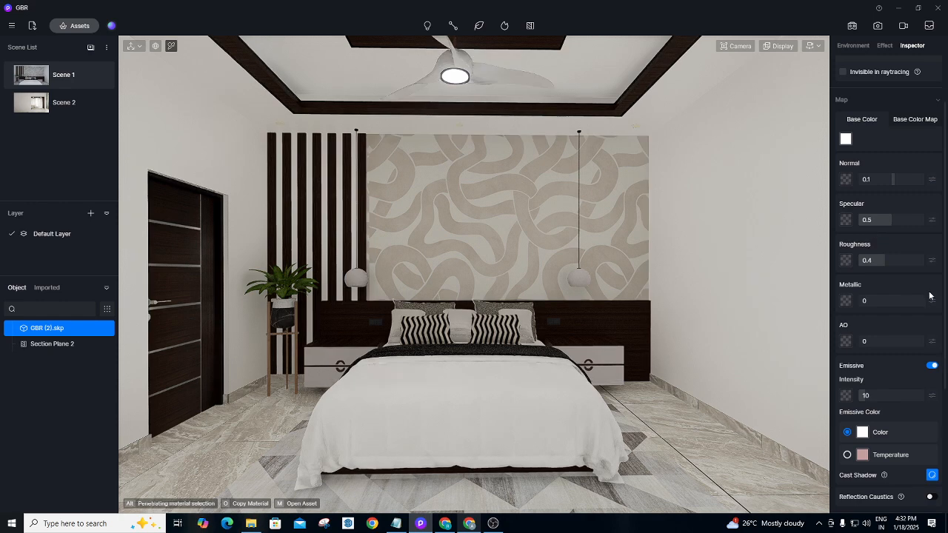
left_click(850, 456)
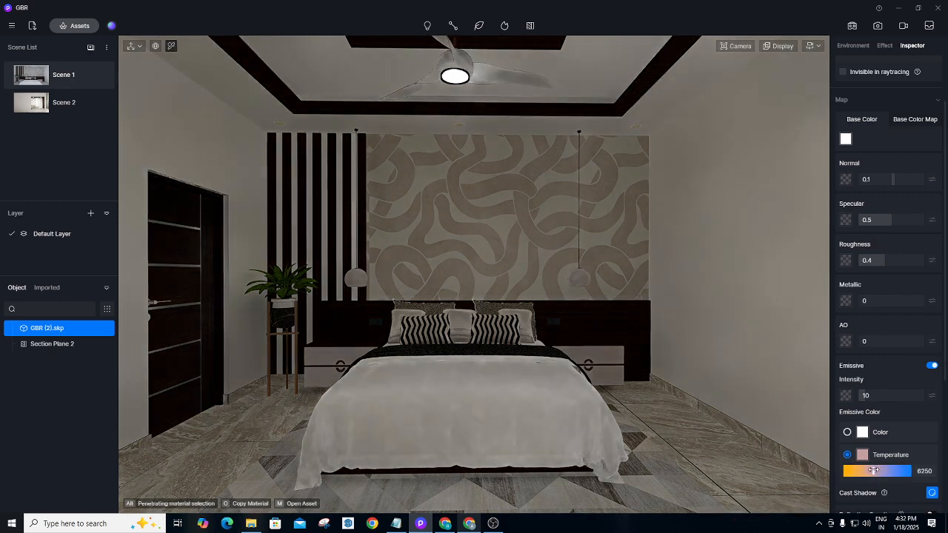
left_click_drag(879, 473, 861, 470)
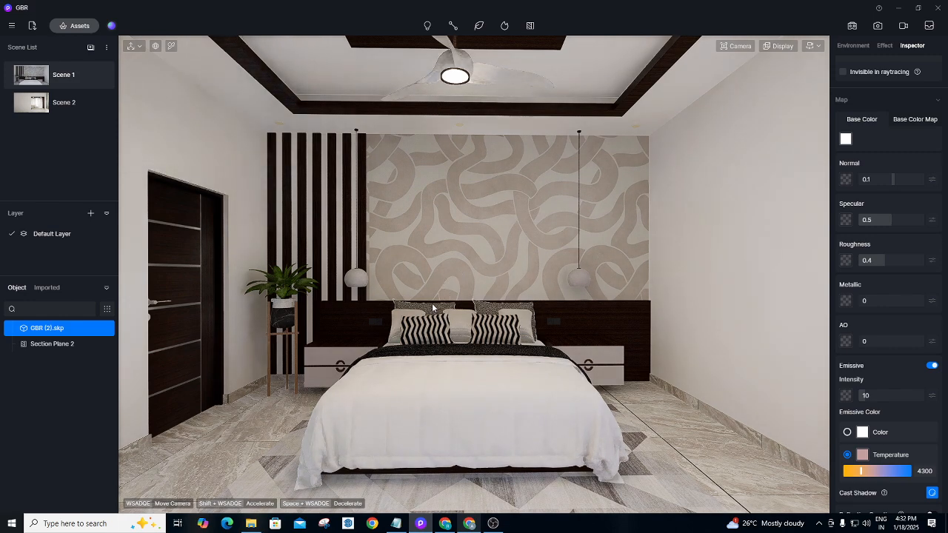
right_click_drag(434, 297, 465, 224)
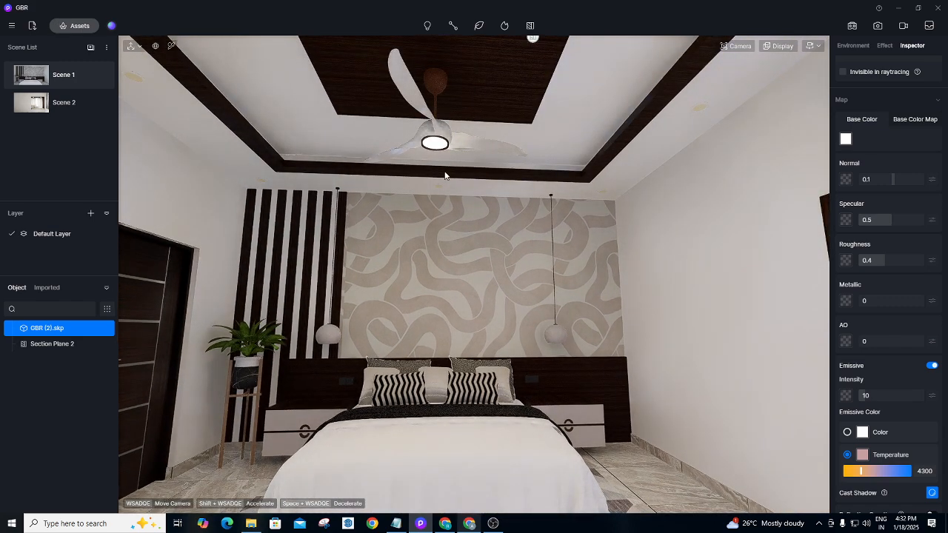
right_click_drag(445, 176, 559, 113)
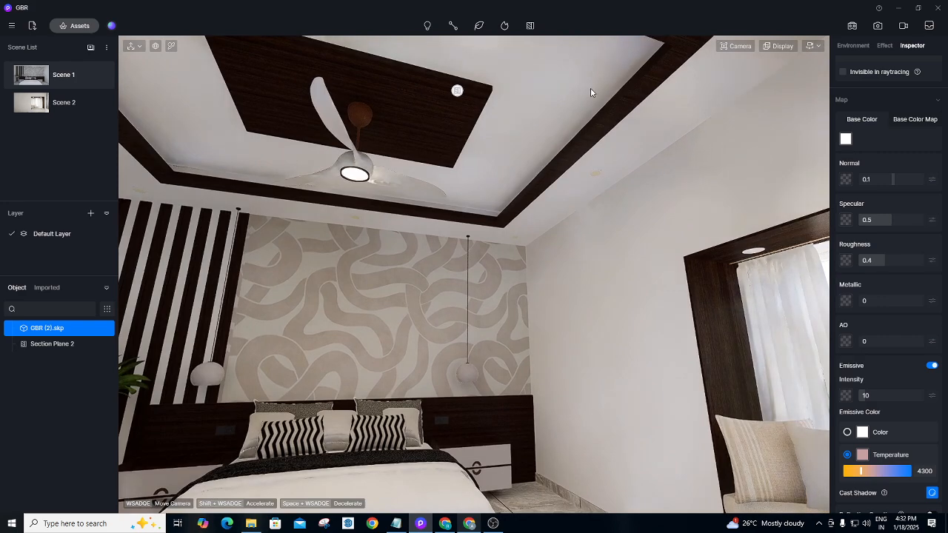
left_click(85, 28)
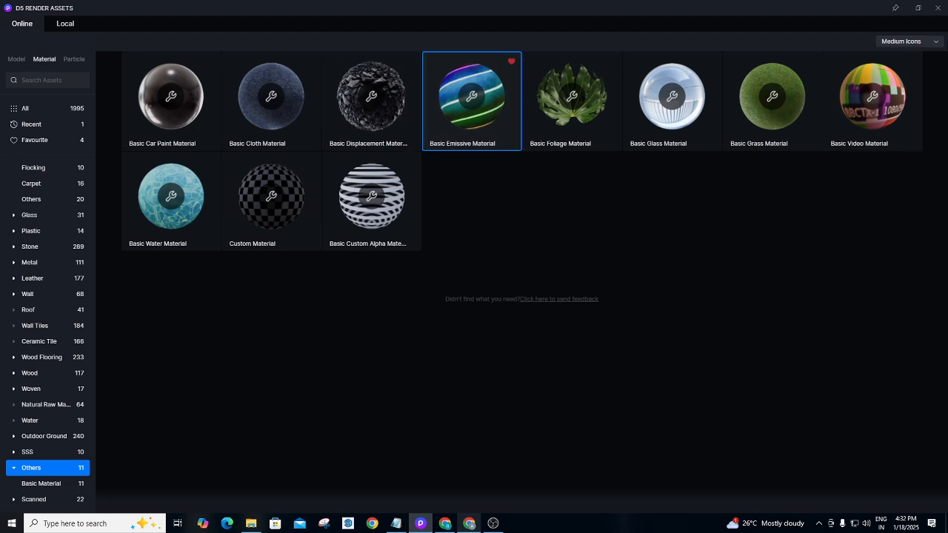
Apply Basic Emissive to the recessed spotlight in the ceiling corner, then return to Scene 1.
left_click(939, 11)
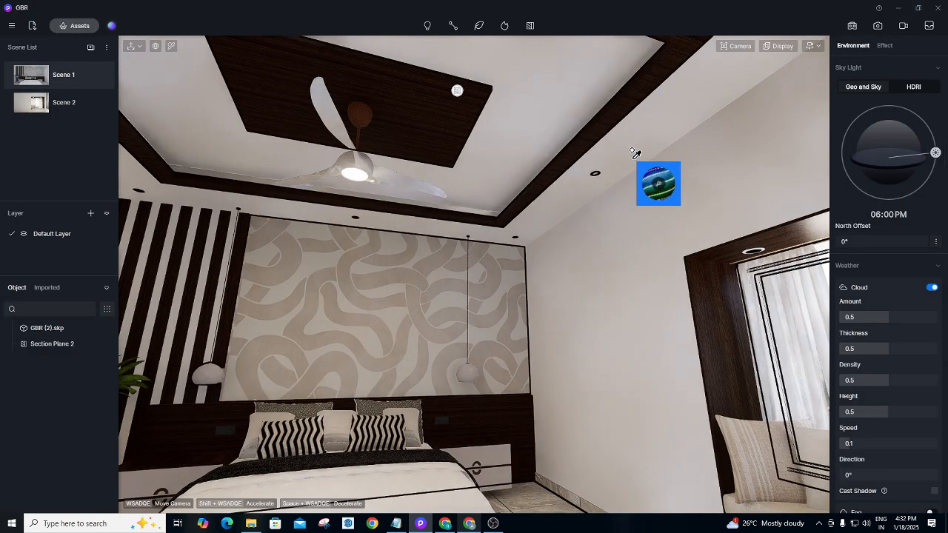
right_click_drag(532, 257, 767, 72)
scroll(603, 242, "up", 4)
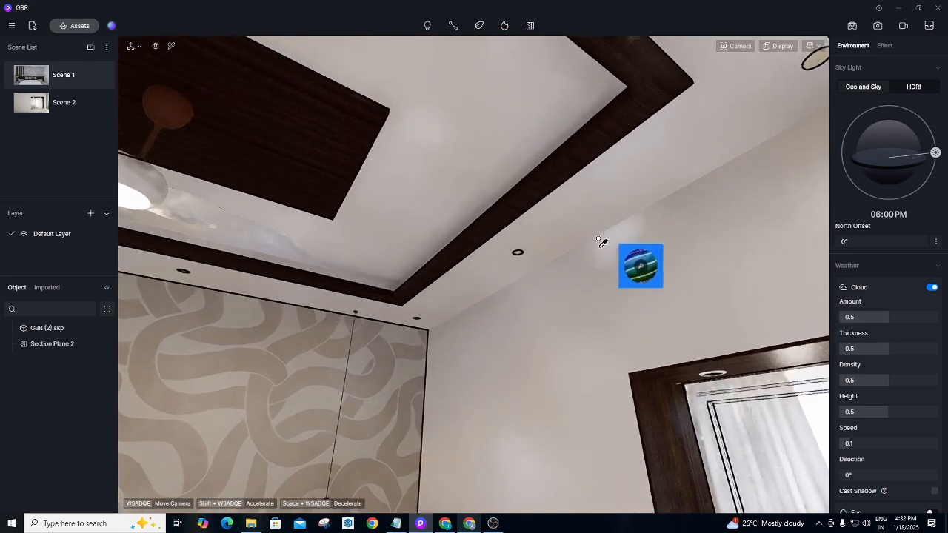
right_click_drag(610, 243, 604, 189)
scroll(608, 192, "up", 5)
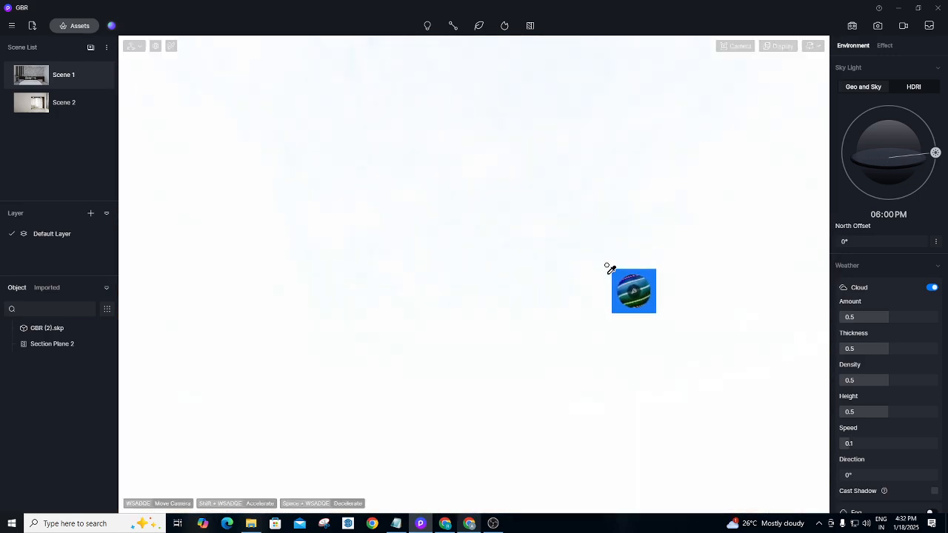
scroll(601, 280, "down", 4)
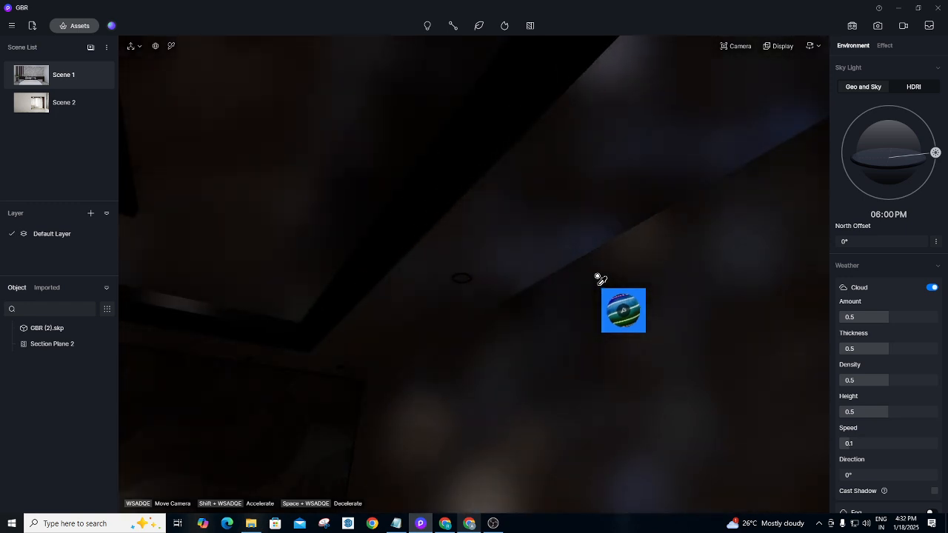
scroll(599, 277, "down", 2)
scroll(540, 277, "up", 5)
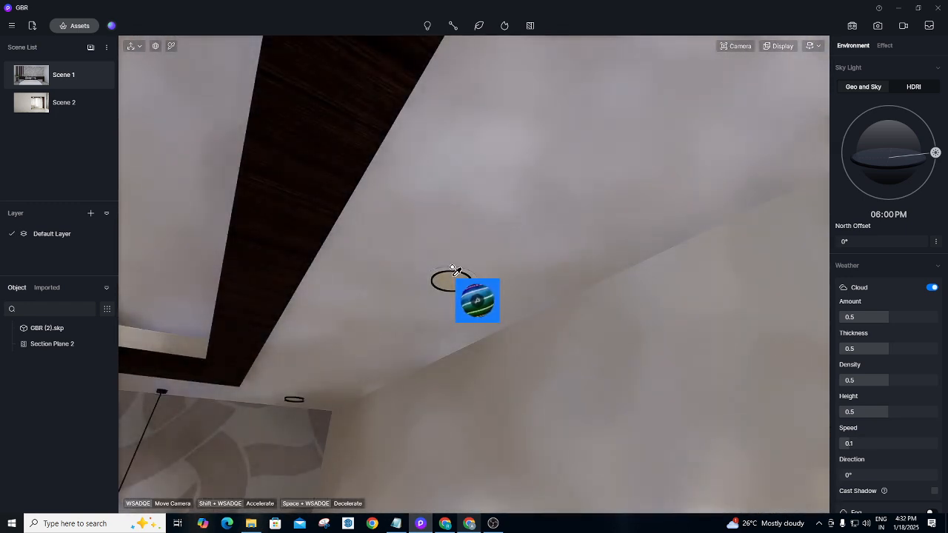
left_click(455, 271)
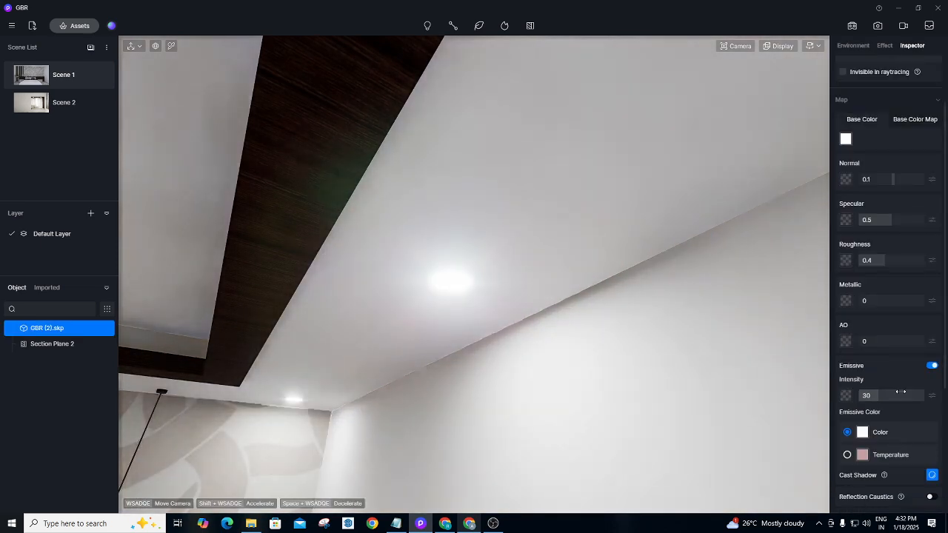
left_click(52, 82)
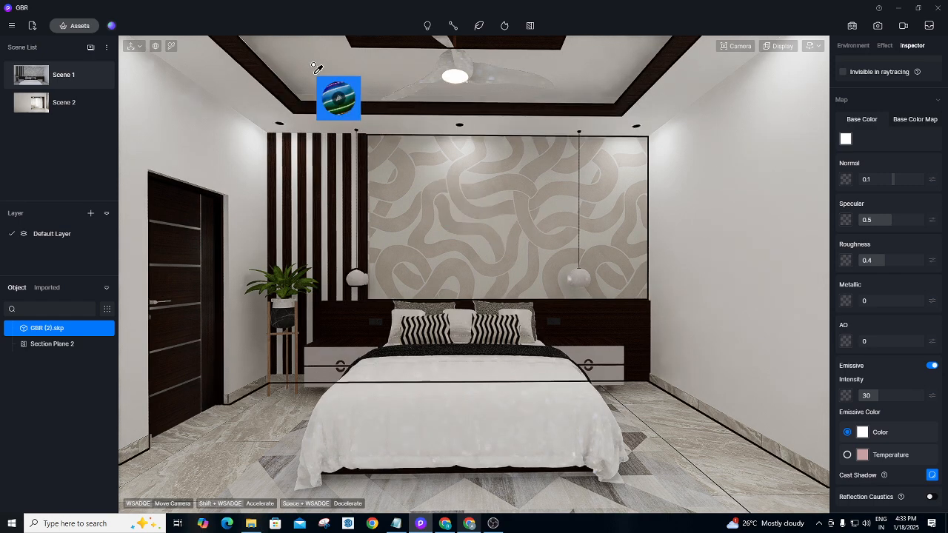
Take Basic Emissive from the library and drop it onto the ceiling lights above the headboard wall.
left_click(87, 28)
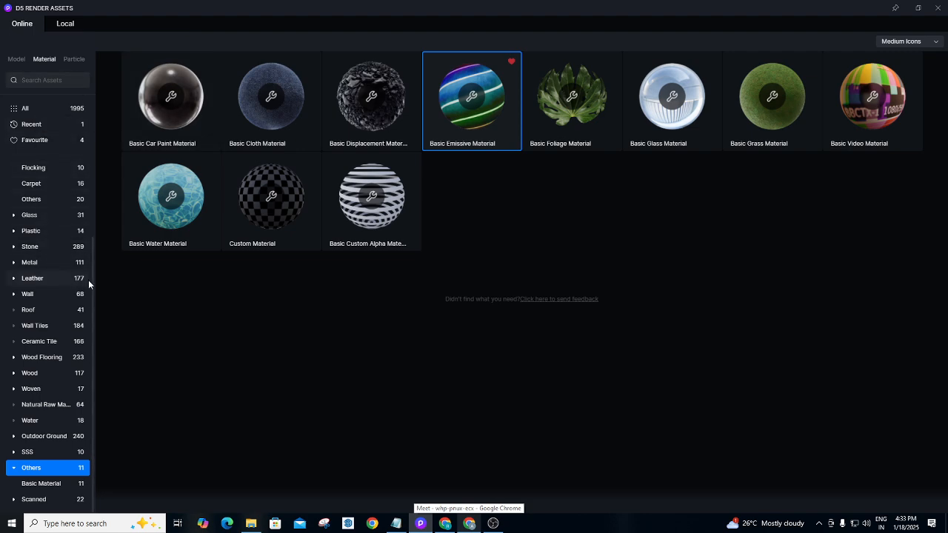
scroll(92, 276, "up", 2)
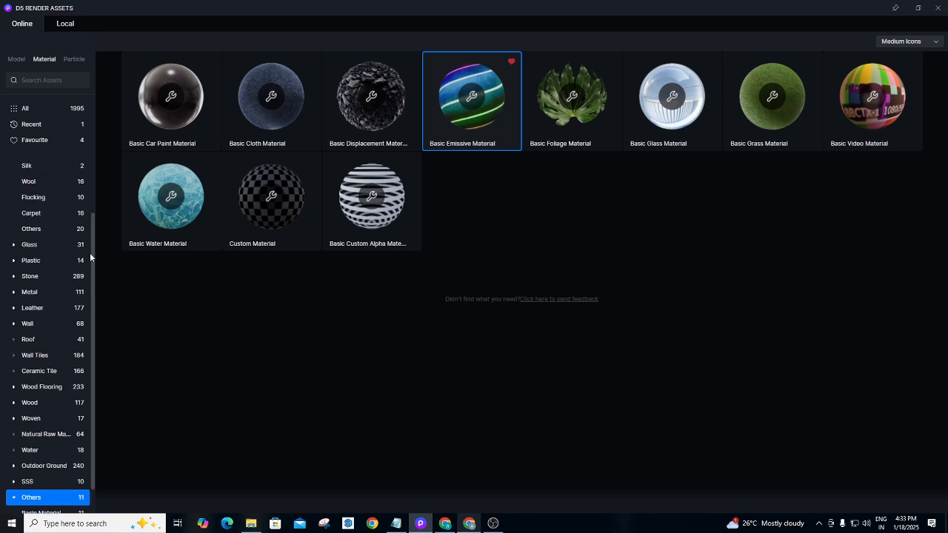
left_click_drag(90, 253, 94, 199)
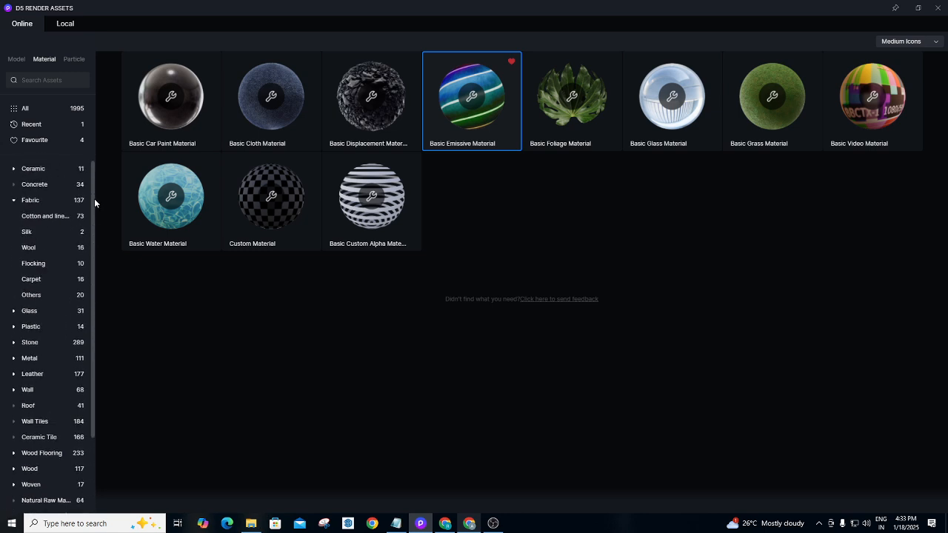
left_click(12, 201)
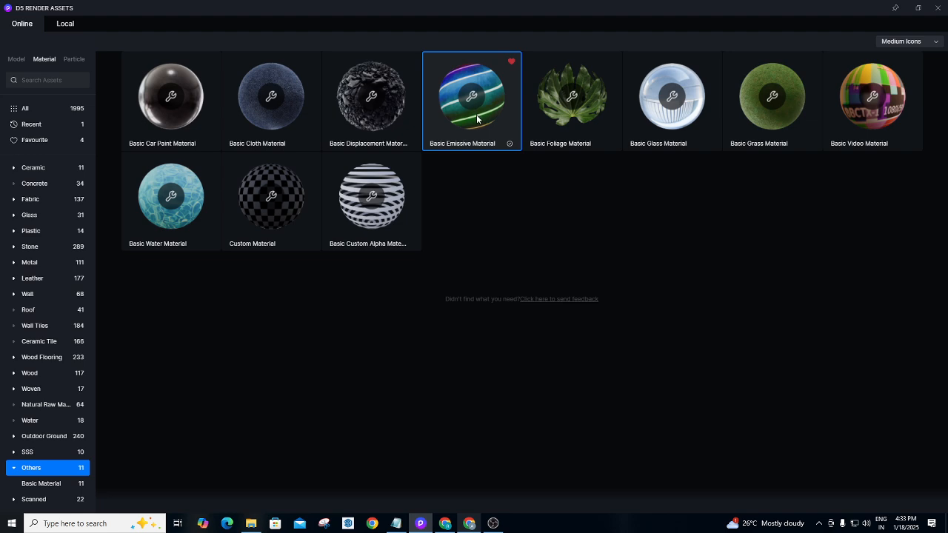
left_click(939, 8)
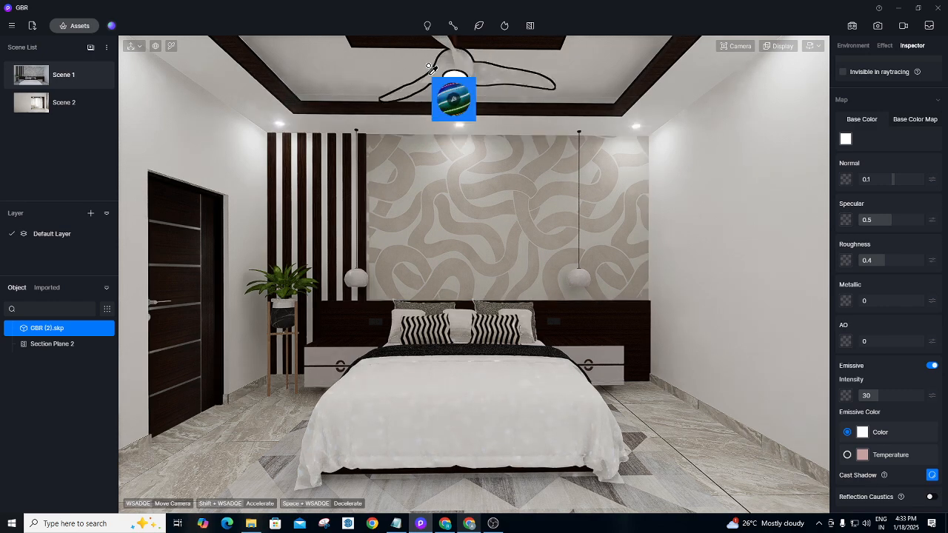
left_click_drag(432, 69, 434, 71)
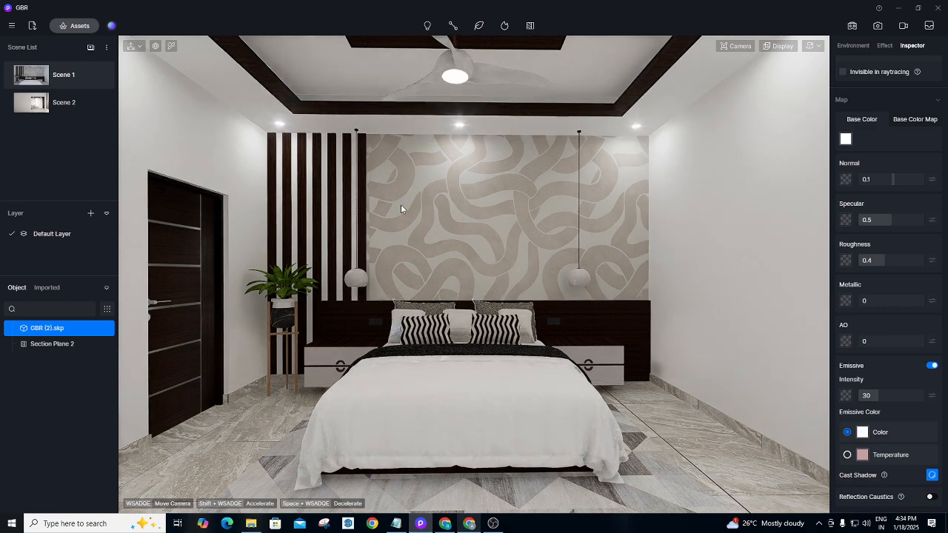
right_click_drag(401, 208, 343, 171)
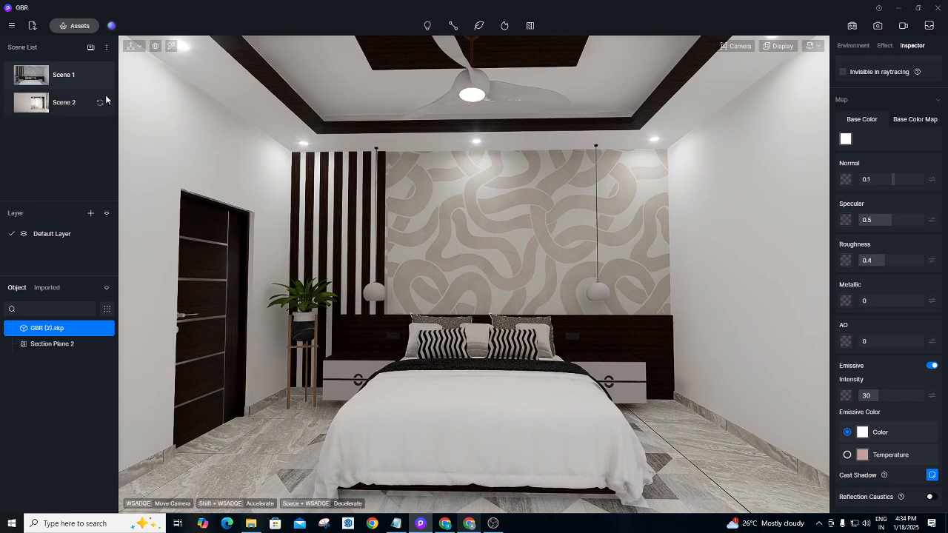
From Scene 1, turn toward the window seat and set the curtain material template to Cloth.
left_click(66, 78)
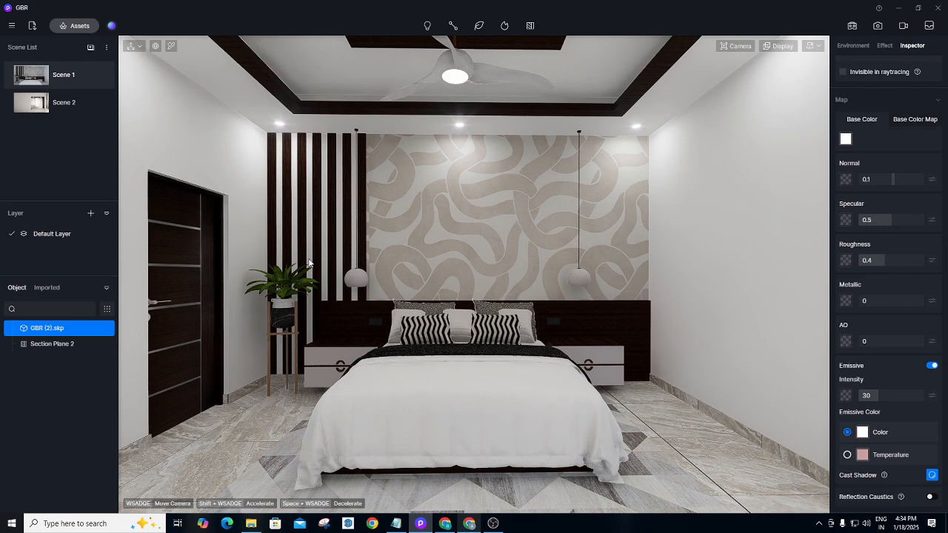
right_click_drag(309, 263, 631, 250)
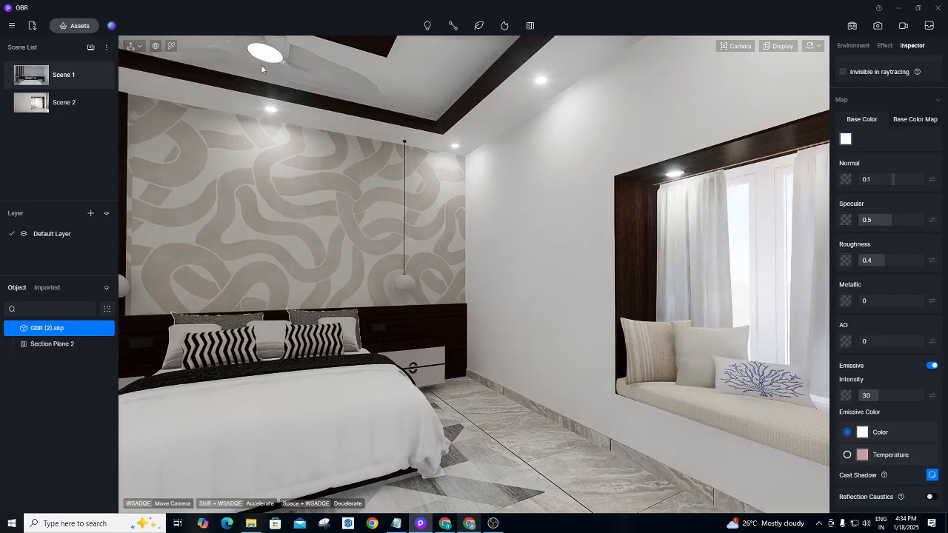
left_click(172, 46)
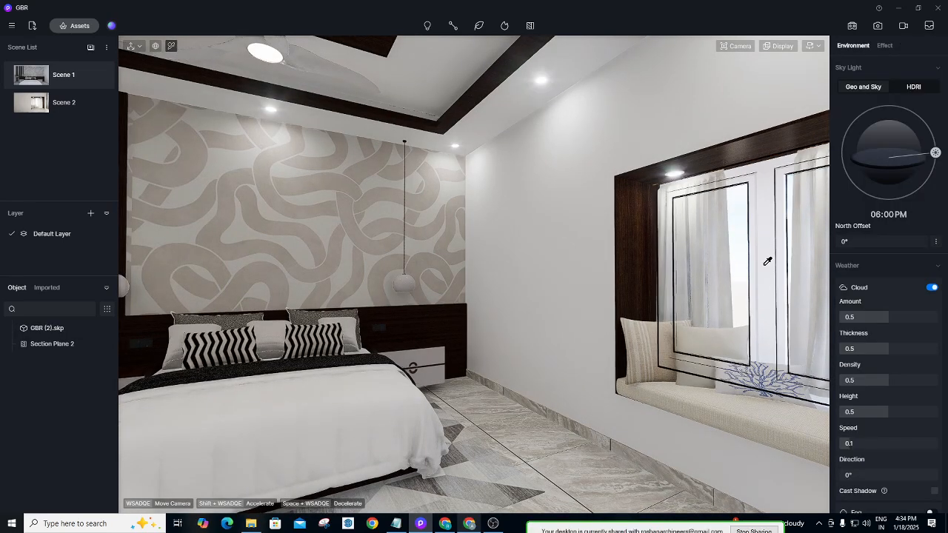
left_click(699, 259)
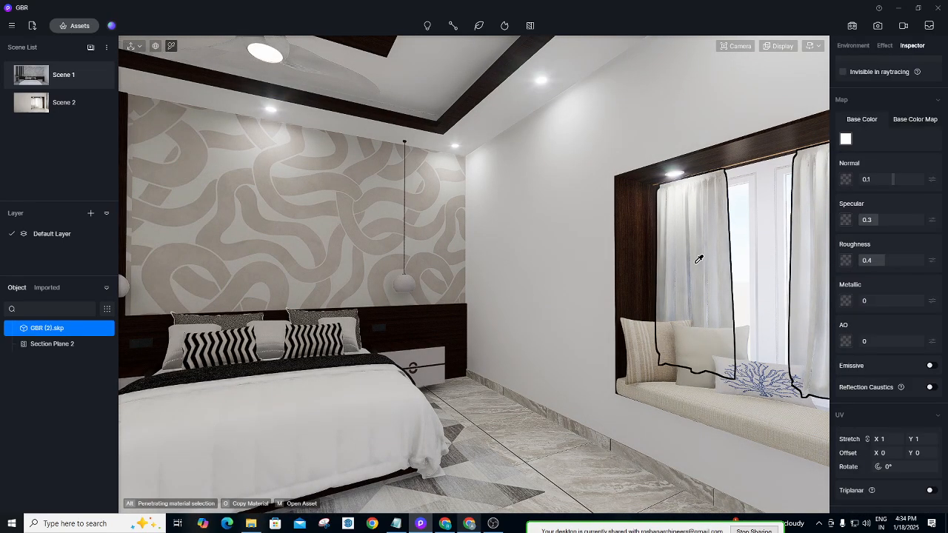
scroll(889, 148, "up", 2)
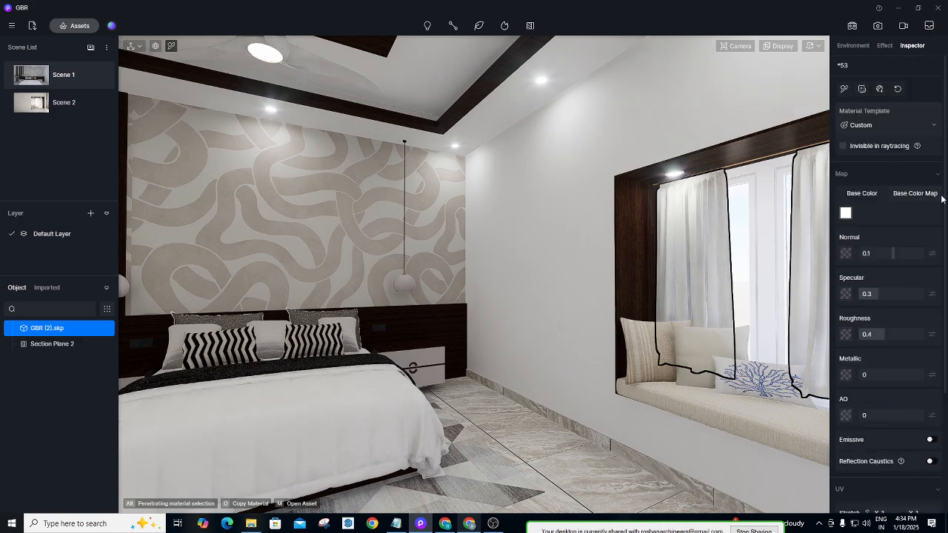
left_click(891, 125)
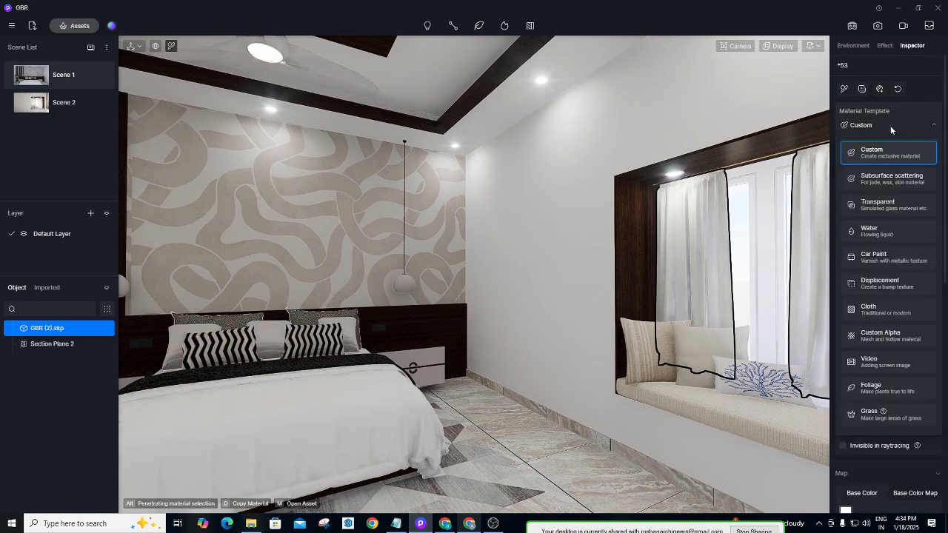
left_click(872, 314)
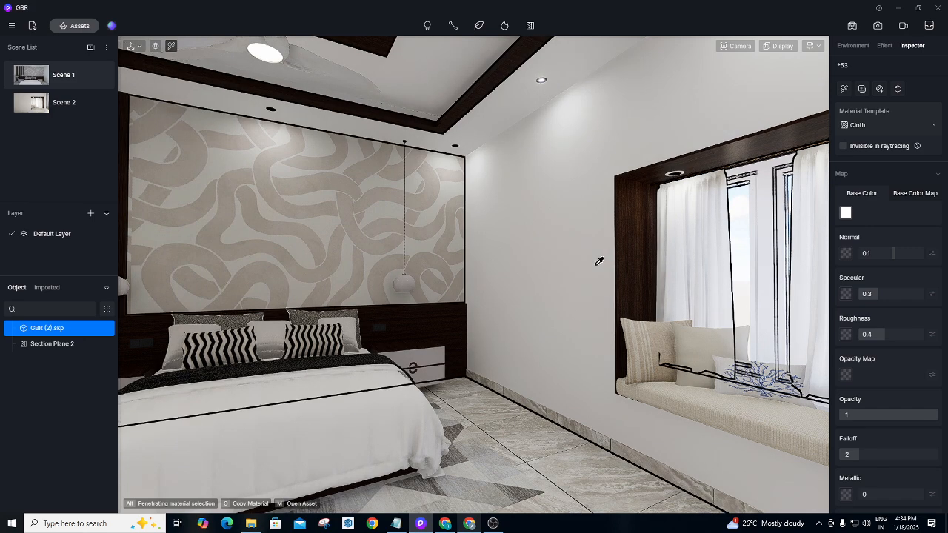
left_click(74, 26)
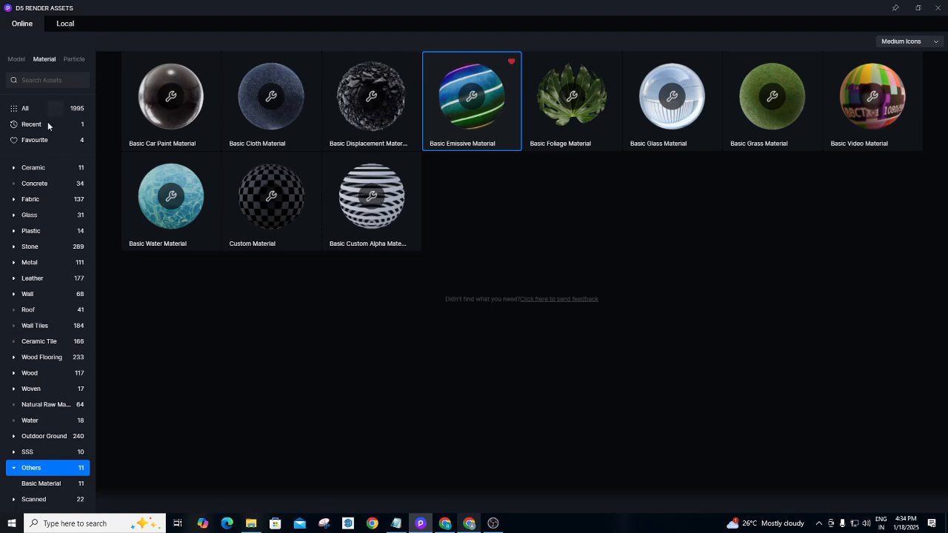
Apply Normal Glass from the Glass materials to two window panes.
left_click(30, 215)
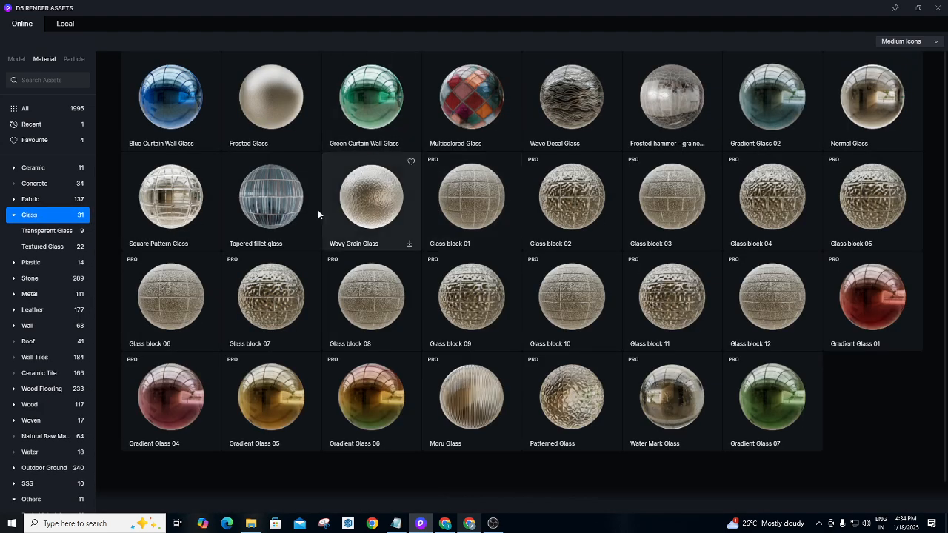
left_click(866, 98)
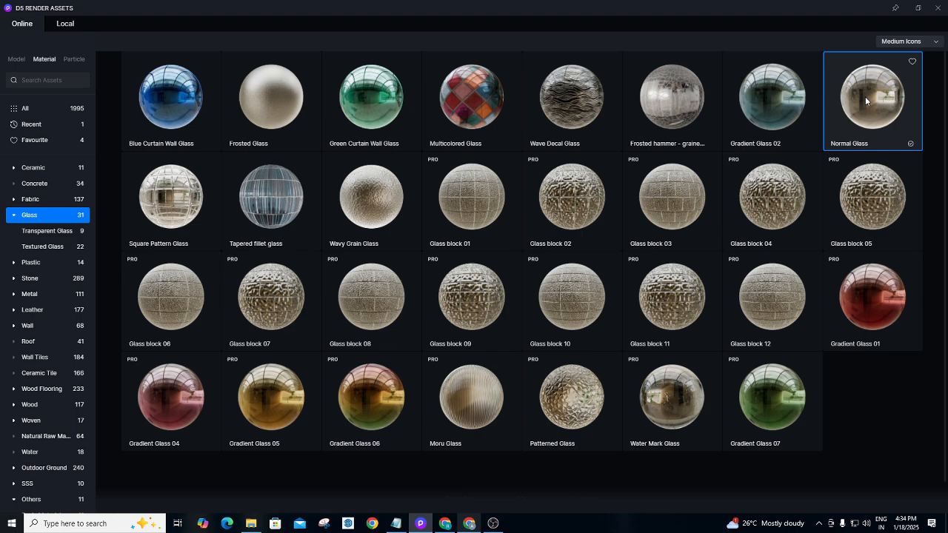
left_click(938, 8)
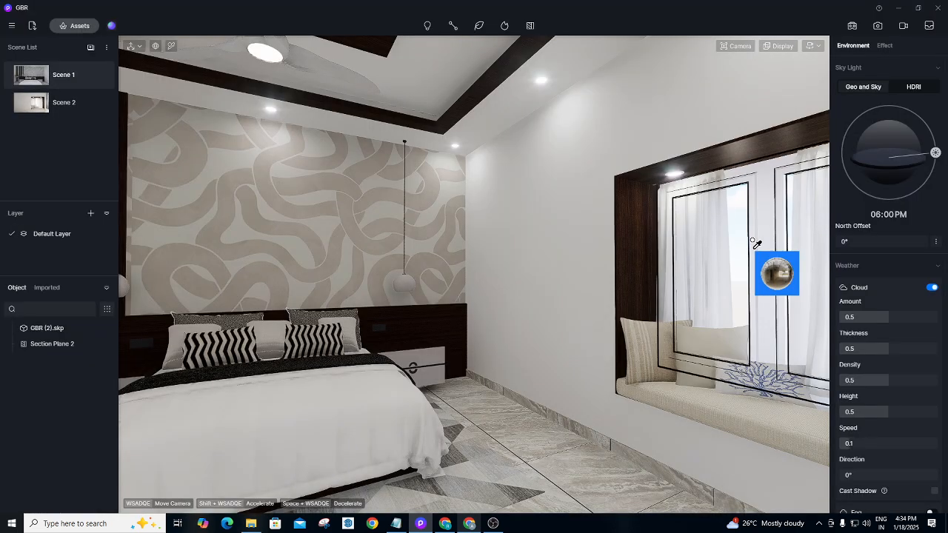
left_click(750, 237)
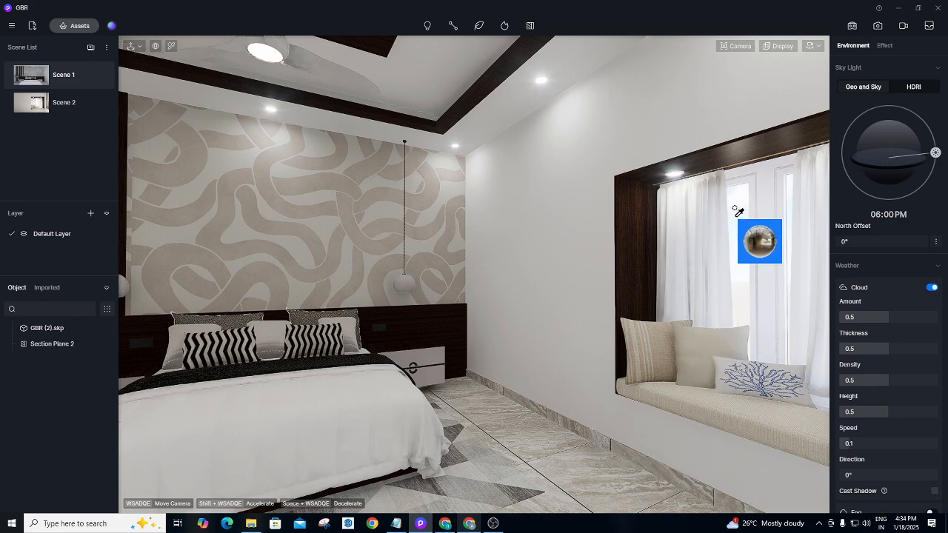
left_click(735, 215)
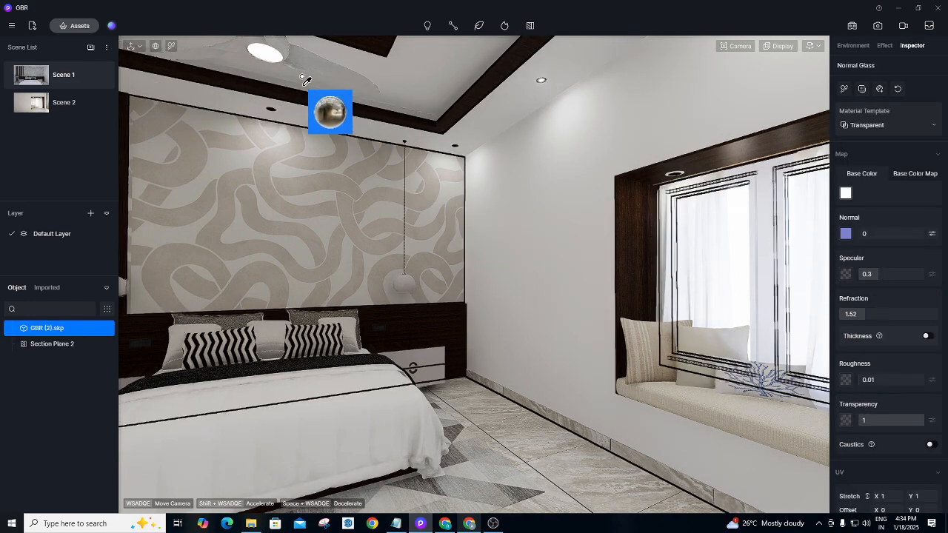
Reopen and close the library, then orbit the view down onto the window-seat cushions.
left_click(79, 26)
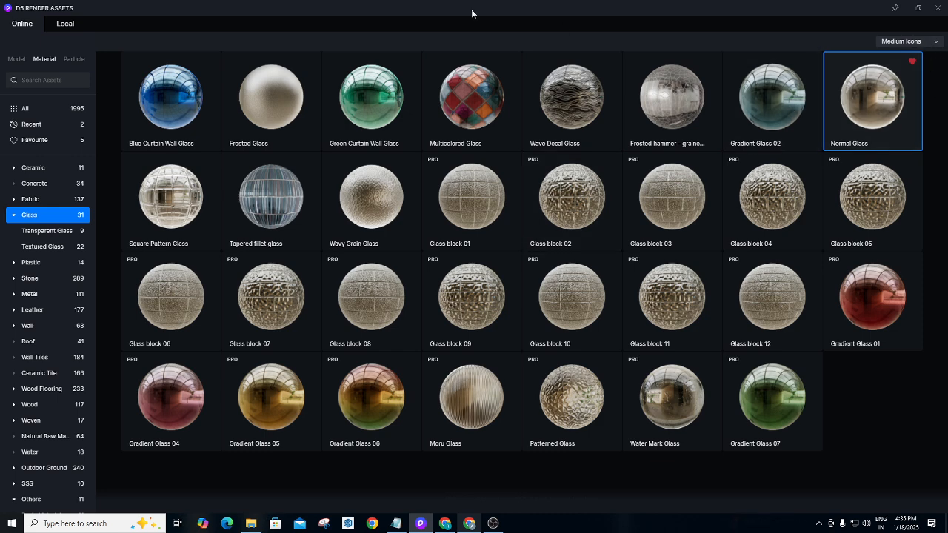
left_click(938, 11)
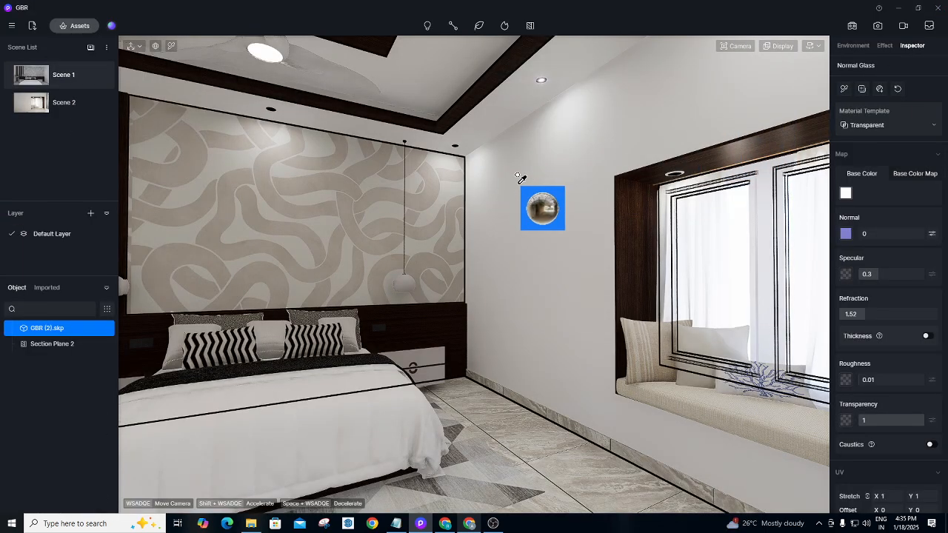
right_click_drag(523, 179, 614, 245)
scroll(560, 225, "up", 2)
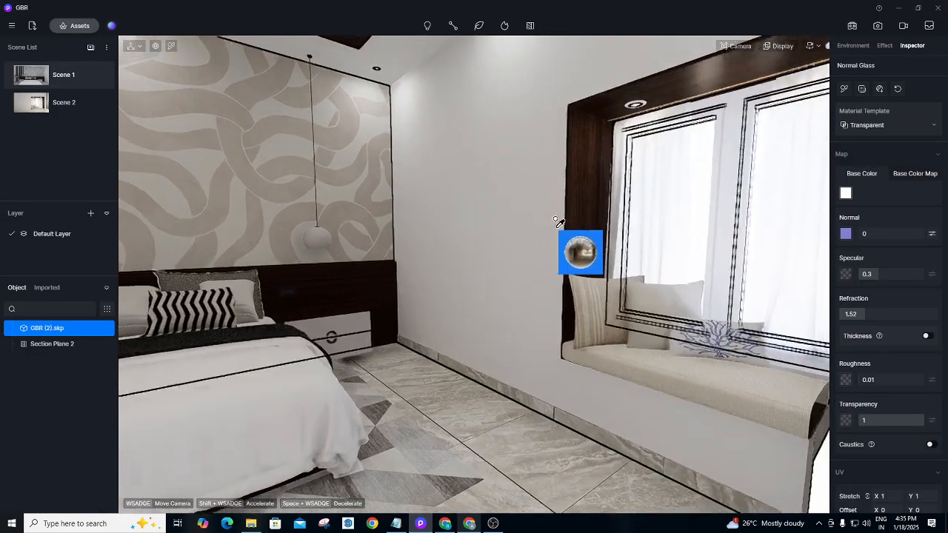
right_click_drag(499, 226, 671, 274)
scroll(652, 272, "up", 3)
right_click_drag(619, 288, 711, 306)
scroll(620, 245, "up", 4)
right_click_drag(546, 248, 631, 296)
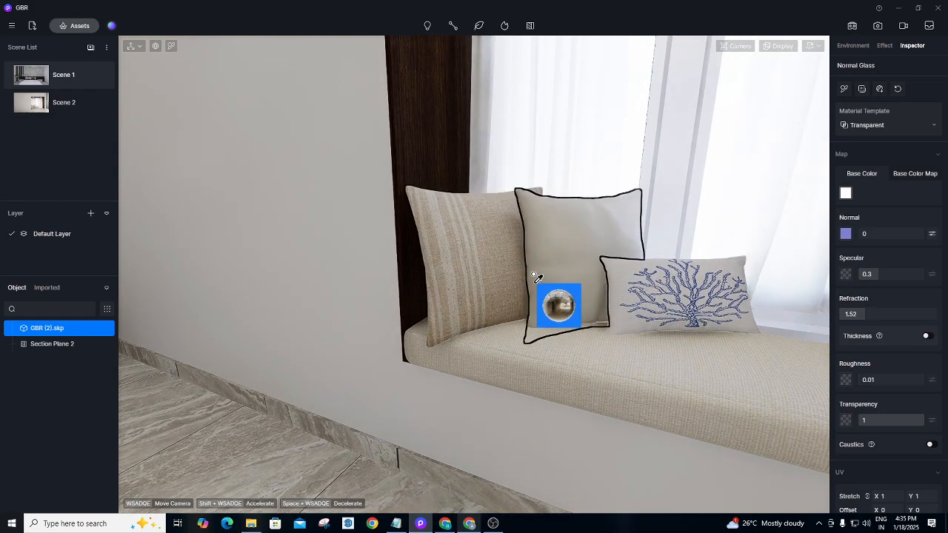
left_click(172, 47)
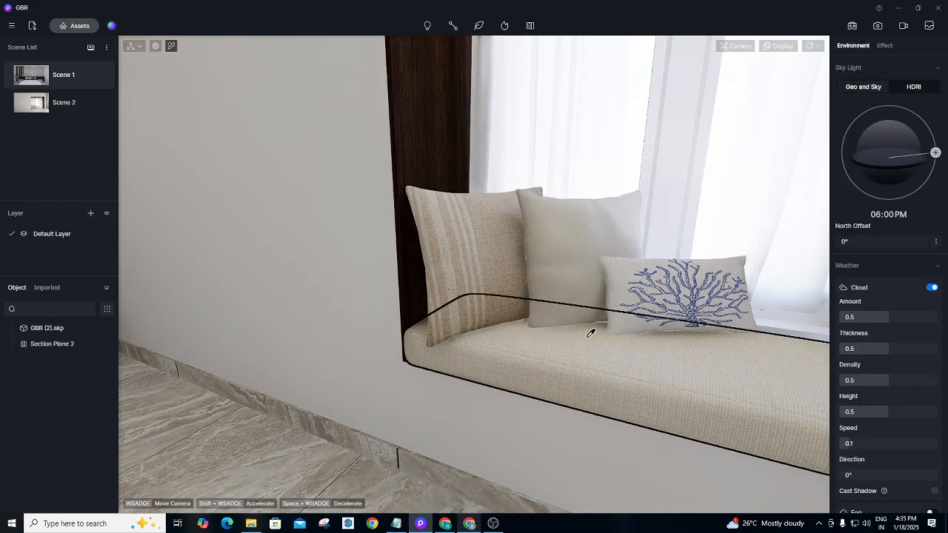
Set the window-seat cushion's Fabric_Beige material to the Cloth template and return to Scene 1.
left_click(563, 354)
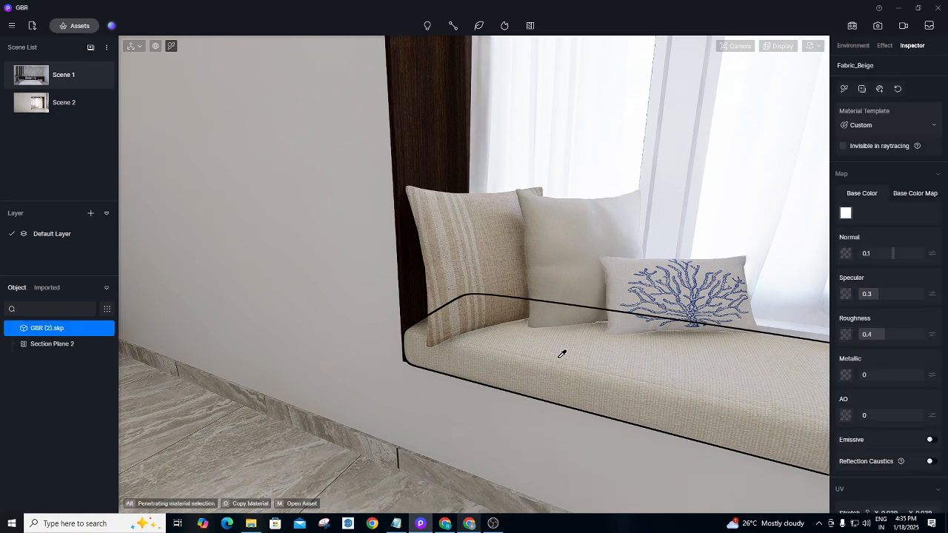
left_click(881, 122)
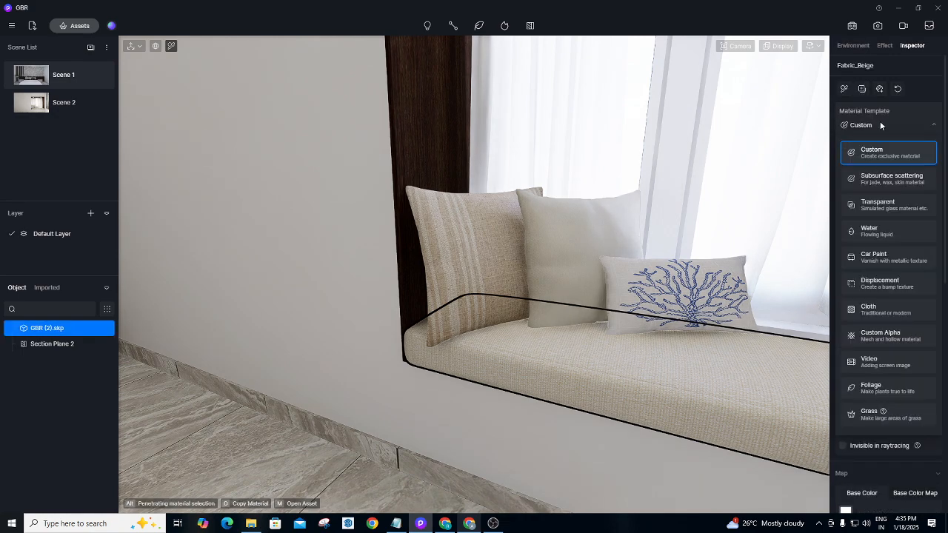
left_click(882, 310)
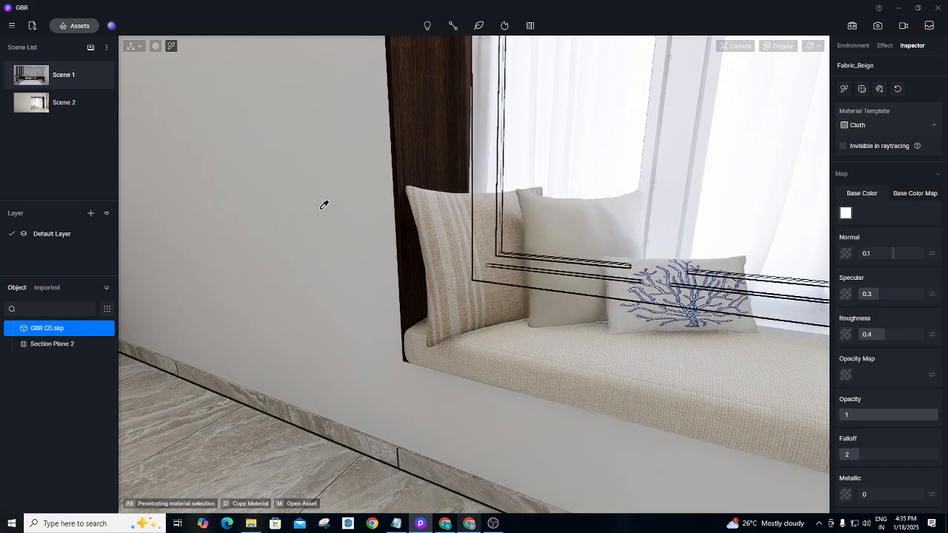
right_click_drag(445, 232, 367, 245)
scroll(367, 245, "down", 3)
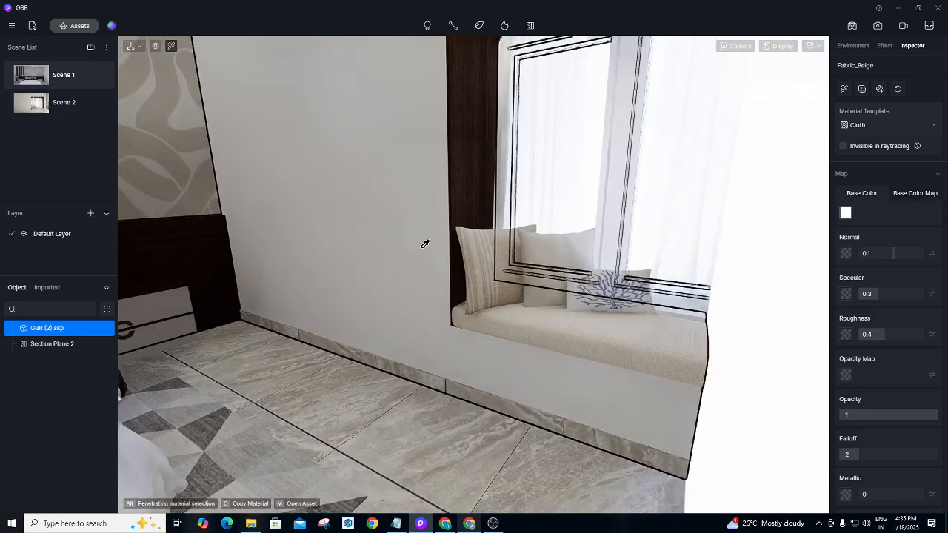
right_click_drag(501, 260, 300, 221)
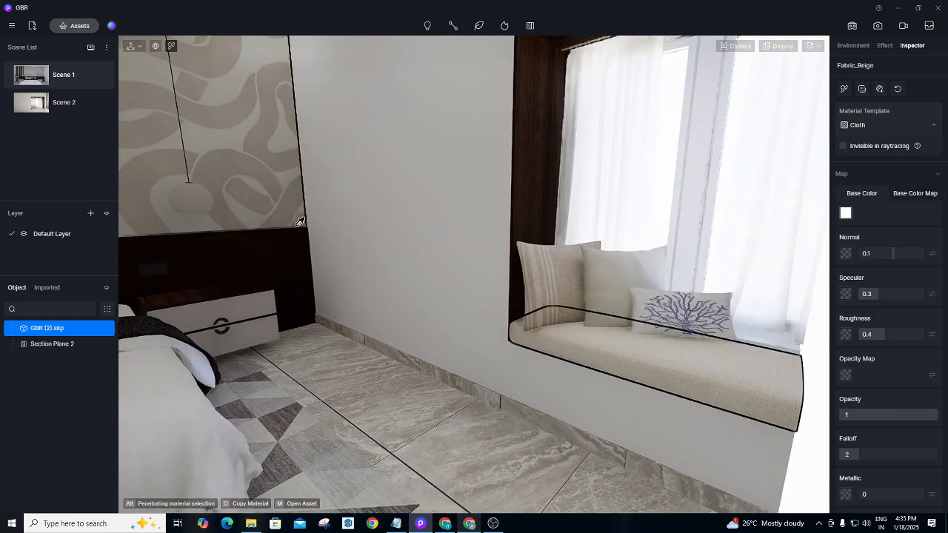
left_click(57, 76)
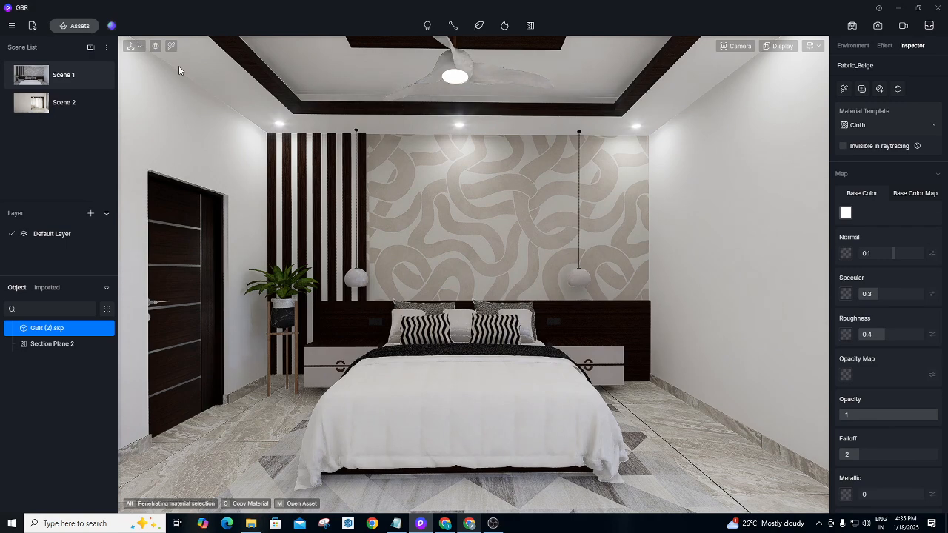
Pick the dark-wood headboard material and try tinting its base colour in the HSV picker.
left_click(171, 46)
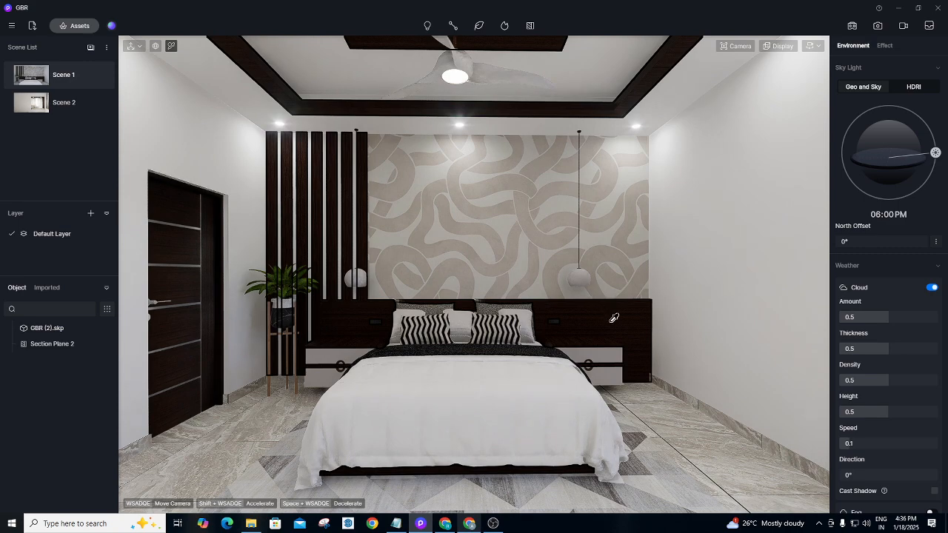
left_click(629, 319)
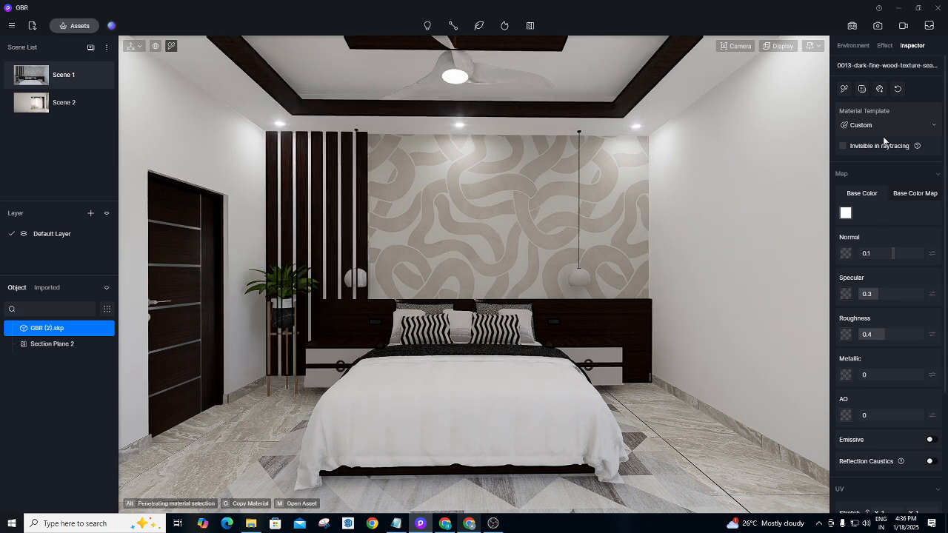
left_click(846, 214)
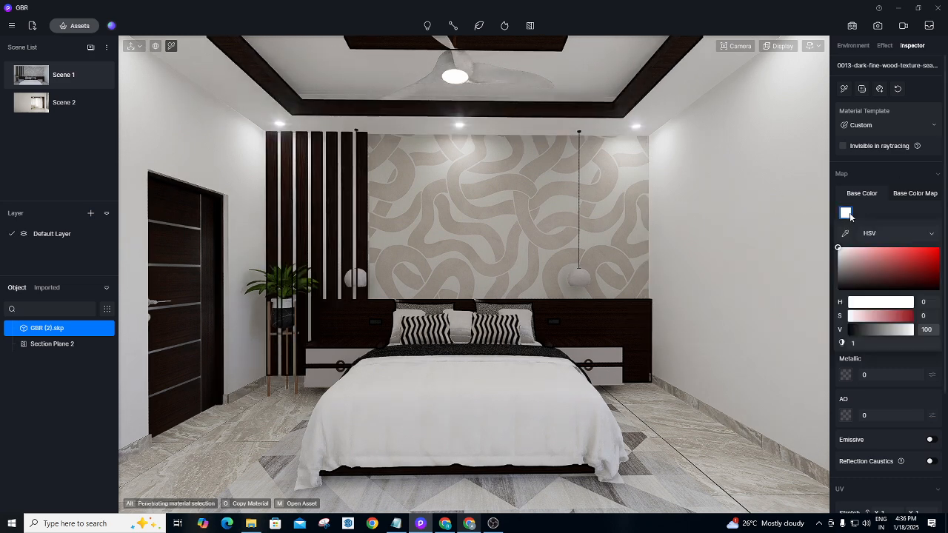
mouse_move(847, 248)
left_mouse_down()
mouse_move(860, 262)
mouse_move(842, 260)
mouse_move(837, 292)
mouse_move(829, 241)
mouse_move(838, 289)
mouse_move(838, 250)
left_mouse_up()
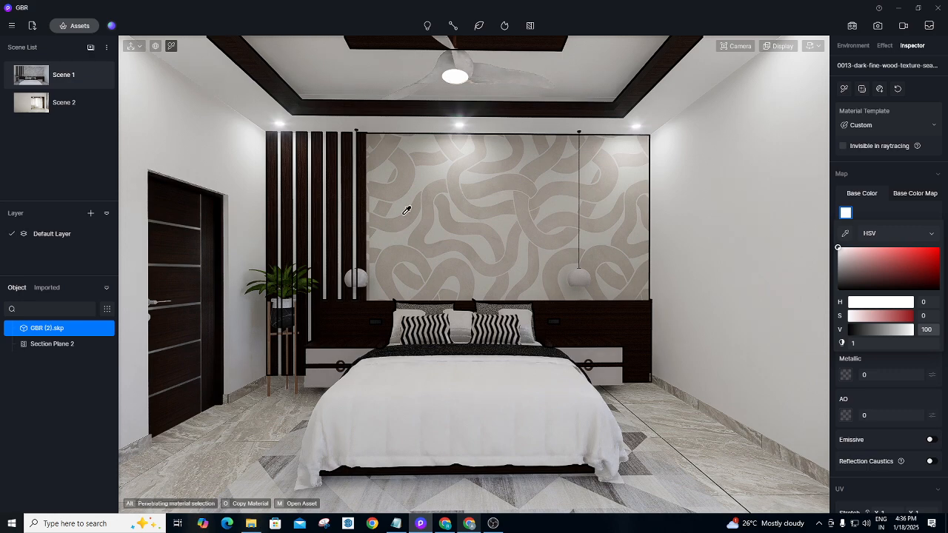
Re-pick the headboard material, save the project with Ctrl+S, and minimize D5 Render.
left_click(172, 46)
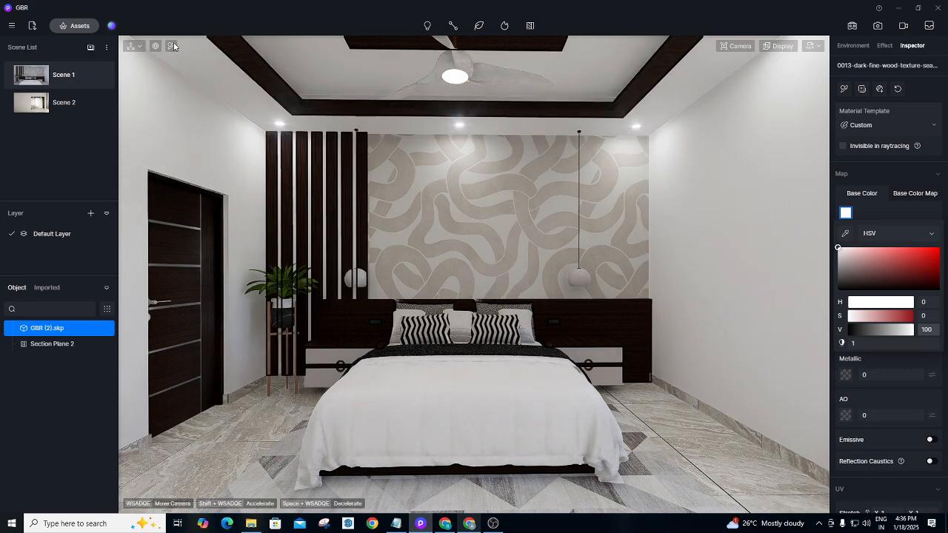
left_click(174, 46)
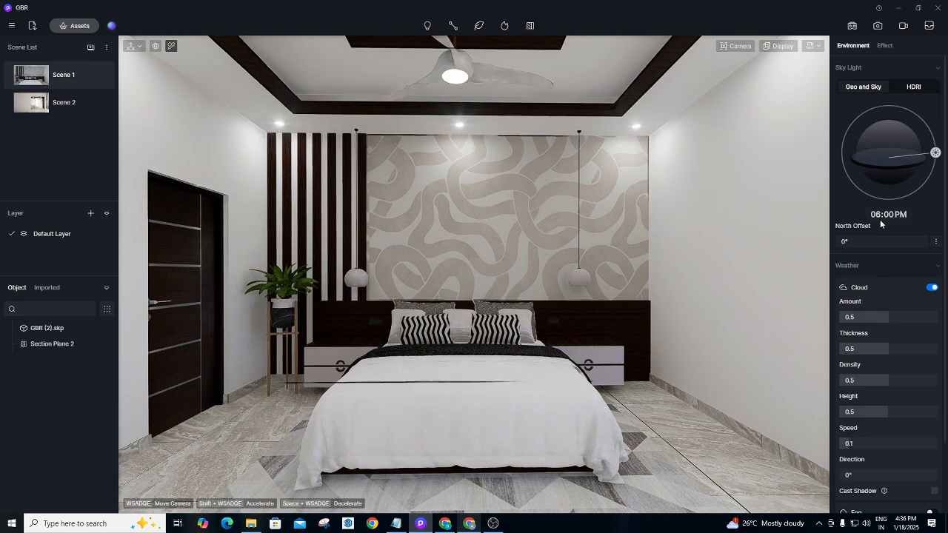
left_click(594, 321)
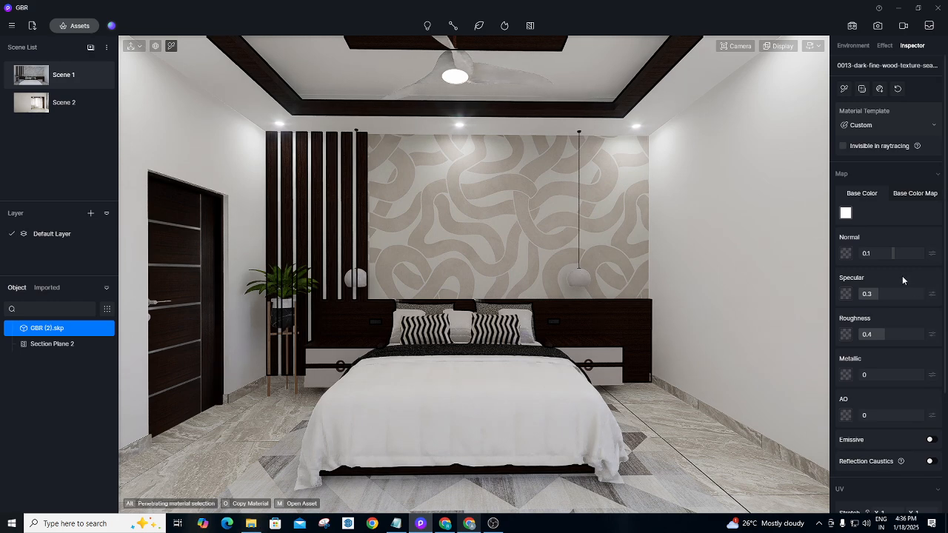
key("ctrl+s")
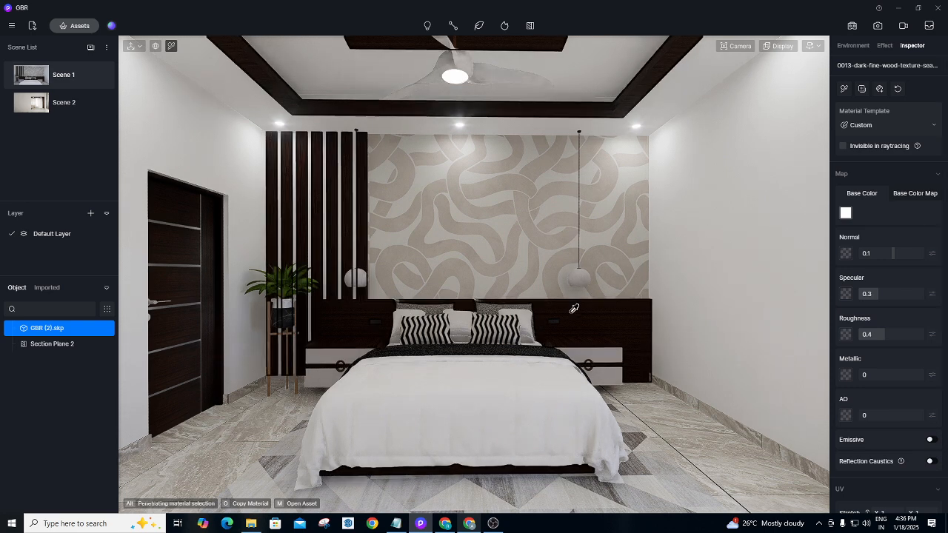
left_click(901, 9)
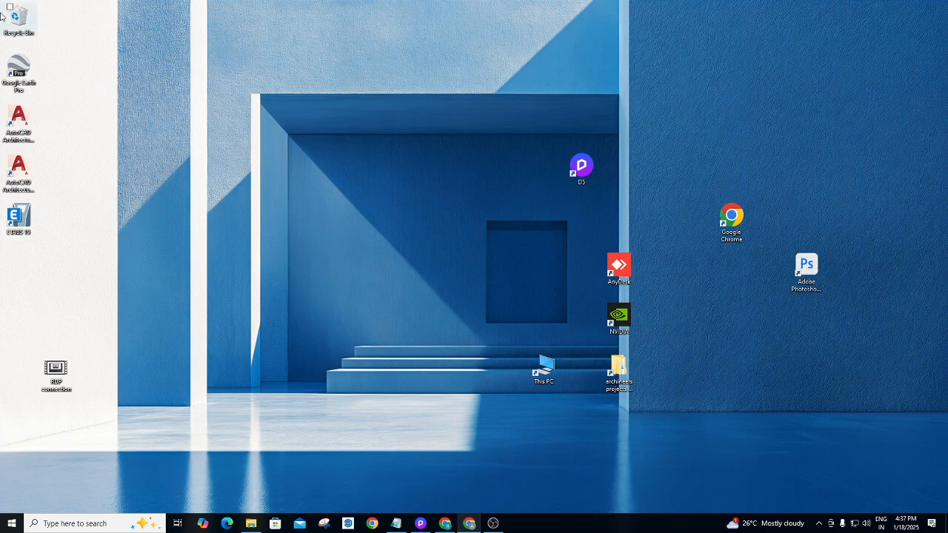
left_click(443, 523)
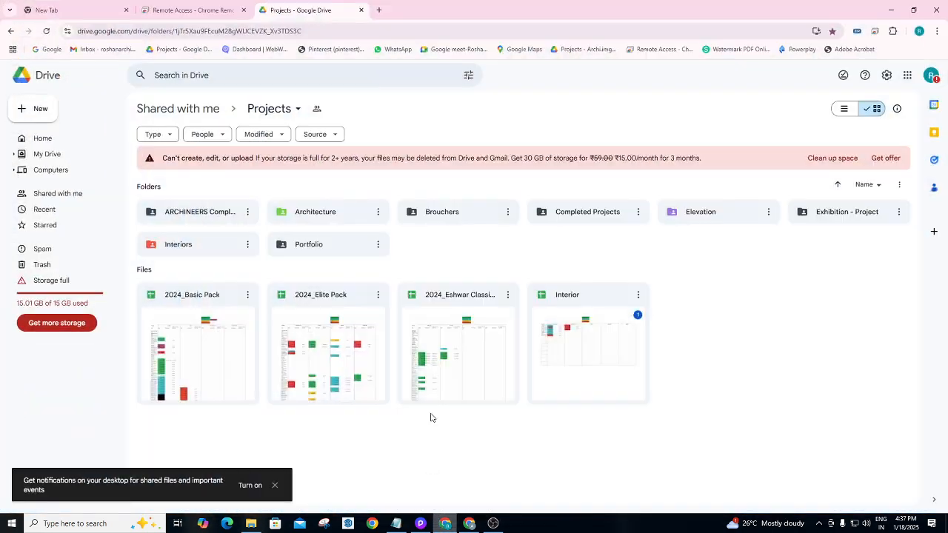
left_click(378, 11)
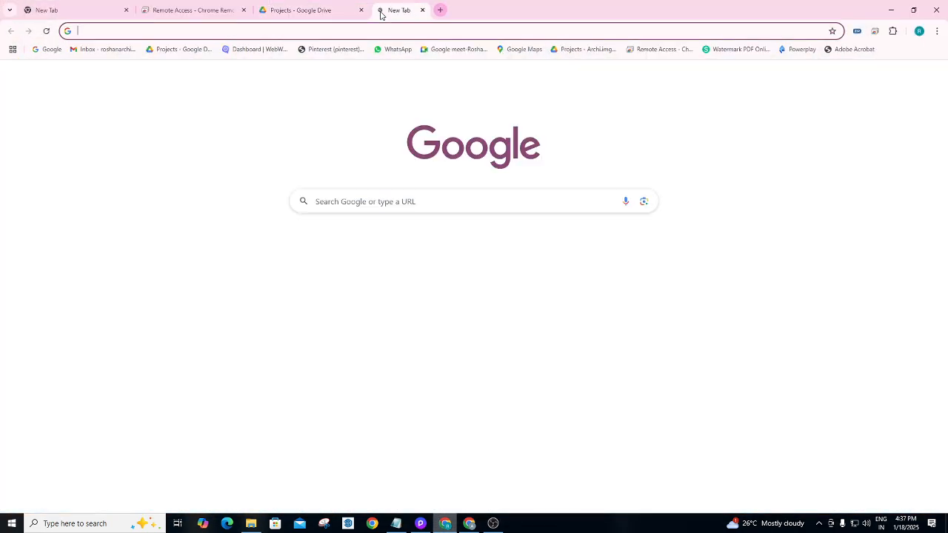
type("PIN")
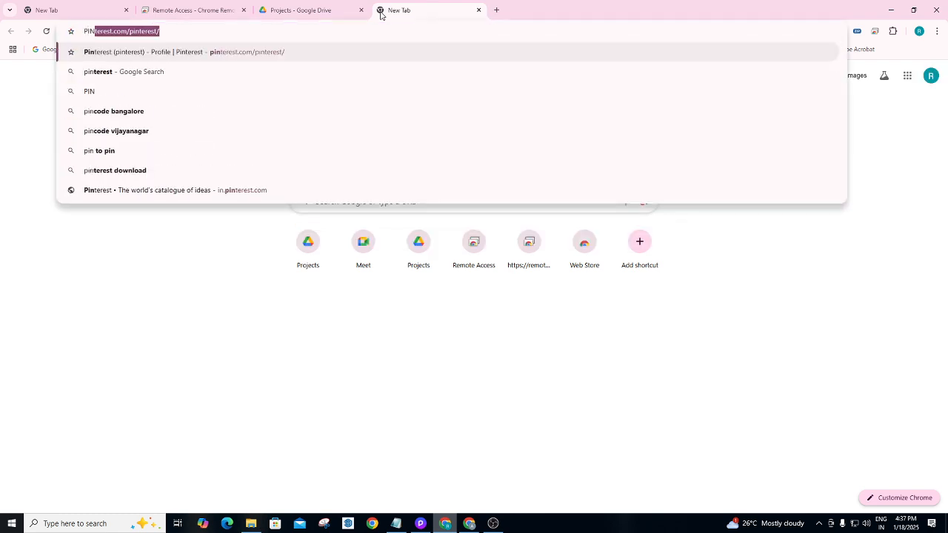
key("BackSpace")
key("BackSpace")
key("BackSpace")
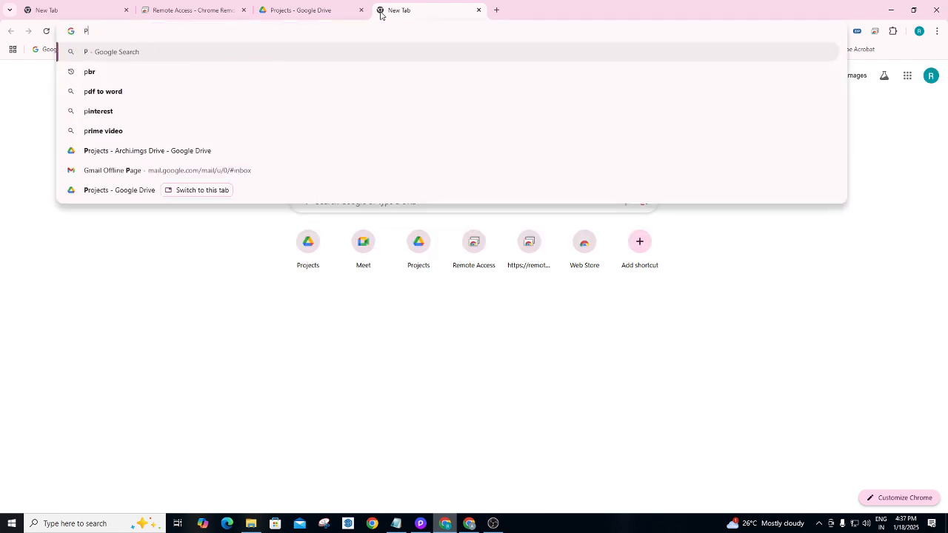
type("int")
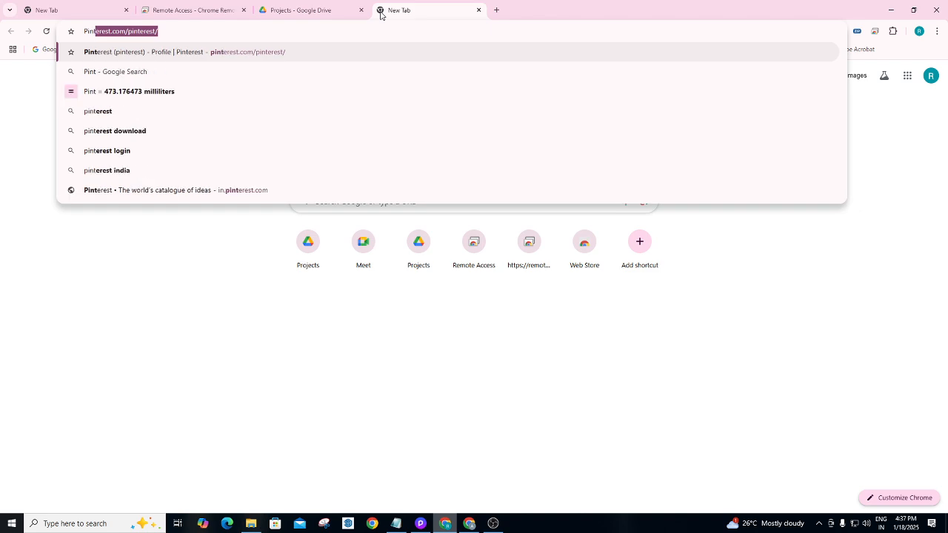
key("Return")
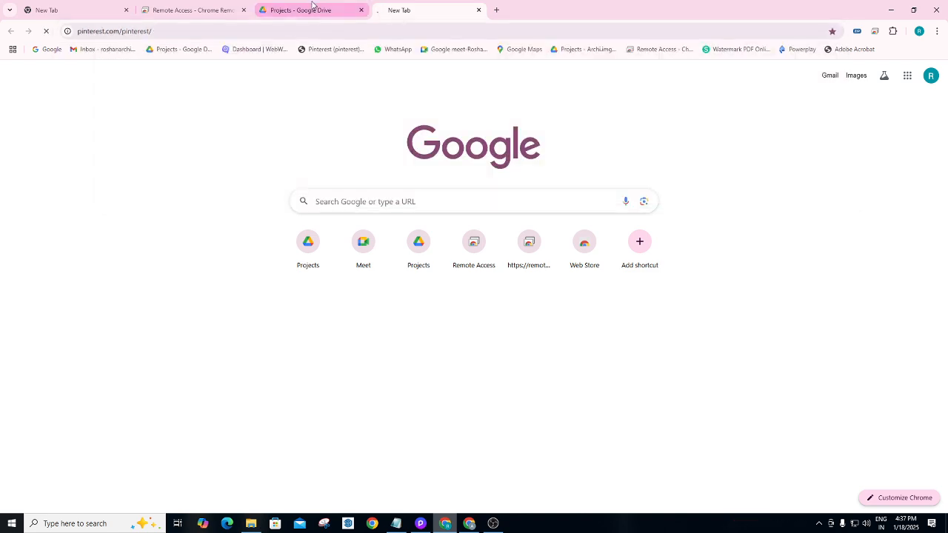
Replace the address with 'Acrylic' and start a fresh blank tab.
left_click(210, 32)
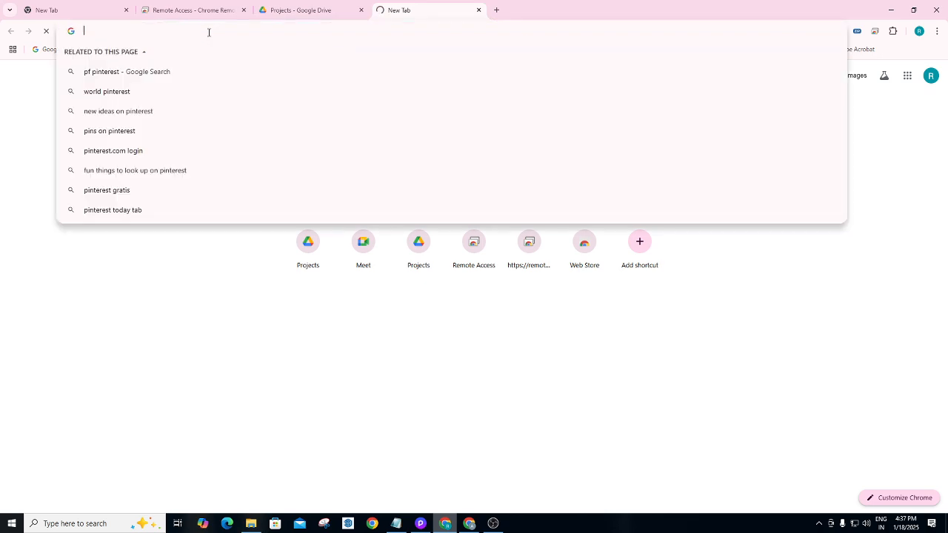
type("Acrylic")
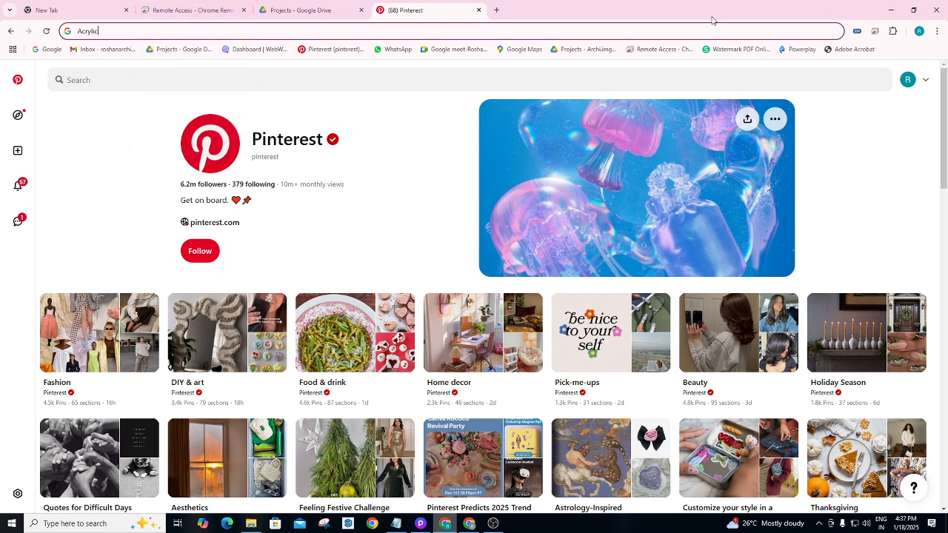
left_click(496, 10)
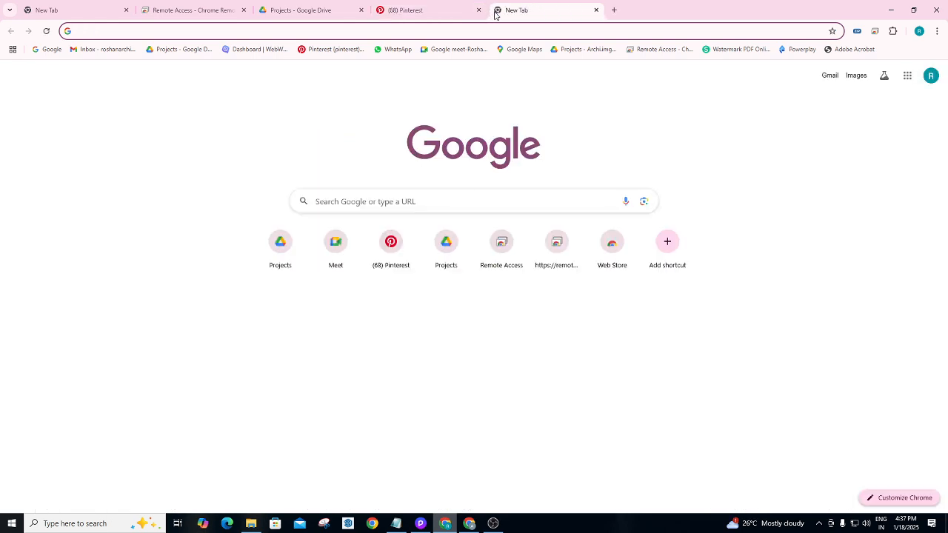
Search 'acrylic sheet Wardrobe' and preview the white acrylic sheet wardrobe image.
type("Acry")
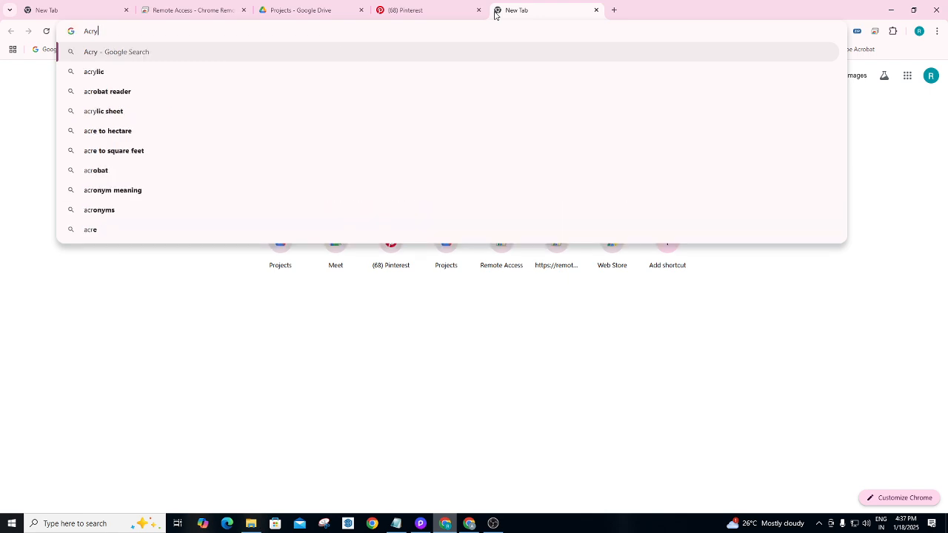
type("lic")
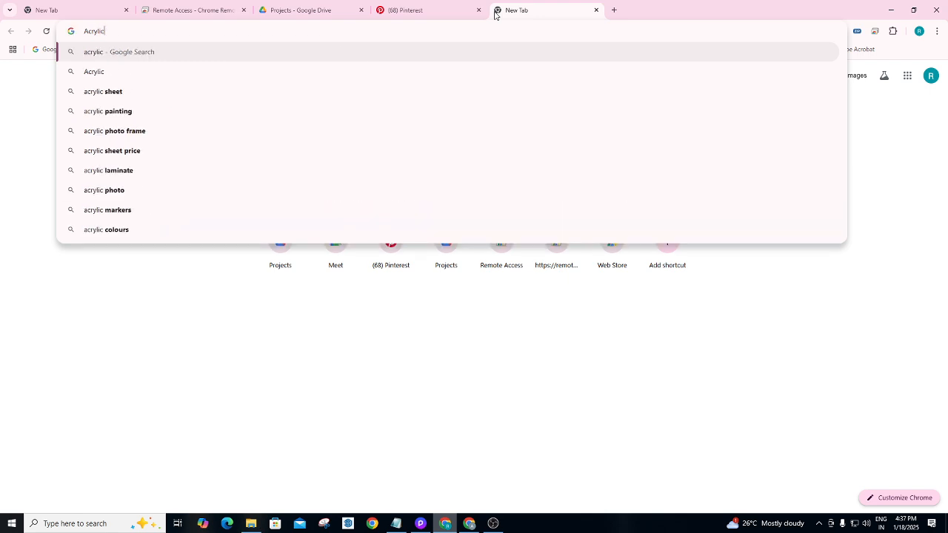
left_click(126, 98)
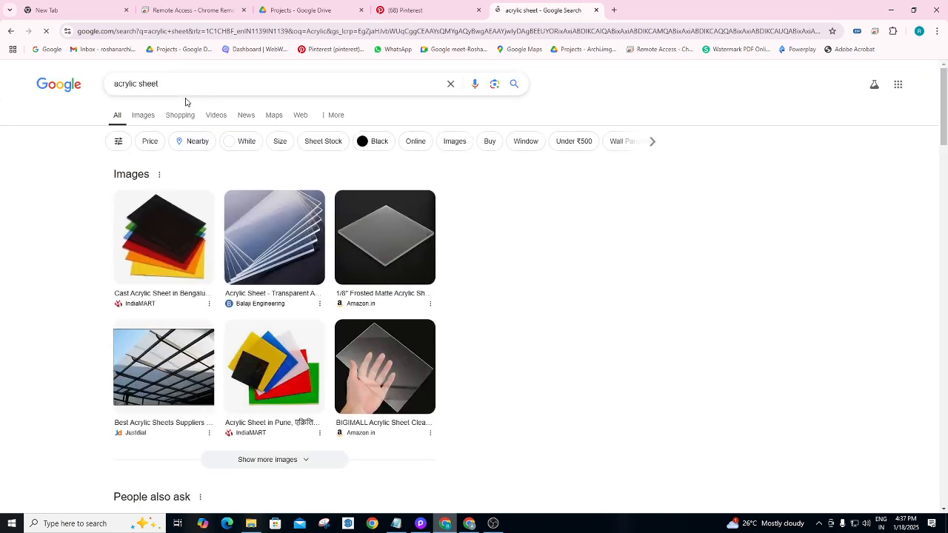
left_click(228, 79)
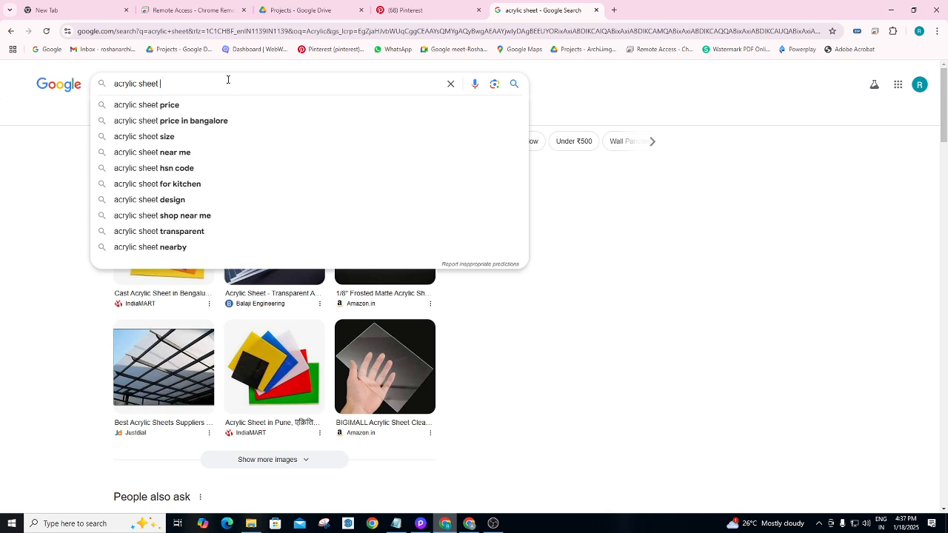
type("Wardrob")
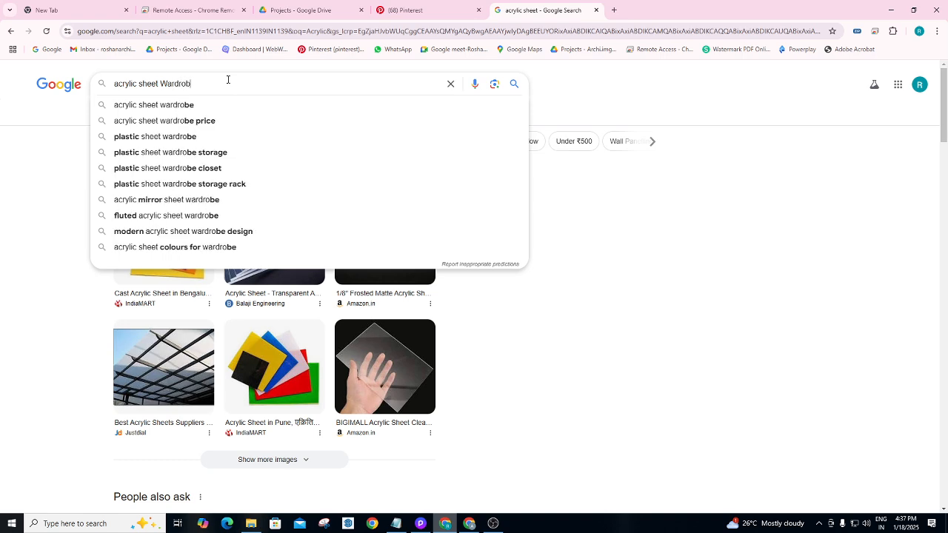
type("e")
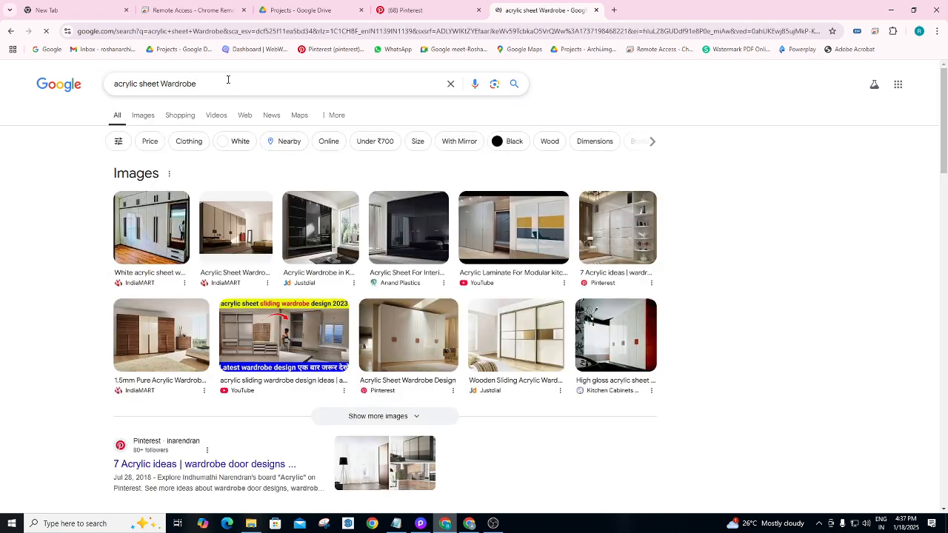
left_click(132, 234)
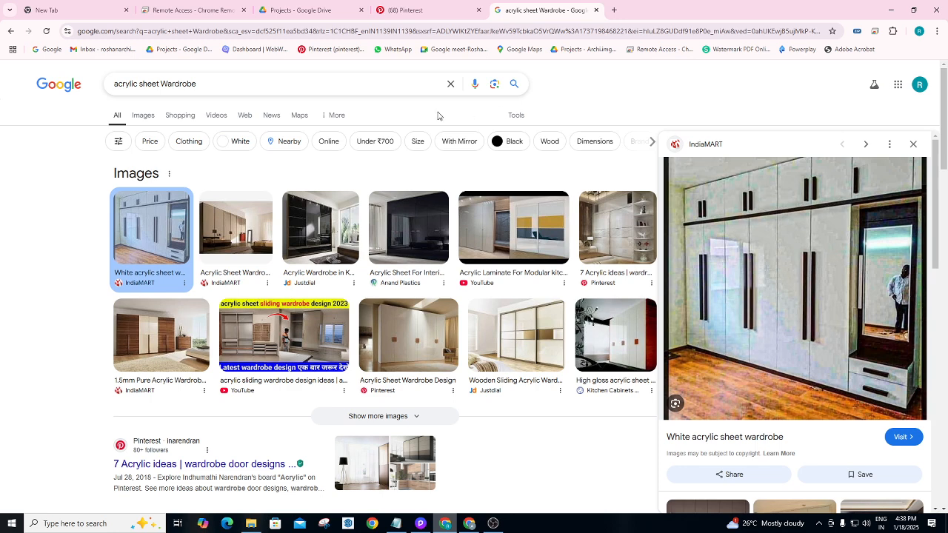
Clear the wardrobe query, lower the speaker volume to 15, and type 'Material' as a new search.
left_click(299, 83)
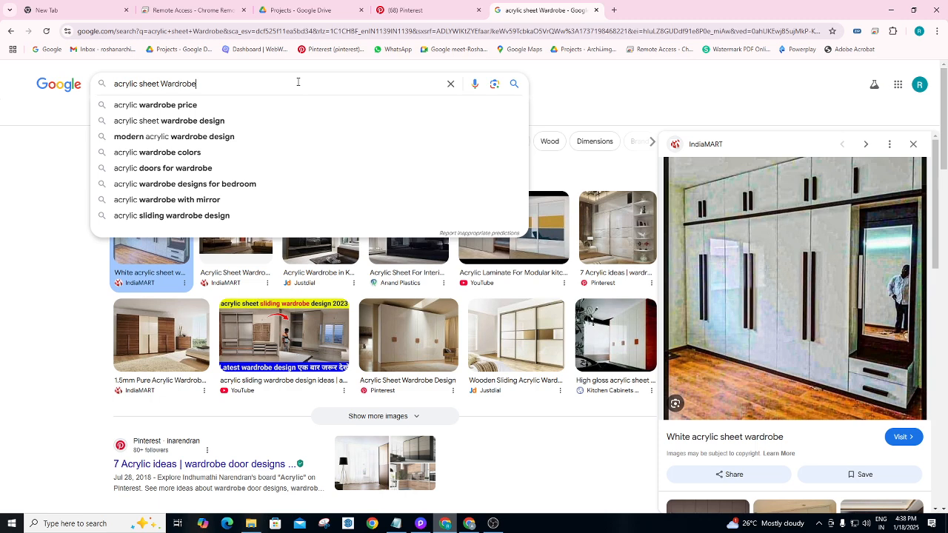
key("BackSpace")
key("BackSpace")
key("BackSpace")
key("BackSpace")
key("BackSpace")
key("BackSpace")
key("BackSpace")
key("BackSpace")
key("BackSpace")
key("BackSpace")
key("BackSpace")
key("BackSpace")
key("BackSpace")
key("BackSpace")
key("BackSpace")
key("BackSpace")
key("BackSpace")
key("BackSpace")
key("BackSpace")
key("BackSpace")
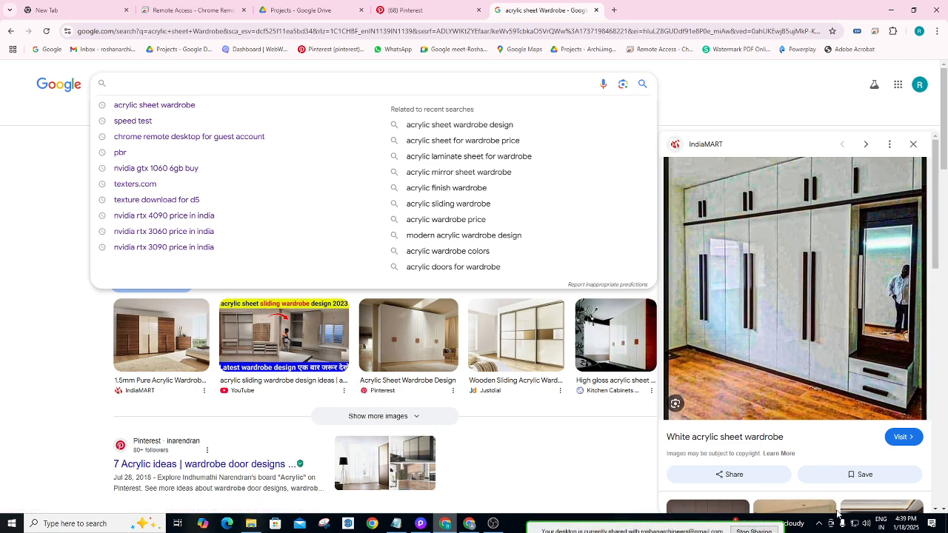
left_click(866, 523)
left_click_drag(891, 500, 822, 505)
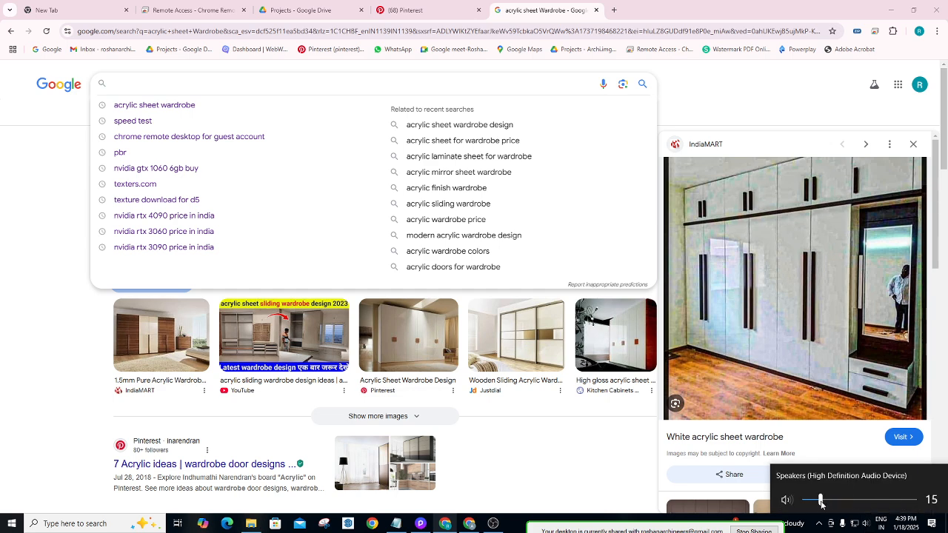
left_click(645, 452)
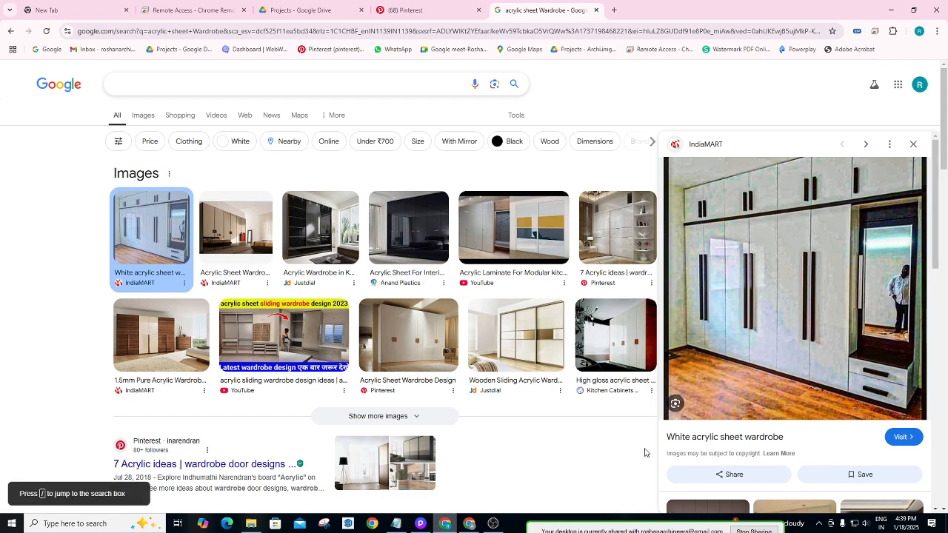
left_click(134, 88)
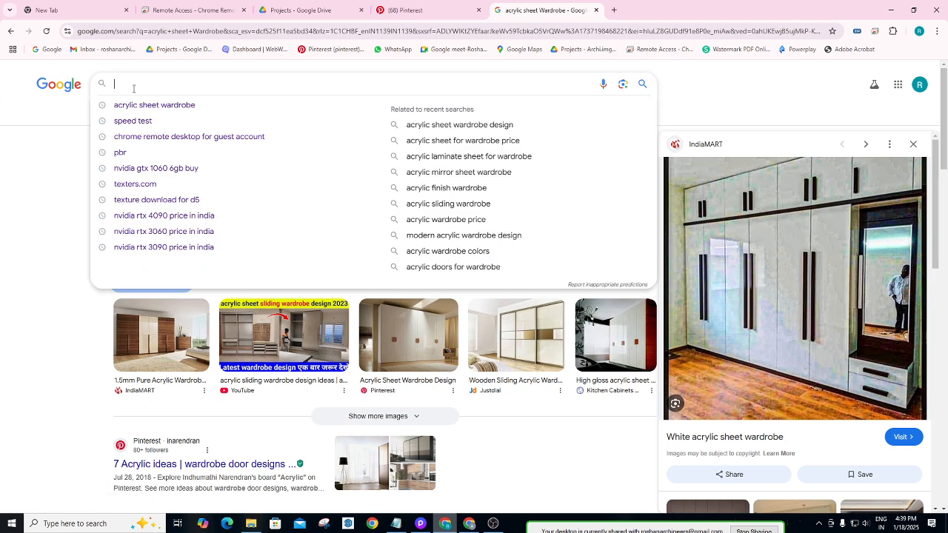
type("Material")
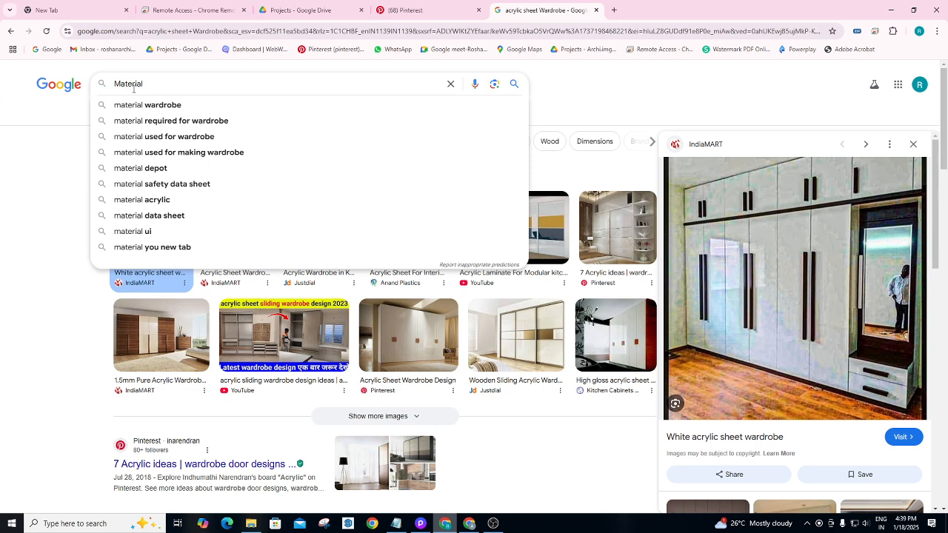
Search for Material Depot, open its website and scroll down the homepage.
left_click(136, 167)
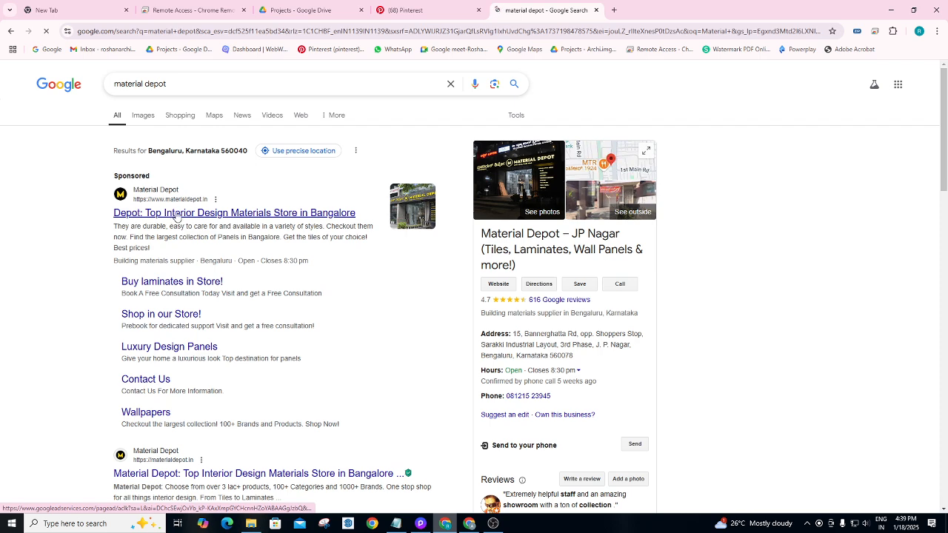
left_click(192, 214)
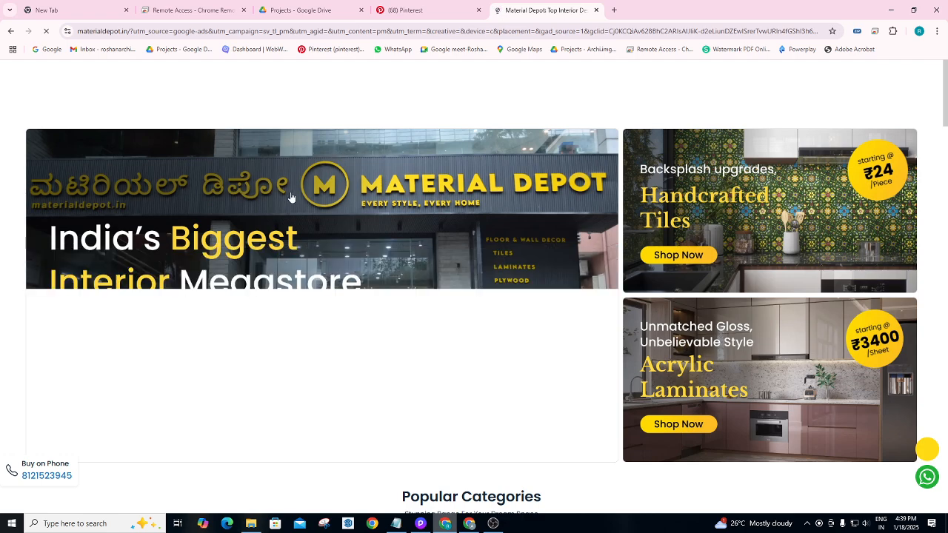
scroll(335, 218, "down", 2)
scroll(363, 261, "down", 1)
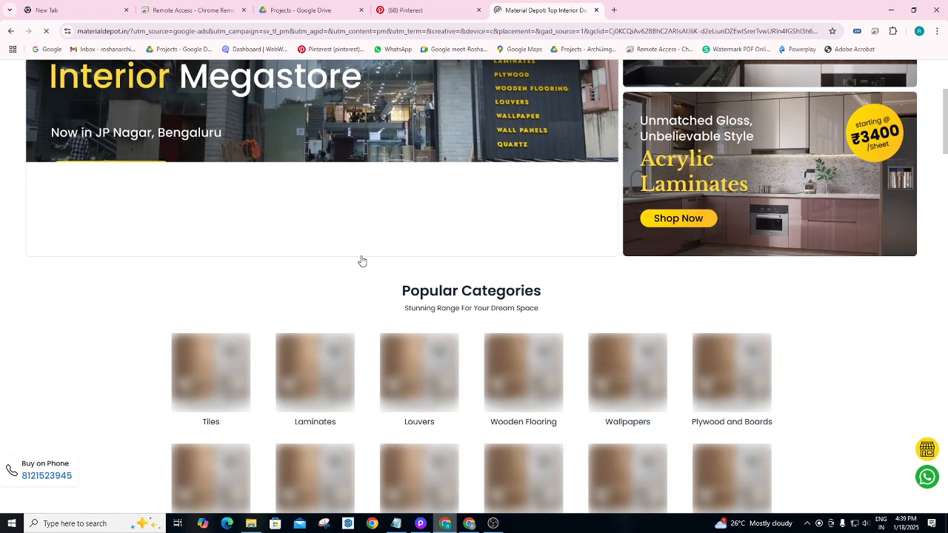
scroll(313, 286, "down", 1)
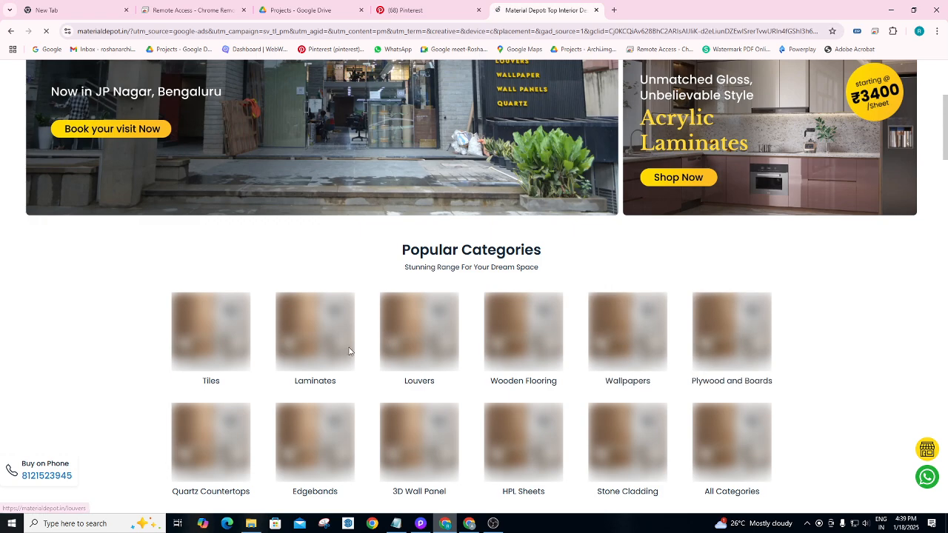
scroll(340, 356, "down", 1)
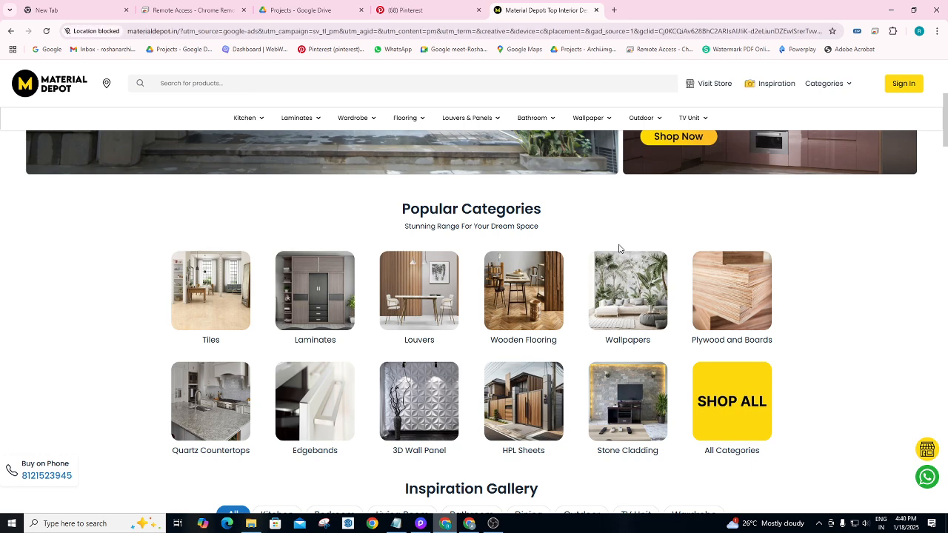
Open the Laminates category, scroll the listing and dismiss the delivery pincode prompt.
left_click(326, 285)
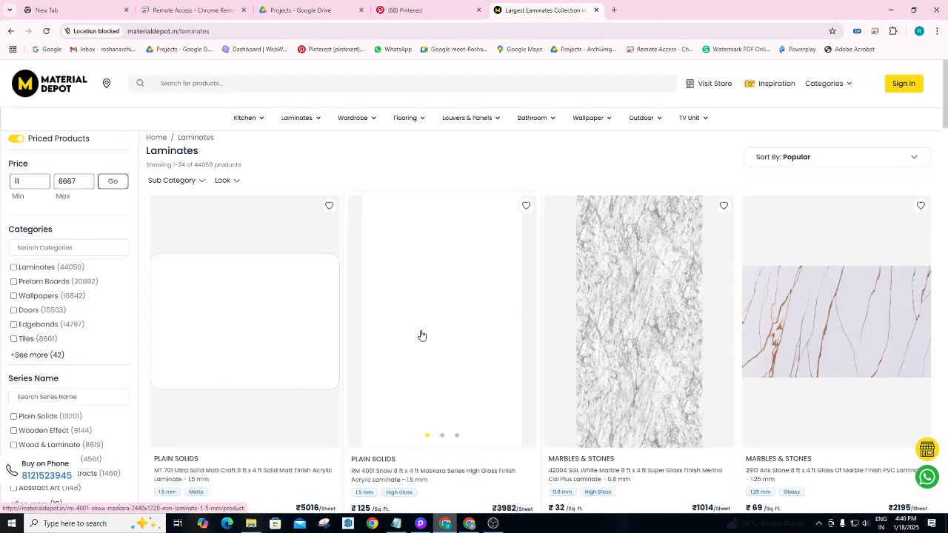
scroll(429, 286, "down", 2)
scroll(436, 279, "down", 2)
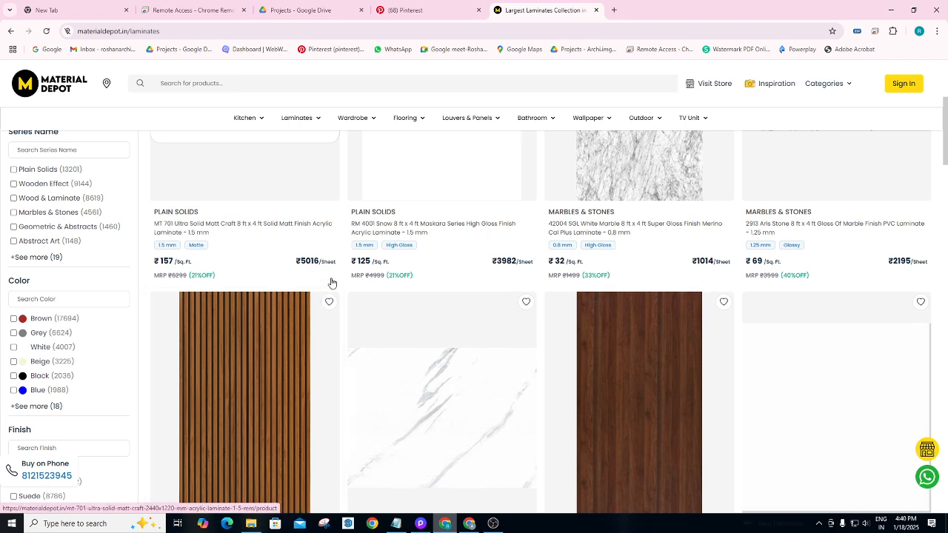
scroll(610, 263, "down", 1)
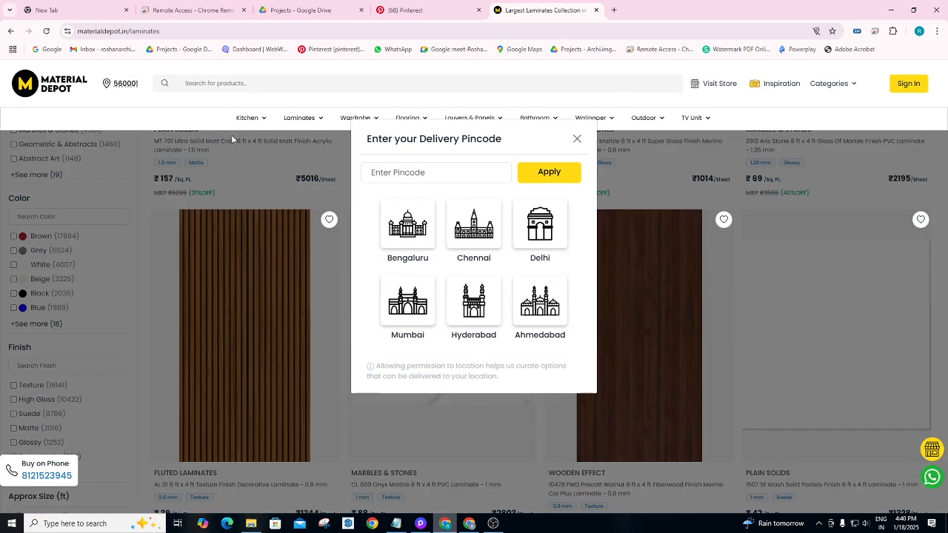
left_click(576, 141)
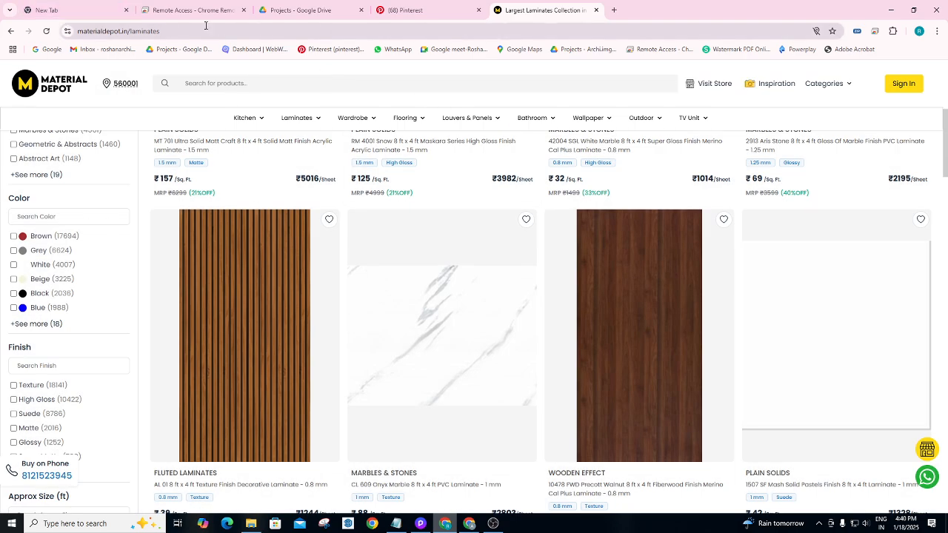
left_click(612, 11)
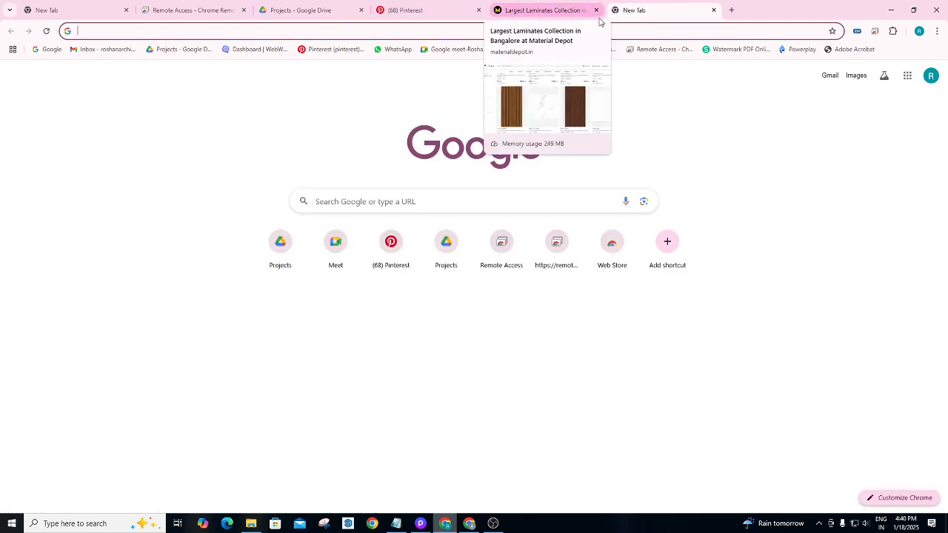
Search Google for 'matte finish laminate for wardrobe'.
type("mat")
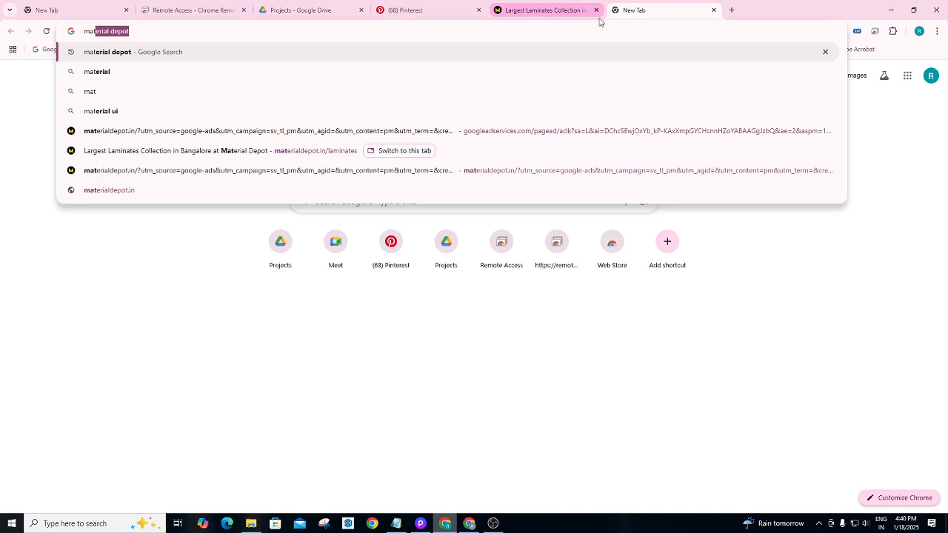
type("e fin")
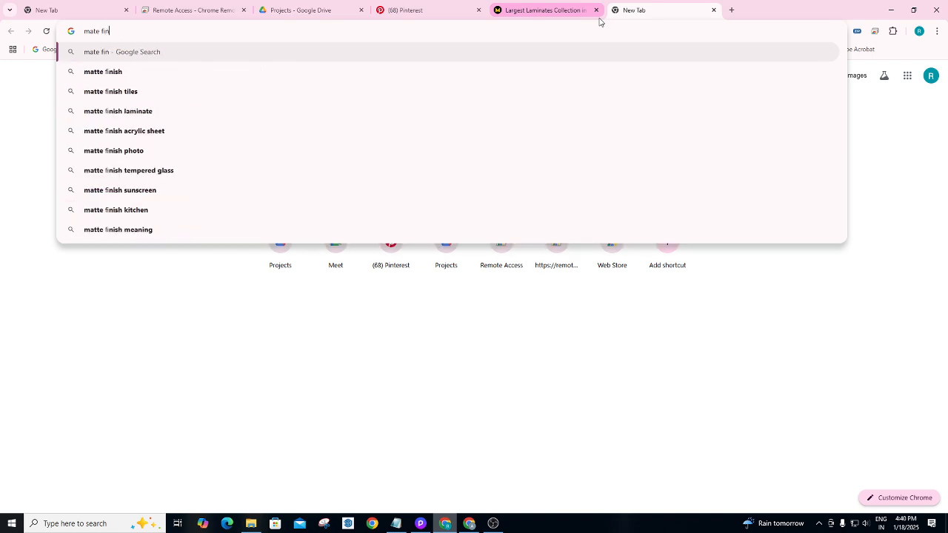
type("ish ")
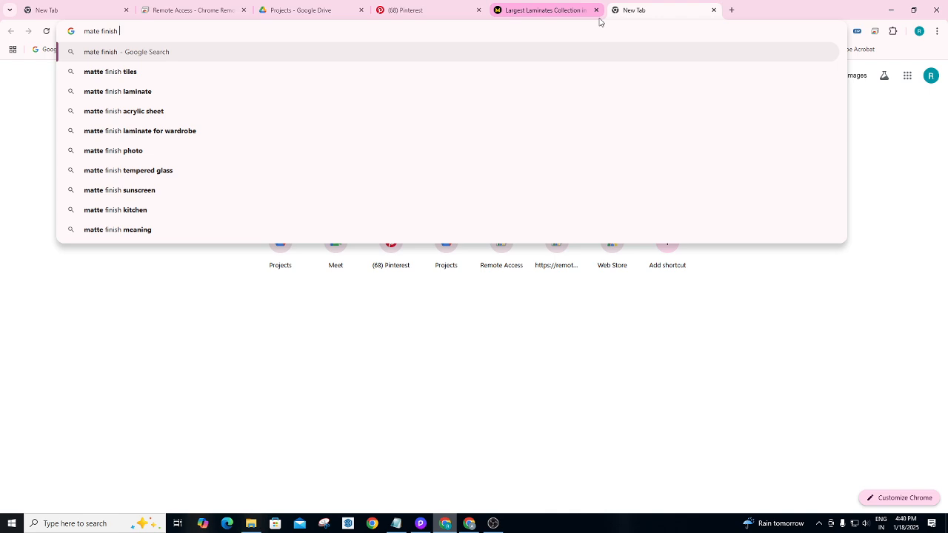
type("laminate")
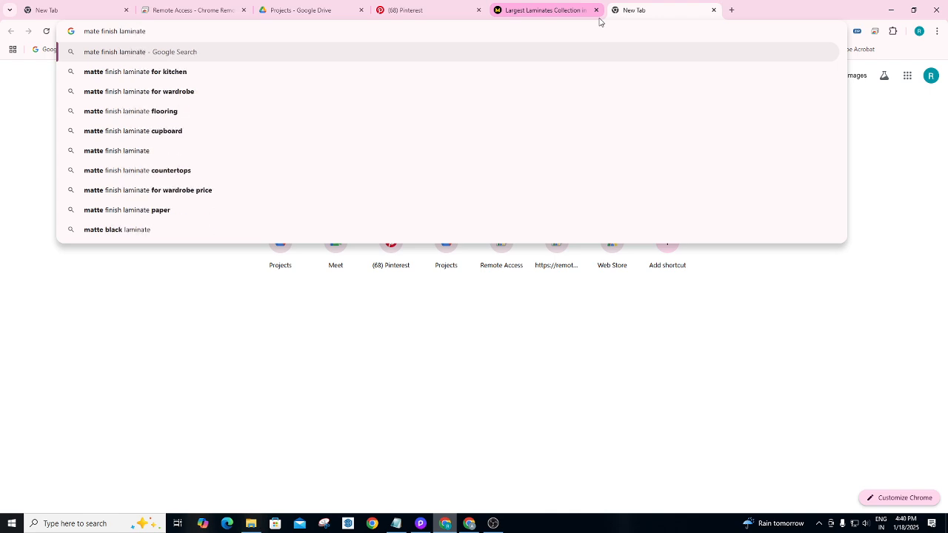
left_click(176, 92)
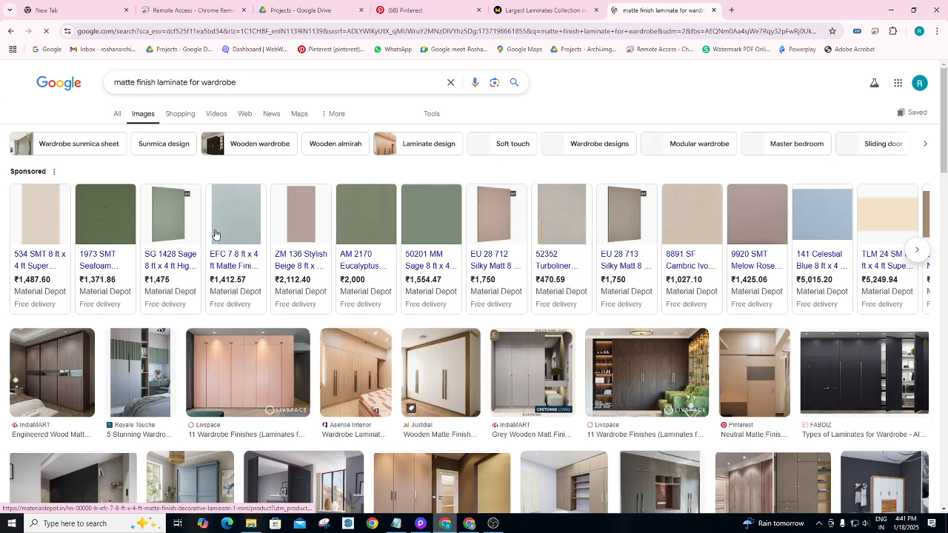
scroll(171, 282, "down", 1)
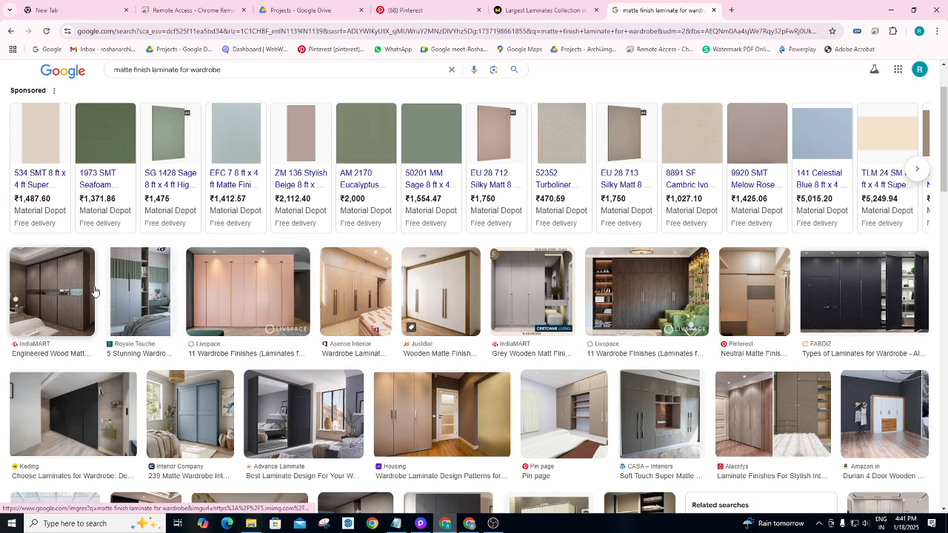
Preview the Neutral Matte Finish, Housing and Shutterstock wardrobe images, then minimize Chrome.
left_click(757, 289)
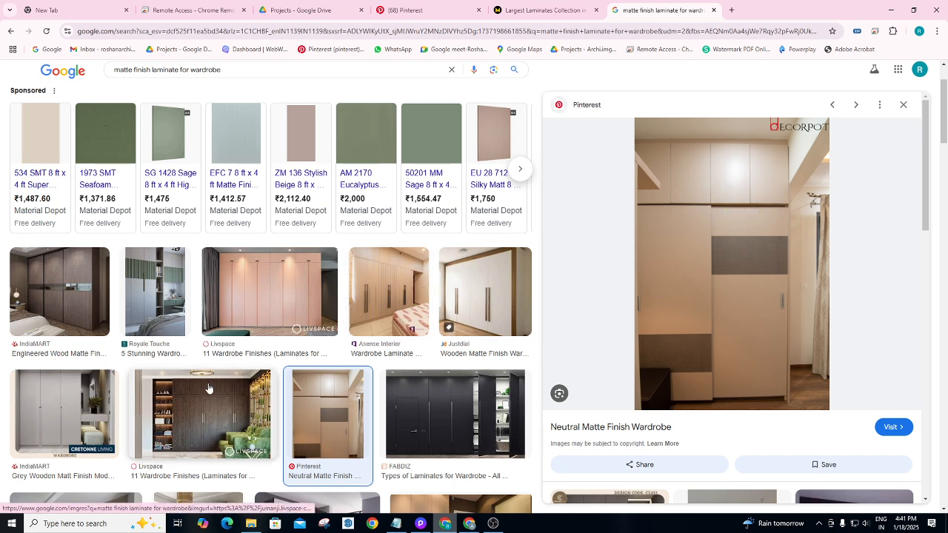
scroll(459, 401, "down", 1)
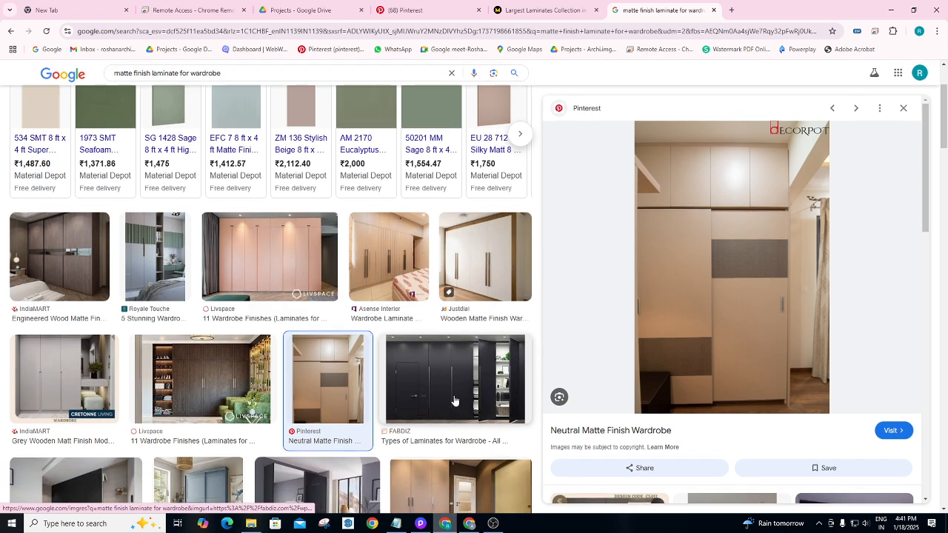
left_click(421, 463)
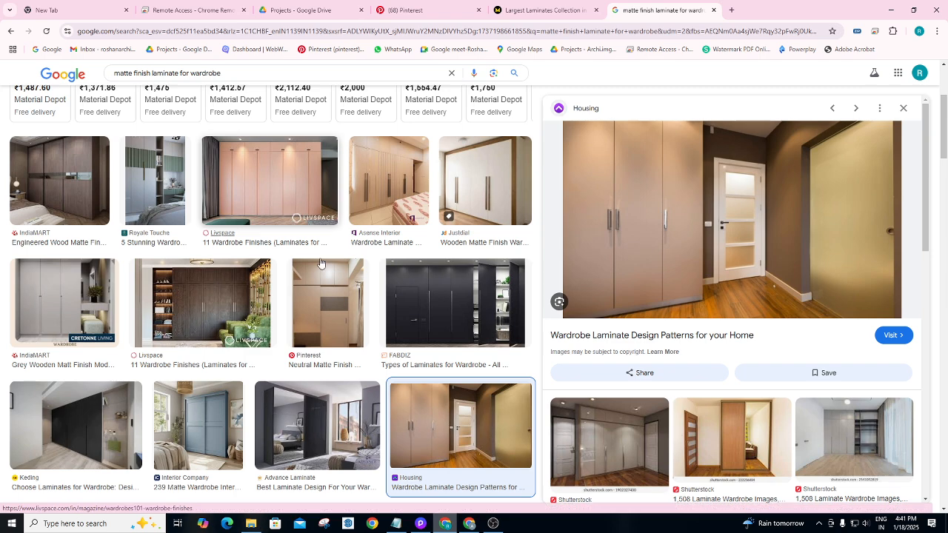
left_click(621, 440)
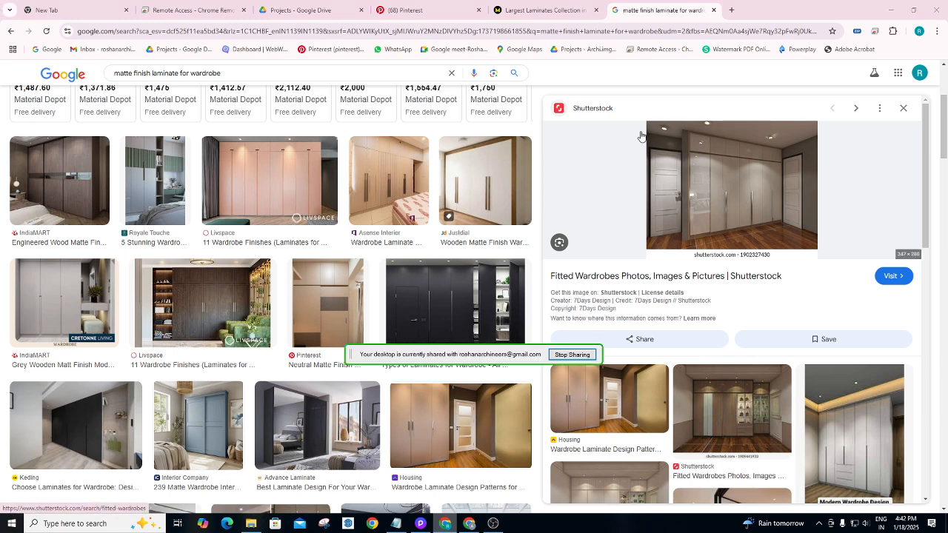
left_click(890, 18)
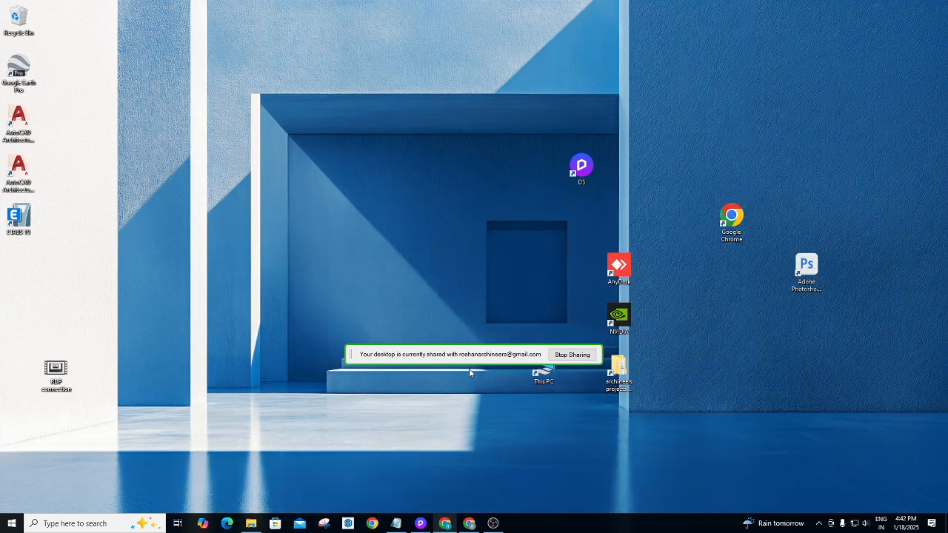
Restore D5 Render and fly the camera down onto the left nightstand's drawers.
left_click_drag(469, 357, 124, 505)
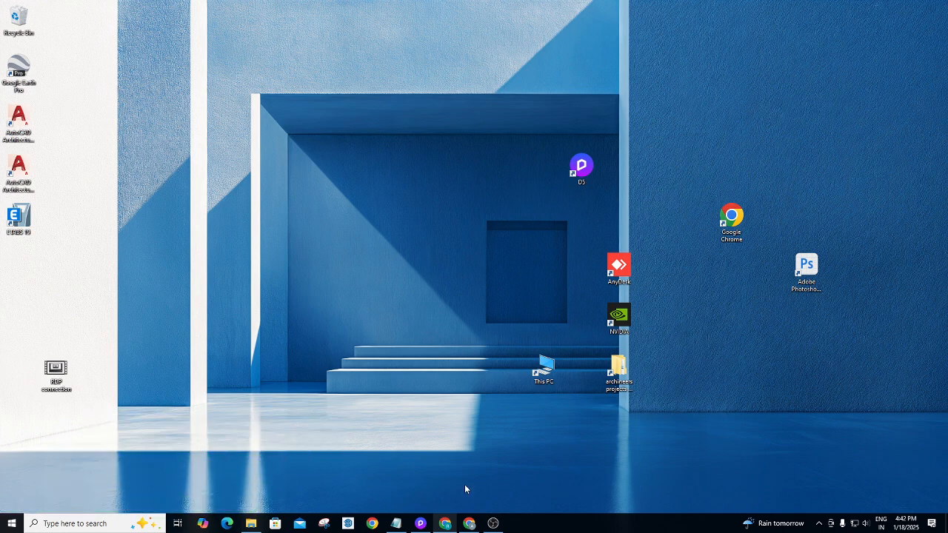
left_click(420, 524)
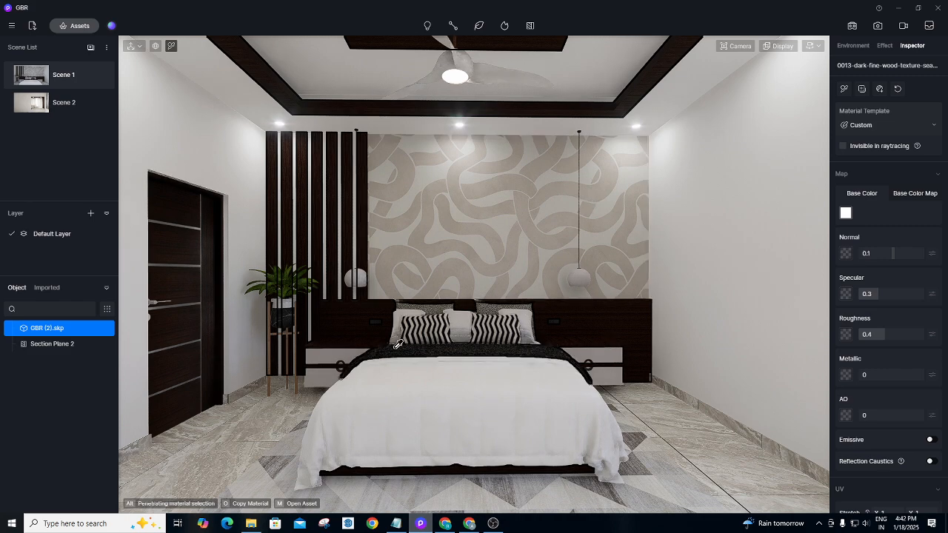
key("w")
key("a")
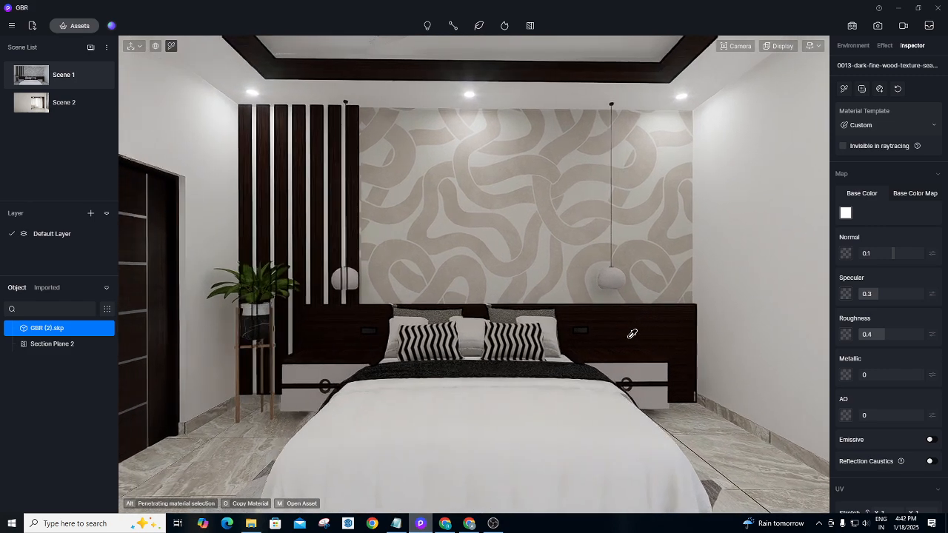
key("w")
scroll(516, 326, "up", 1)
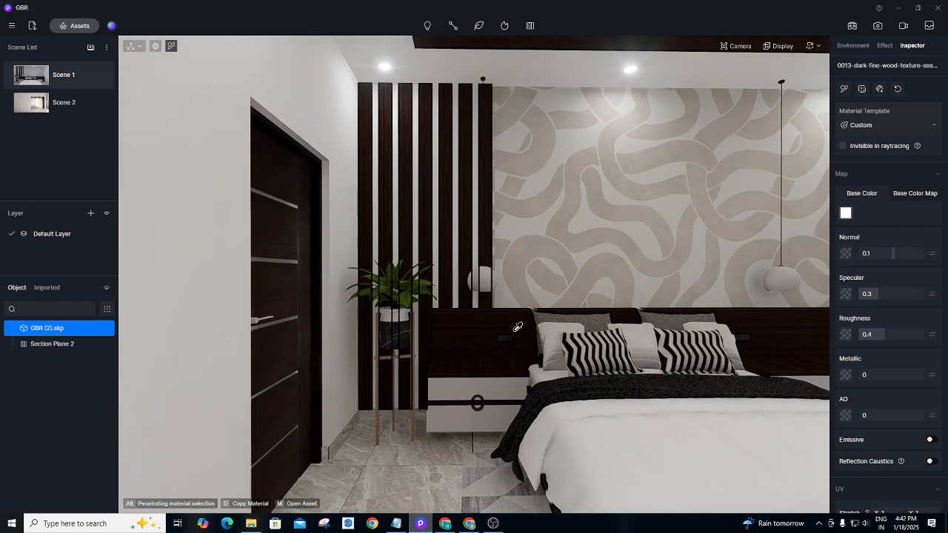
right_click_drag(516, 326, 497, 380)
mouse_move(502, 322)
right_mouse_down()
mouse_move(501, 382)
mouse_move(509, 332)
right_mouse_up()
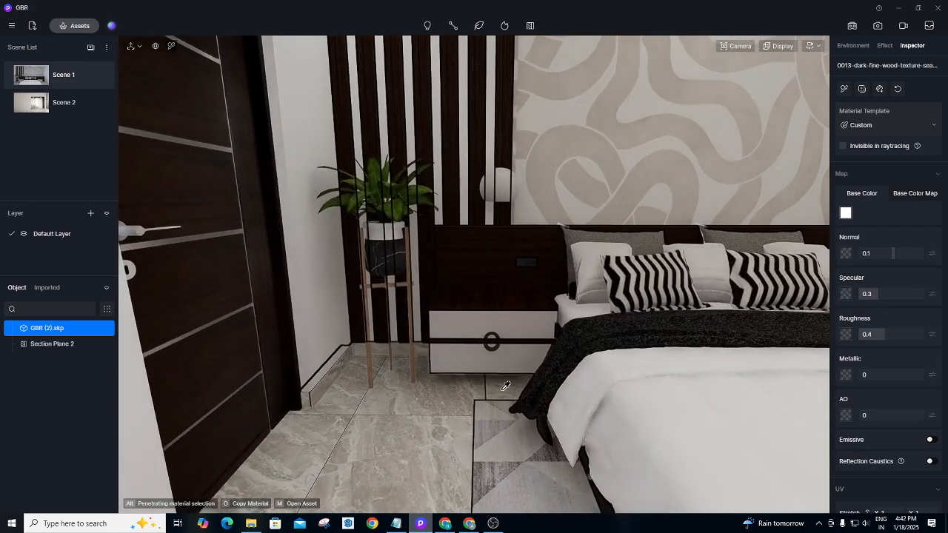
scroll(509, 334, "up", 2)
scroll(497, 331, "up", 3)
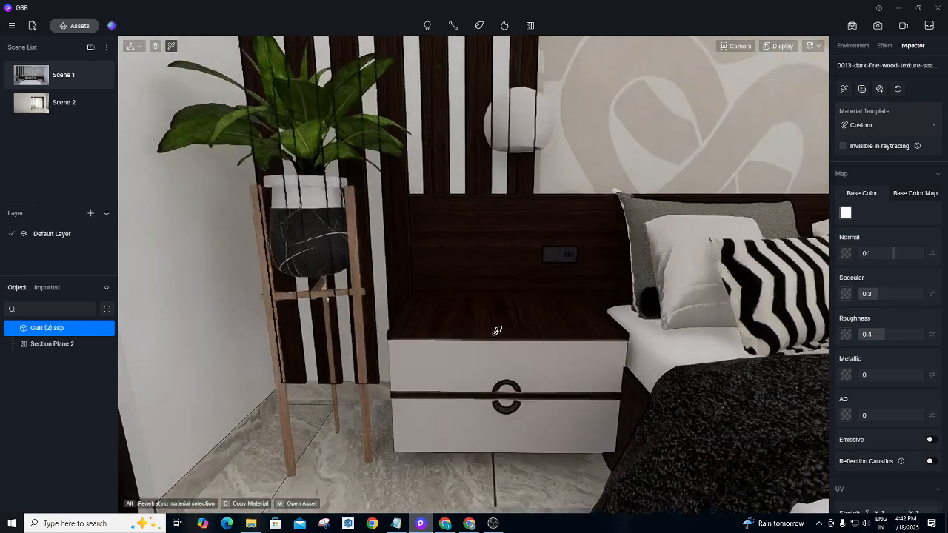
right_click_drag(489, 334, 489, 370)
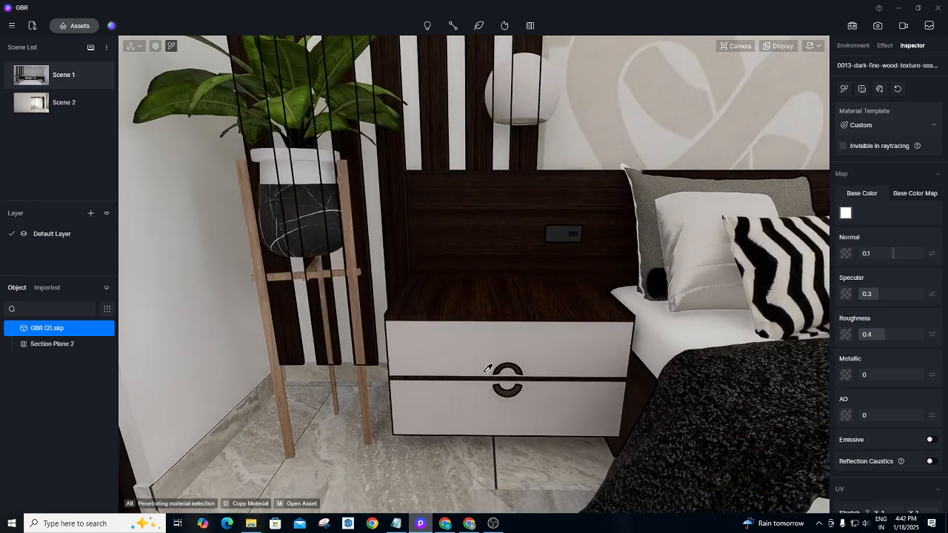
Select White Glaze Porcelain from the library's Ceramic materials and close the Assets window.
left_click(65, 24)
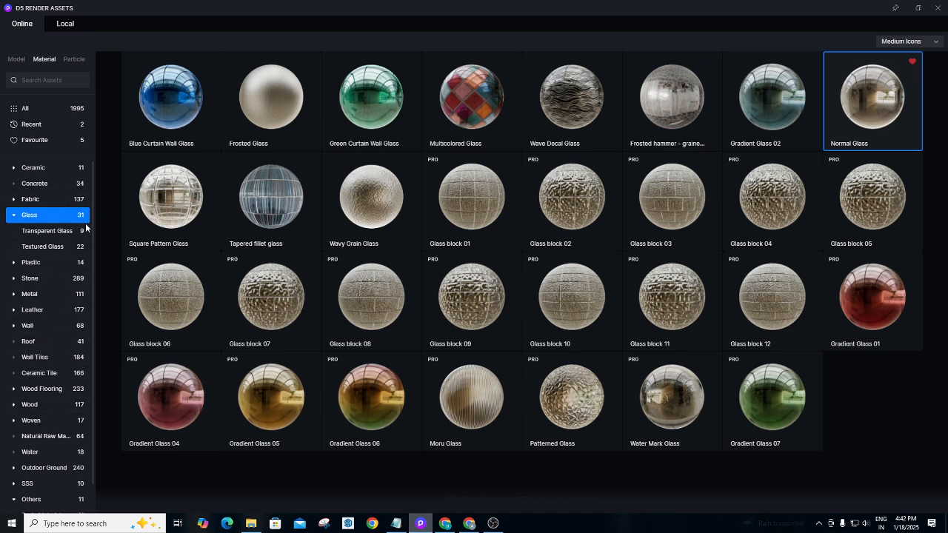
left_click_drag(94, 234, 93, 221)
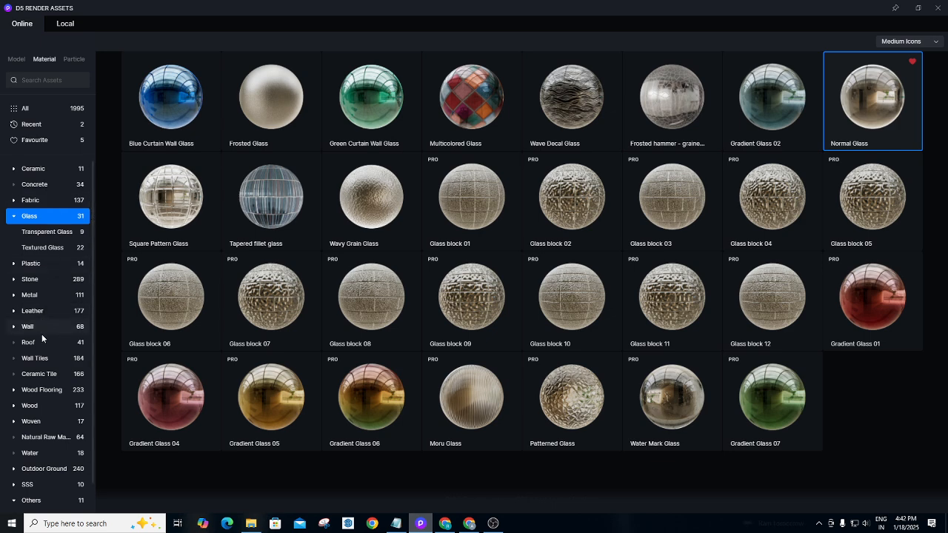
left_click(54, 170)
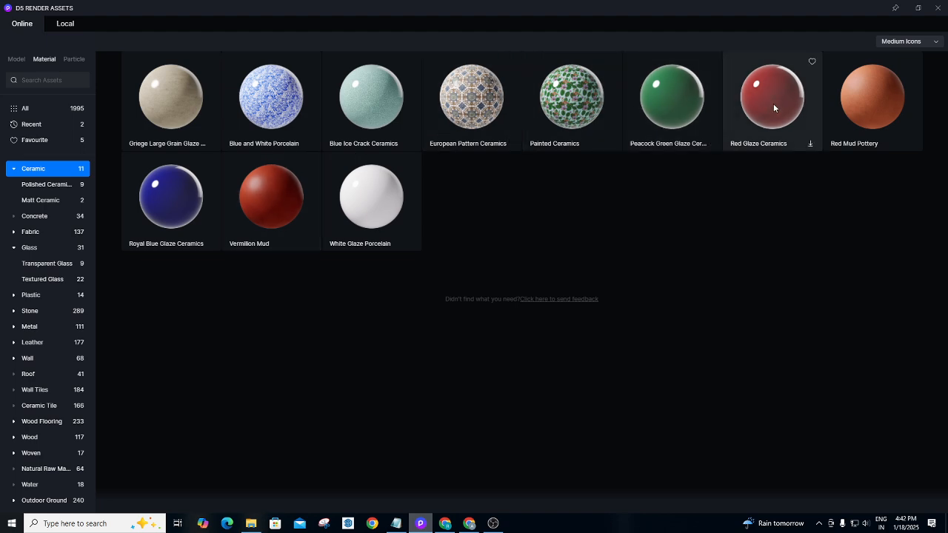
left_click(386, 212)
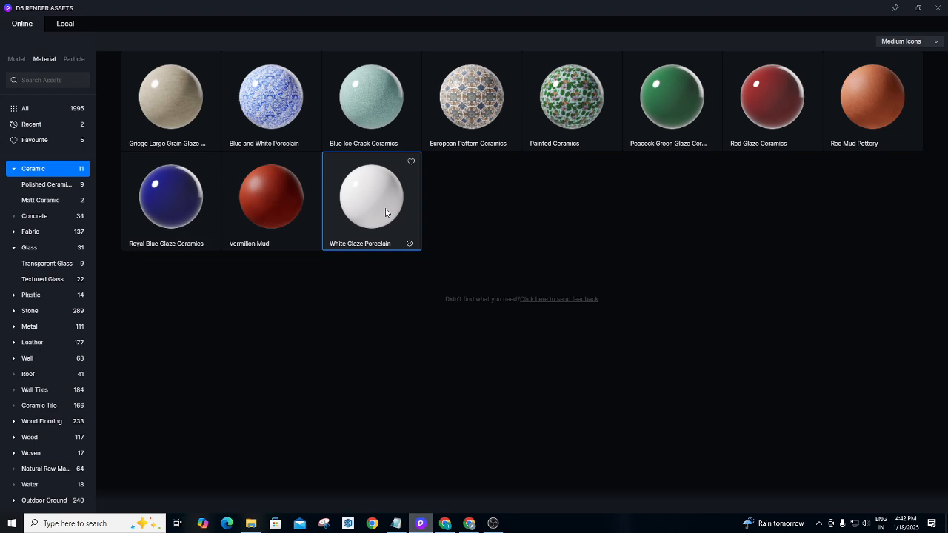
left_click(938, 9)
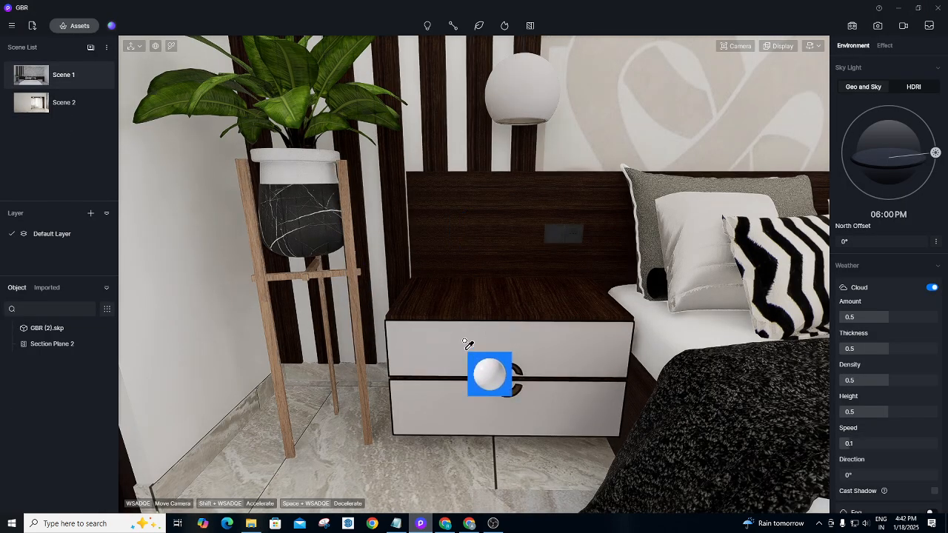
Apply White Glaze Porcelain to both drawer fronts and tint its base colour to hue 34, saturation 10.
left_click(489, 333)
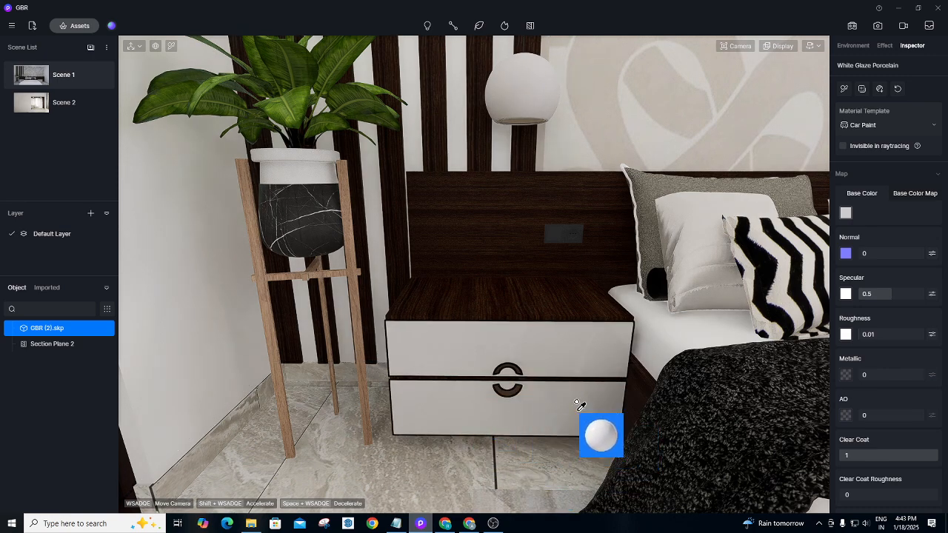
left_click(540, 370)
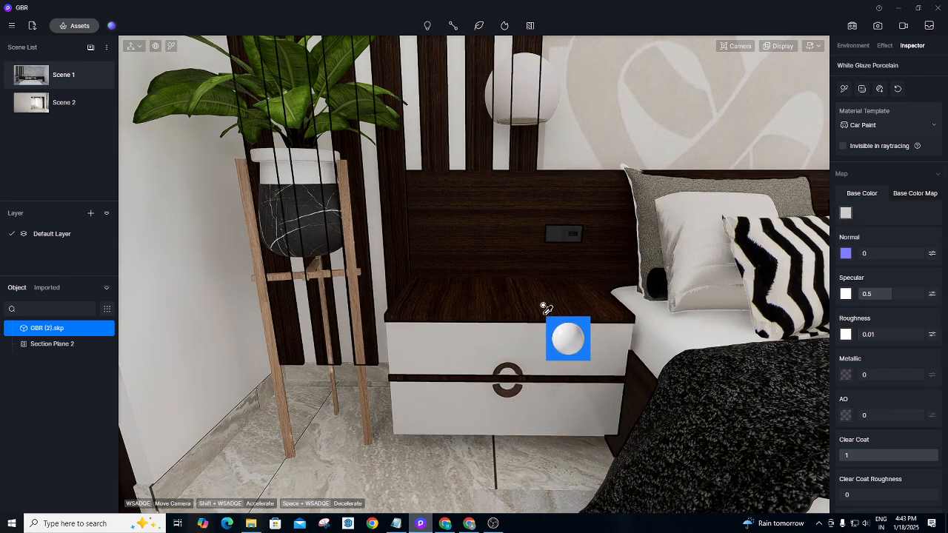
left_click(846, 213)
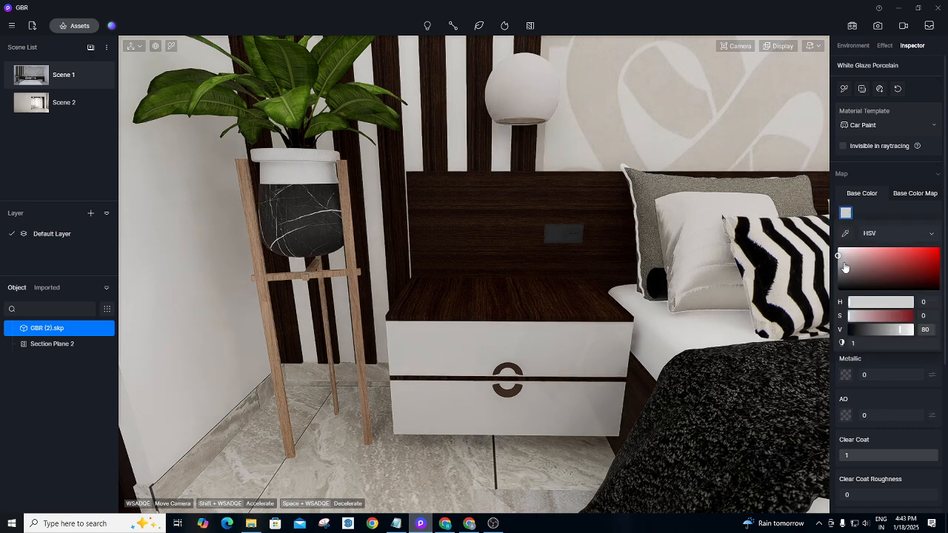
left_click_drag(851, 301, 856, 301)
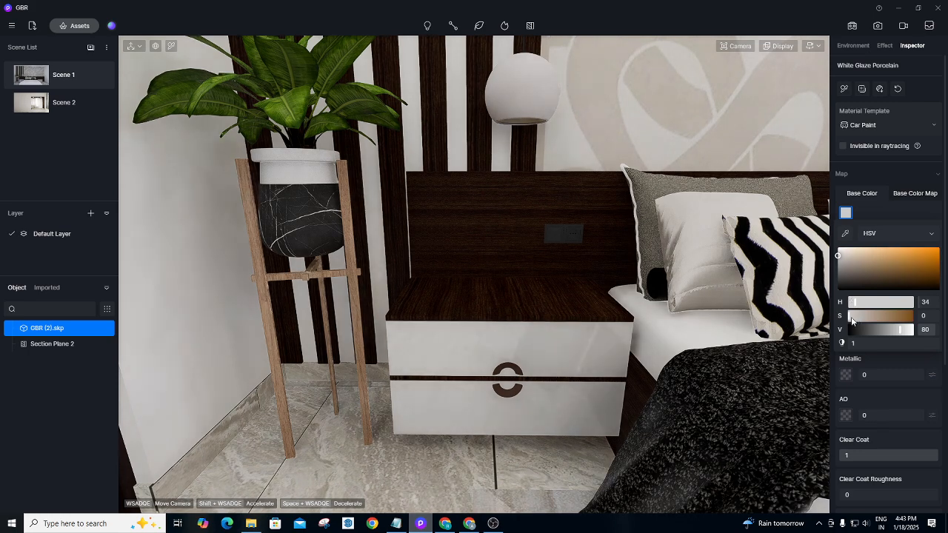
left_click_drag(852, 316, 896, 330)
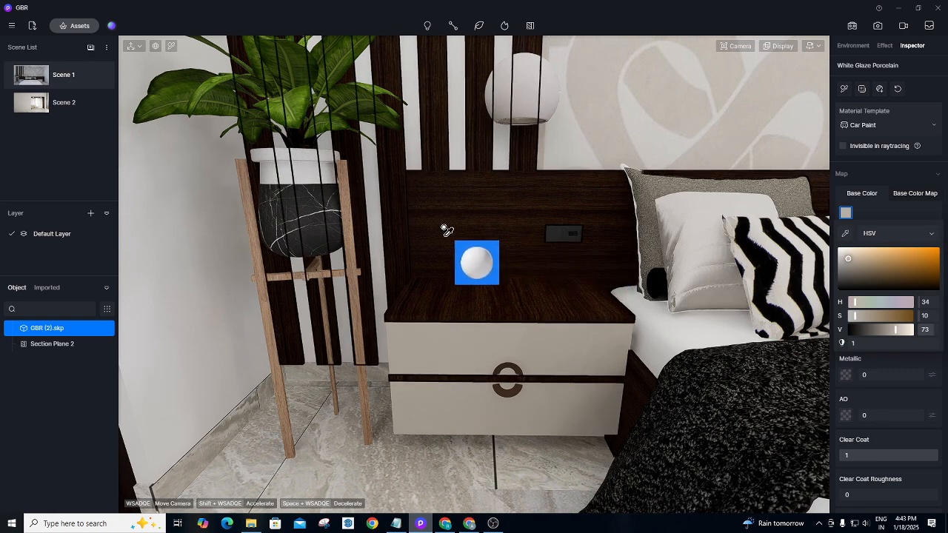
left_click(77, 26)
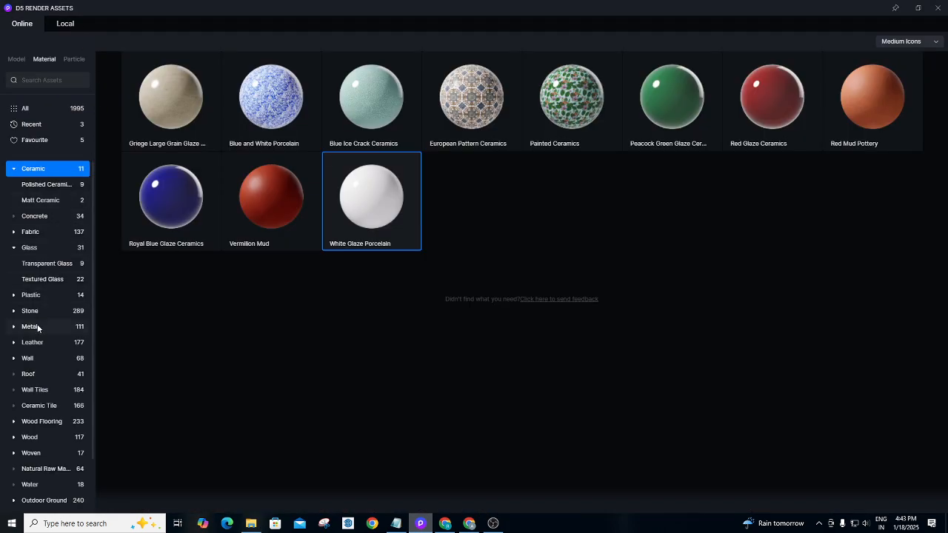
Browse the library's Metal materials and take Mirror Purple Copper back into the scene.
left_click(938, 7)
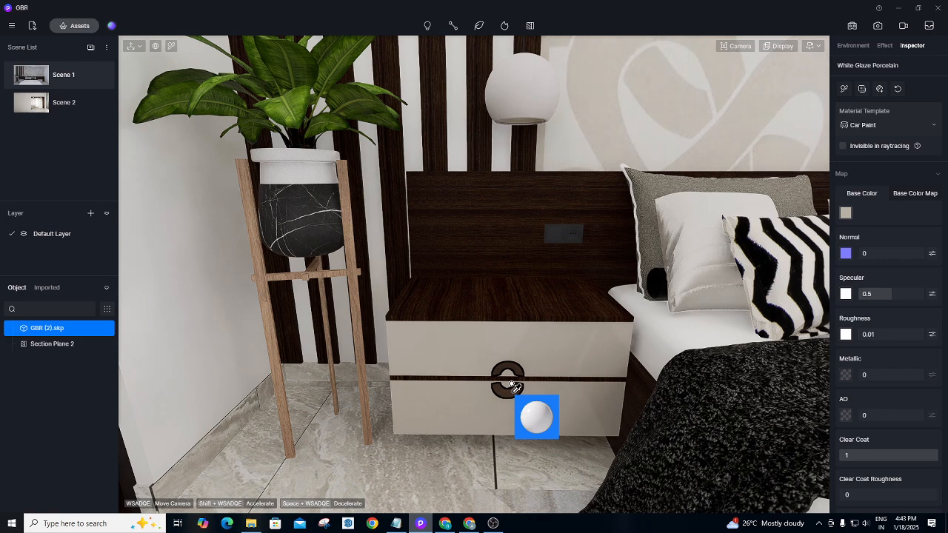
left_click(80, 25)
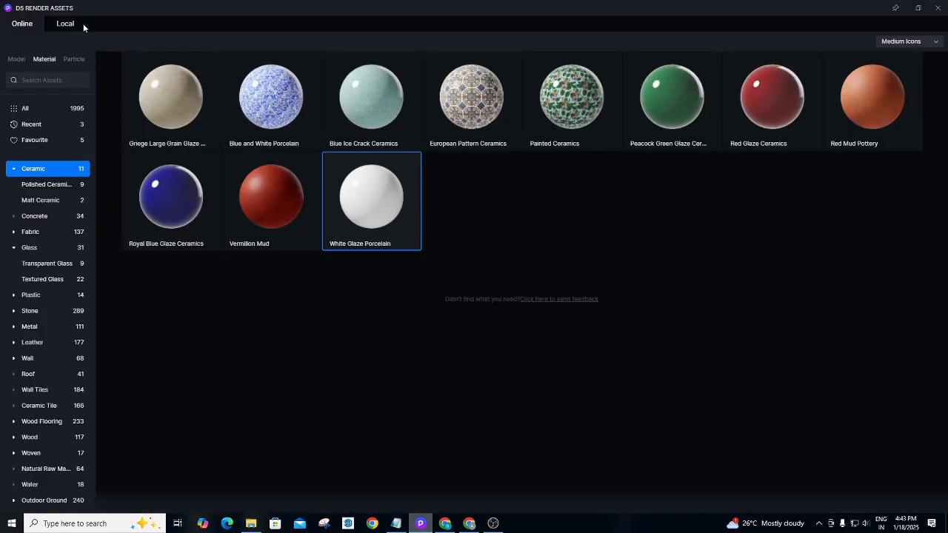
left_click(36, 331)
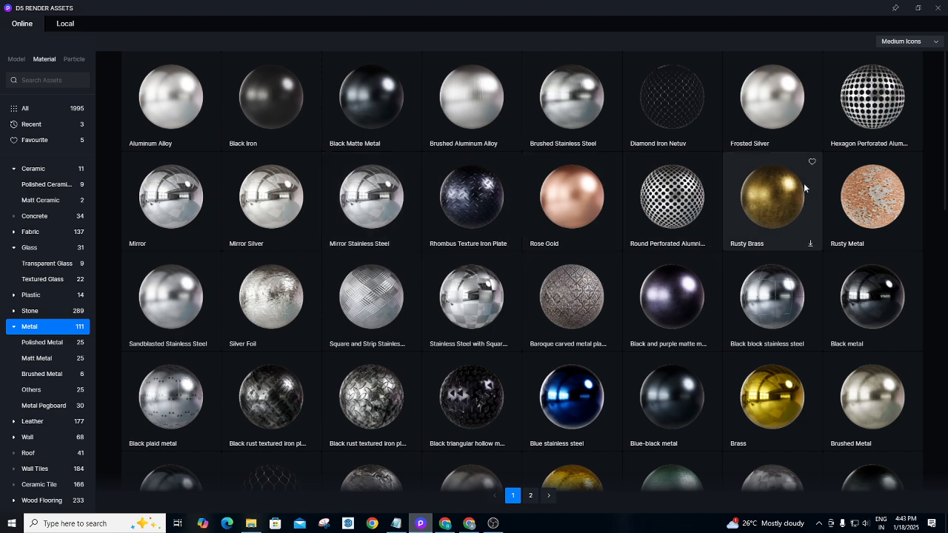
scroll(941, 228, "down", 3)
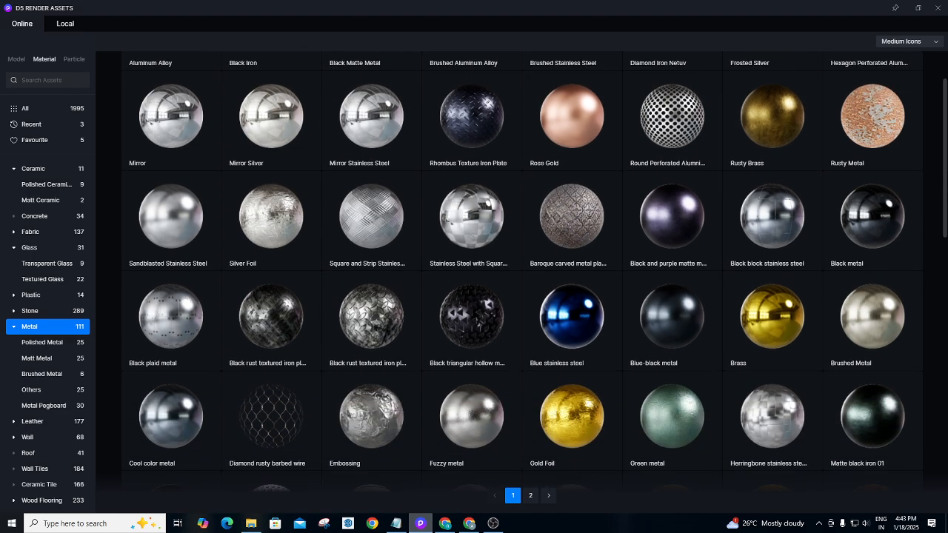
scroll(939, 230, "down", 2)
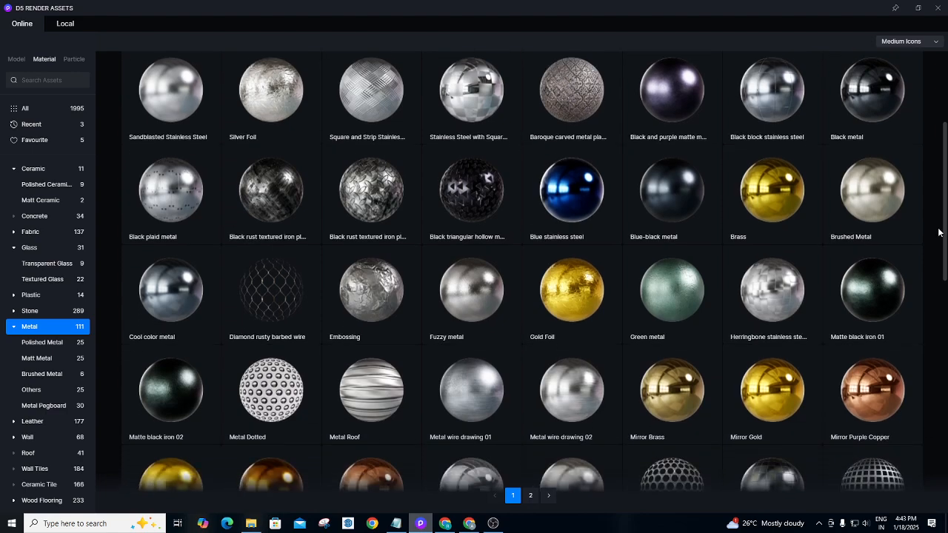
scroll(927, 215, "up", 2)
scroll(925, 199, "up", 3)
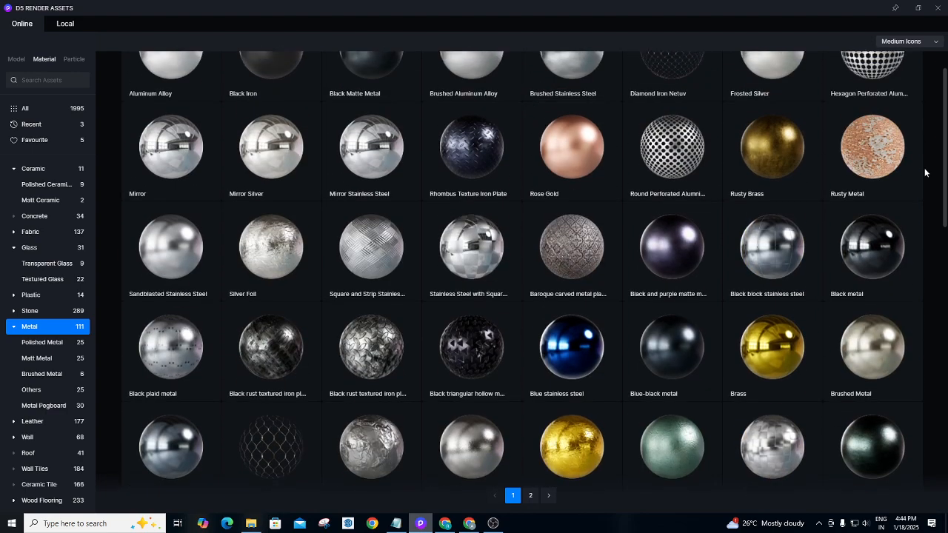
scroll(930, 177, "down", 5)
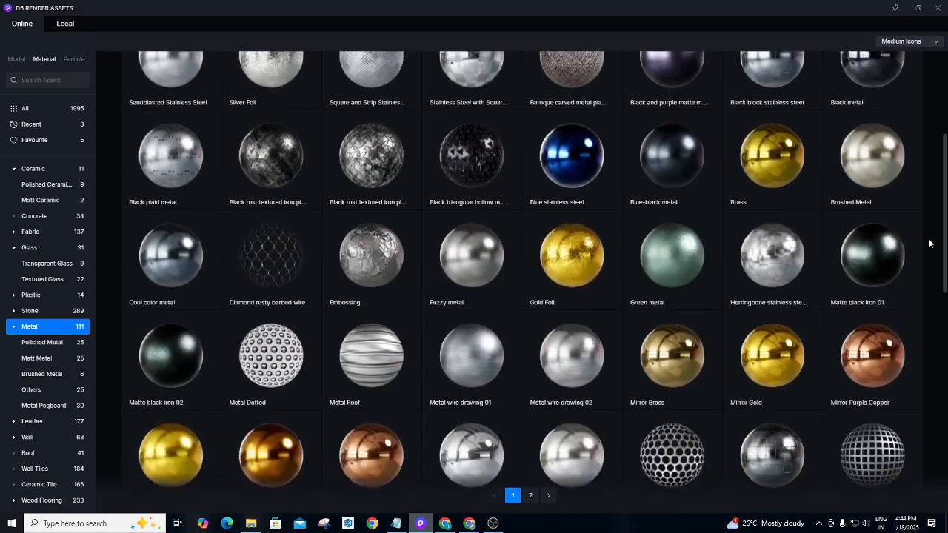
scroll(931, 296, "down", 3)
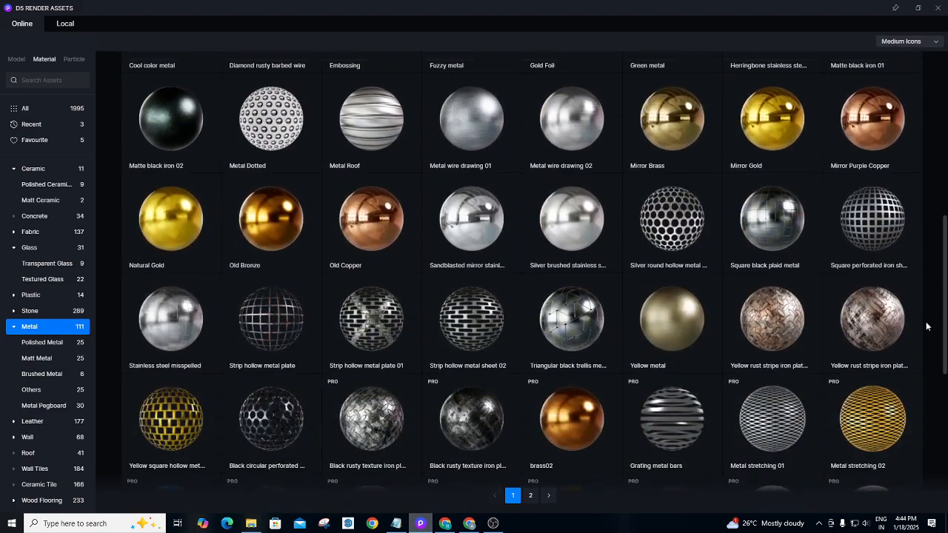
scroll(913, 297, "up", 3)
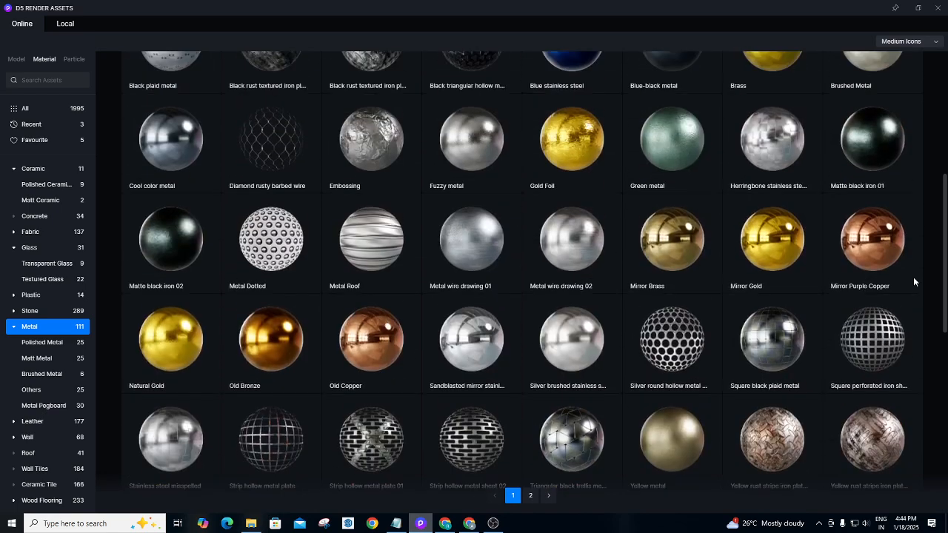
scroll(912, 297, "down", 1)
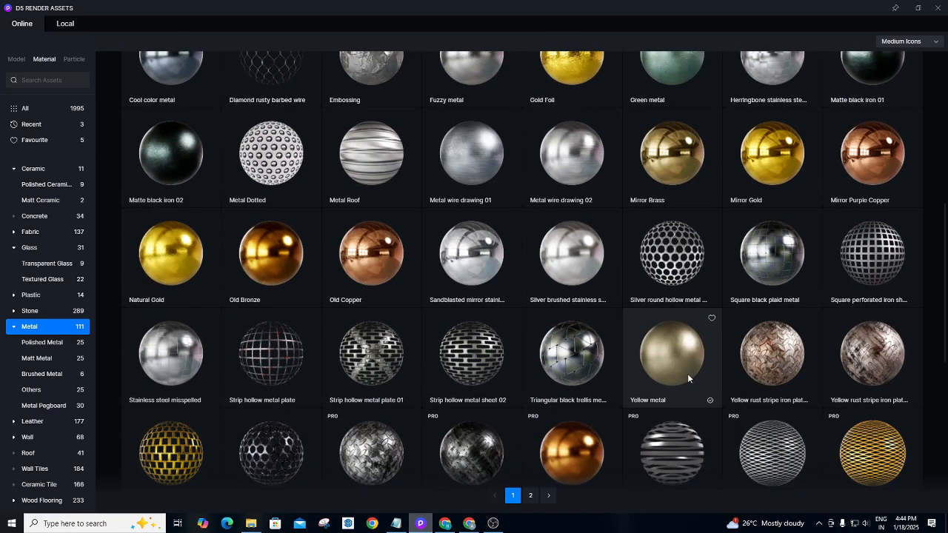
scroll(946, 274, "up", 1)
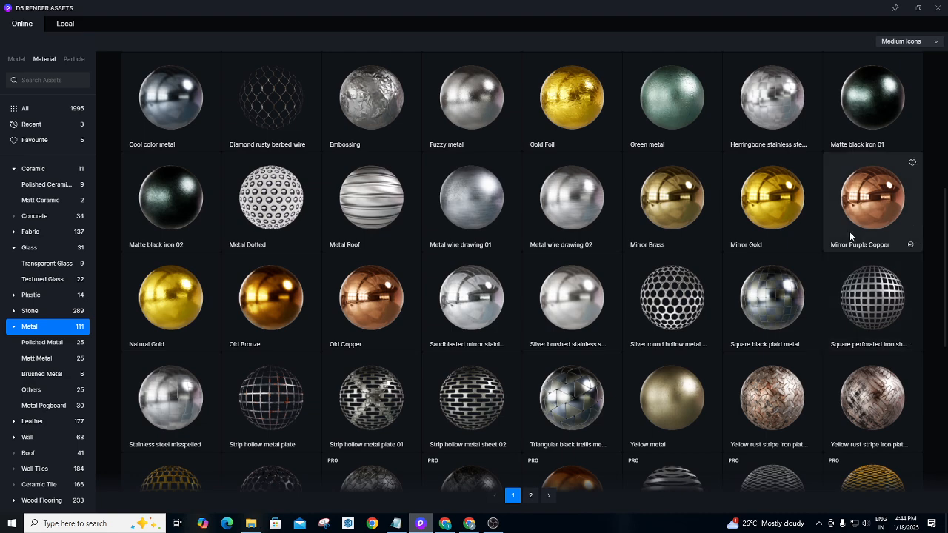
left_click(853, 194)
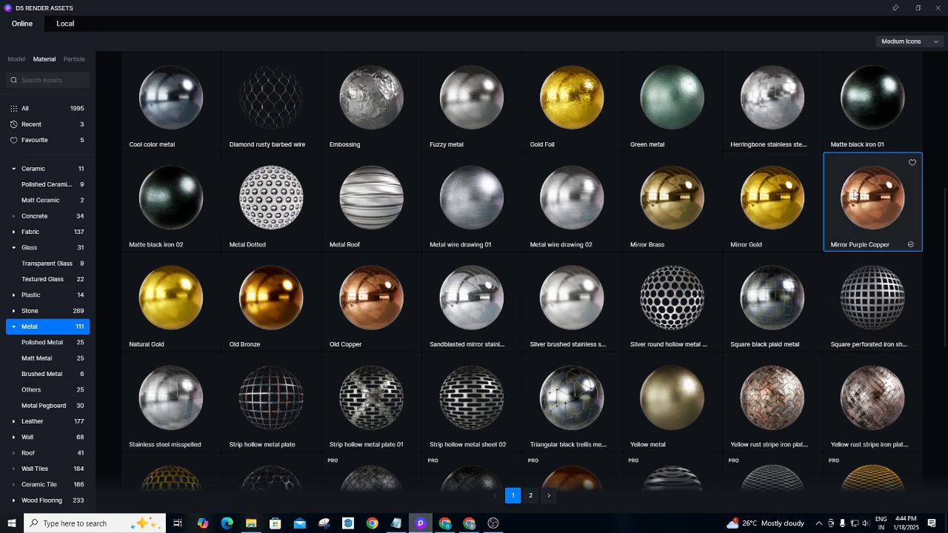
left_click(938, 8)
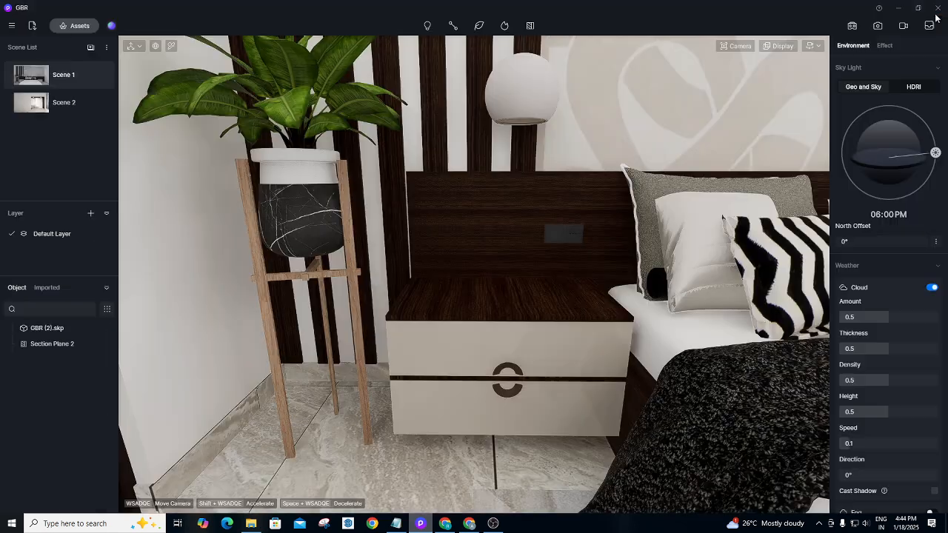
Apply Mirror Purple Copper to the nightstand's ring handles and pull the view back.
left_click(521, 349)
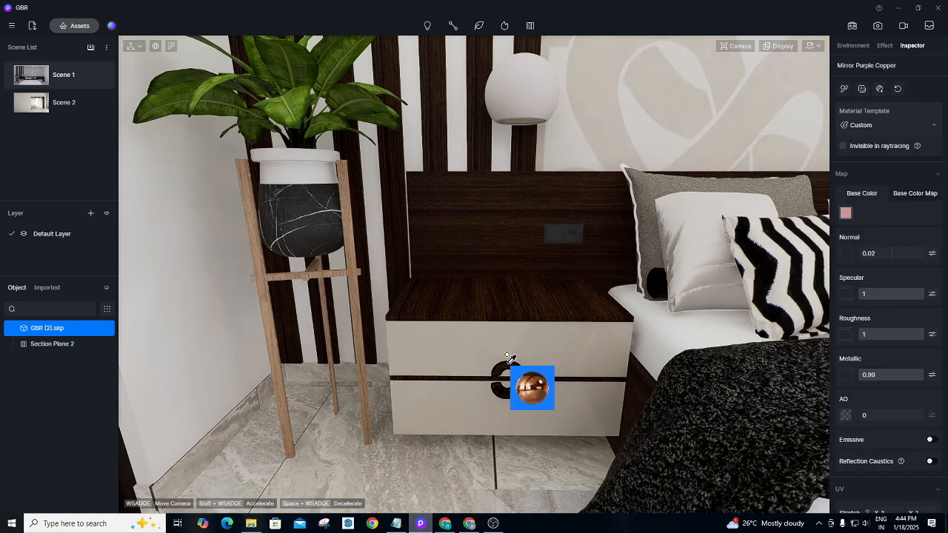
key("Escape")
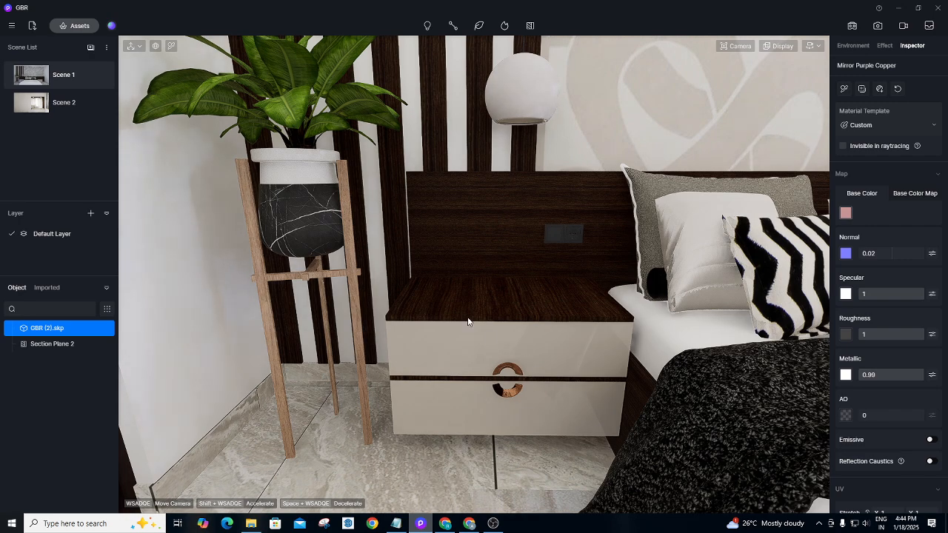
scroll(353, 305, "down", 5)
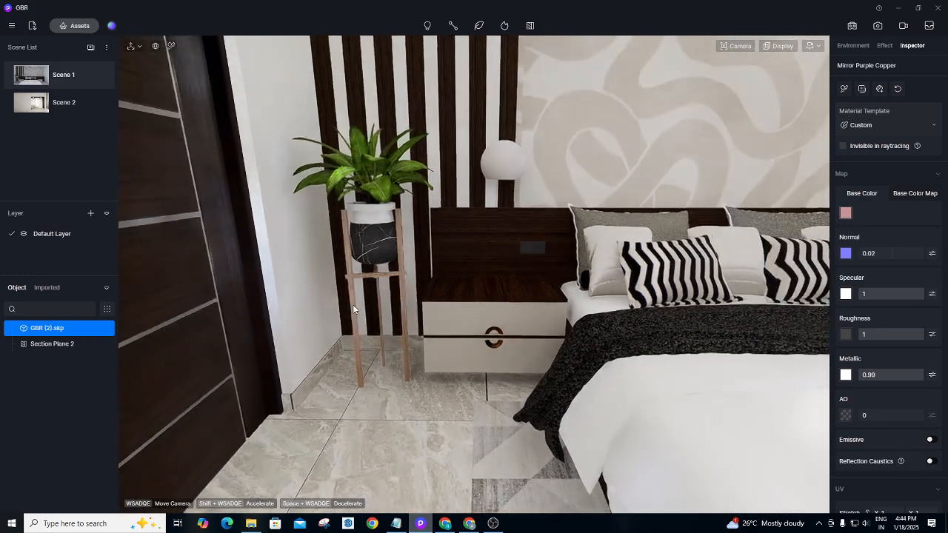
right_click_drag(401, 361, 406, 373)
scroll(407, 373, "up", 10)
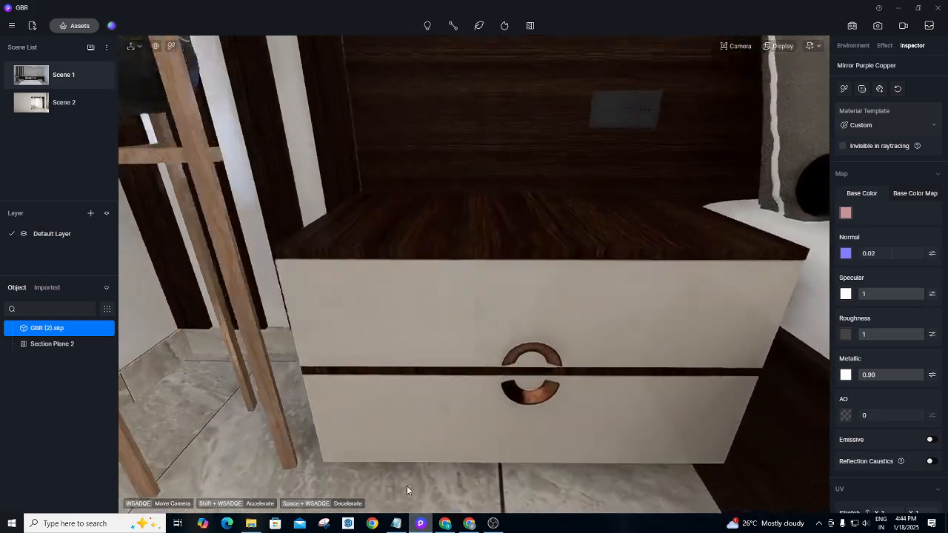
scroll(514, 426, "down", 10)
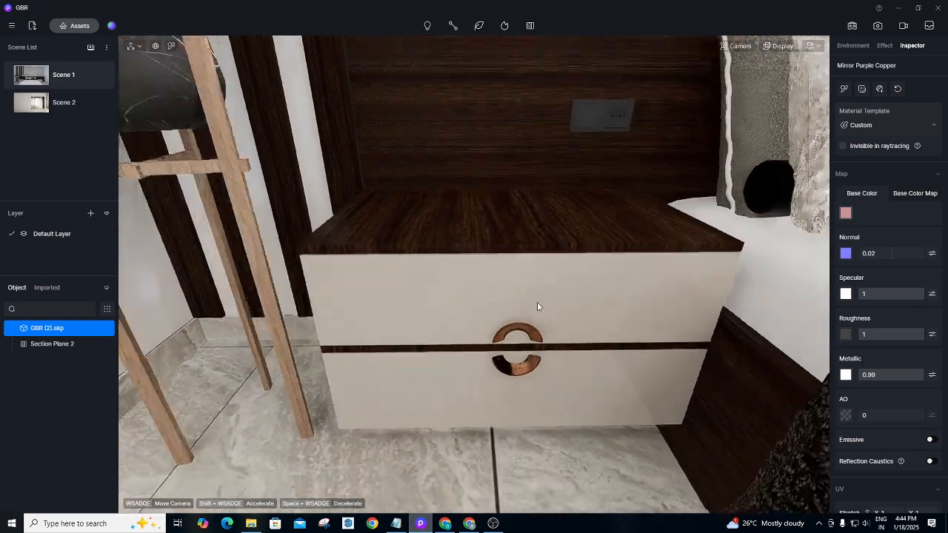
scroll(473, 252, "up", 2)
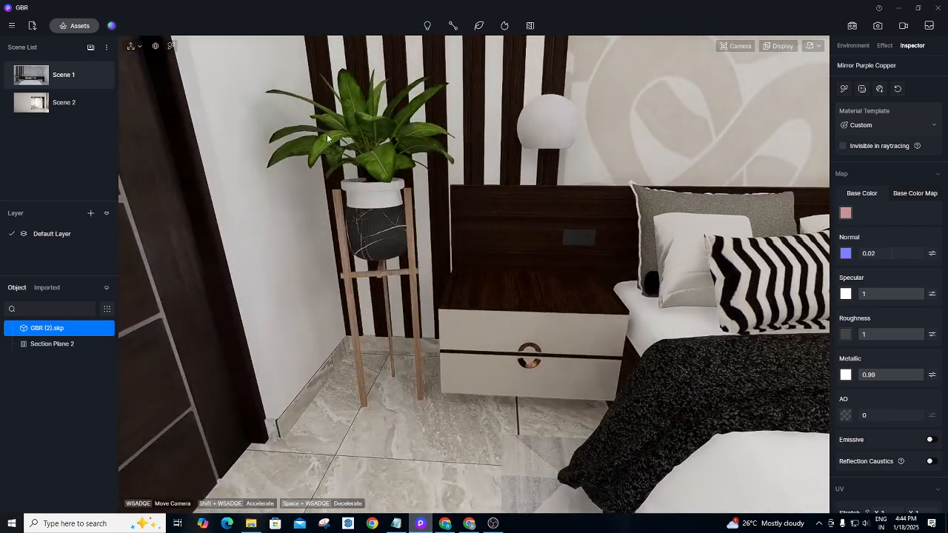
Pick the planter's material and lower its roughness to 0.33.
left_click(172, 46)
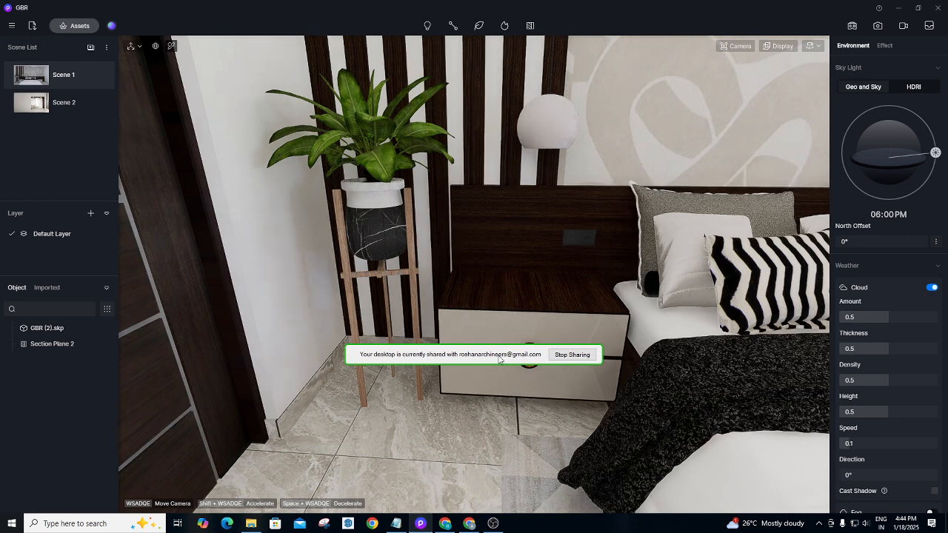
left_click_drag(499, 360, 156, 525)
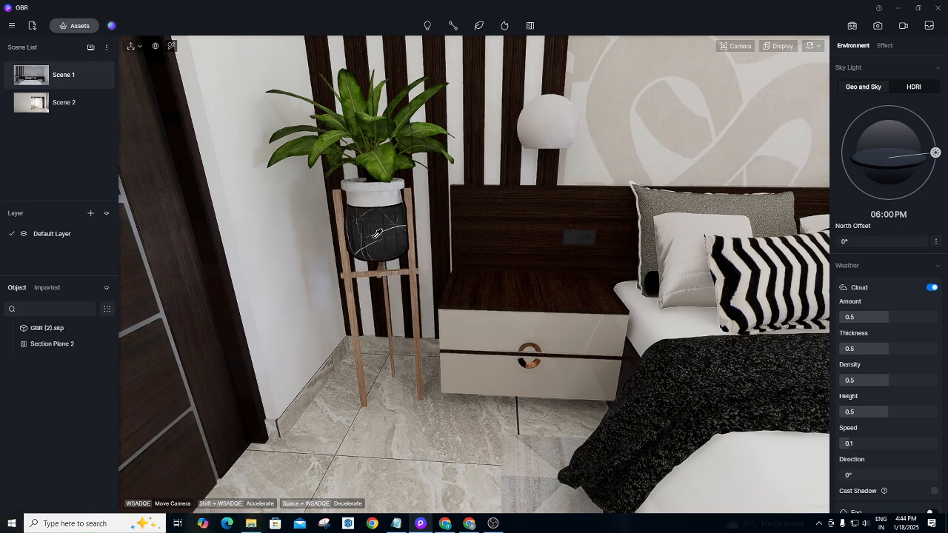
key("a")
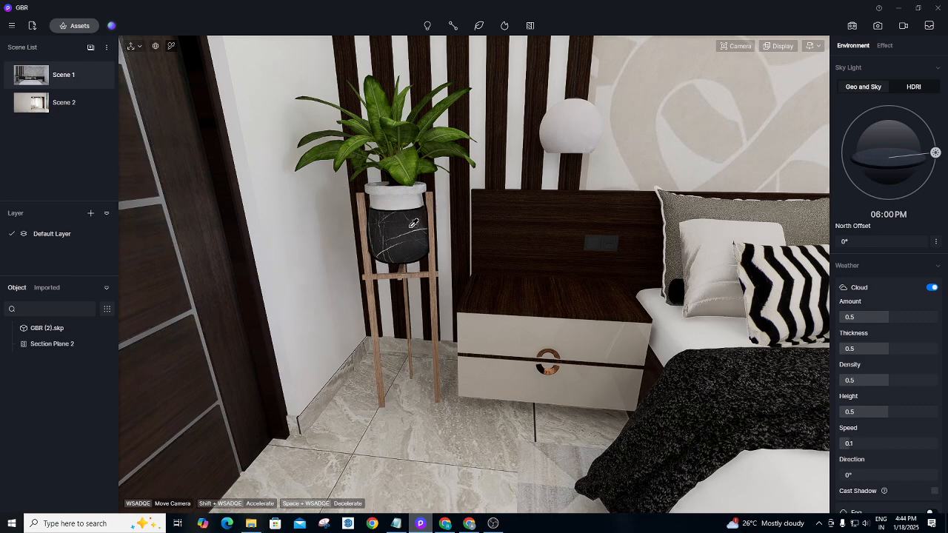
left_click(414, 224)
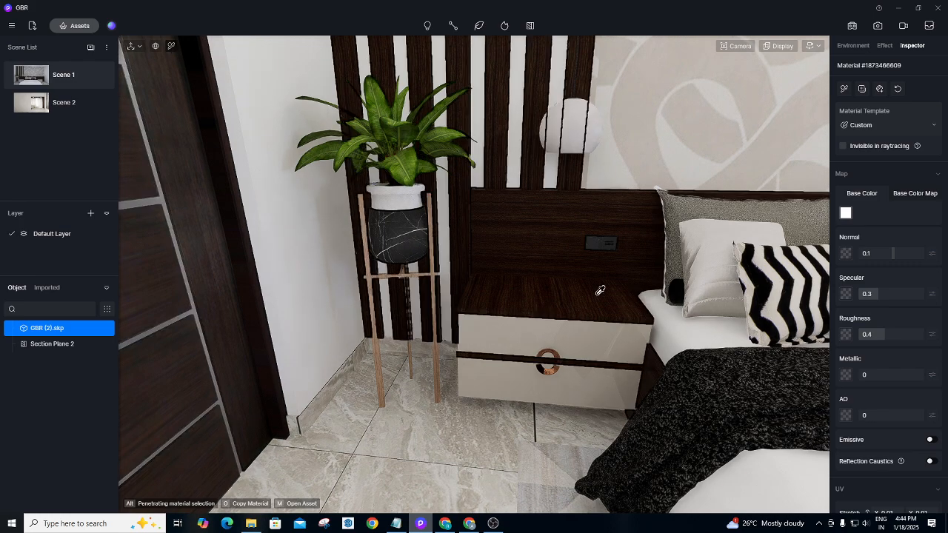
left_click_drag(884, 335, 878, 335)
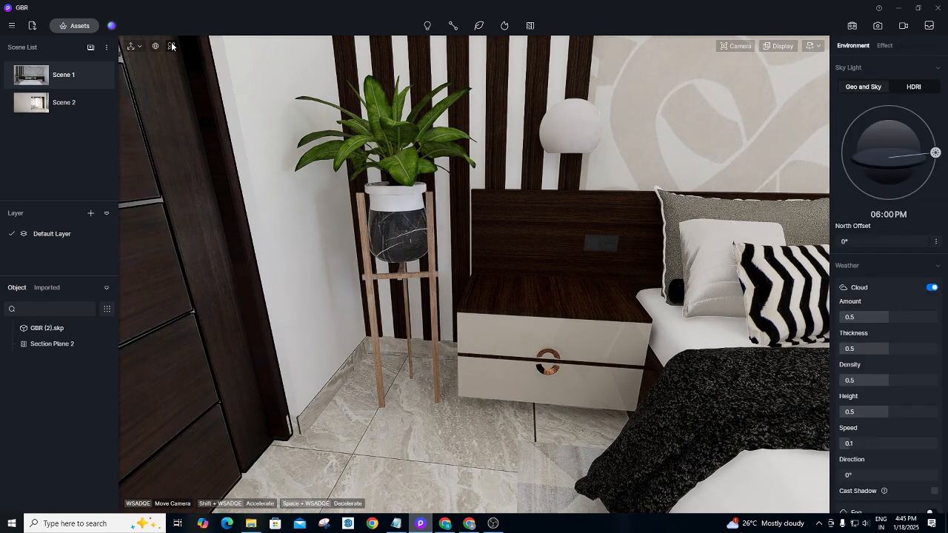
Pick the plant leaves' material and darken its base colour value.
left_click(414, 162)
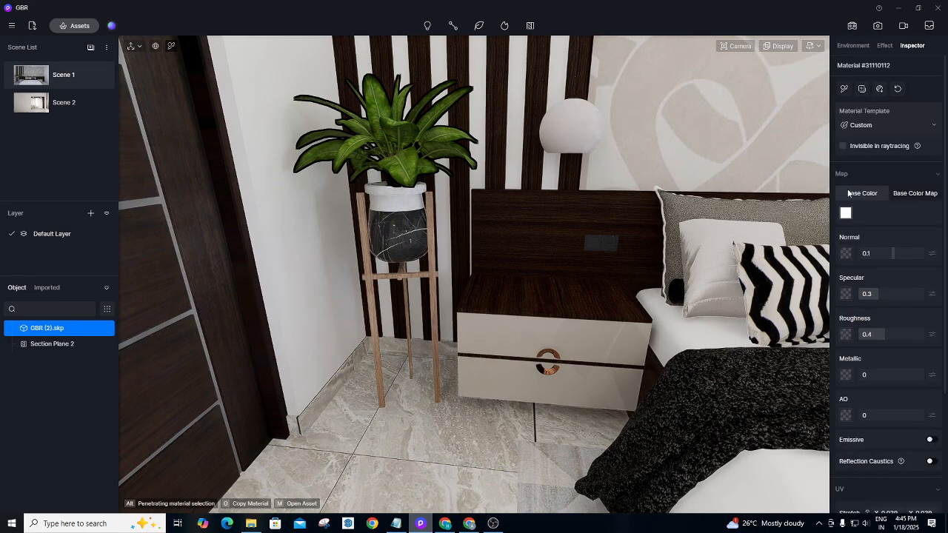
left_click(846, 213)
left_click_drag(835, 252, 830, 257)
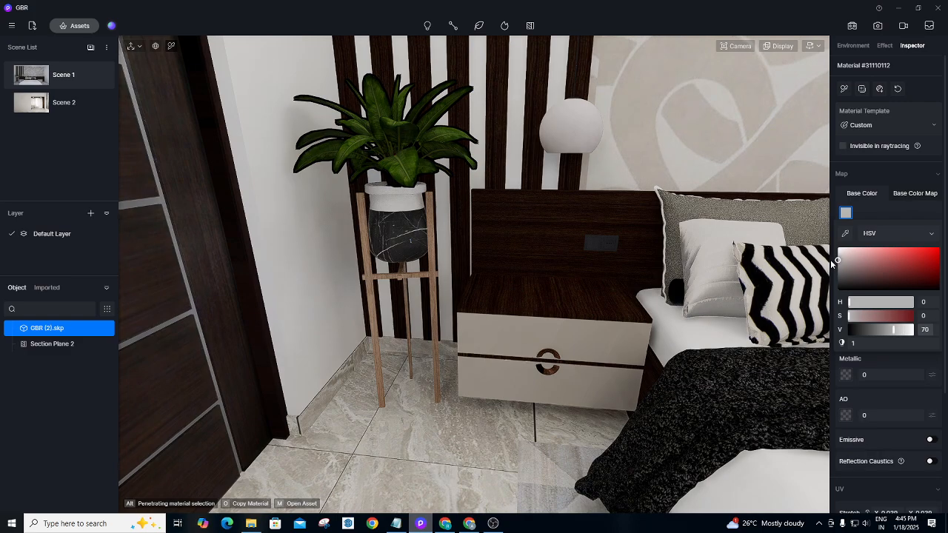
Return to Scene 1 and fly the camera up to the pendant lamp above the nightstand.
left_click(65, 75)
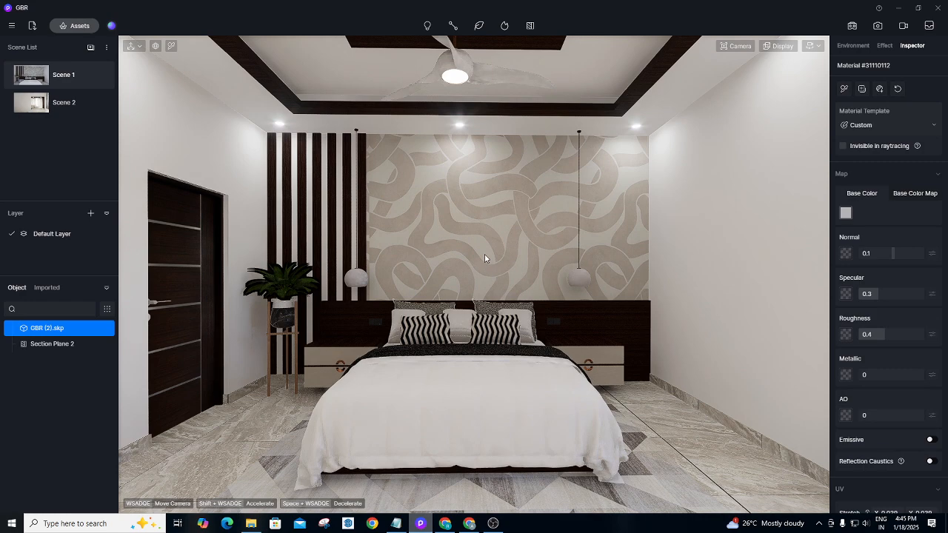
scroll(505, 220, "up", 5)
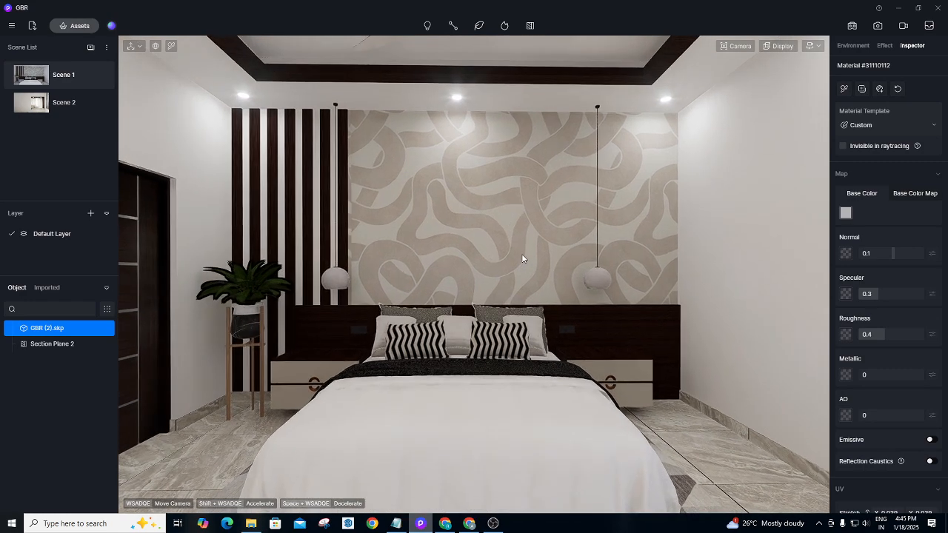
key("d")
key("w")
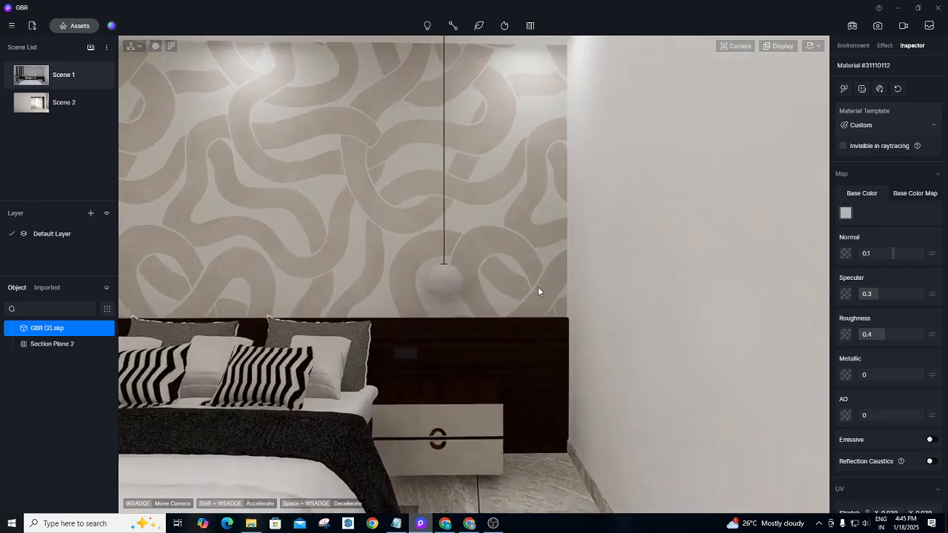
right_click_drag(494, 309, 453, 395)
scroll(454, 400, "up", 8)
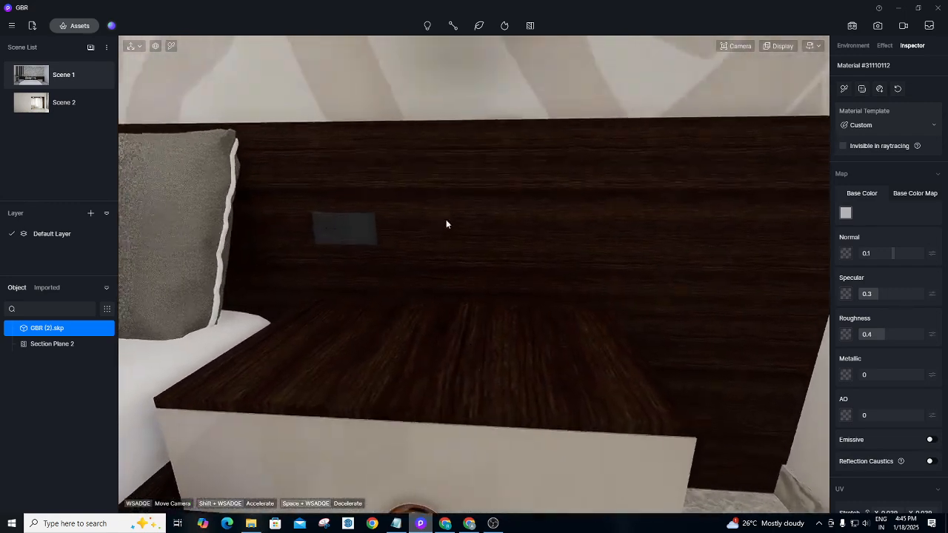
scroll(446, 221, "up", 4)
right_click_drag(437, 185, 418, 67)
right_click_drag(453, 314, 451, 248)
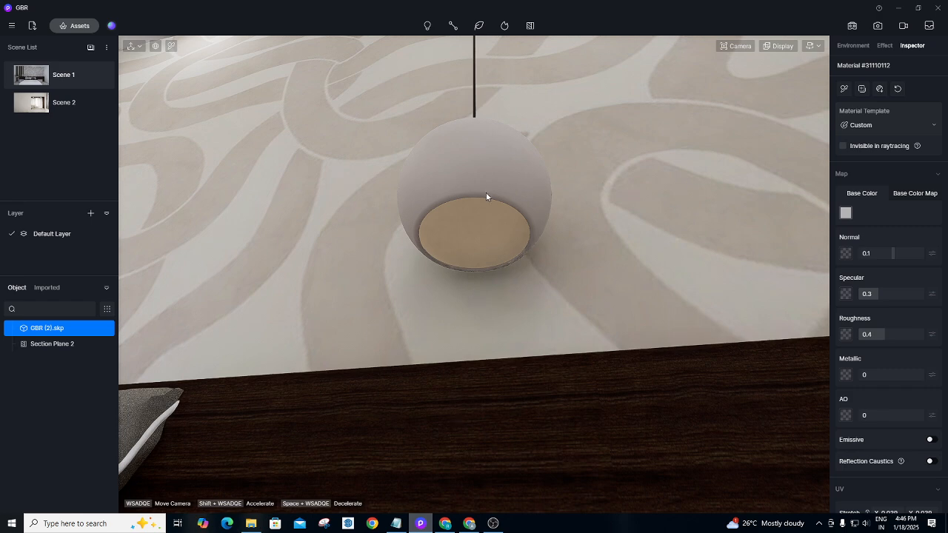
Add a spotlight inside the right pendant lamp and raise it slightly.
left_click(428, 26)
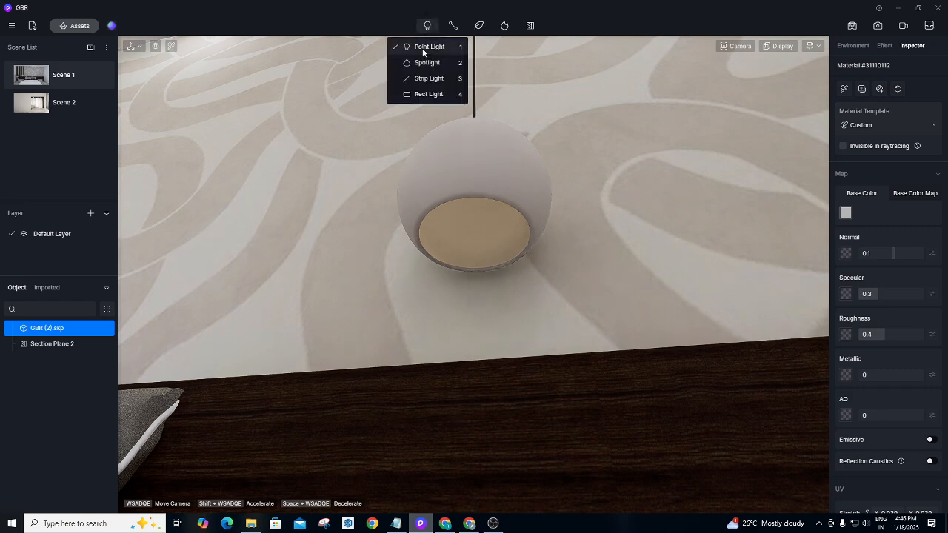
left_click(429, 26)
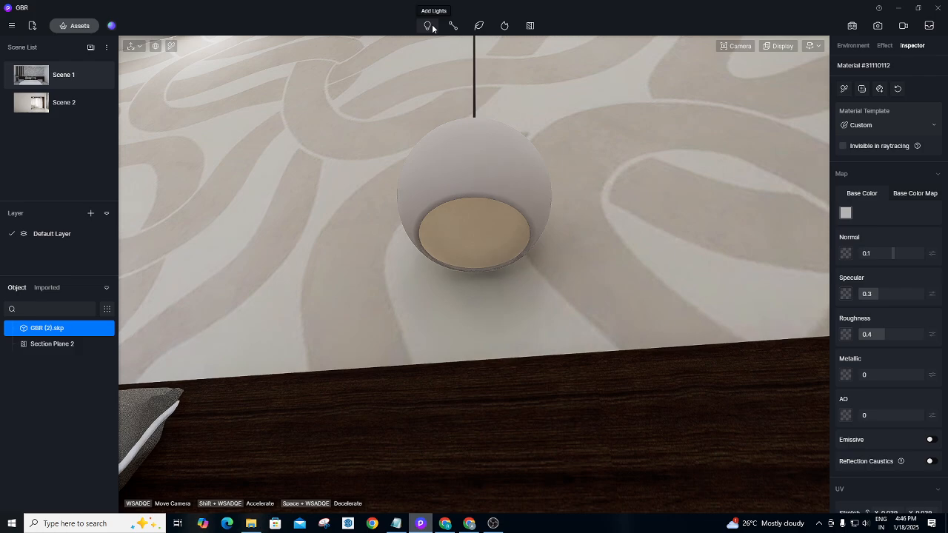
left_click(431, 27)
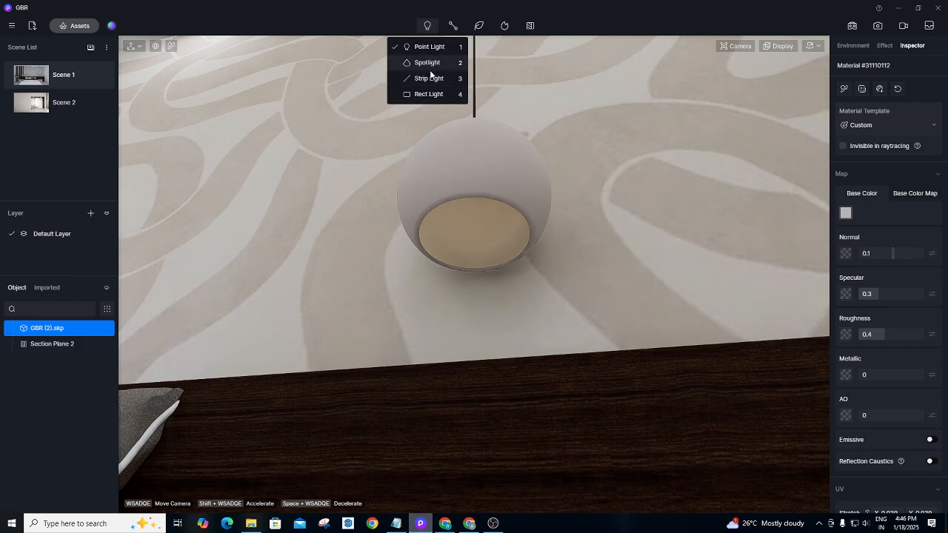
left_click(428, 64)
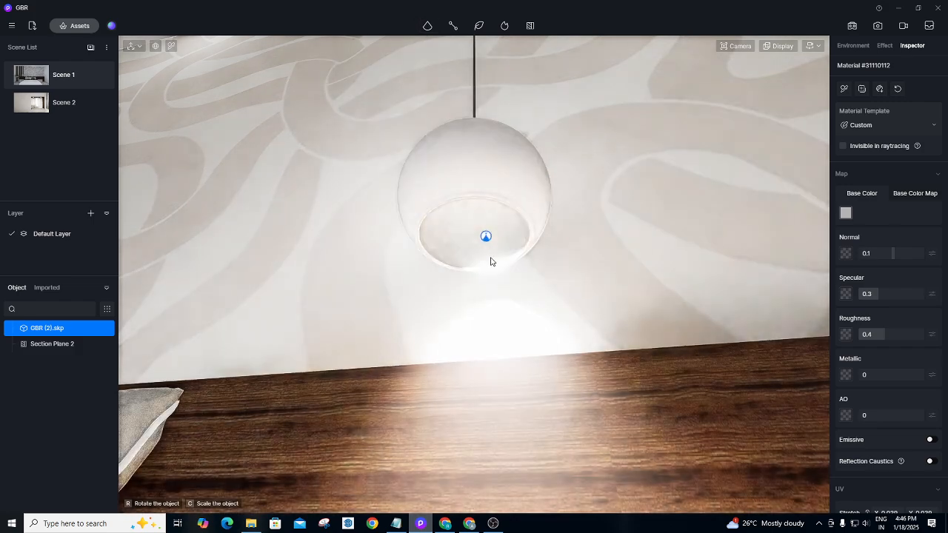
left_click(474, 219)
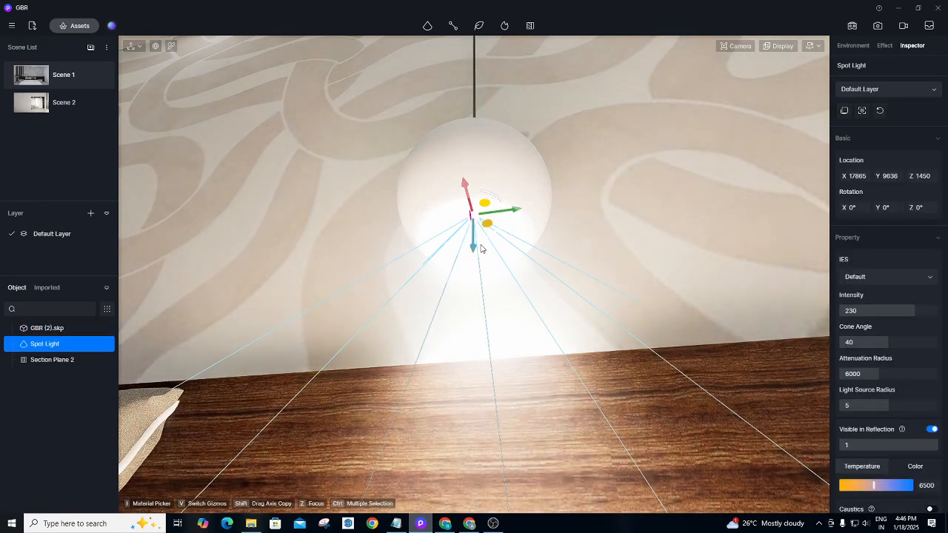
left_click_drag(472, 255, 469, 230)
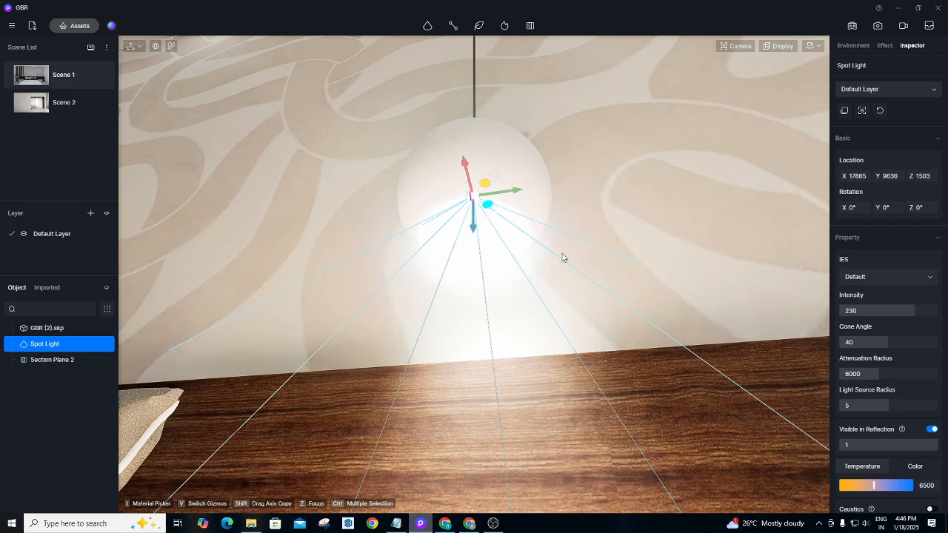
Set the spotlight to colour temperature 4050 and intensity 118.5, then save the project.
left_click(857, 484)
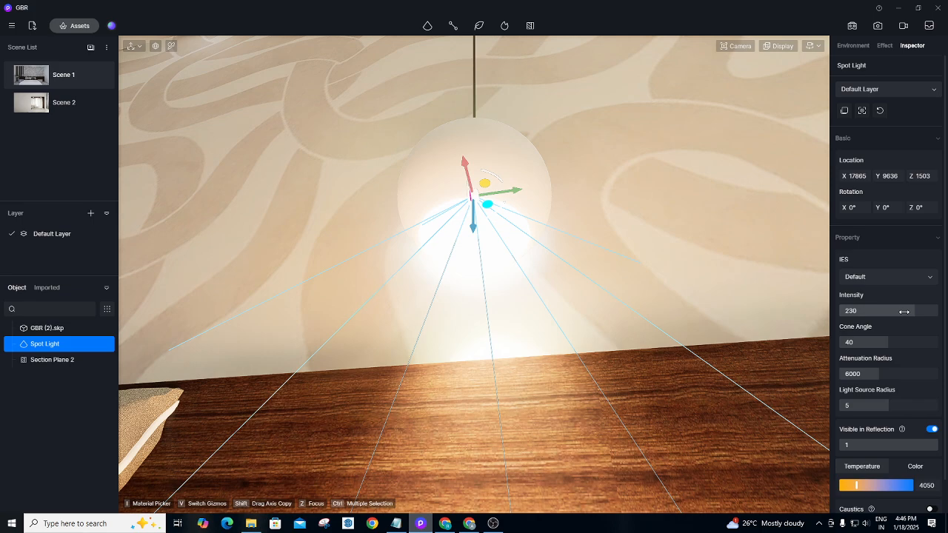
left_click_drag(911, 312, 878, 312)
key("ctrl+s")
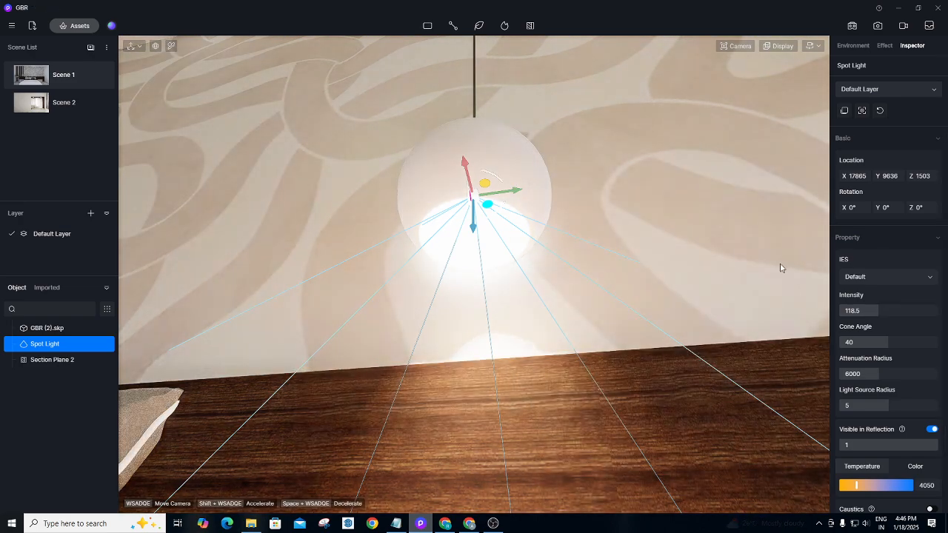
Lower the spotlight intensity to 34 and return to the Scene 1 view.
left_click(884, 311)
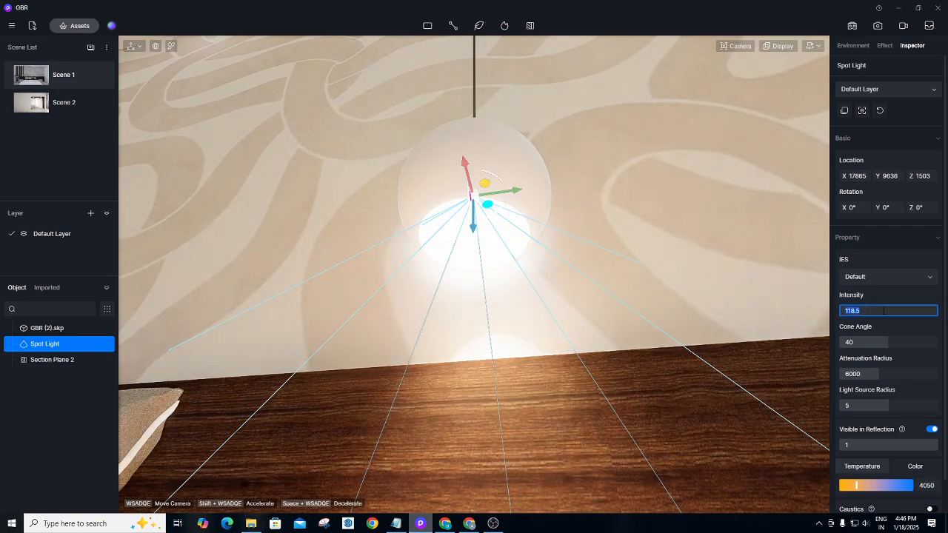
key("BackSpace")
type("34")
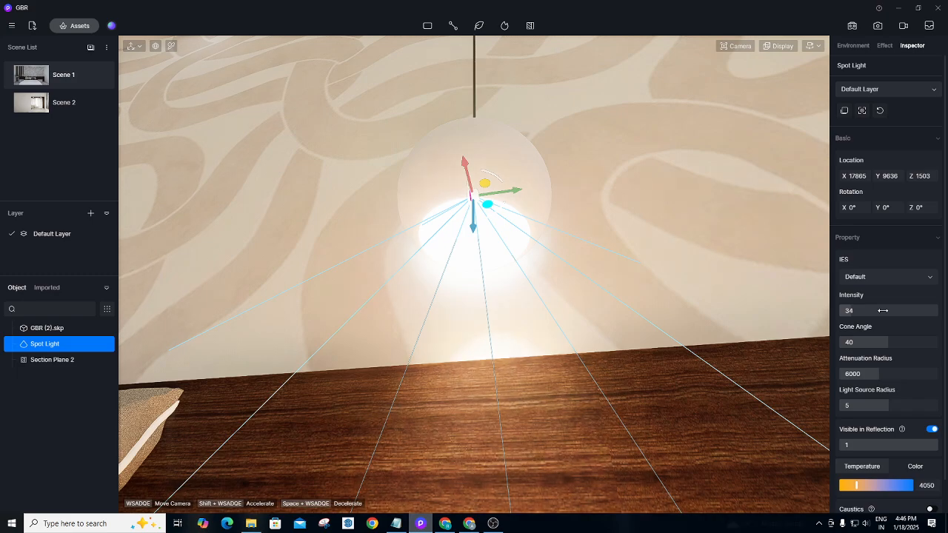
key("Return")
left_click(71, 80)
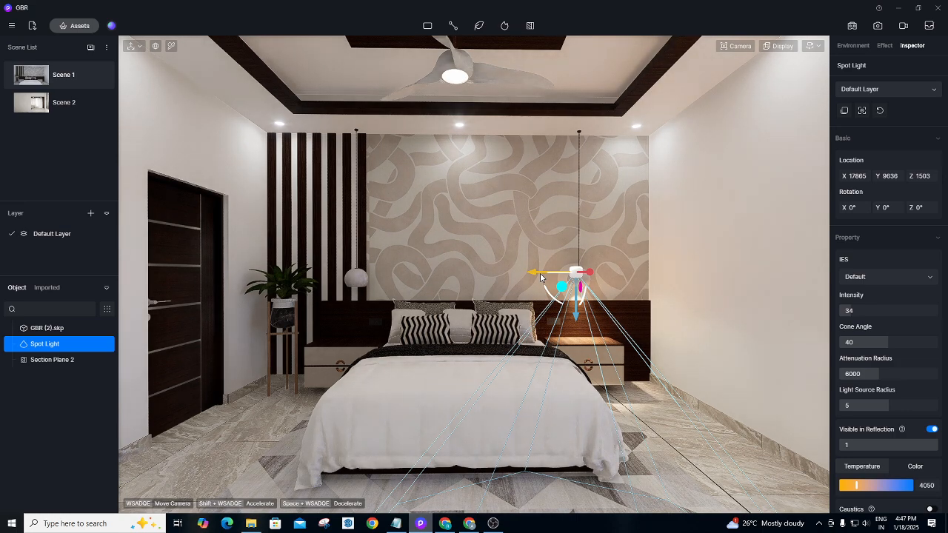
Copy the spotlight into the left pendant lamp, then tilt the view up toward the ceiling.
left_click_drag(544, 288, 319, 289)
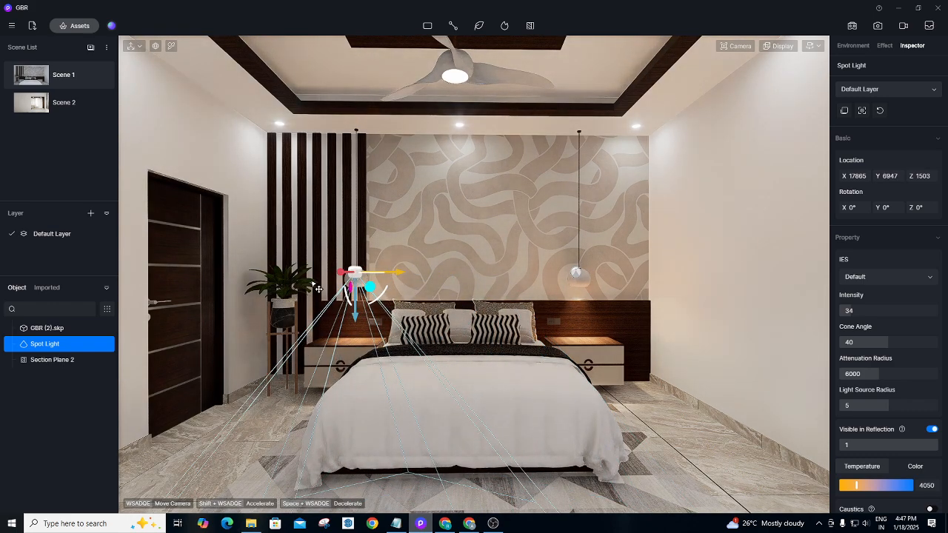
left_click(503, 205)
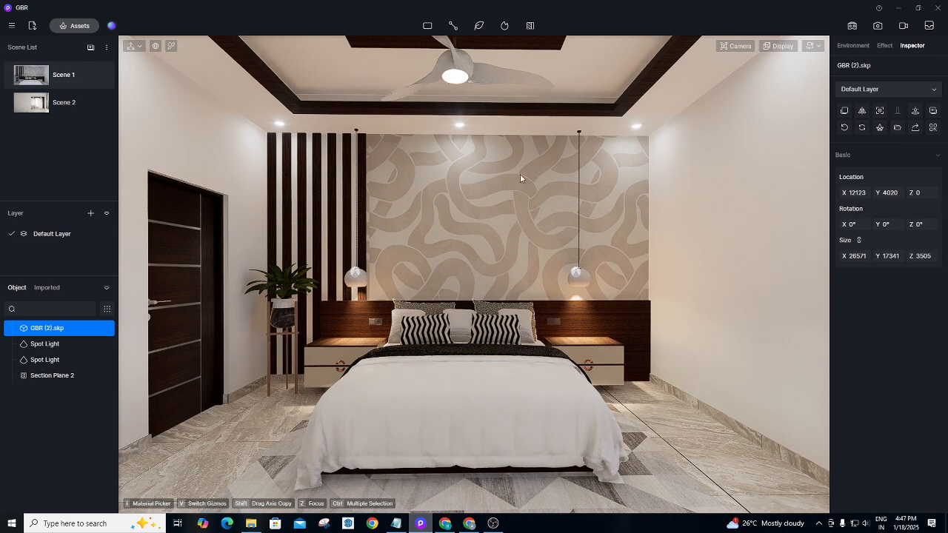
right_click_drag(521, 174, 515, 84)
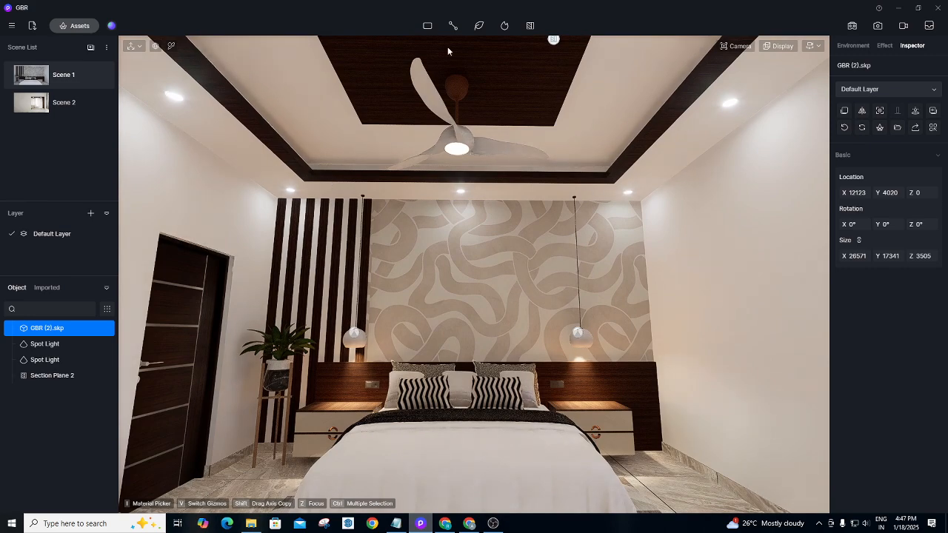
Place a Strip Light in the left ceiling cove above the bed wall.
mouse_move(430, 28)
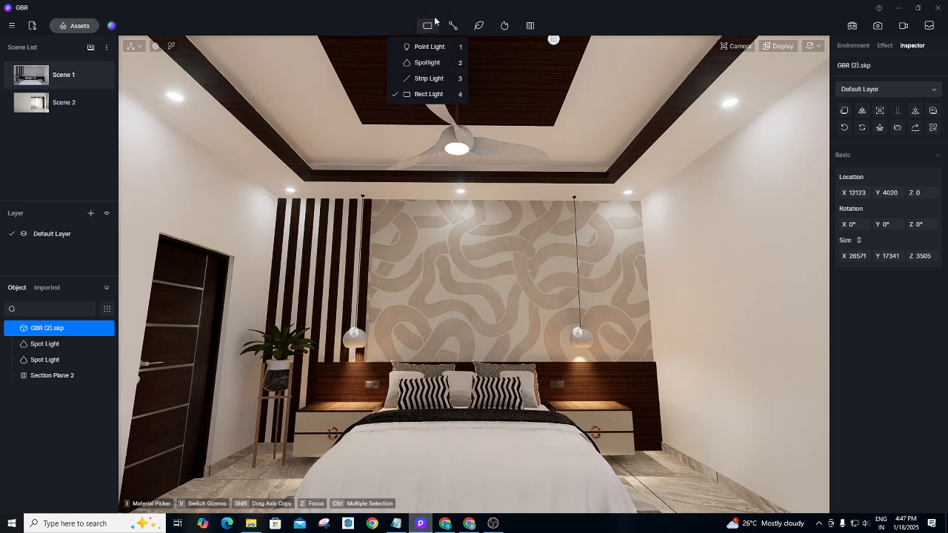
left_click(430, 78)
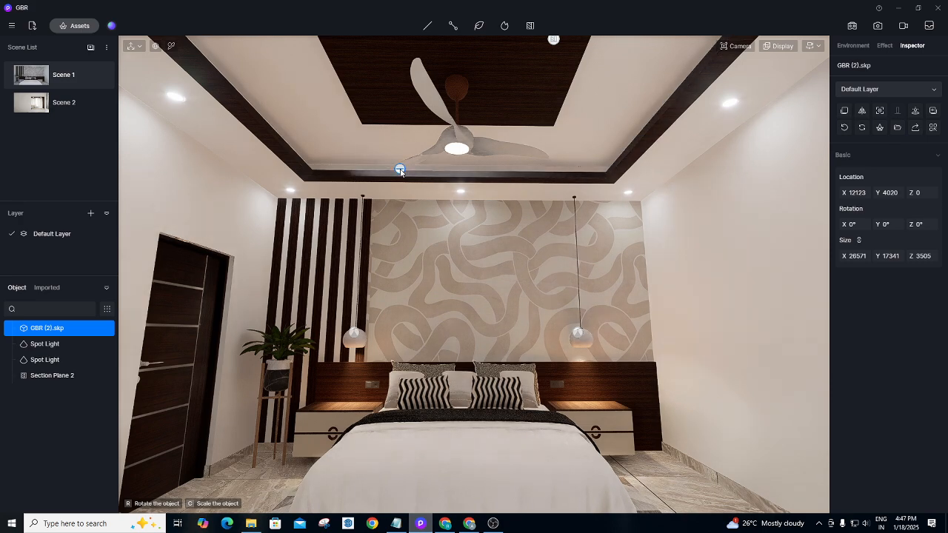
key("a")
left_click(360, 166)
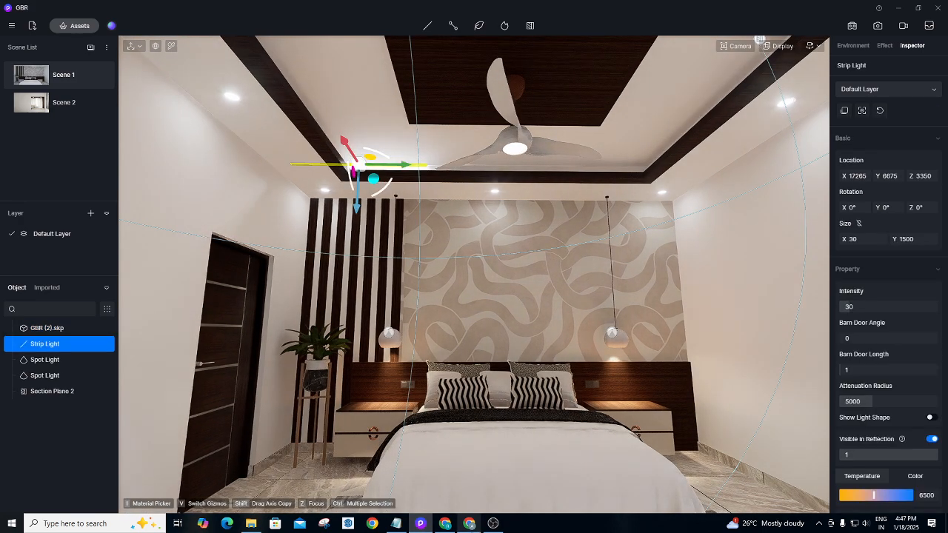
Run a Google image search for 'colight' in Chrome, then go back to D5 Render.
left_click(447, 524)
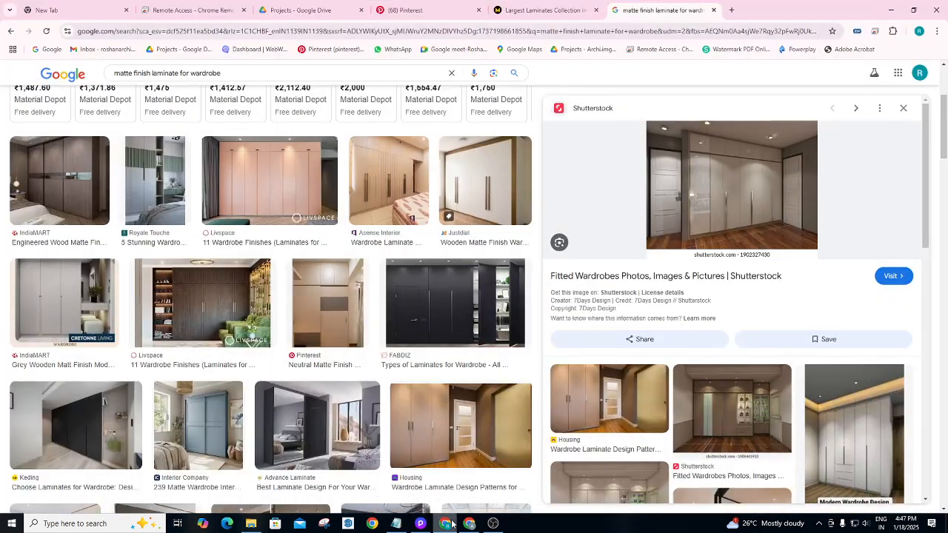
mouse_move(471, 524)
left_click(302, 70)
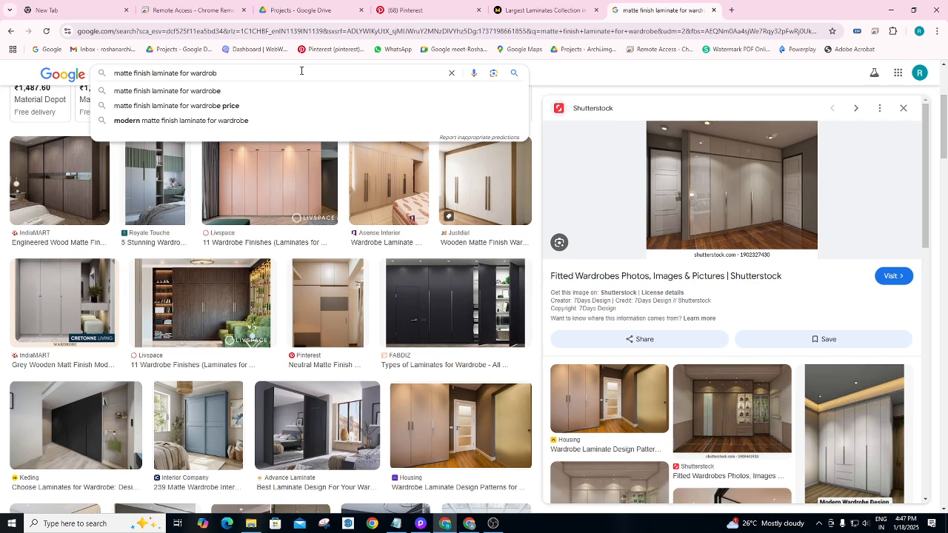
key("BackSpace")
key("BackSpace")
key("BackSpace")
key("BackSpace")
key("BackSpace")
key("BackSpace")
key("BackSpace")
key("BackSpace")
key("BackSpace")
key("BackSpace")
key("BackSpace")
key("BackSpace")
key("BackSpace")
key("BackSpace")
key("BackSpace")
key("BackSpace")
key("BackSpace")
key("BackSpace")
key("BackSpace")
key("BackSpace")
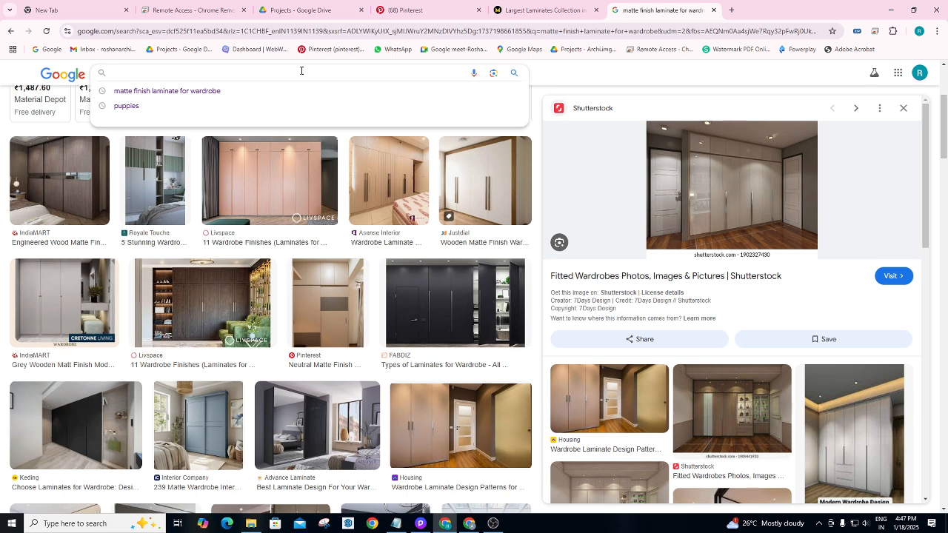
type("colight")
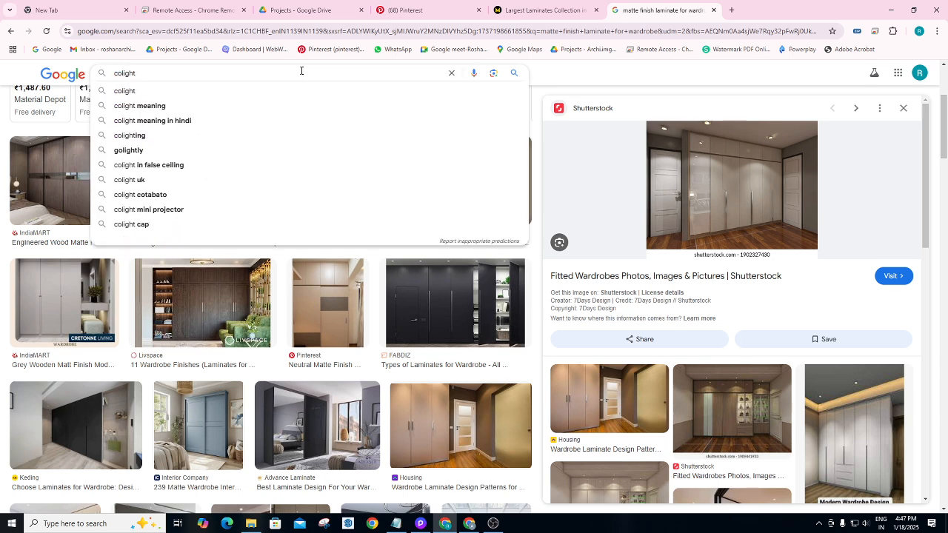
key("Return")
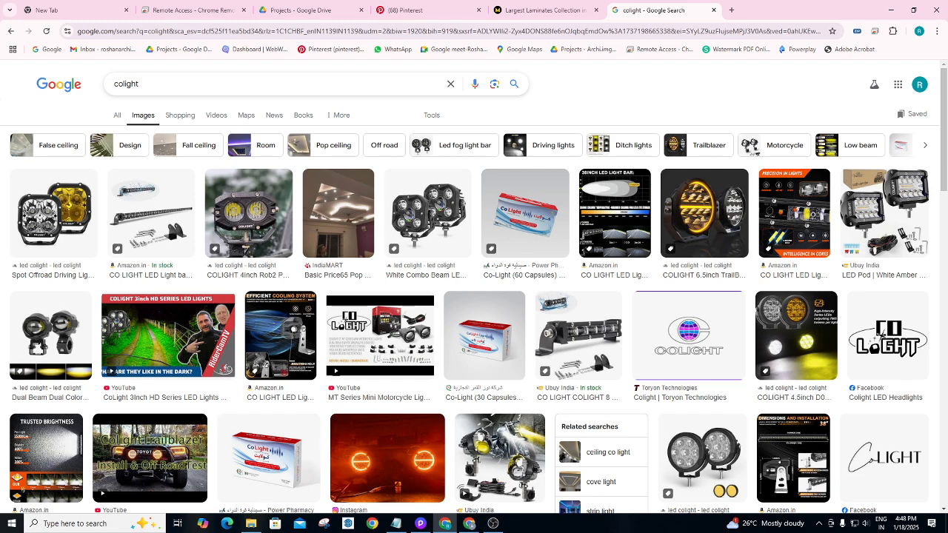
left_click(429, 525)
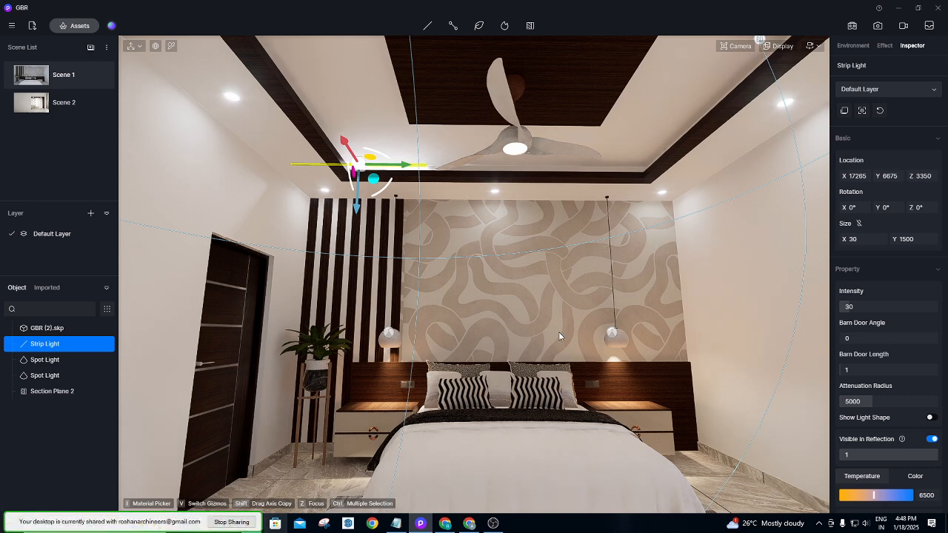
left_click(865, 524)
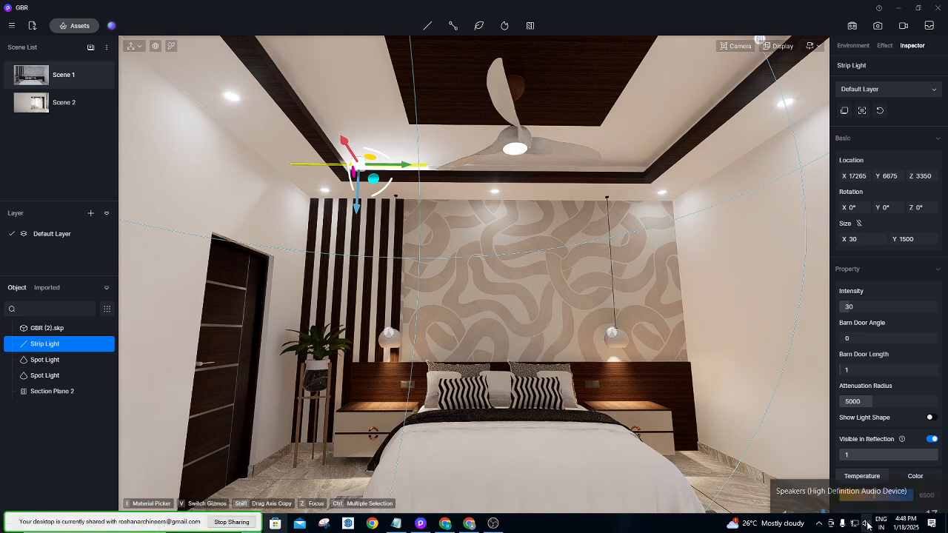
left_click_drag(870, 501, 856, 501)
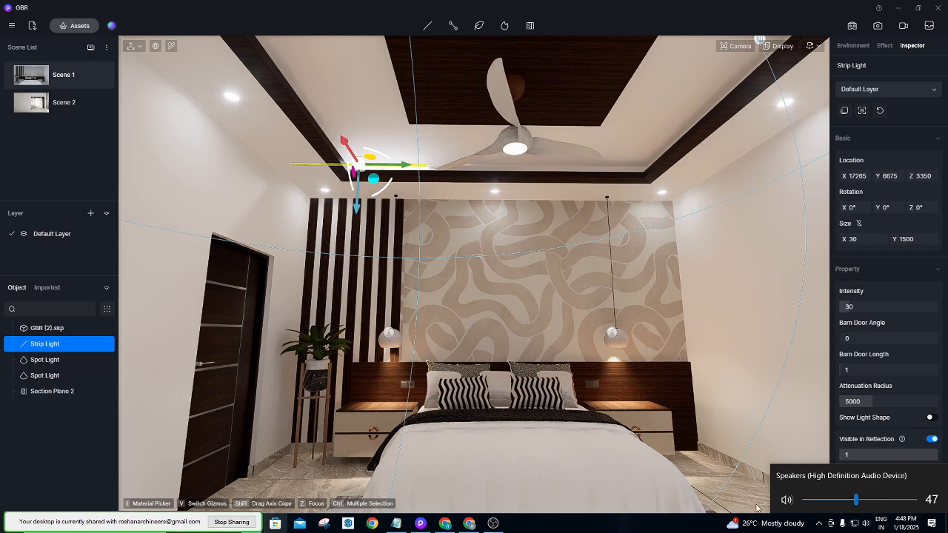
left_click(655, 529)
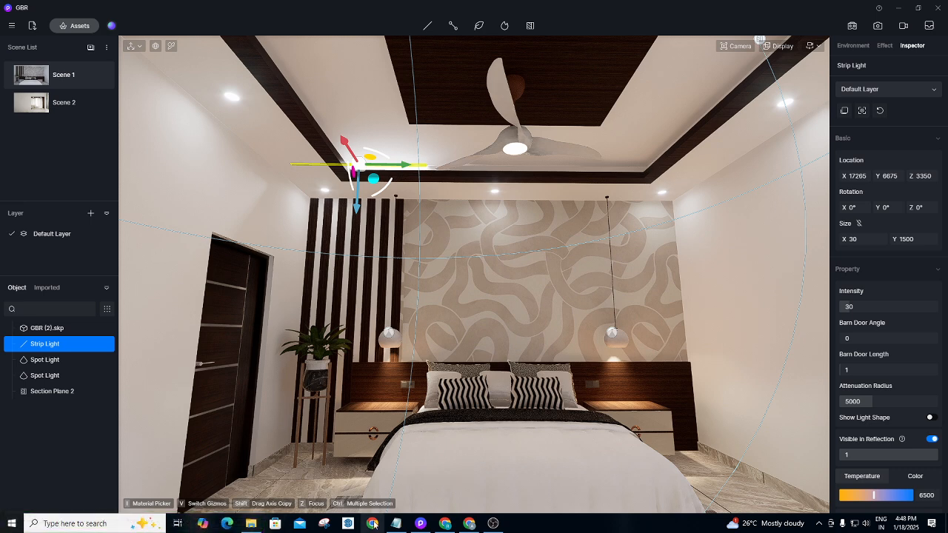
left_click(469, 524)
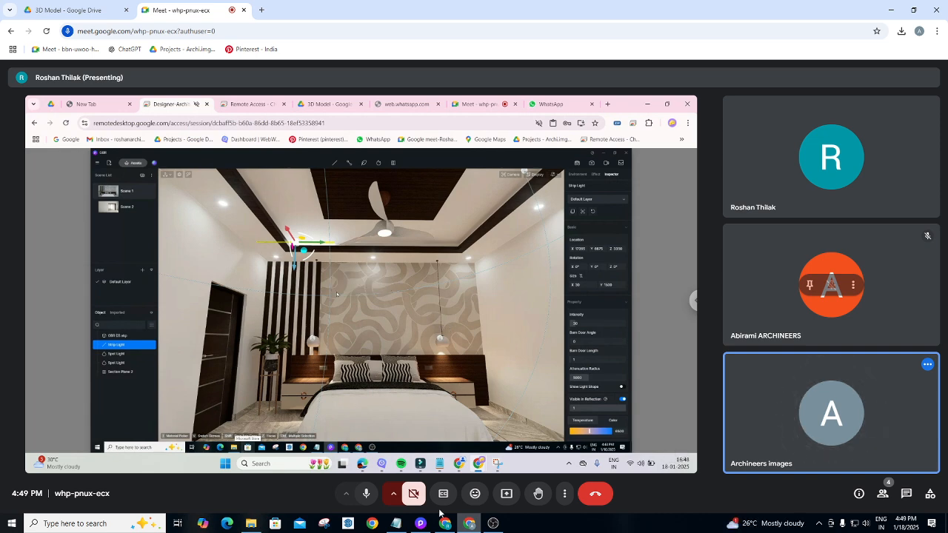
Bring the Chrome window with the 'colight' image results back to the front.
mouse_move(400, 529)
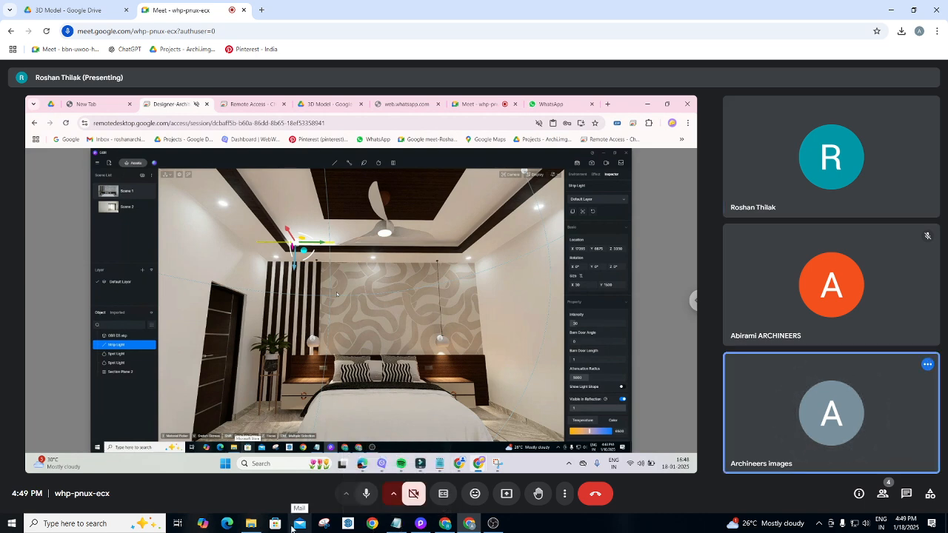
left_click(444, 524)
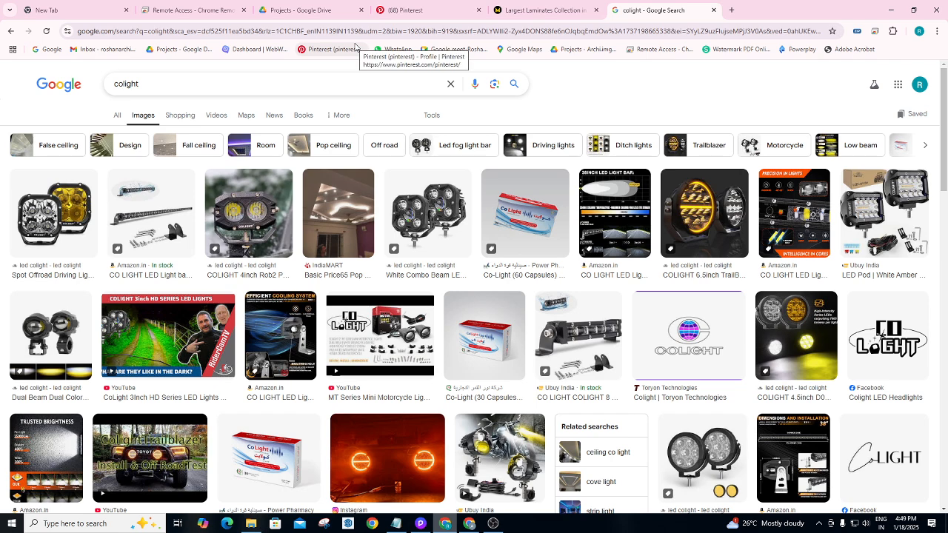
Open Material Depot's Wallpaper collection and scroll to the Shop by Pattern categories.
left_click(545, 9)
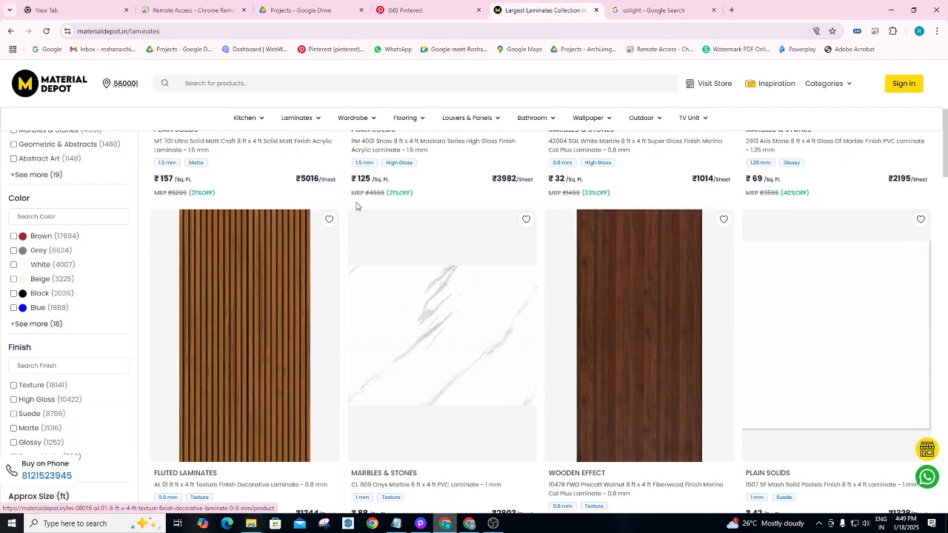
scroll(356, 143, "up", 2)
scroll(555, 142, "up", 2)
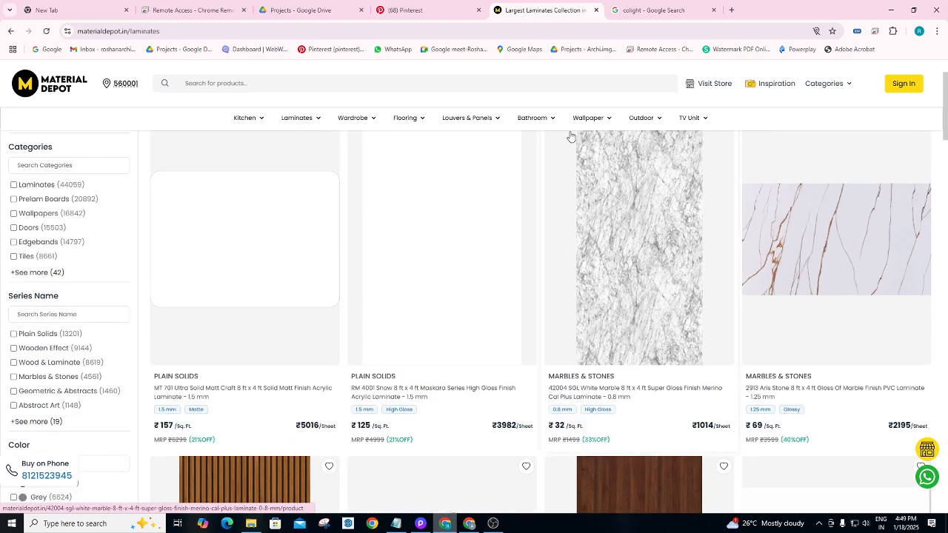
mouse_move(571, 131)
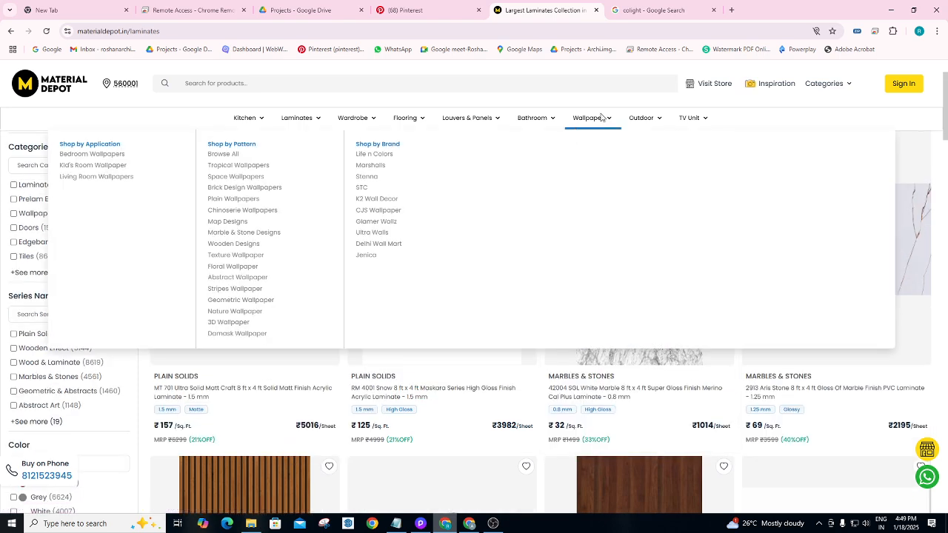
left_click(214, 174)
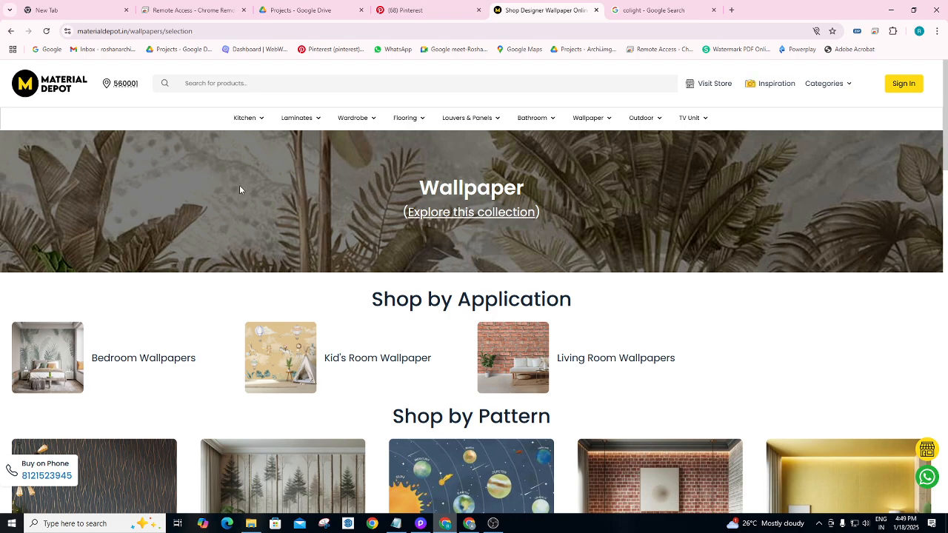
scroll(459, 222, "down", 3)
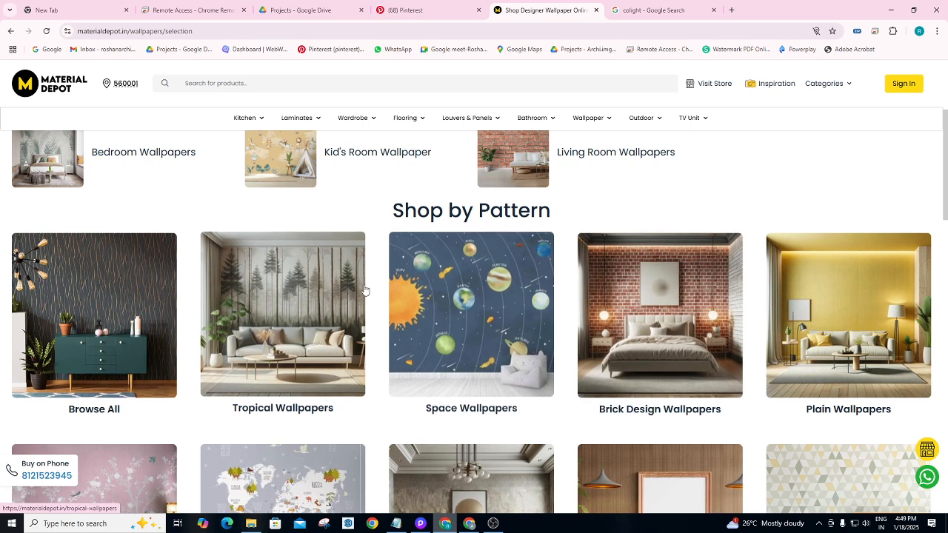
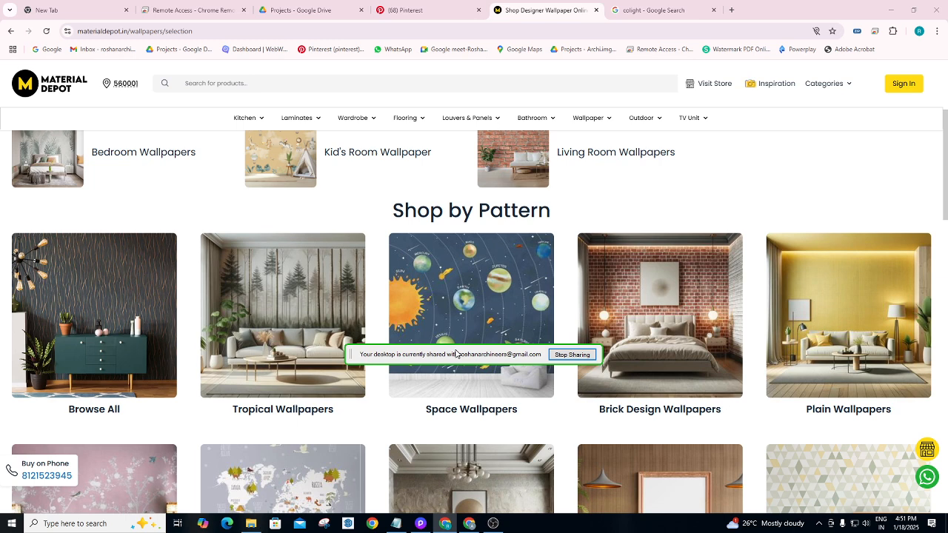
Switch from the Material Depot wallpaper page back to the D5 Render bedroom and deselect the strip light.
left_click_drag(456, 354, 280, 224)
left_click(421, 524)
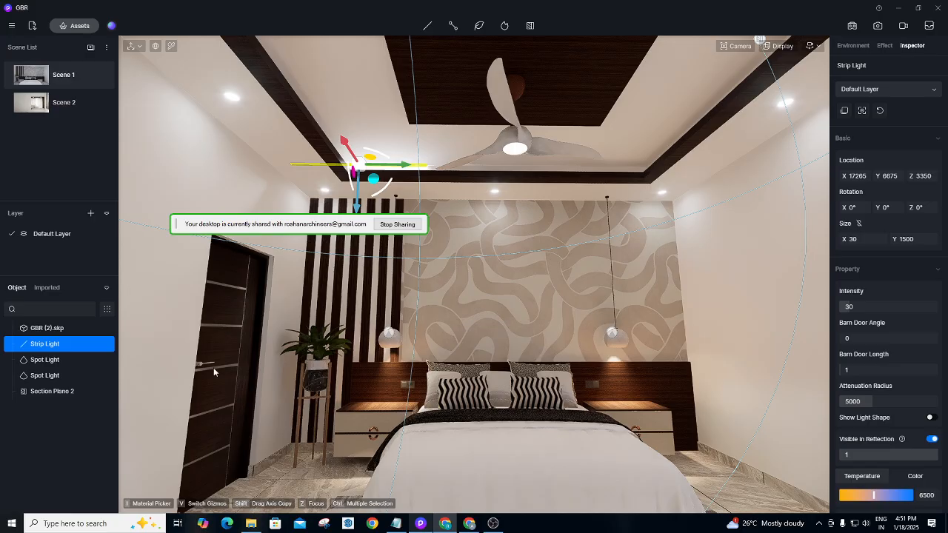
key("Escape")
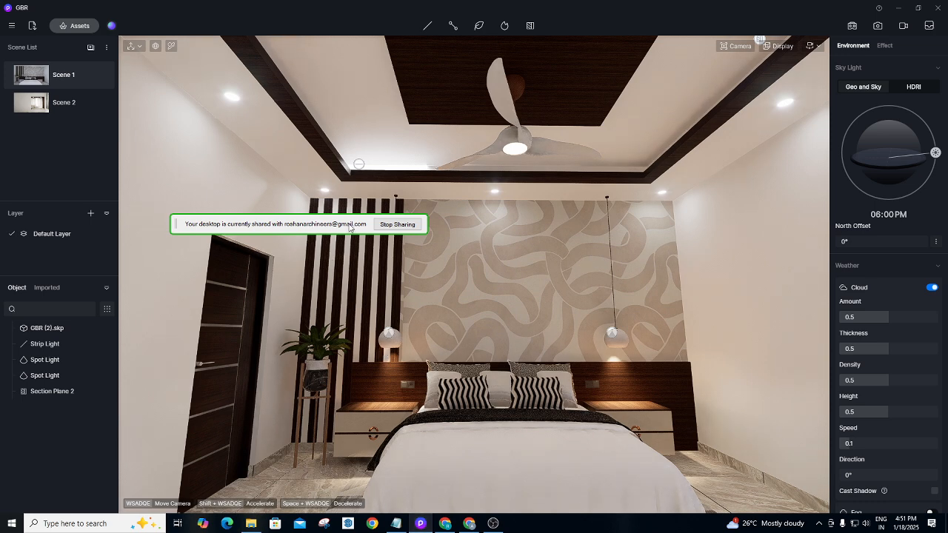
Jump the camera back to the saved Scene 1 view of the bedroom.
left_click_drag(349, 226, 262, 294)
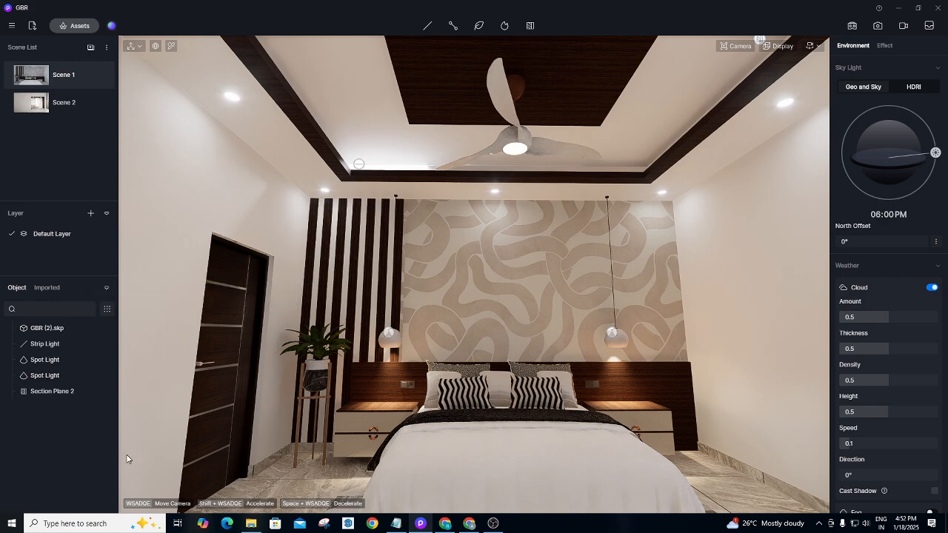
left_click(61, 77)
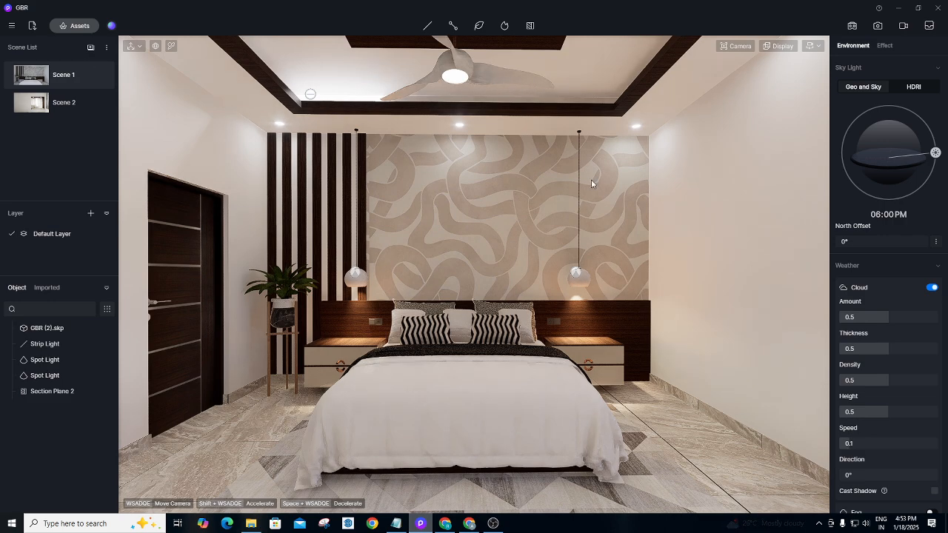
Pick the wallpaper panel's material and raise its roughness to 0.88.
left_click(171, 46)
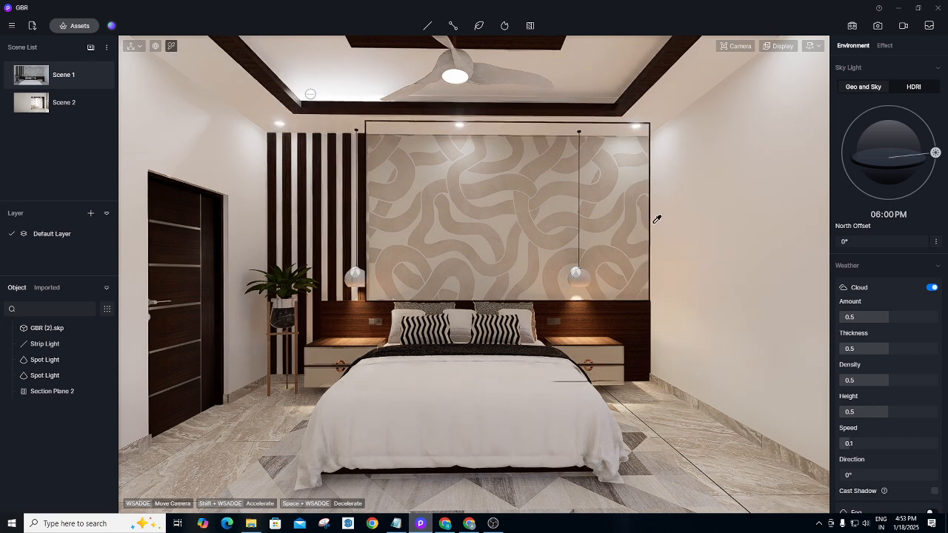
left_click(480, 206)
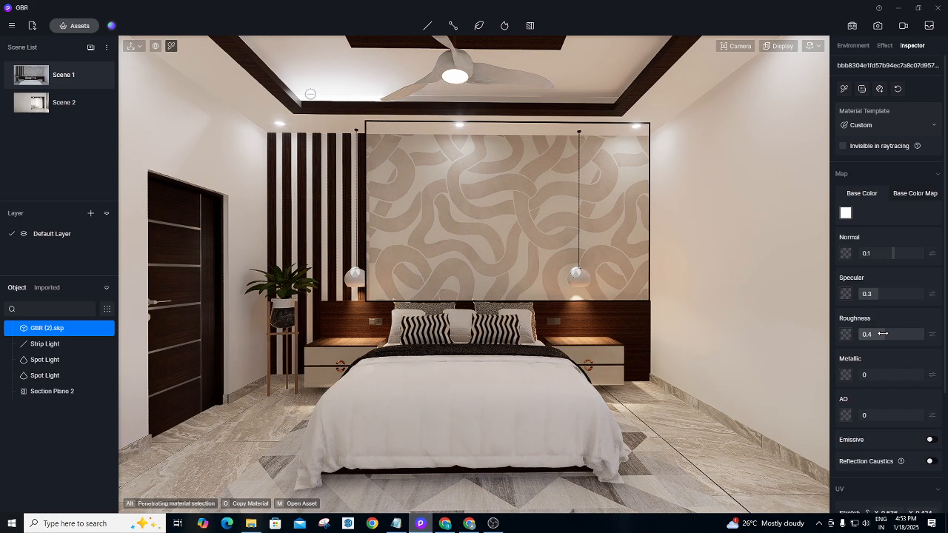
left_click_drag(883, 334, 919, 334)
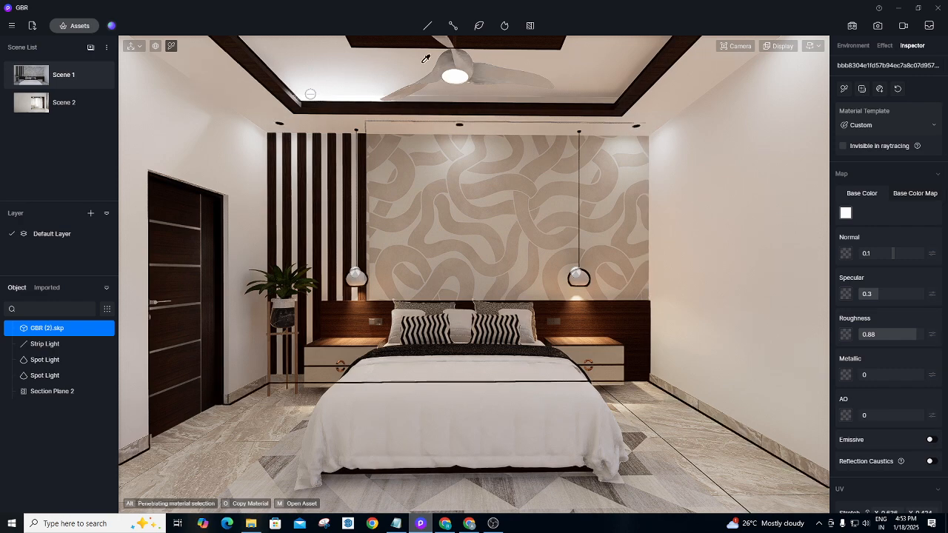
left_click(78, 27)
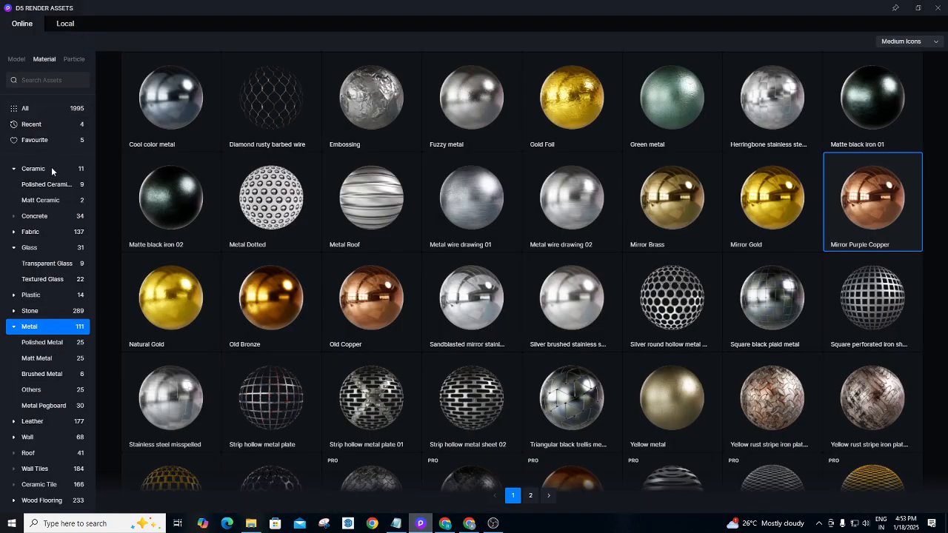
Browse the Wall materials, download White Rough Wall, and take White Wall Paint into the scene.
left_click(30, 442)
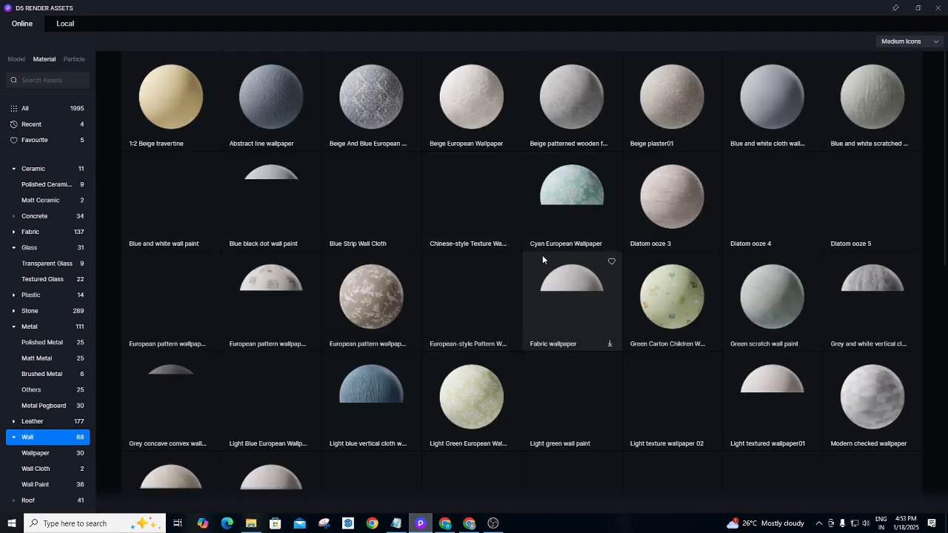
scroll(591, 262, "down", 1)
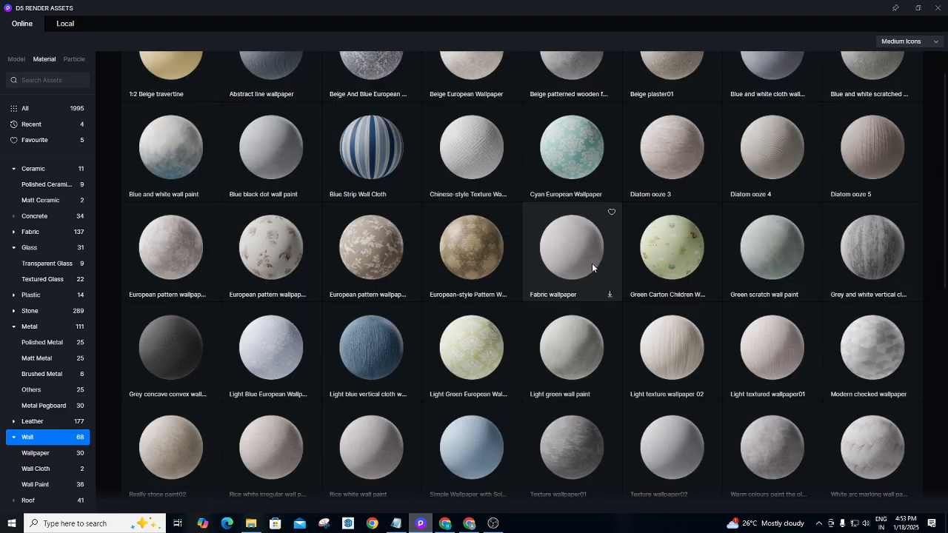
scroll(591, 263, "down", 4)
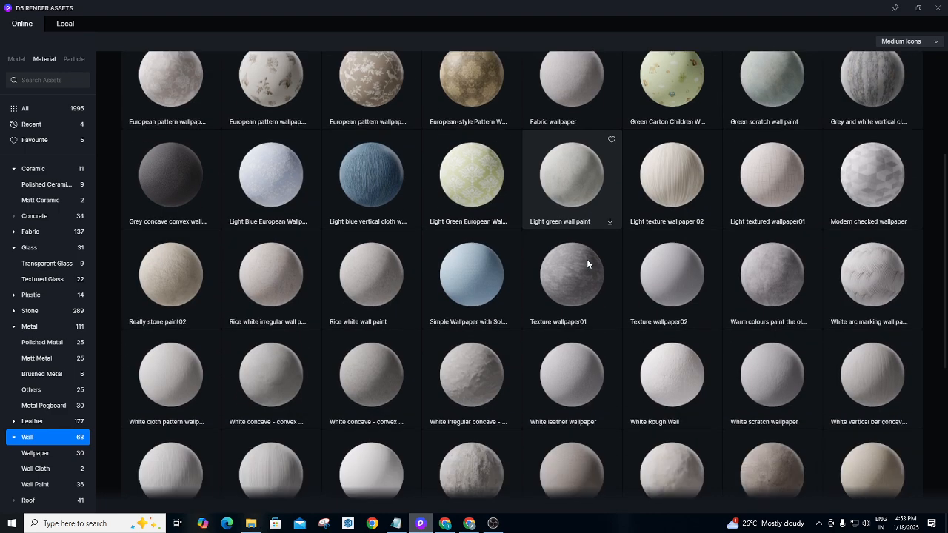
scroll(588, 262, "down", 2)
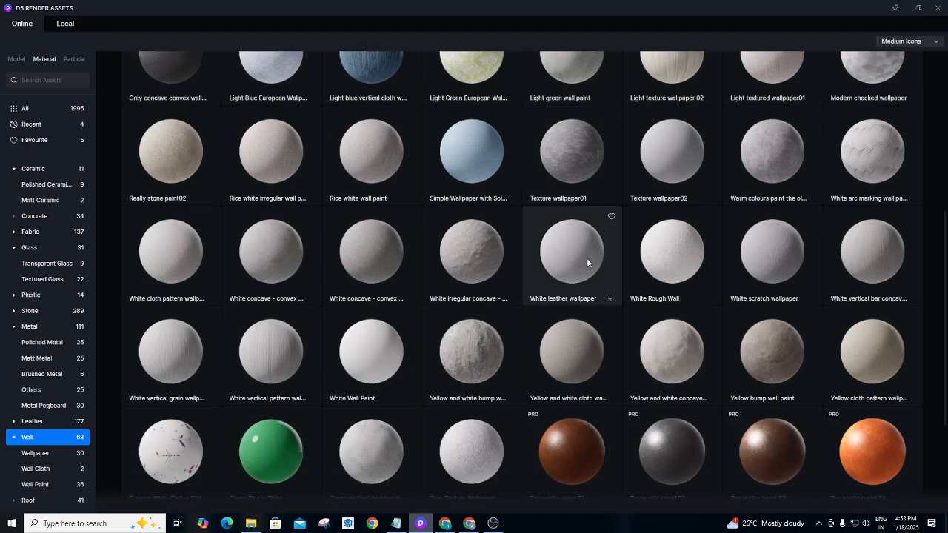
scroll(587, 258, "down", 2)
scroll(603, 265, "up", 4)
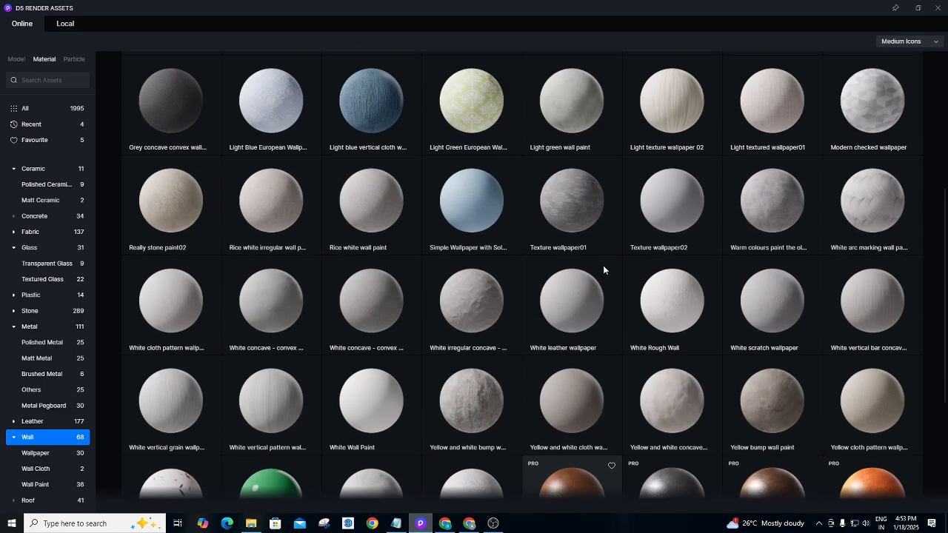
scroll(603, 265, "up", 4)
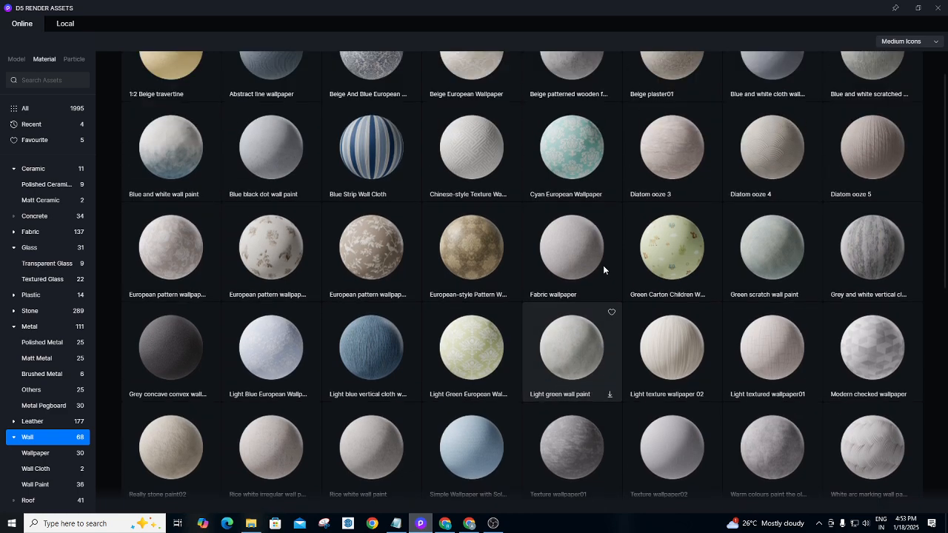
scroll(603, 269, "up", 1)
scroll(602, 276, "down", 3)
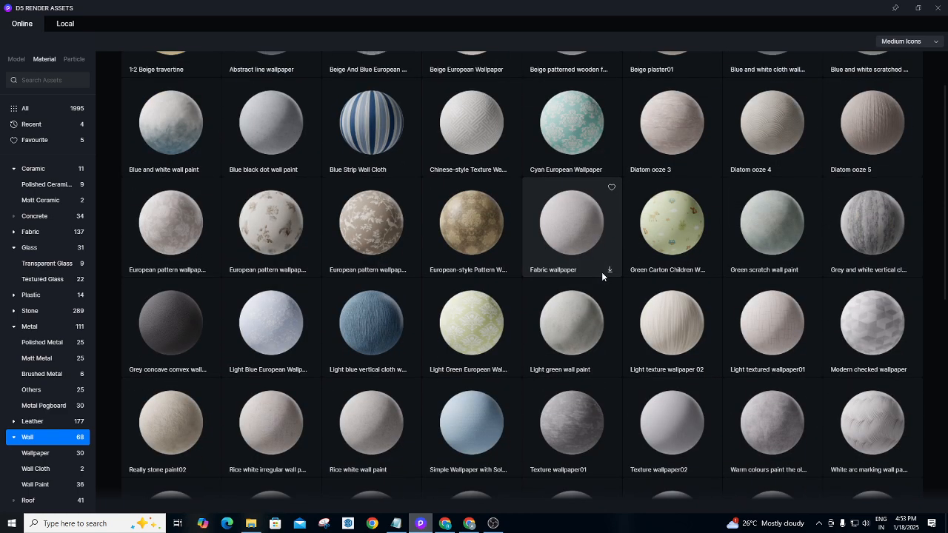
scroll(601, 275, "down", 3)
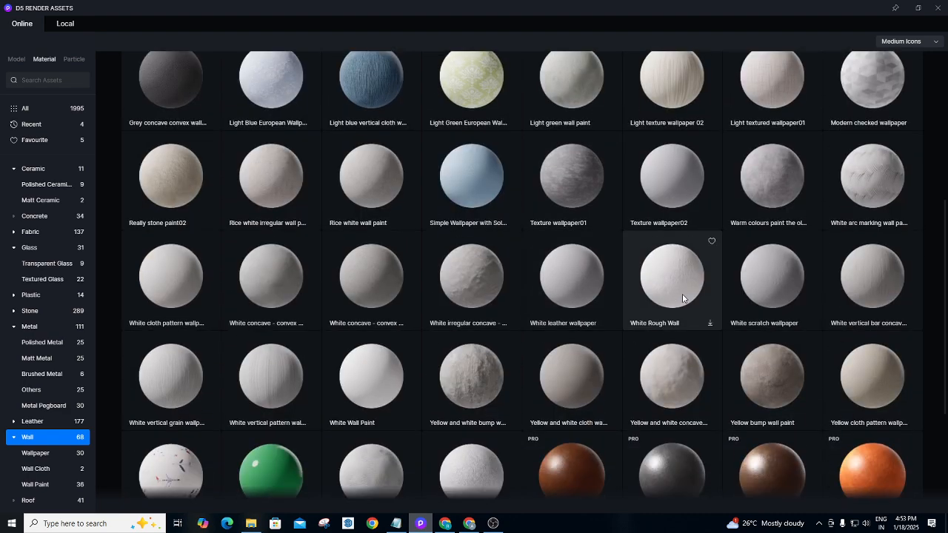
left_click(681, 299)
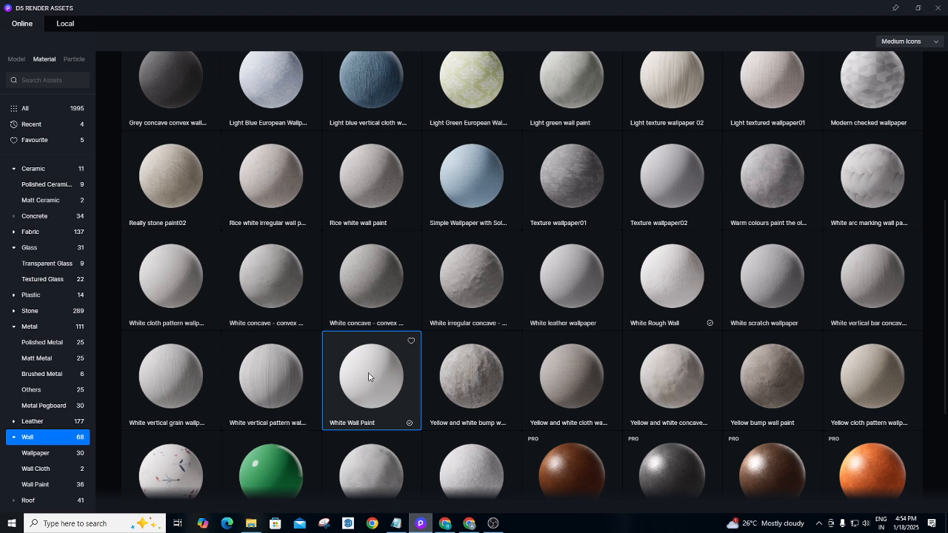
left_click(938, 8)
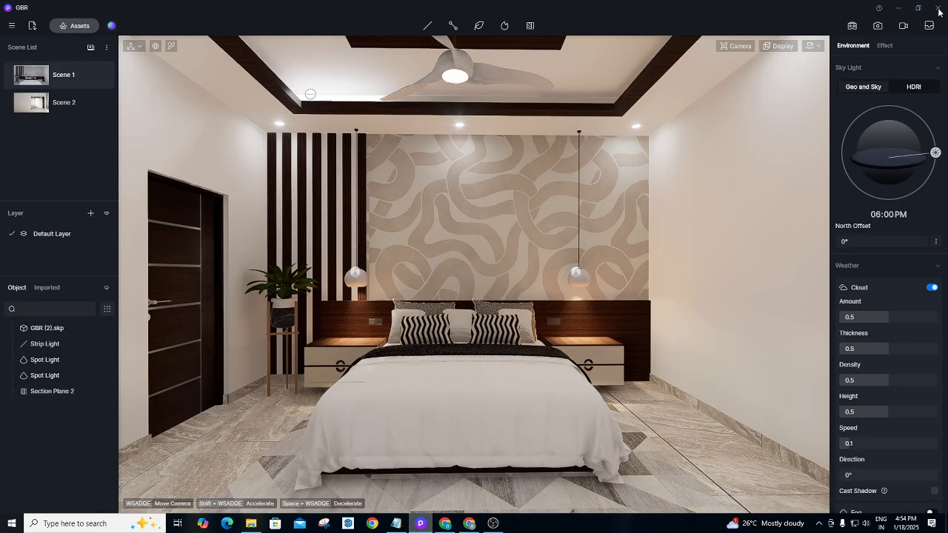
Paint the bedroom wall with White Wall Paint, leaving its base colour pure white.
left_click(224, 129)
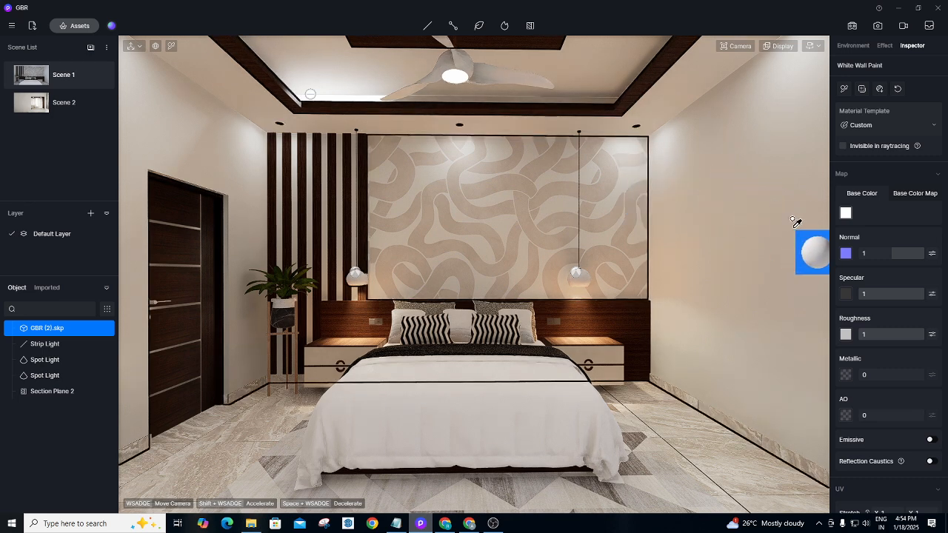
left_click(849, 215)
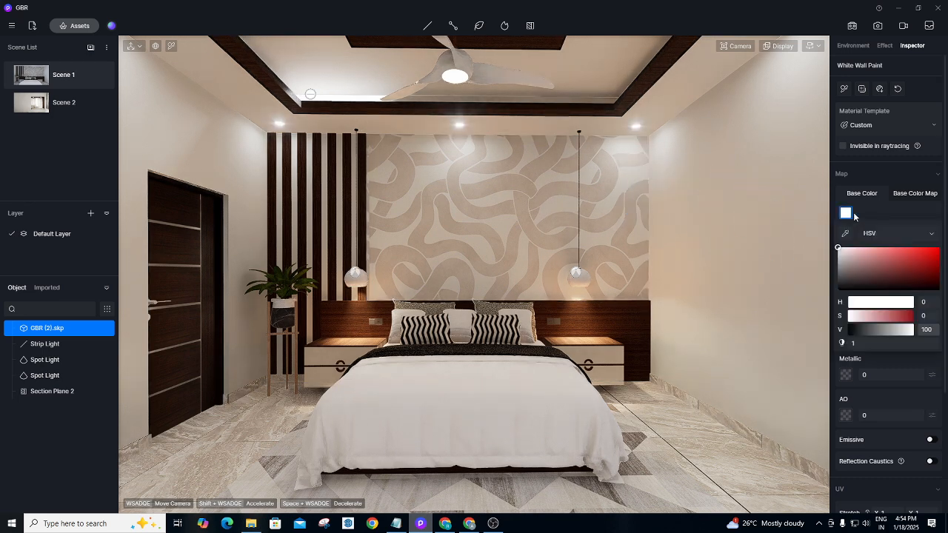
left_click(847, 214)
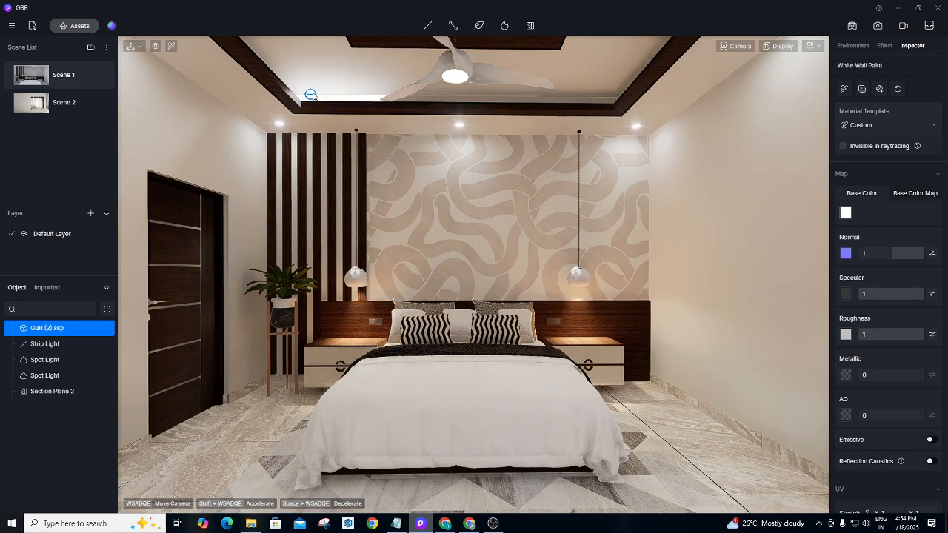
left_click(311, 96)
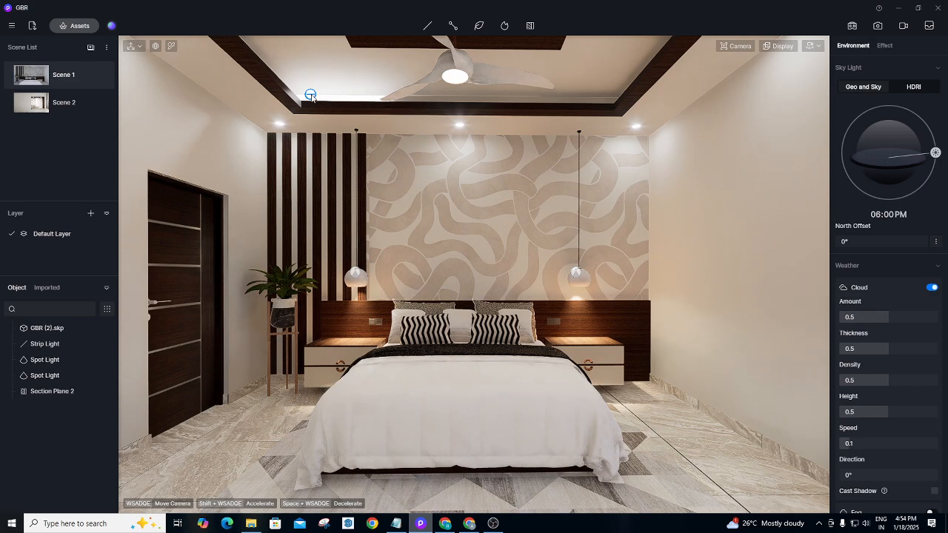
left_click(311, 95)
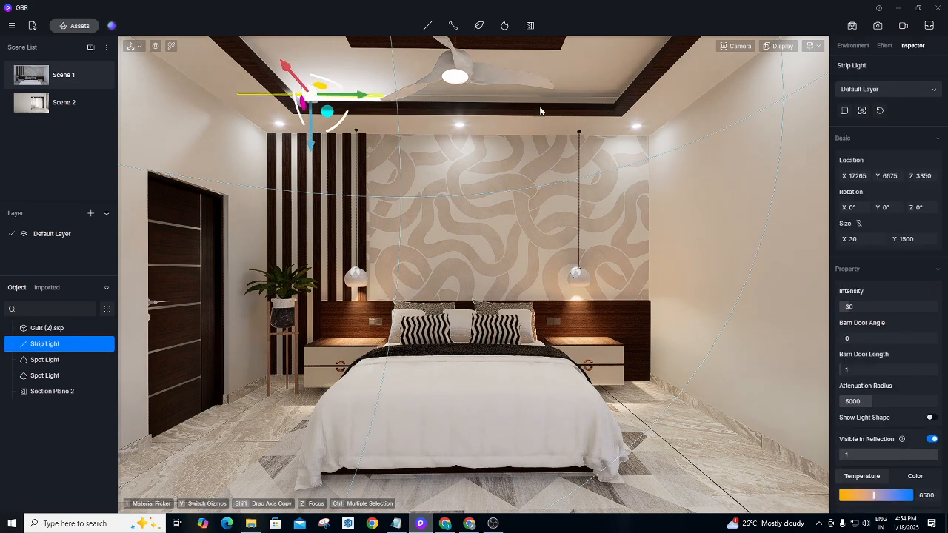
Slide the ceiling strip light along the ceiling to Y 7989.
left_click_drag(367, 101, 508, 96)
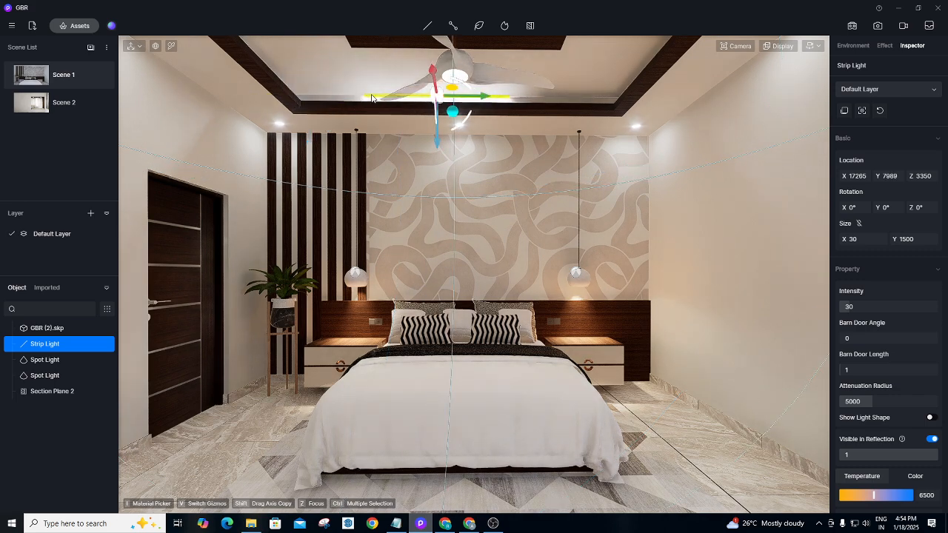
scroll(491, 140, "up", 10)
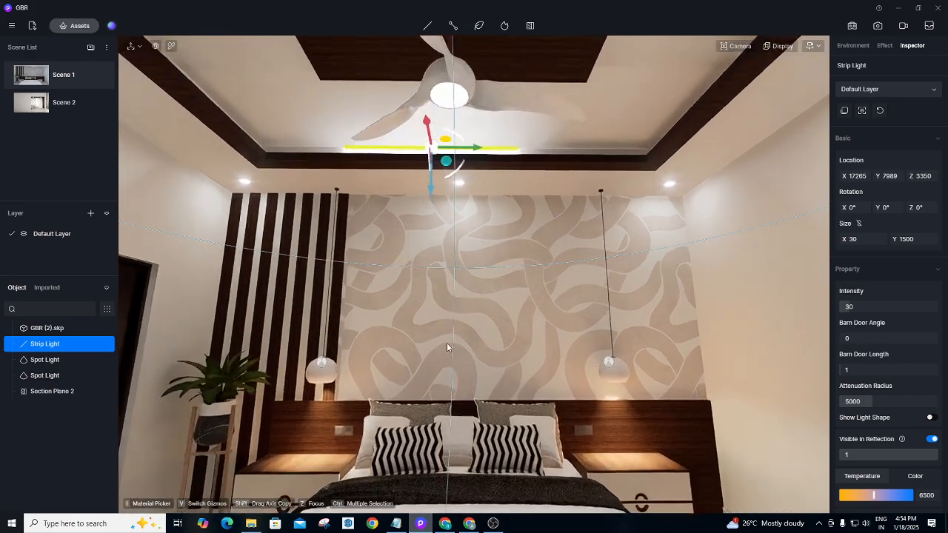
scroll(432, 100, "up", 10)
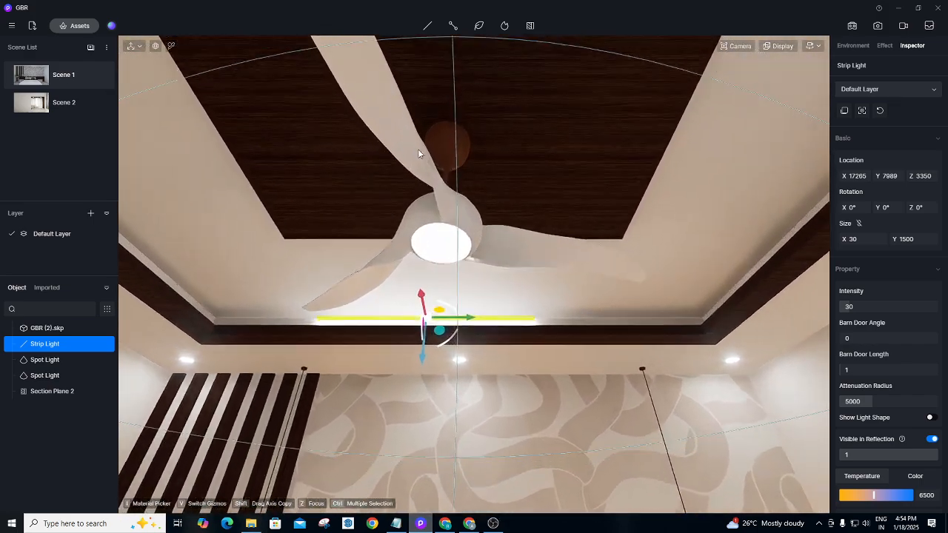
scroll(419, 153, "up", 10)
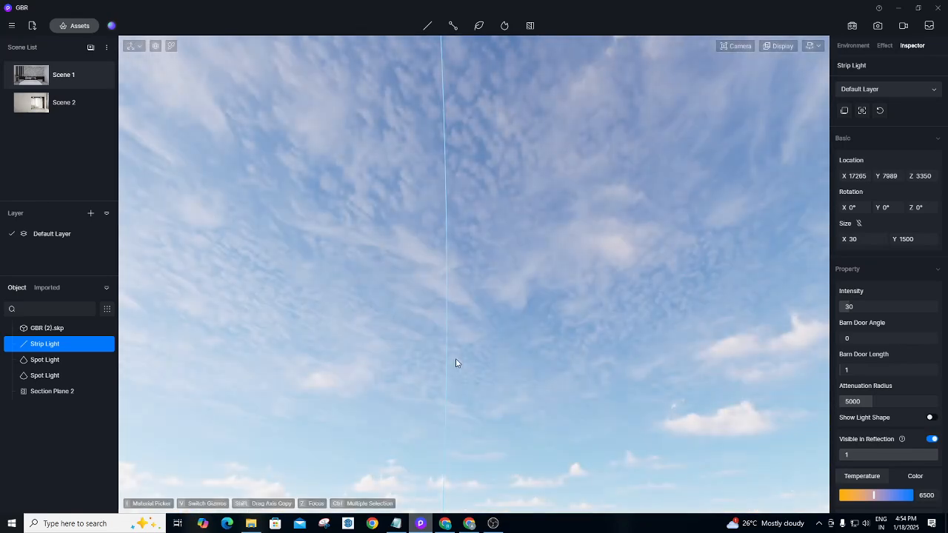
Orbit and zoom along the ceiling cove to inspect the strip light, then bring up the Material Depot browser.
right_click_drag(457, 363, 369, 313)
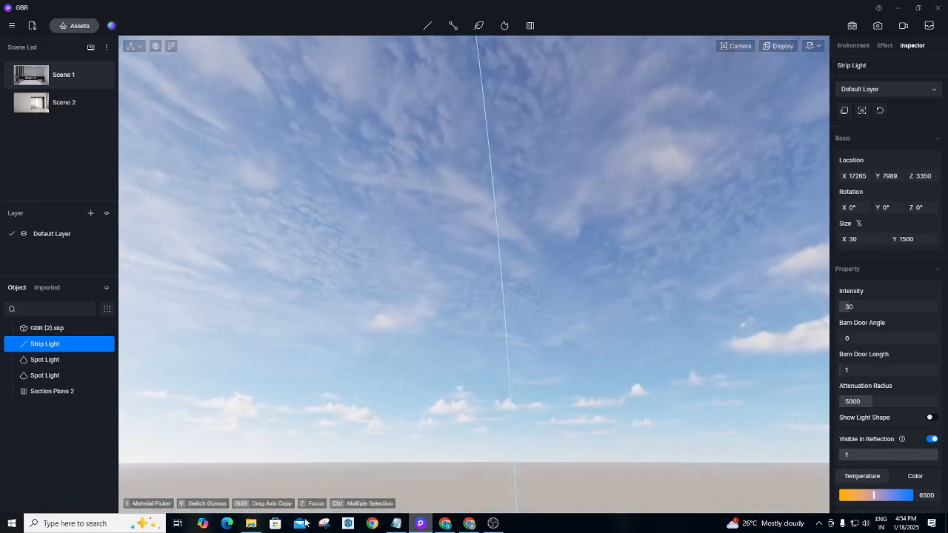
scroll(368, 313, "down", 3)
scroll(367, 311, "down", 10)
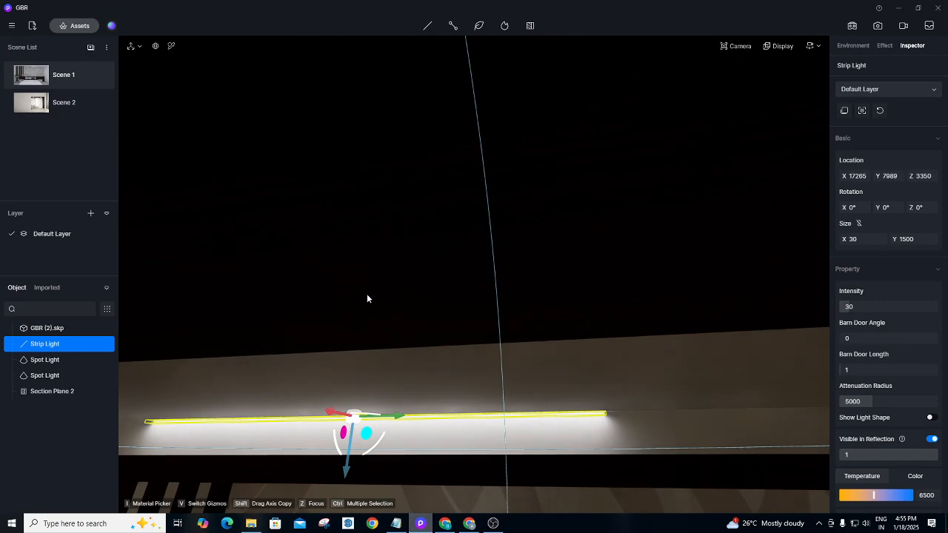
scroll(386, 239, "down", 4)
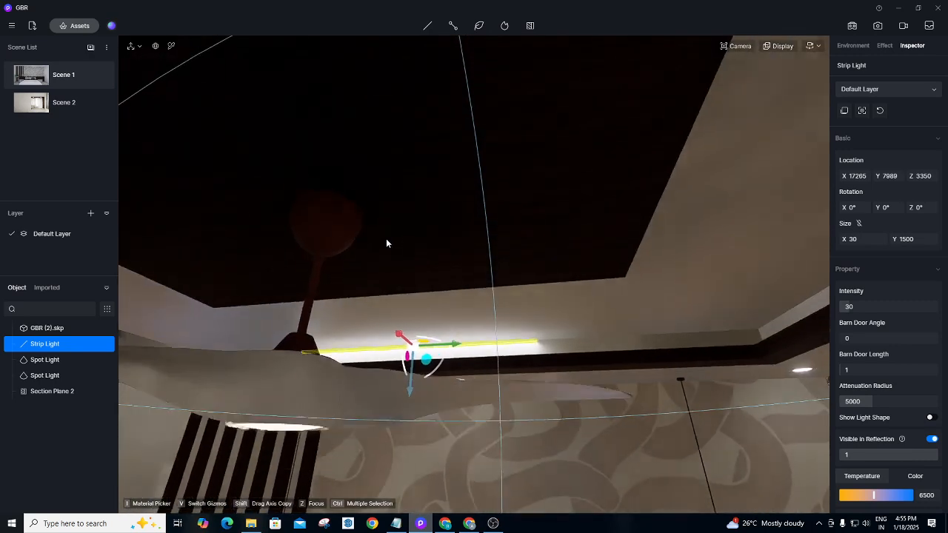
right_click_drag(386, 239, 379, 356)
scroll(437, 397, "up", 3)
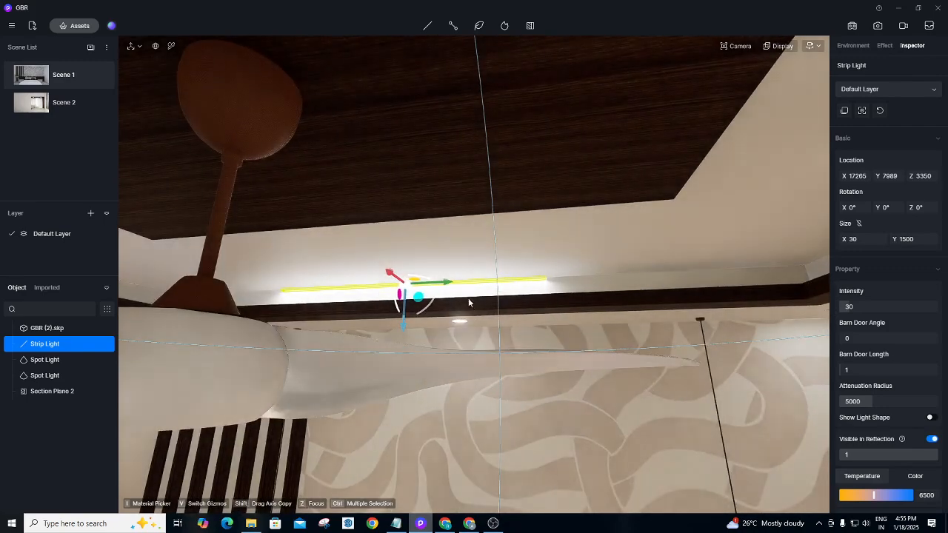
scroll(448, 361, "up", 5)
scroll(446, 359, "up", 3)
right_click_drag(443, 353, 251, 413)
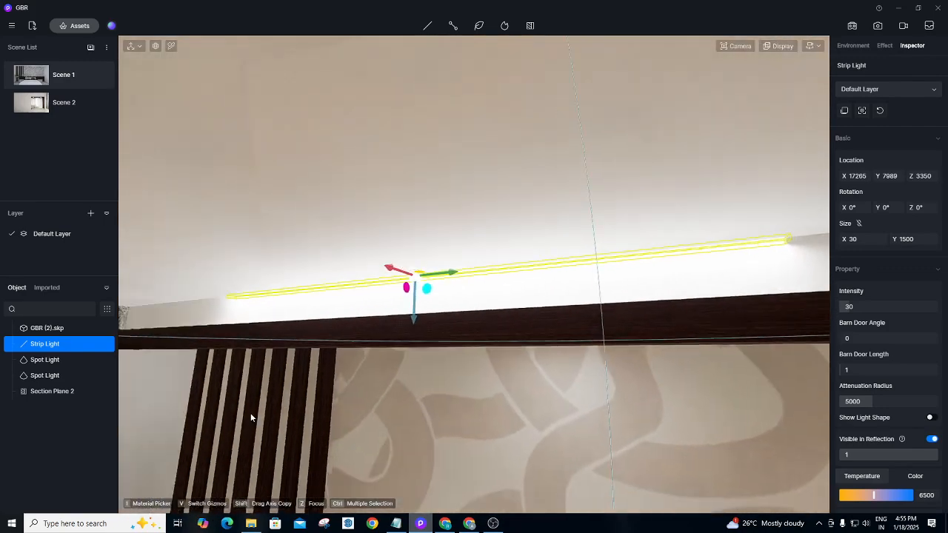
middle_click_drag(441, 326, 375, 339)
right_click_drag(375, 342, 239, 356)
scroll(387, 301, "up", 3)
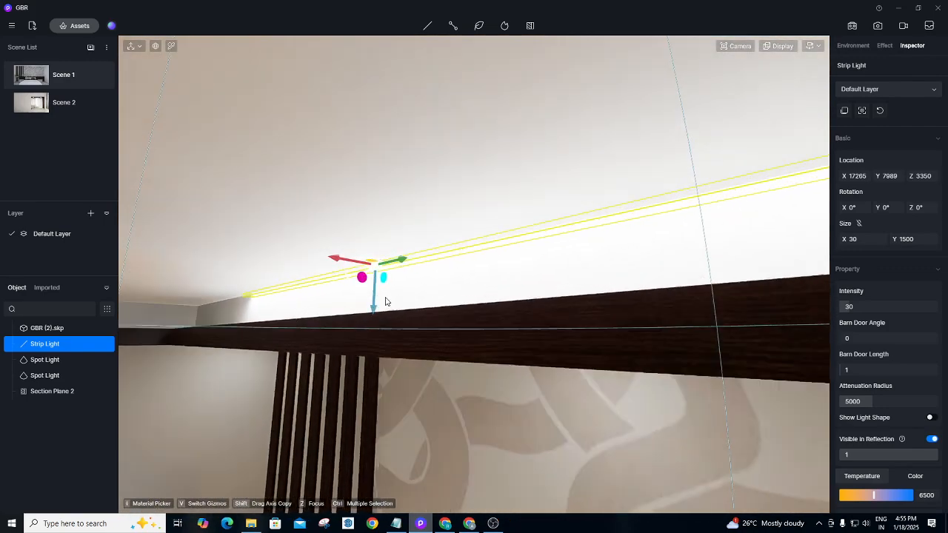
right_click_drag(402, 299, 346, 310)
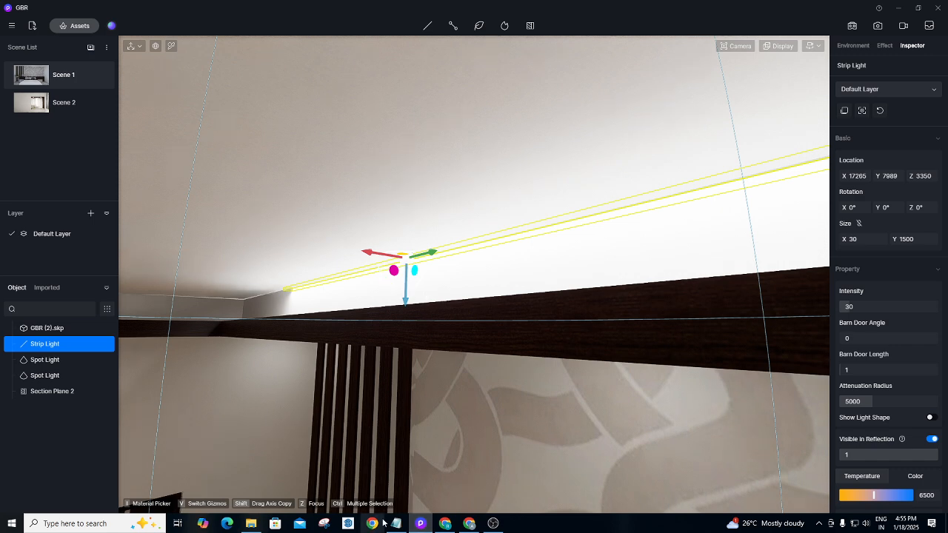
left_click(446, 525)
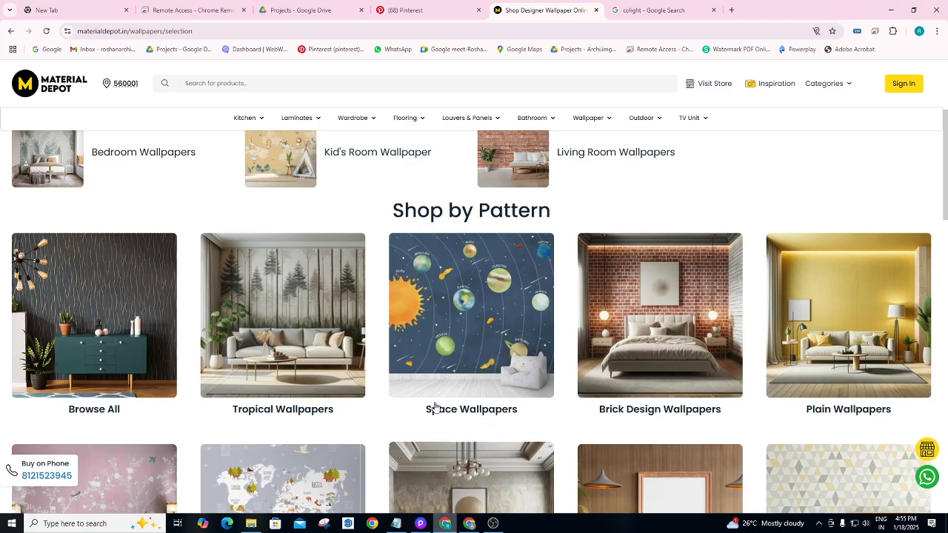
Search Google Images for 'cove light' in a new tab and open Ledrise's cove lighting guide.
left_click(731, 10)
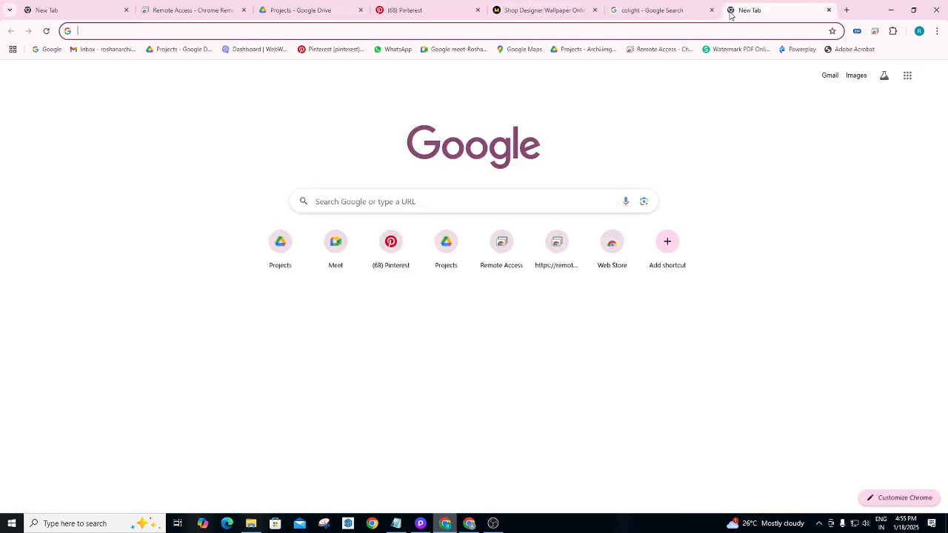
type("cov")
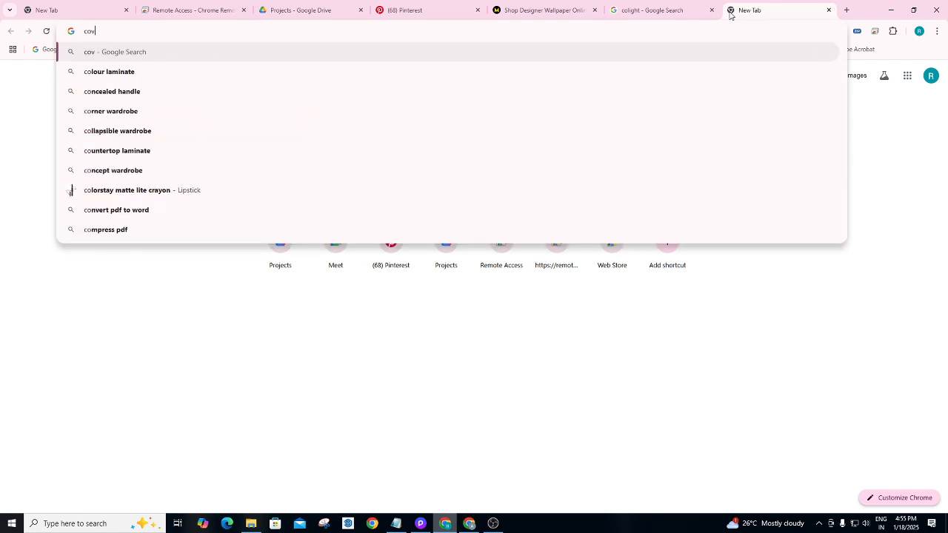
type("e")
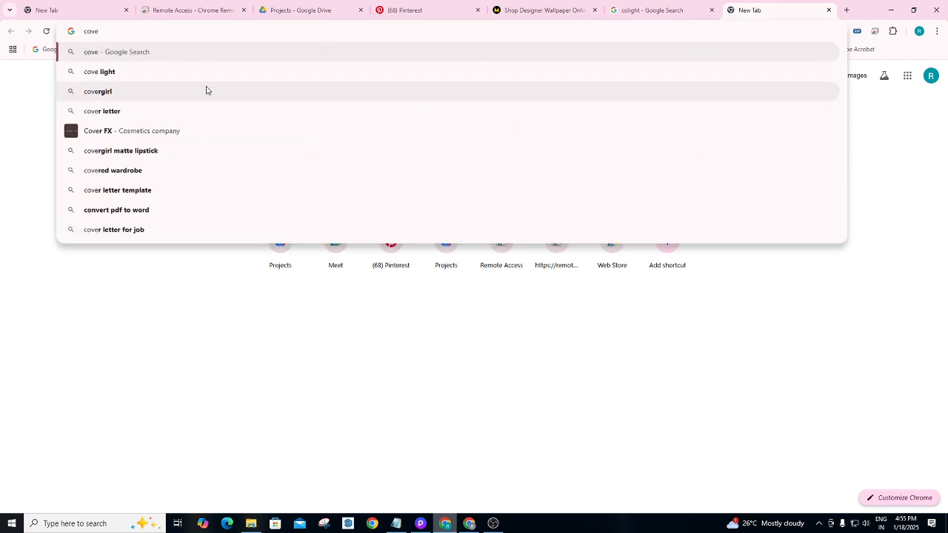
left_click(93, 75)
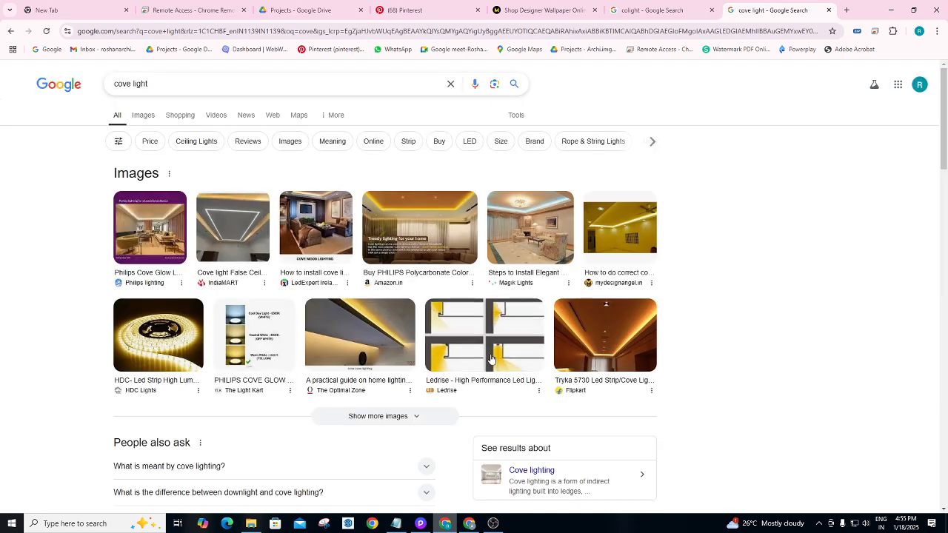
left_click(463, 360)
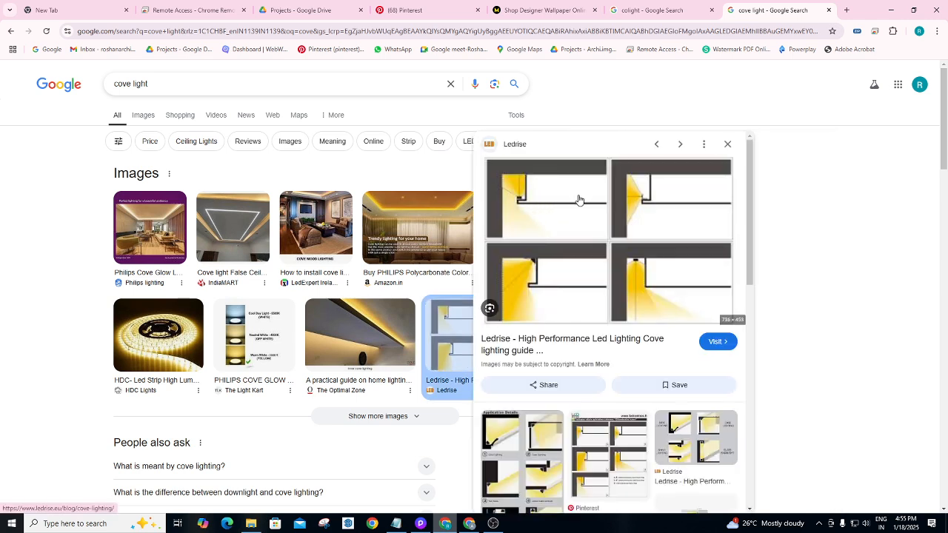
left_click_drag(582, 151, 556, 135)
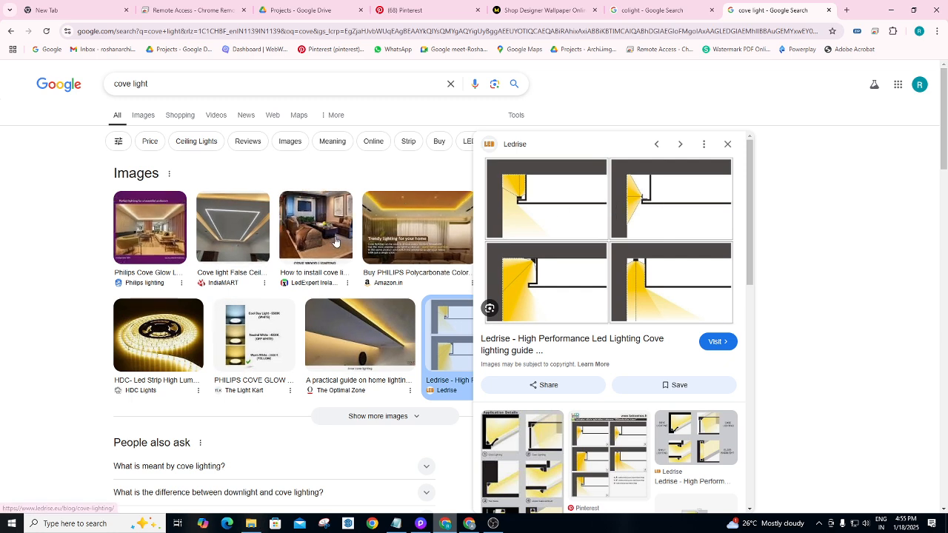
left_click(668, 191)
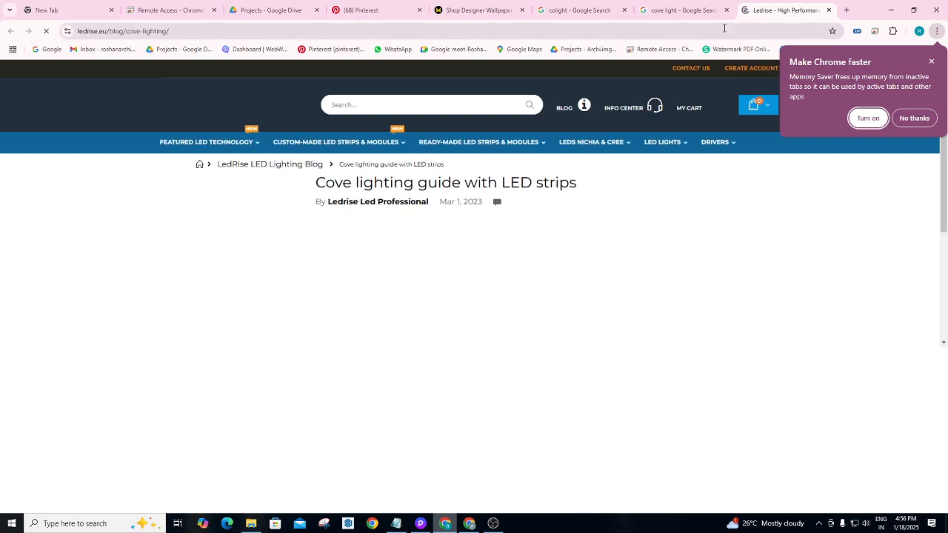
Scroll the Ledrise article to its four cove diagrams, then return to D5 Render.
scroll(381, 254, "down", 3)
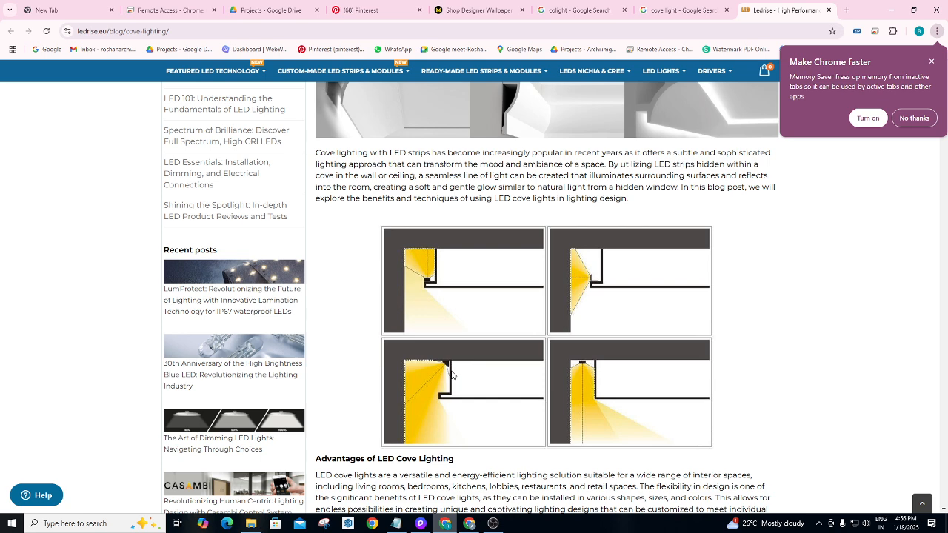
left_click(419, 523)
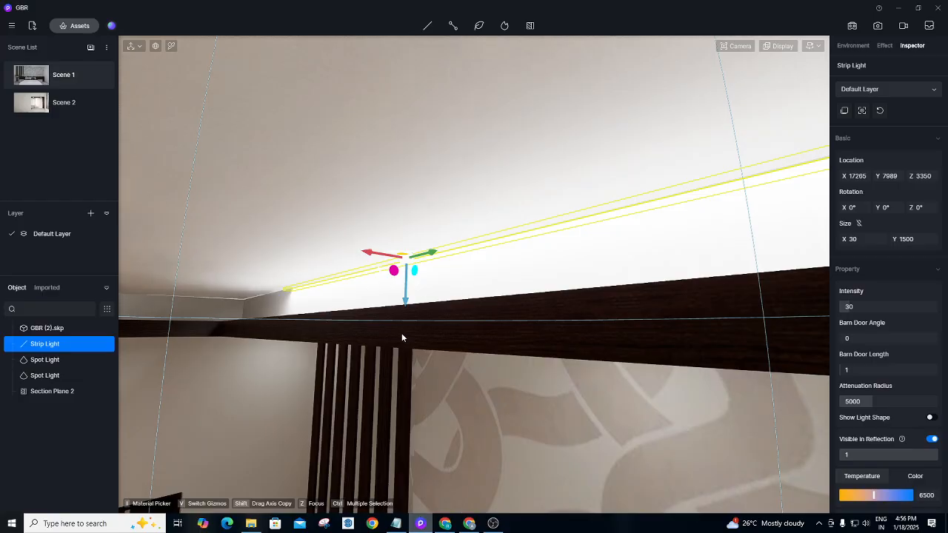
Focus on the cove strip light, tilt it to rotation 180°, 20°, 180°, and lower it to Z 3240.
scroll(402, 335, "up", 4)
right_click_drag(425, 344, 306, 340)
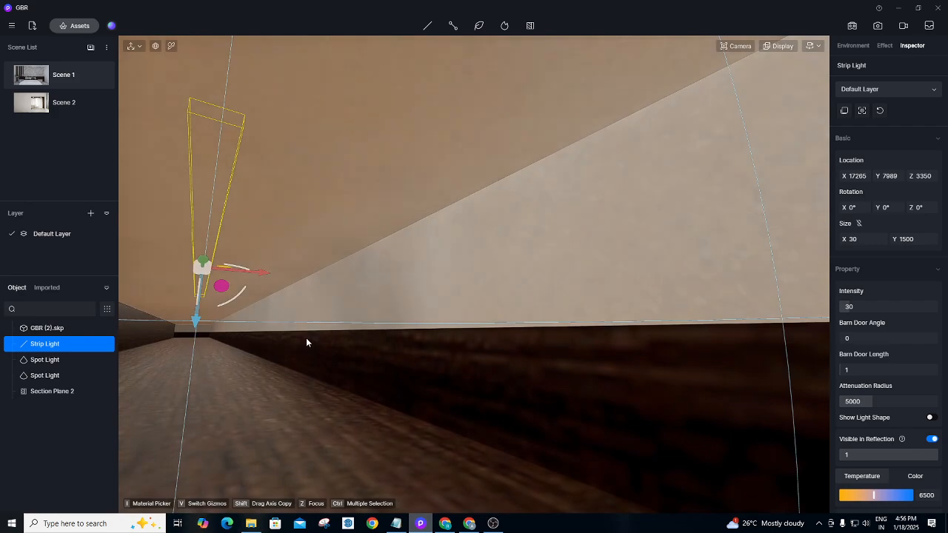
key("z")
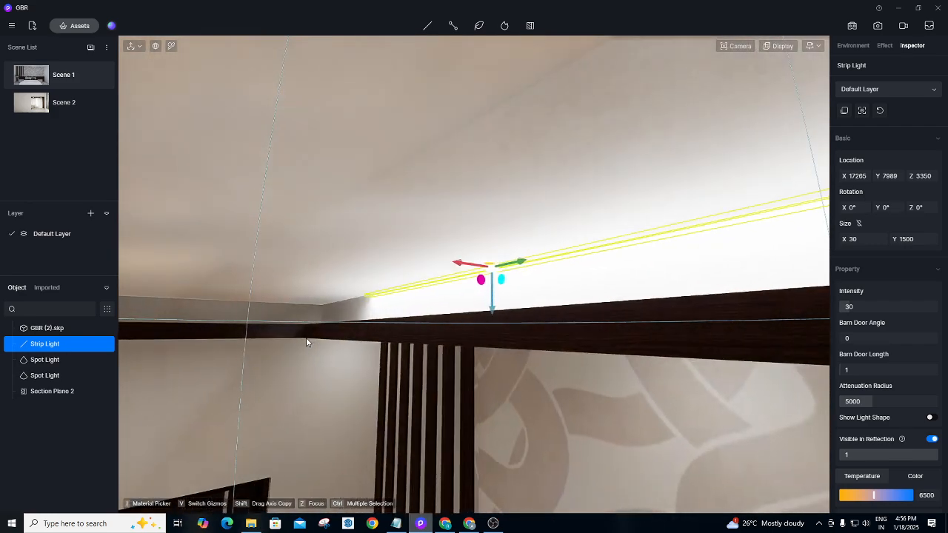
scroll(304, 326, "up", 3)
right_click_drag(303, 319, 302, 311)
scroll(302, 311, "up", 4)
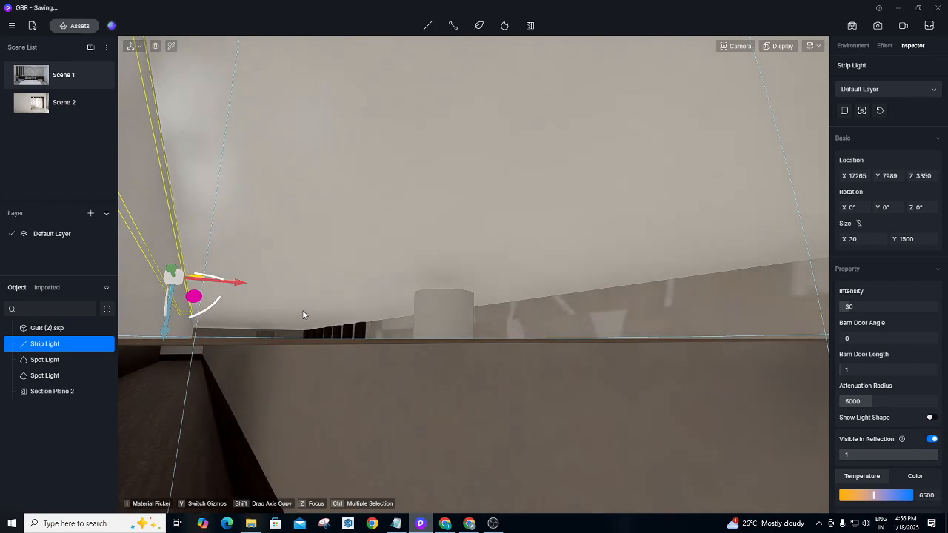
key("z")
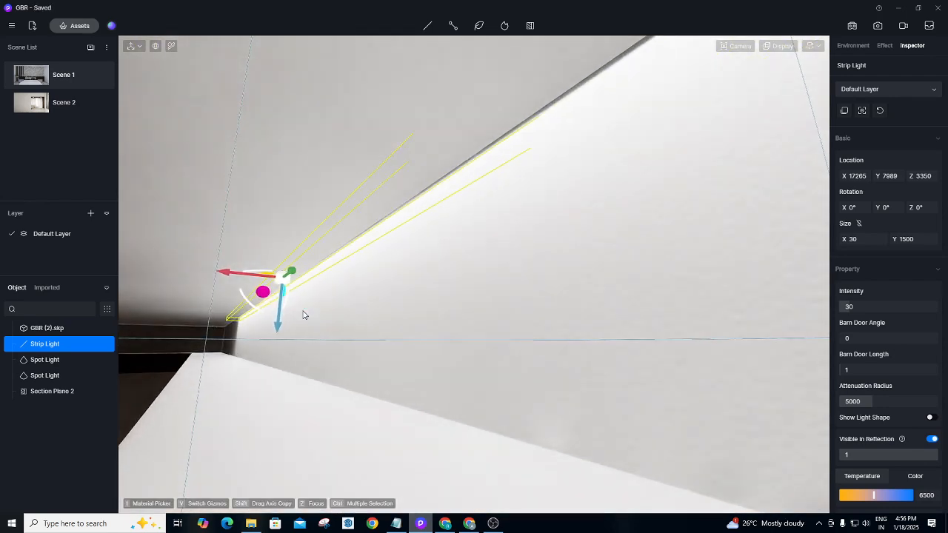
scroll(302, 319, "down", 2)
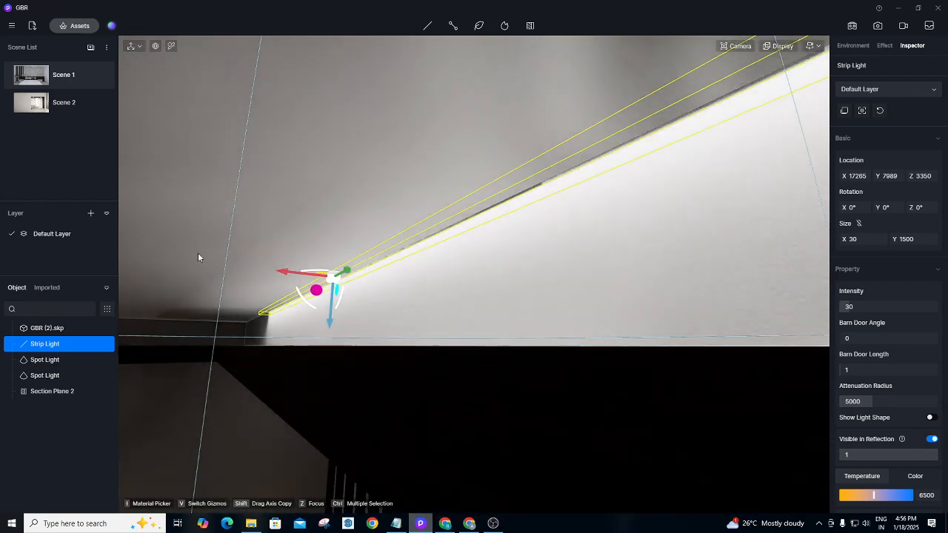
scroll(303, 270, "up", 2)
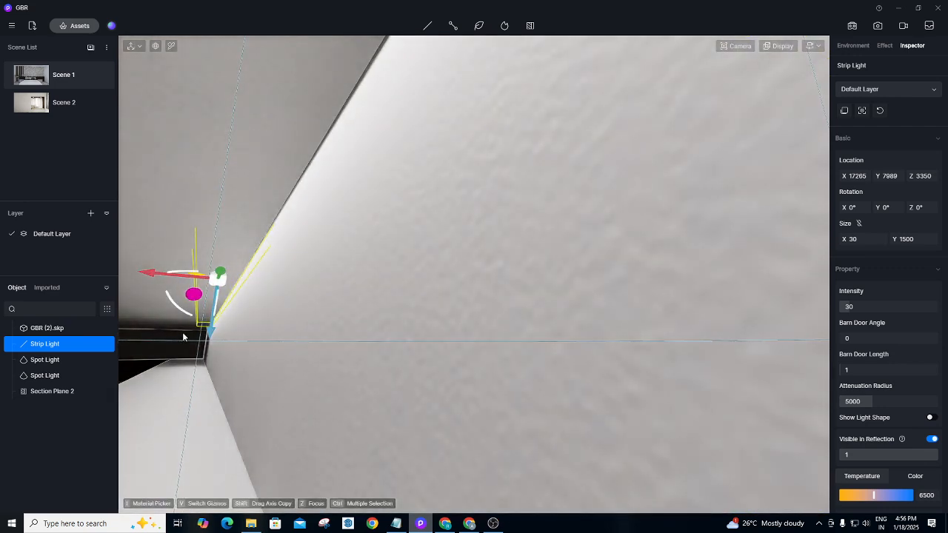
key("z")
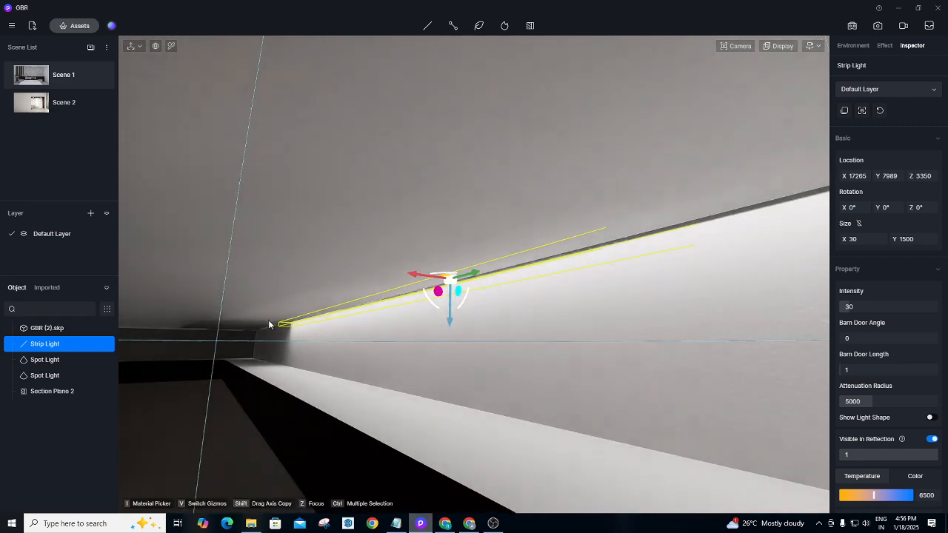
left_click_drag(430, 297, 499, 269)
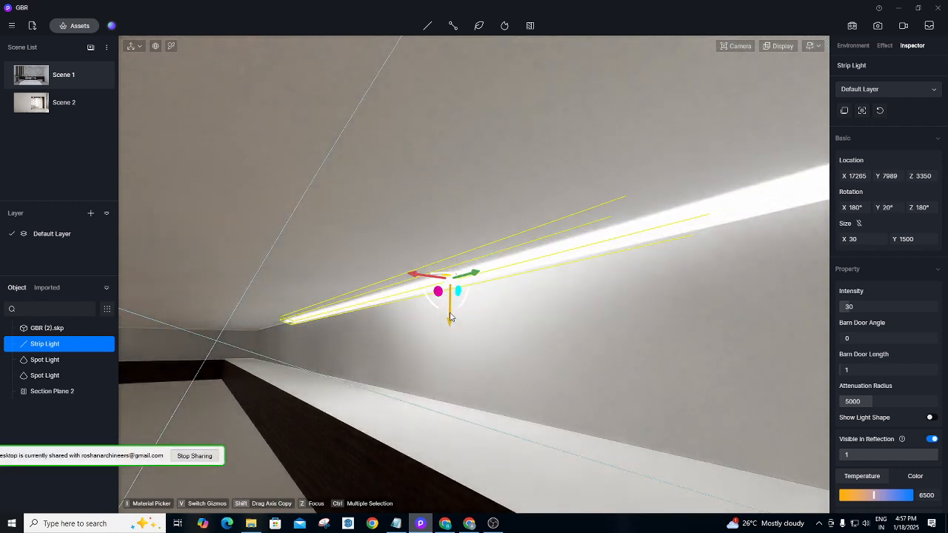
left_click_drag(448, 327, 453, 451)
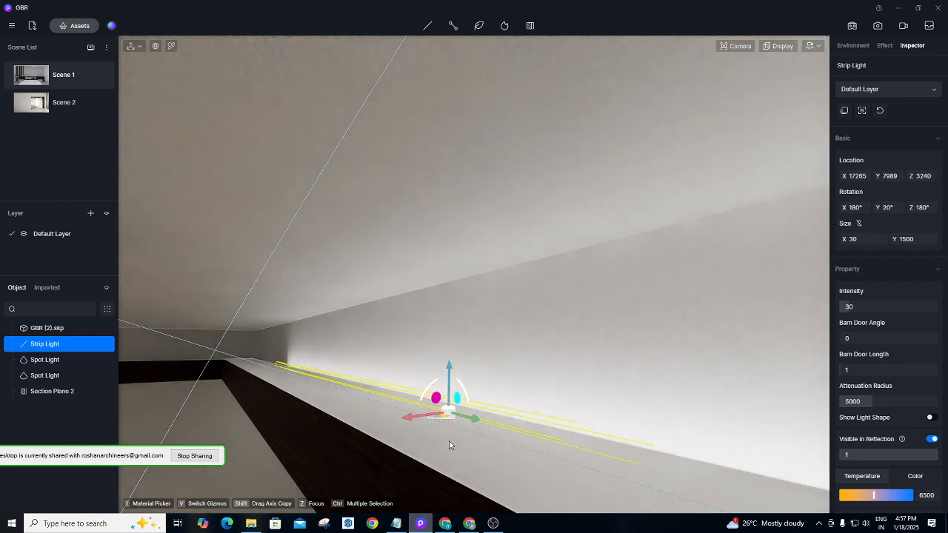
Set the cove strip light to height 3250 and rotate it to line up with the wooden ledge.
left_click_drag(428, 398, 417, 408)
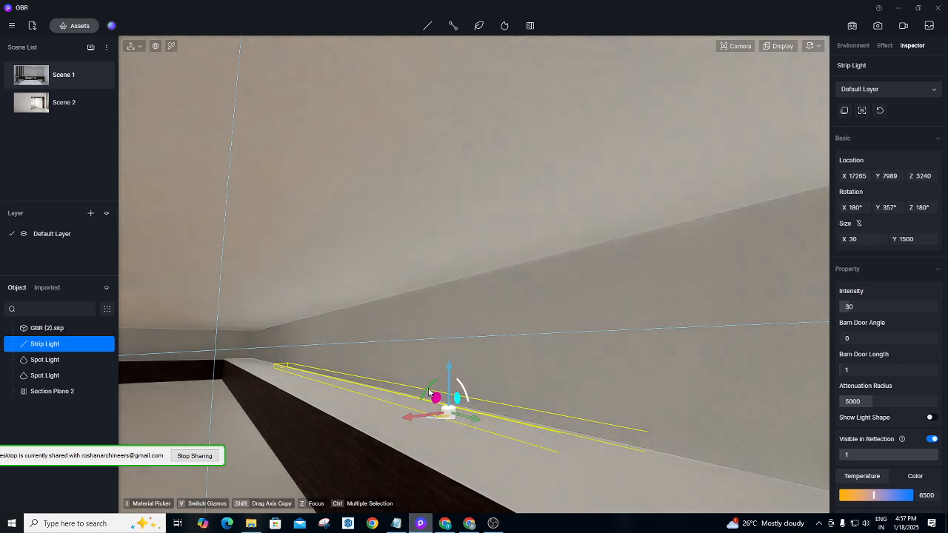
left_click_drag(449, 366, 451, 355)
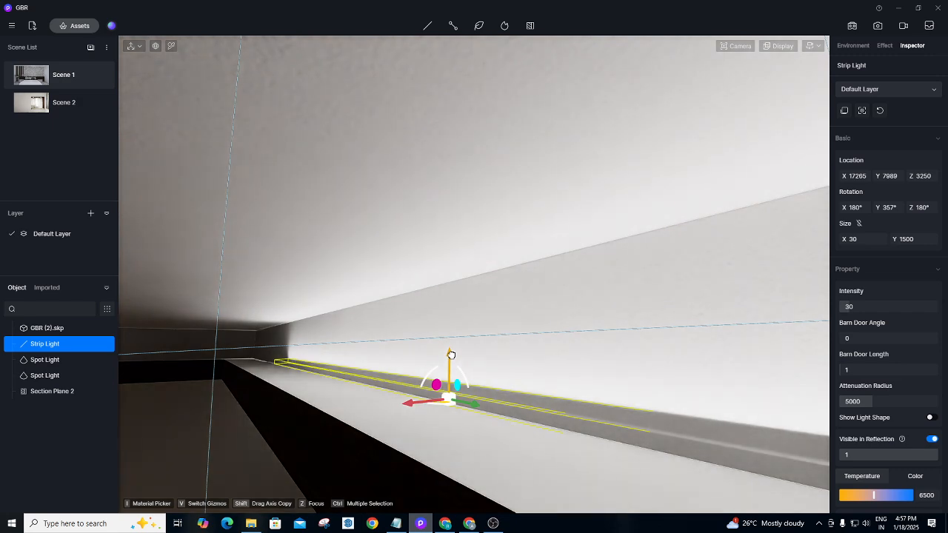
mouse_move(427, 383)
left_mouse_down()
mouse_move(462, 354)
mouse_move(505, 395)
mouse_move(506, 417)
mouse_move(474, 449)
mouse_move(437, 454)
mouse_move(479, 455)
mouse_move(426, 435)
mouse_move(447, 388)
mouse_move(409, 385)
left_mouse_up()
Orbit out to check the light against the ledge and slats, undoing an accidental spin.
scroll(235, 304, "down", 4)
middle_click_drag(235, 304, 495, 303)
right_click_drag(497, 304, 558, 330)
scroll(527, 355, "up", 3)
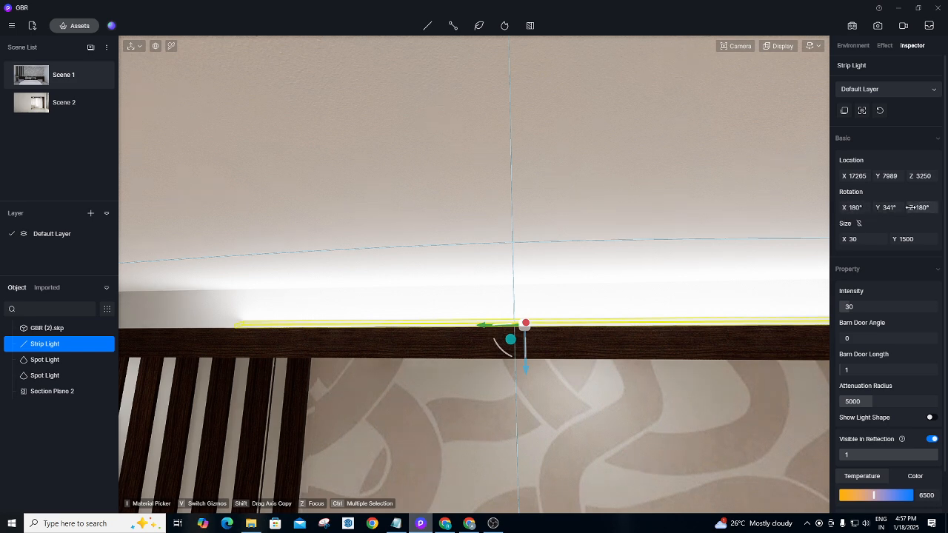
left_click_drag(923, 207, 569, 212)
key("ctrl+z")
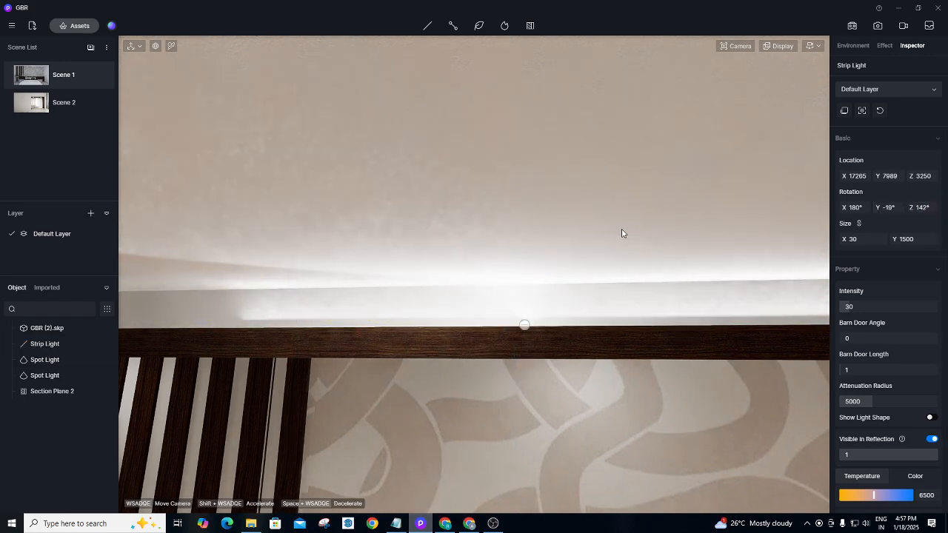
Lengthen the cove strip light's Size Y to 3000, then to 3500.
left_click(525, 329)
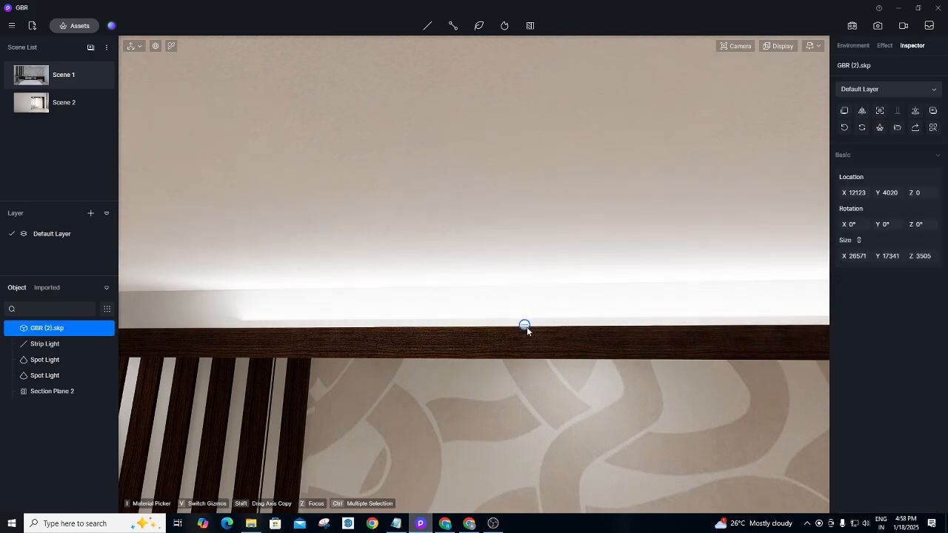
left_click(527, 326)
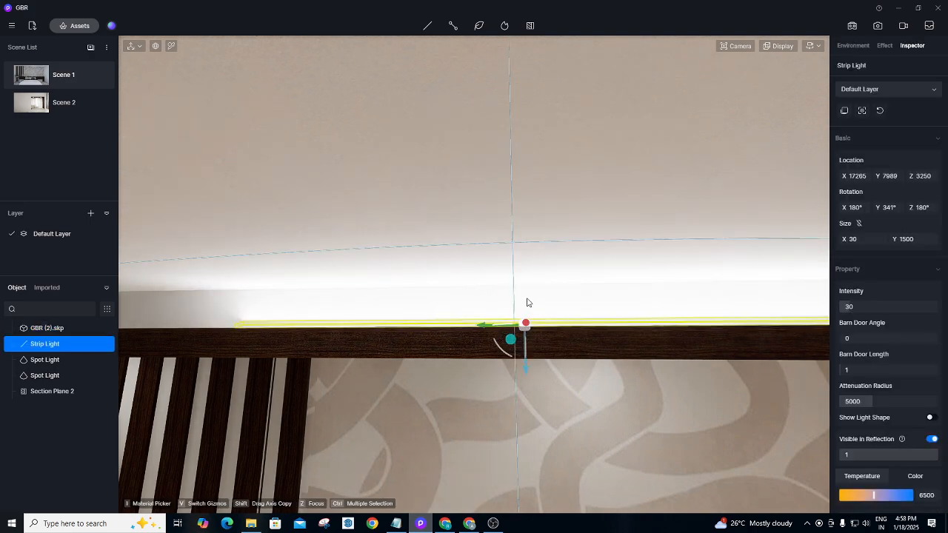
scroll(392, 334, "down", 4)
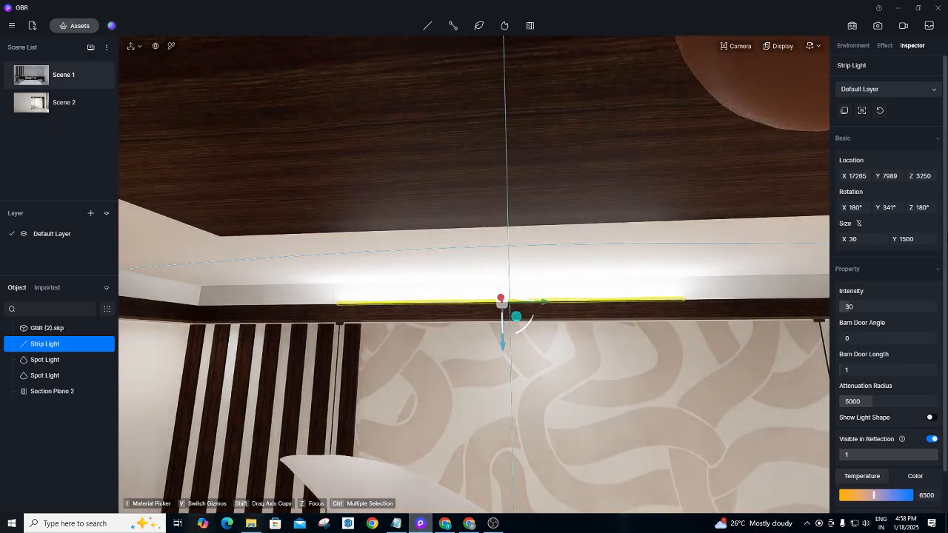
left_click(919, 239)
key("BackSpace")
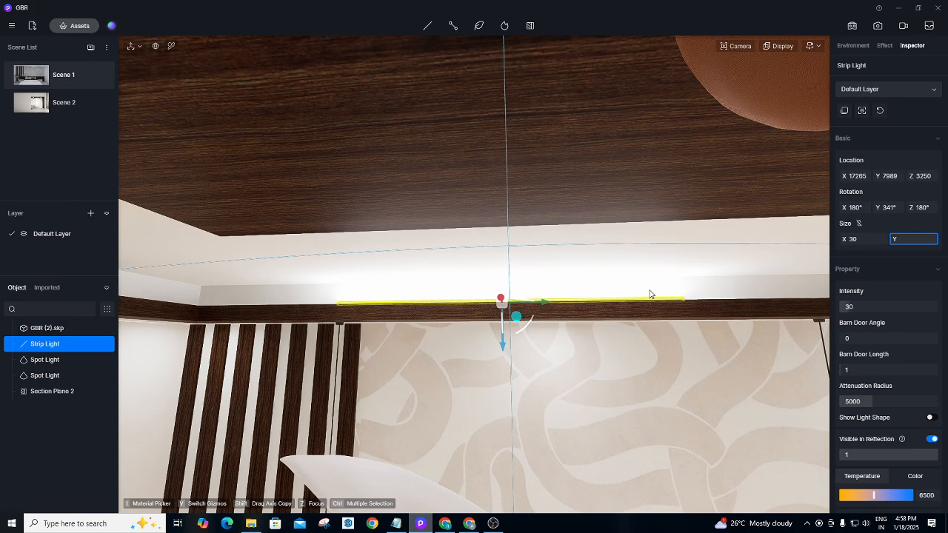
type("3000")
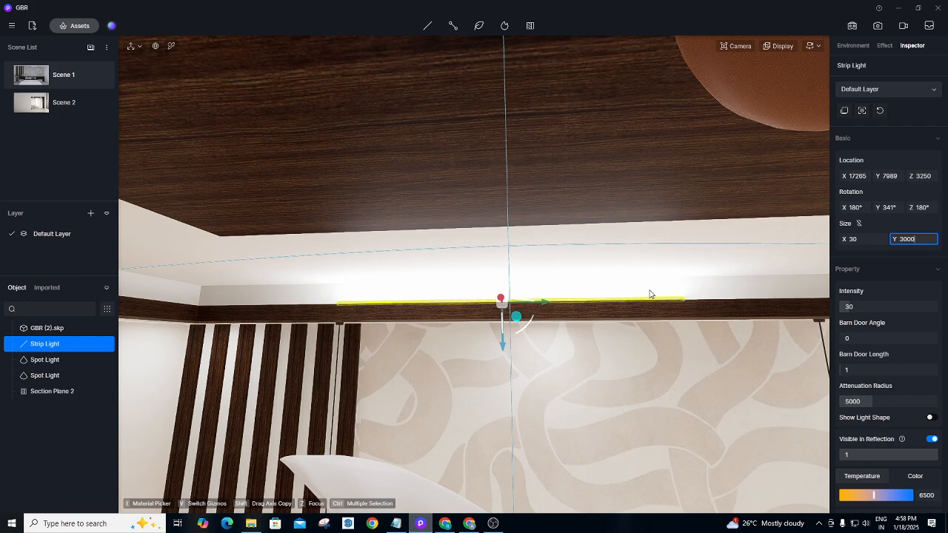
key("Return")
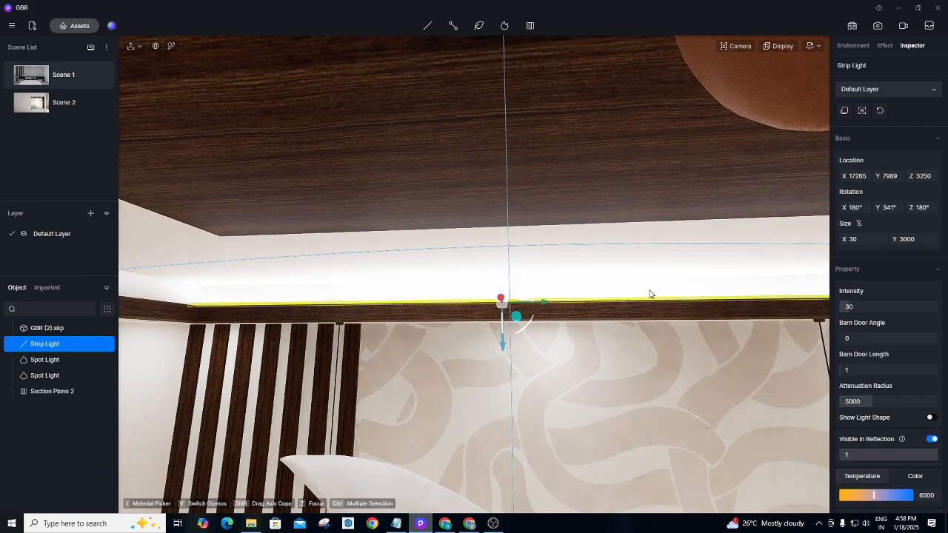
scroll(461, 331, "down", 5)
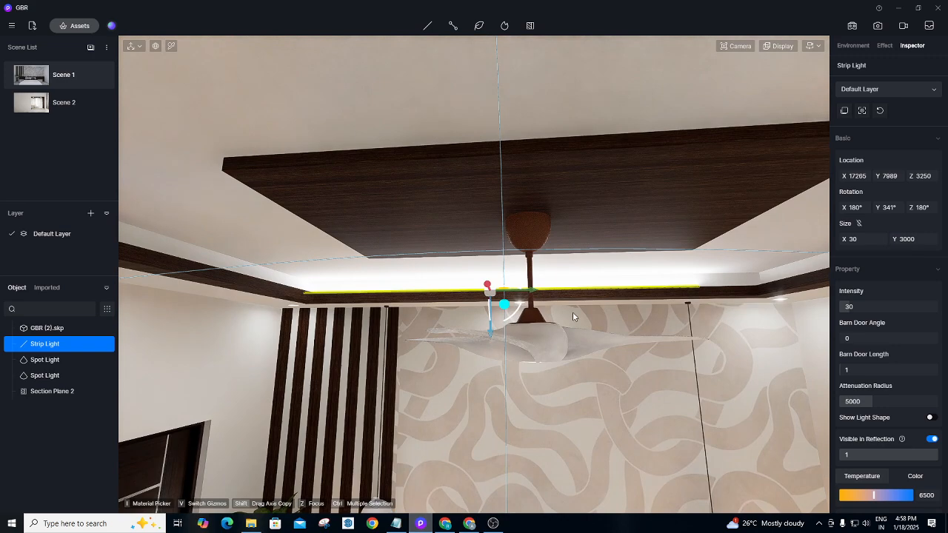
key("d")
left_click(919, 239)
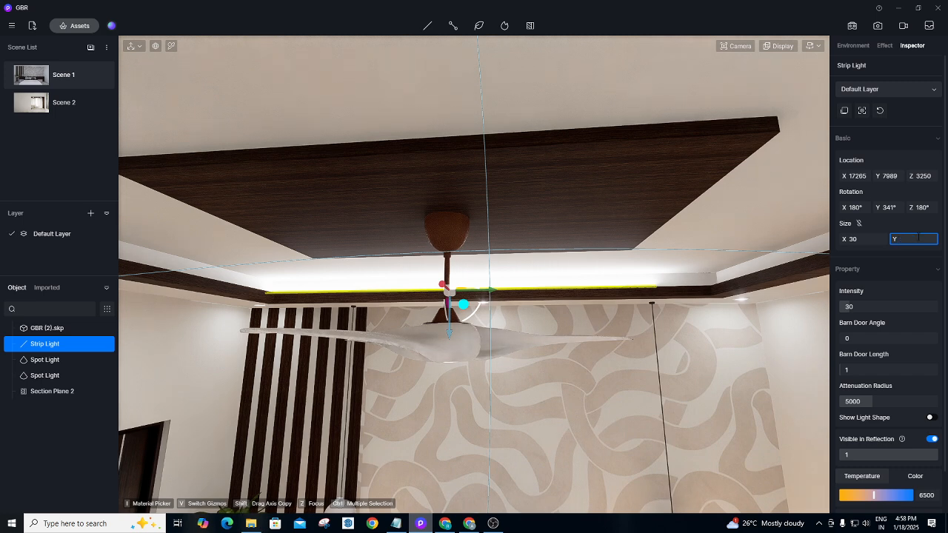
key("Return")
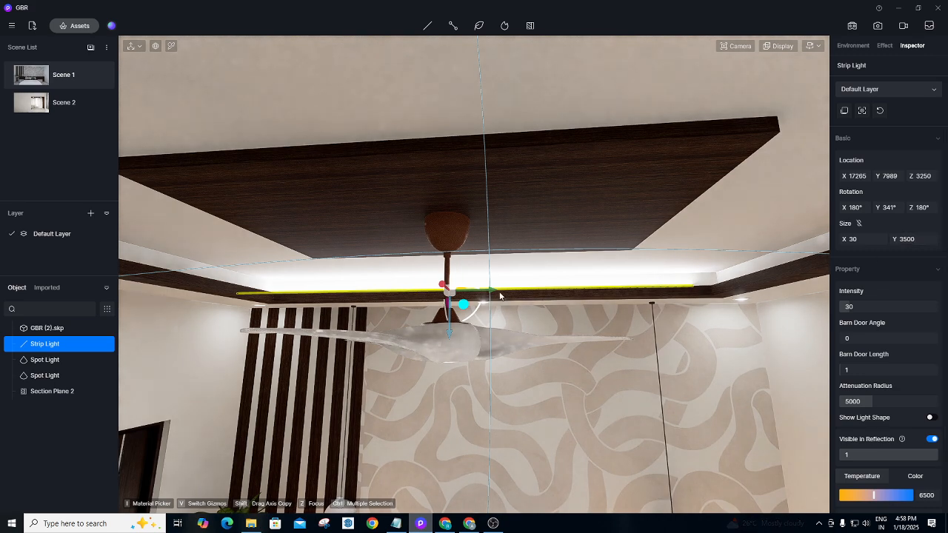
Slide the strip light along the ceiling cove, then return to the Scene 1 view.
left_click_drag(494, 291, 534, 290)
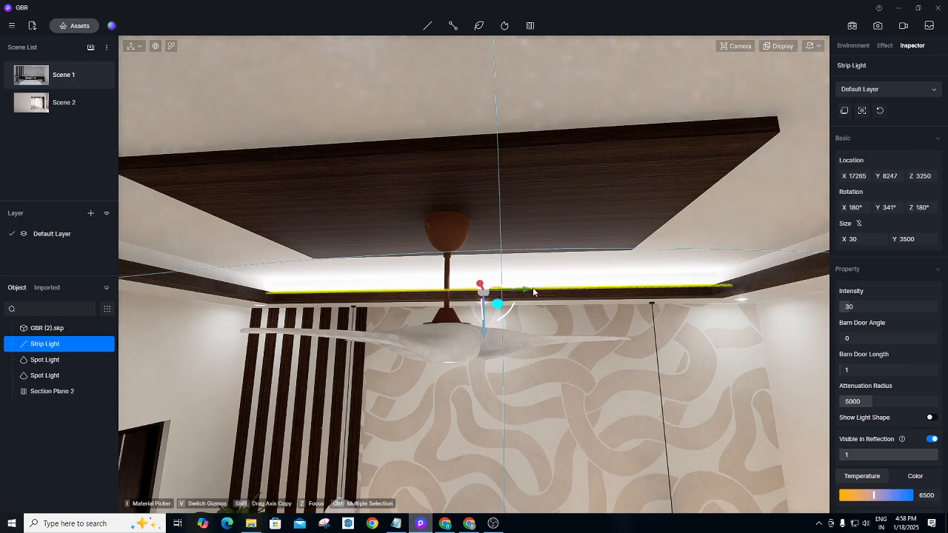
key("d")
right_click_drag(582, 425, 567, 431)
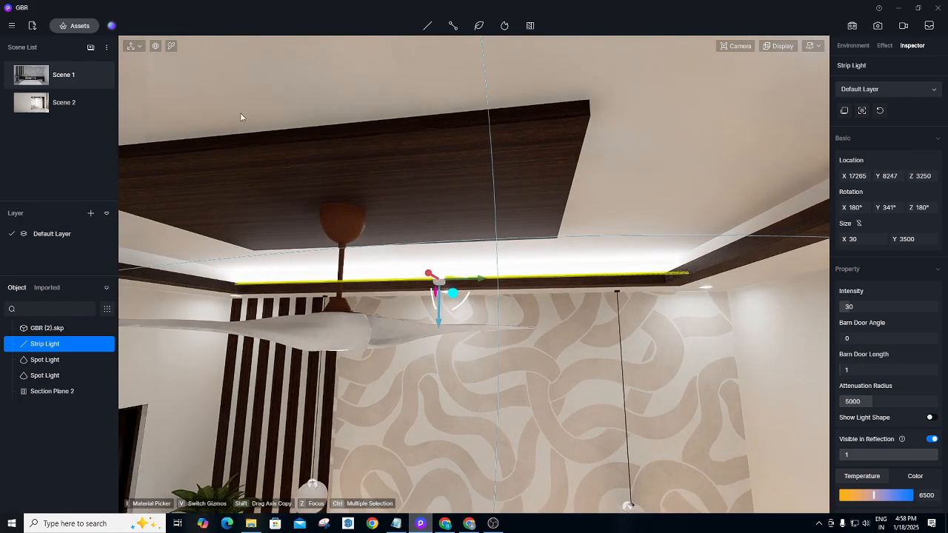
left_click(87, 77)
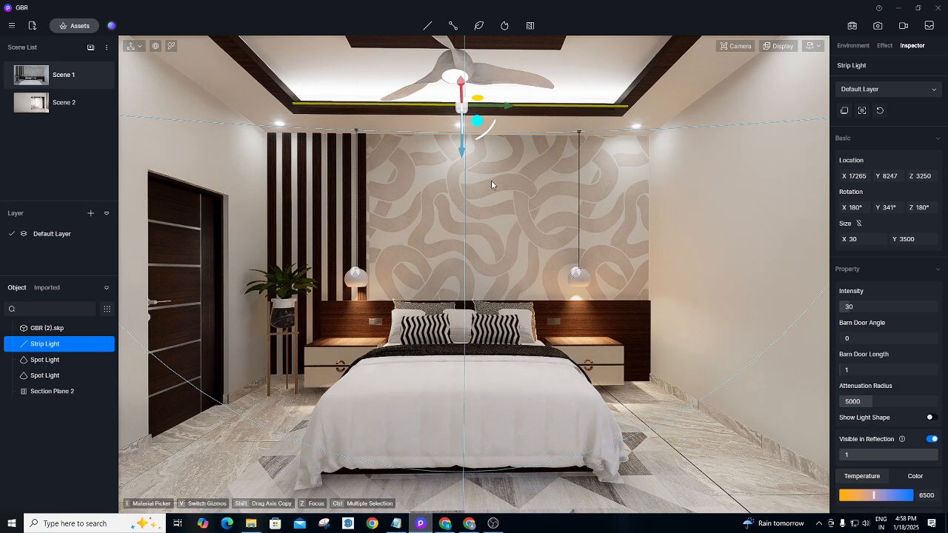
Warm the strip light's colour temperature to 4050.
left_click(572, 138)
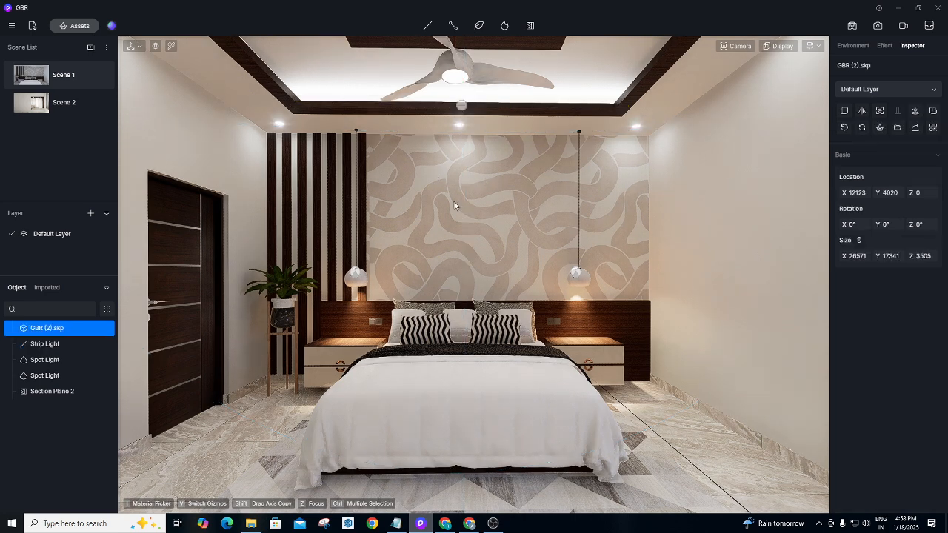
left_click(463, 106)
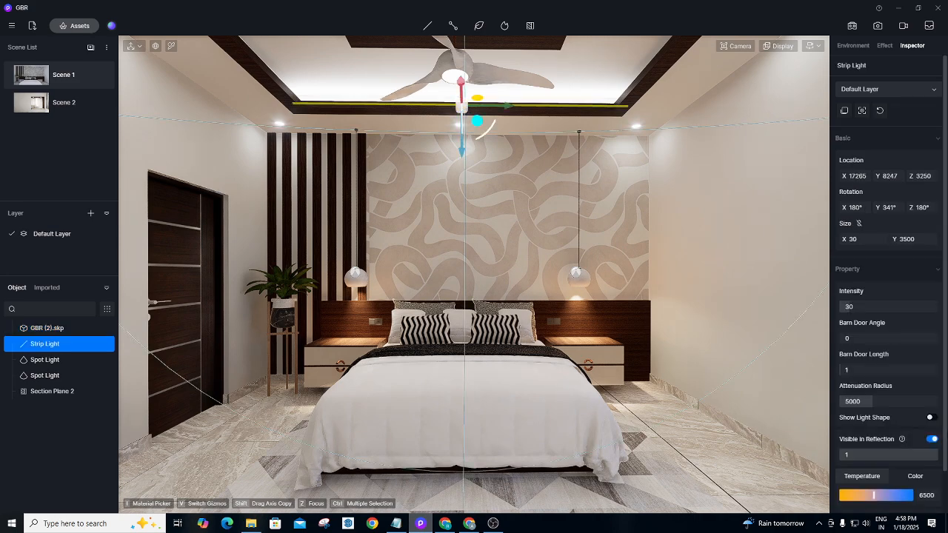
left_click_drag(875, 495, 857, 495)
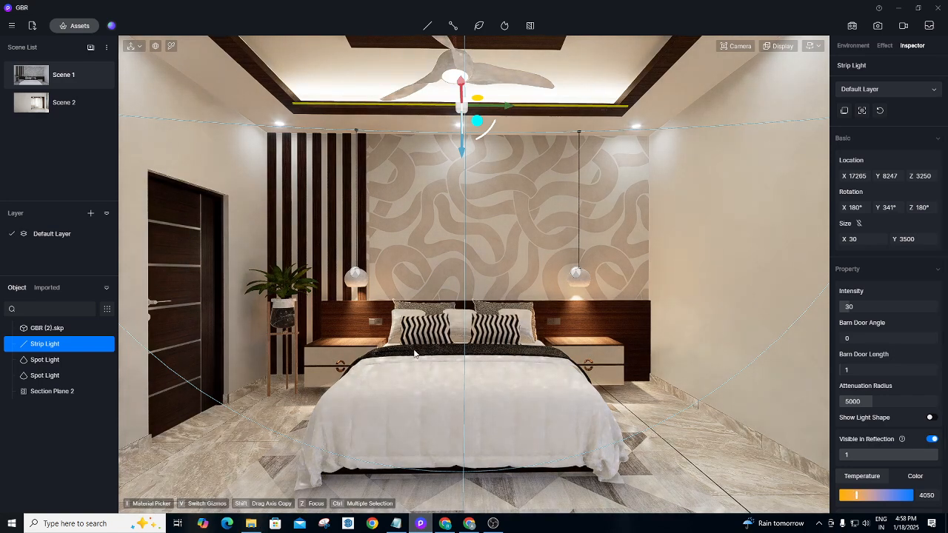
right_click_drag(419, 350, 460, 176)
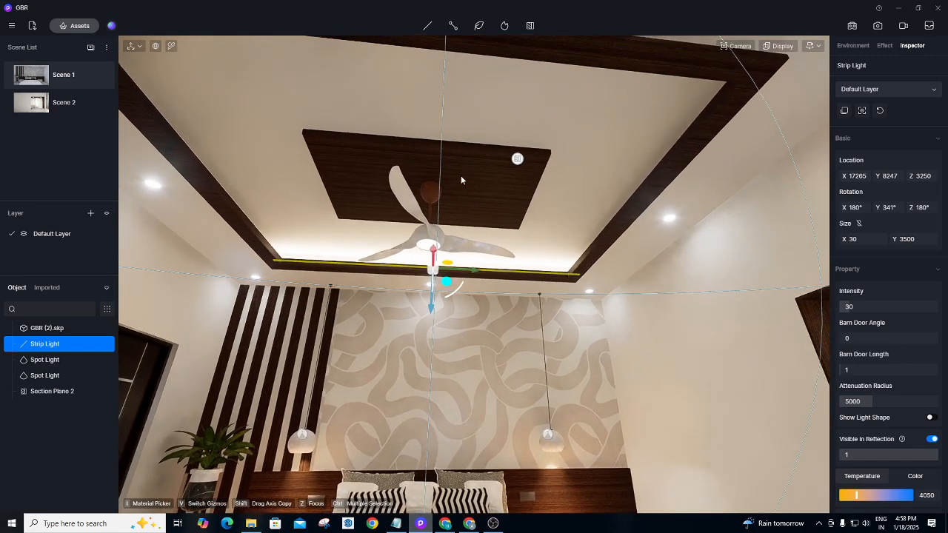
Drag out a copy of the strip light and nudge it into the far ceiling cove.
left_click_drag(441, 259, 441, 59)
right_click_drag(403, 324, 406, 268)
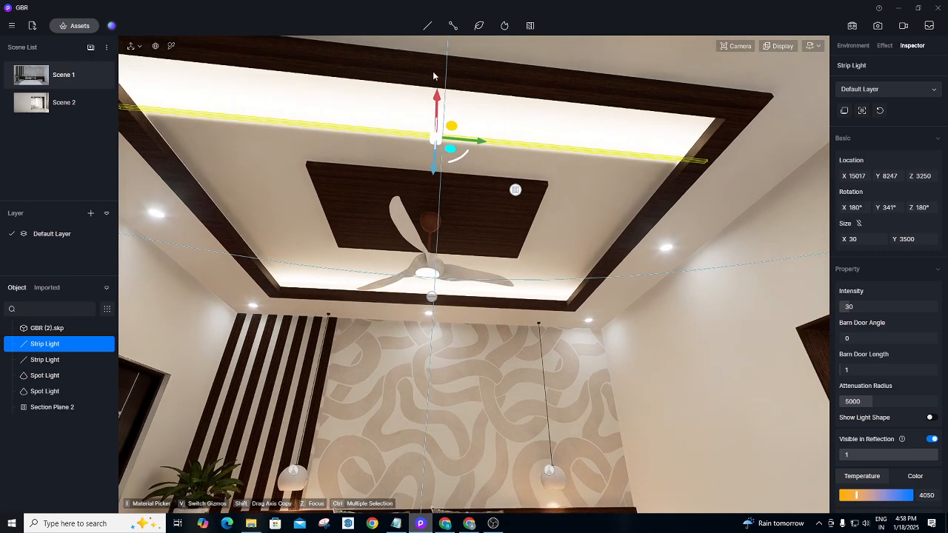
left_click_drag(437, 85, 439, 70)
left_click_drag(445, 49, 450, 37)
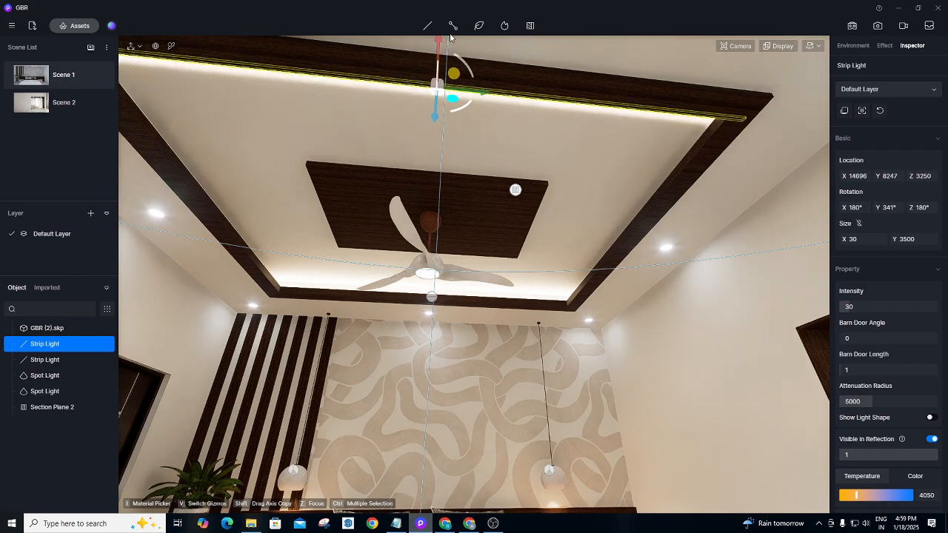
right_click_drag(363, 448, 890, 200)
scroll(642, 173, "up", 4)
scroll(483, 288, "down", 4)
right_click_drag(482, 289, 840, 294)
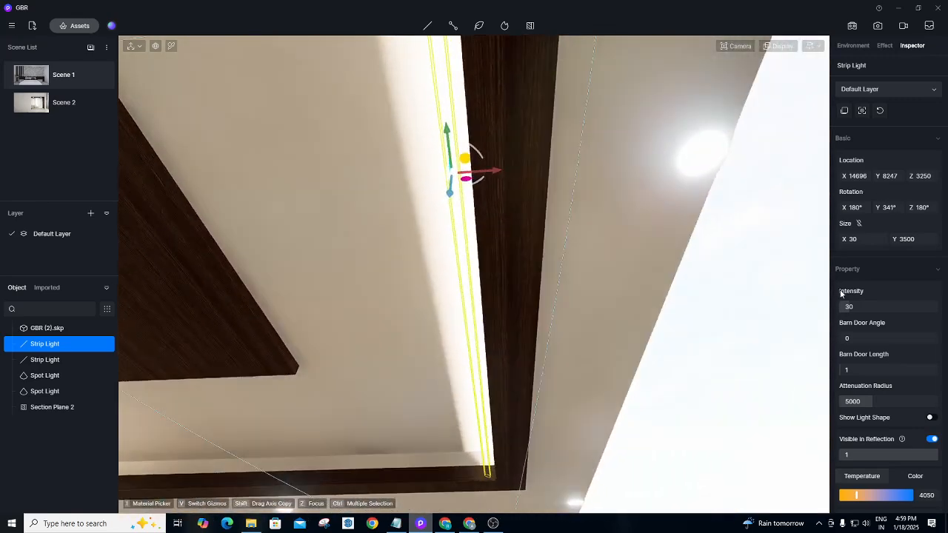
scroll(599, 169, "up", 4)
left_click_drag(495, 78, 563, 80)
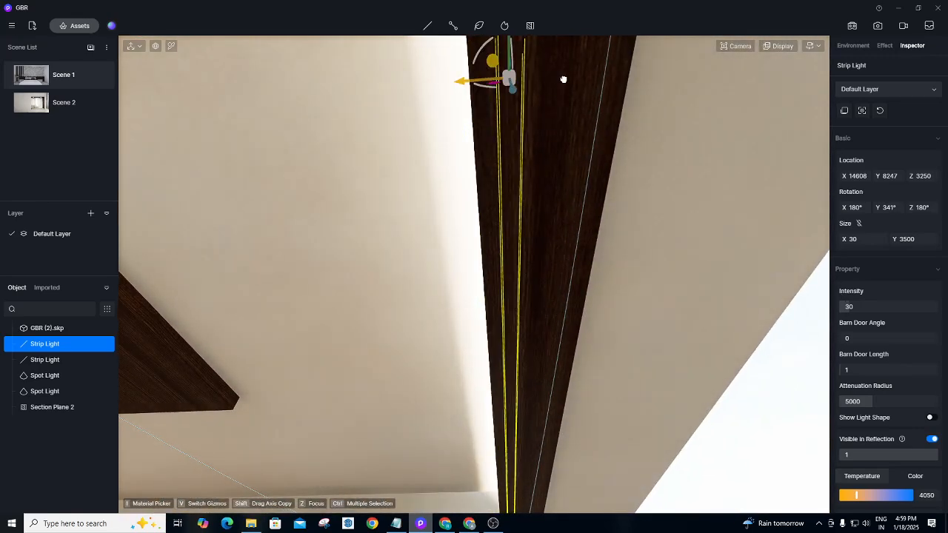
scroll(513, 275, "down", 4)
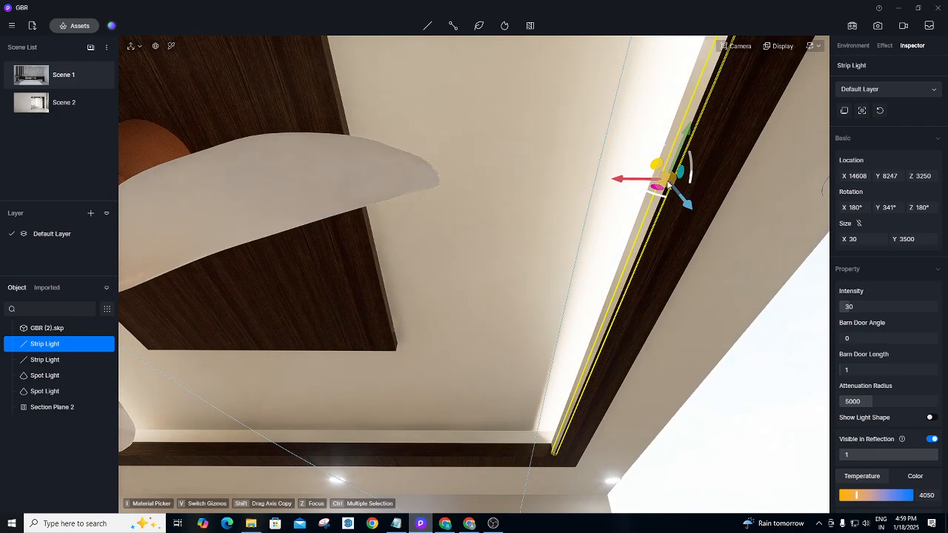
scroll(651, 297, "up", 4)
scroll(669, 250, "up", 2)
right_click_drag(696, 364, 731, 506)
scroll(731, 506, "down", 4)
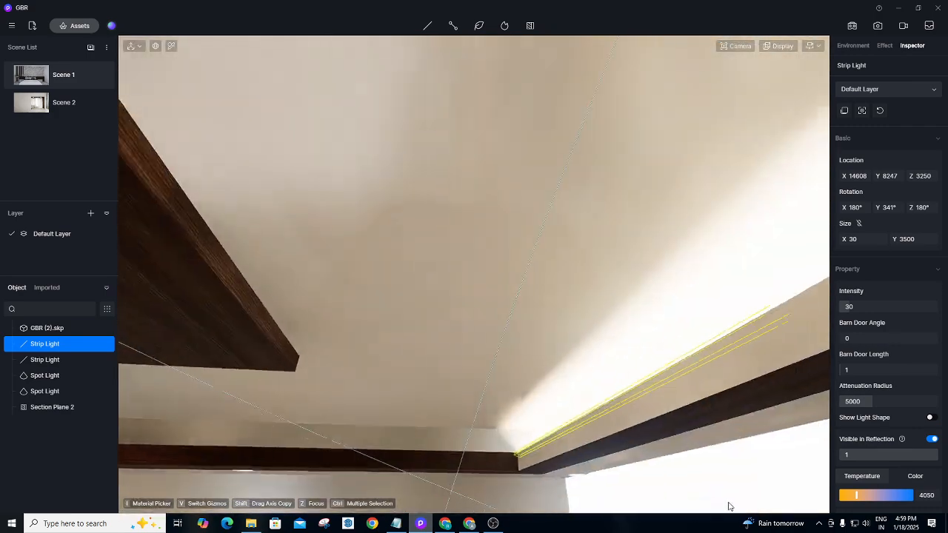
scroll(723, 469, "up", 4)
scroll(686, 408, "up", 5)
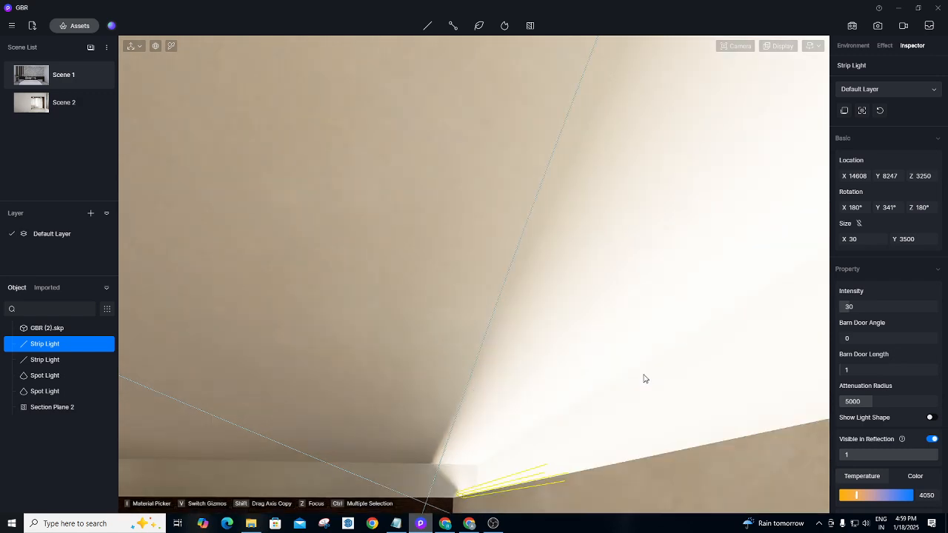
scroll(652, 405, "down", 3)
scroll(654, 414, "up", 2)
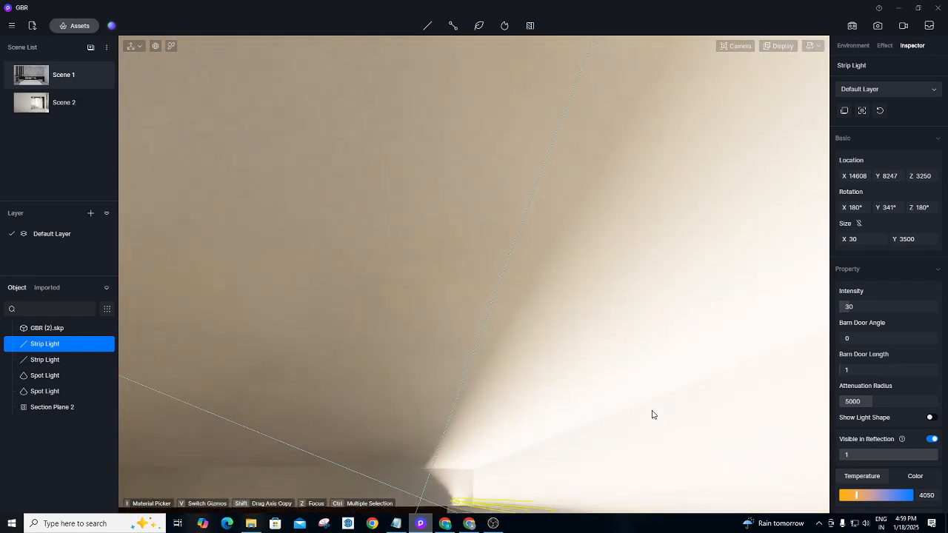
scroll(654, 415, "down", 2)
right_click_drag(595, 398, 783, 467)
scroll(527, 404, "down", 4)
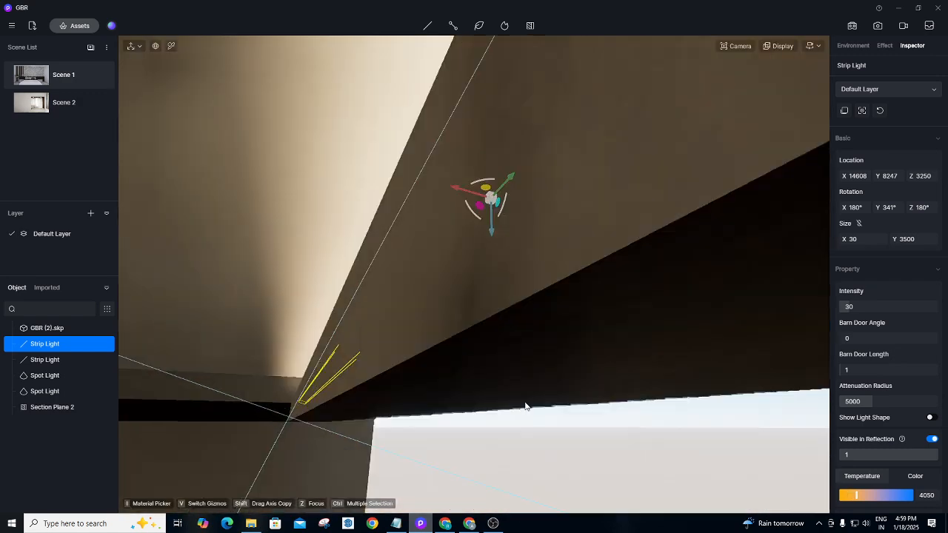
scroll(527, 404, "up", 3)
scroll(517, 298, "up", 2)
scroll(466, 368, "down", 3)
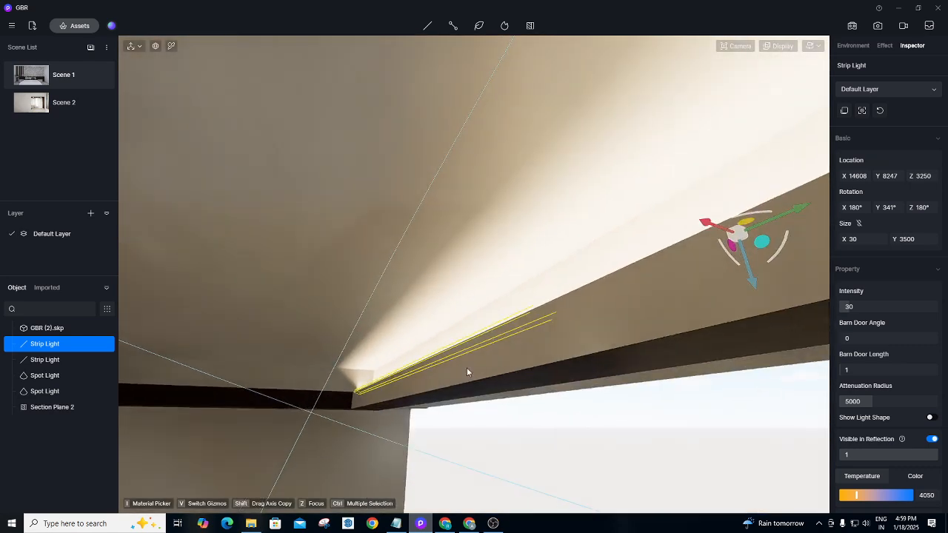
scroll(467, 369, "up", 3)
Reselect the copied strip light and rotate it to follow the cove.
left_click(549, 284)
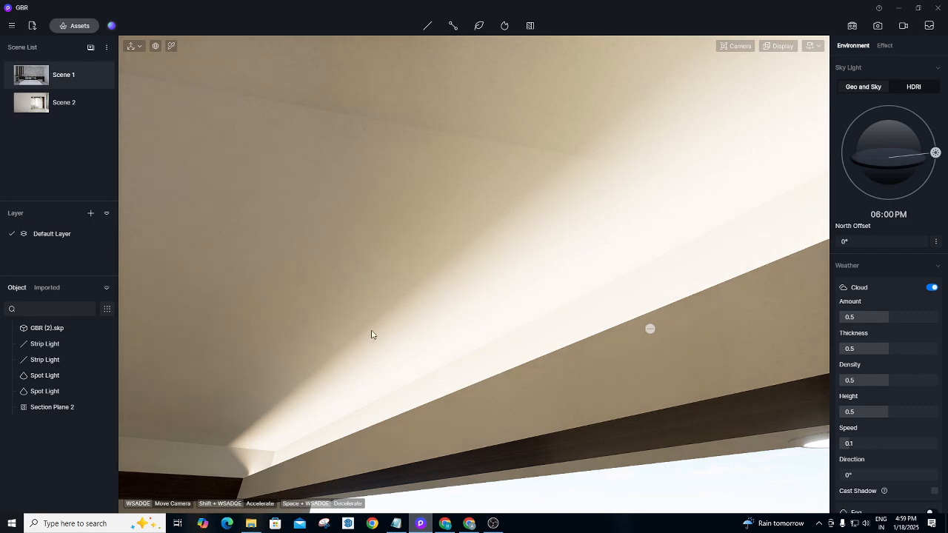
scroll(377, 315, "down", 1)
scroll(444, 292, "up", 4)
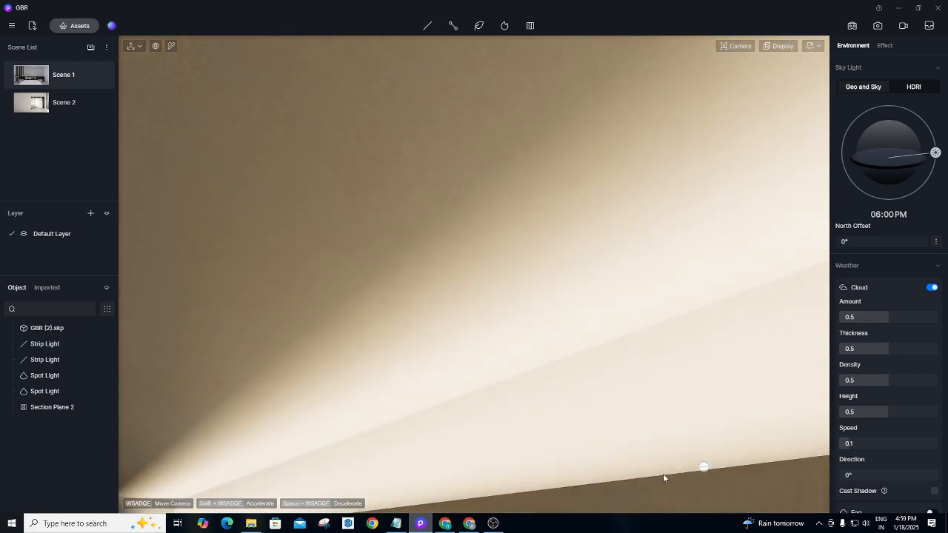
left_click(704, 468)
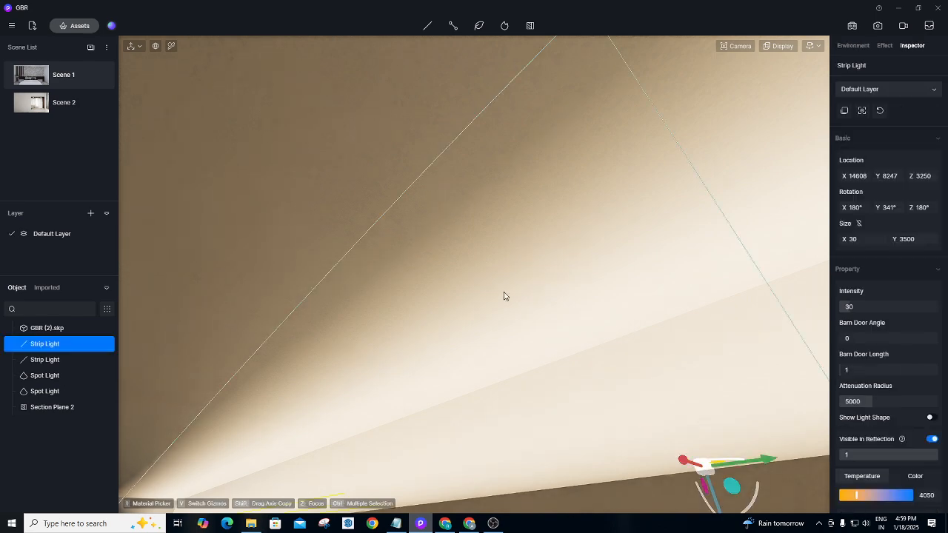
scroll(447, 209, "down", 3)
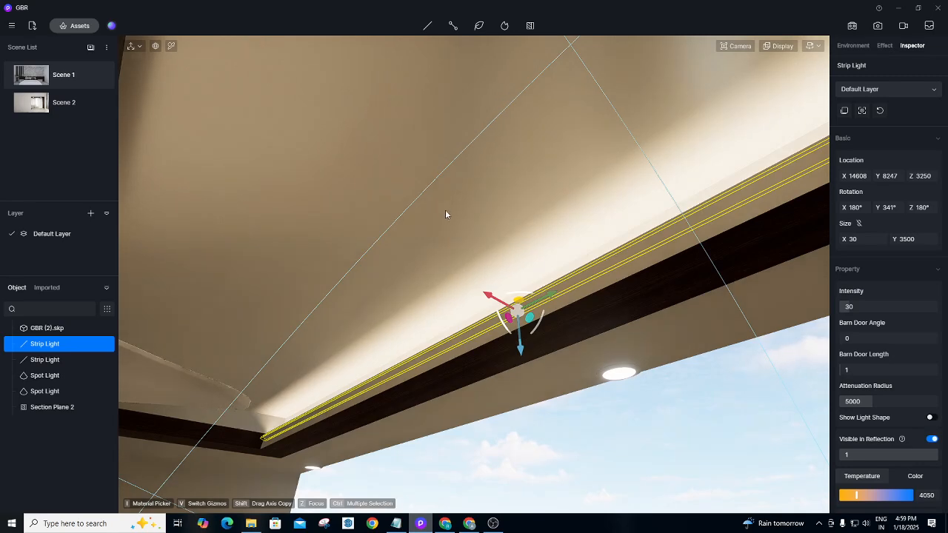
left_click_drag(506, 323, 515, 355)
Copy the other ceiling-cove strip light and place it on the right-hand cove.
right_click_drag(595, 409, 116, 424)
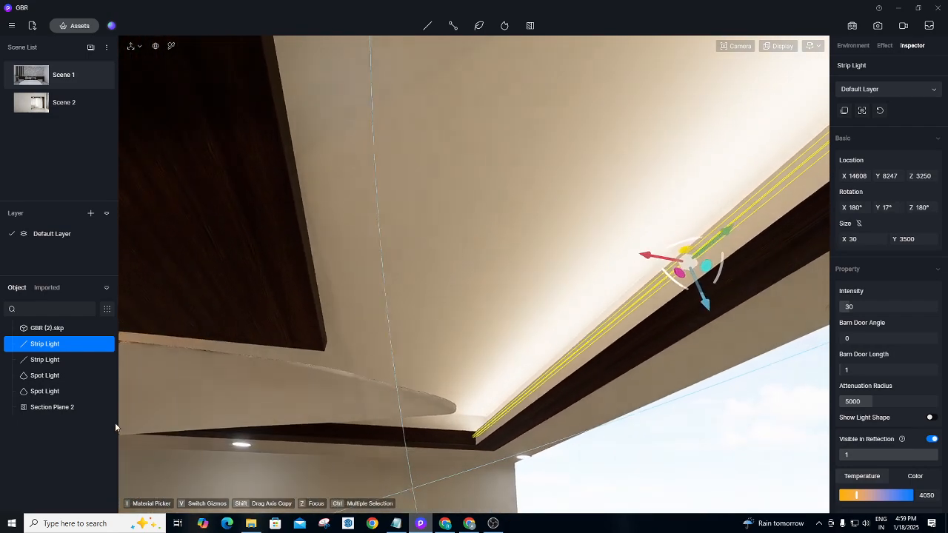
right_click_drag(711, 237, 508, 210)
key("w")
key("w")
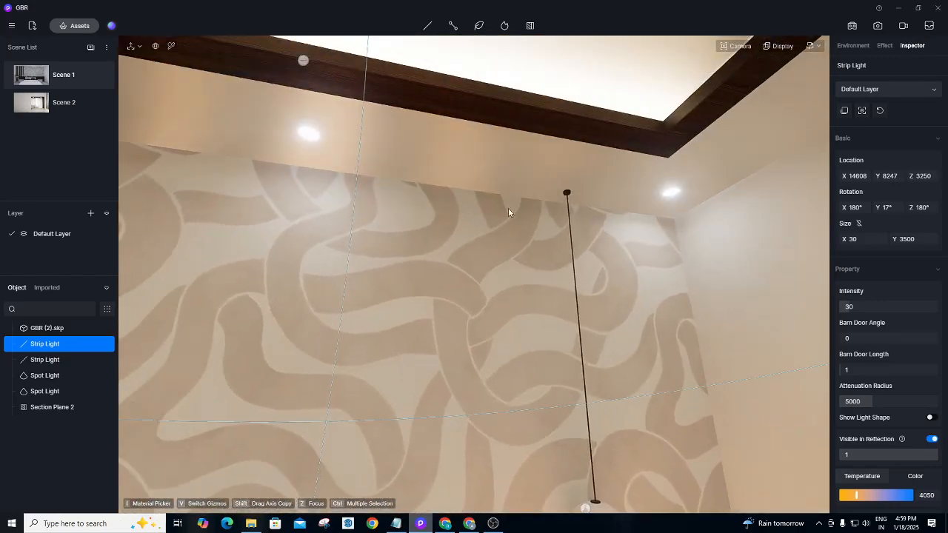
key("s")
scroll(392, 374, "down", 2)
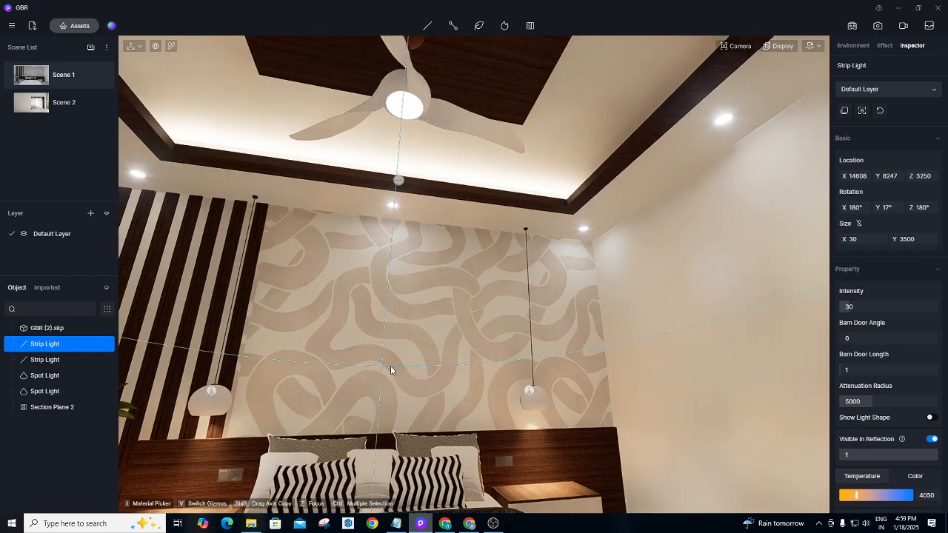
scroll(390, 365, "down", 2)
left_click(408, 194)
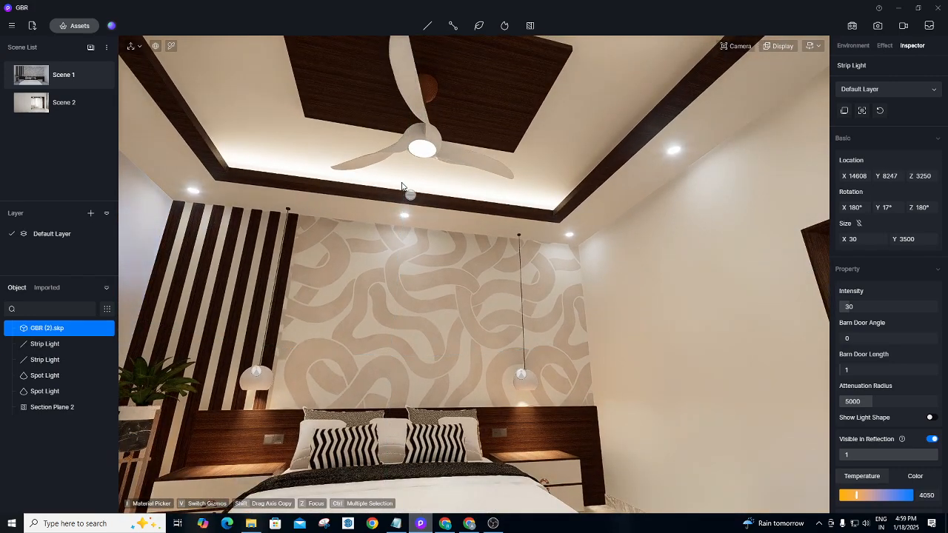
left_click(410, 197)
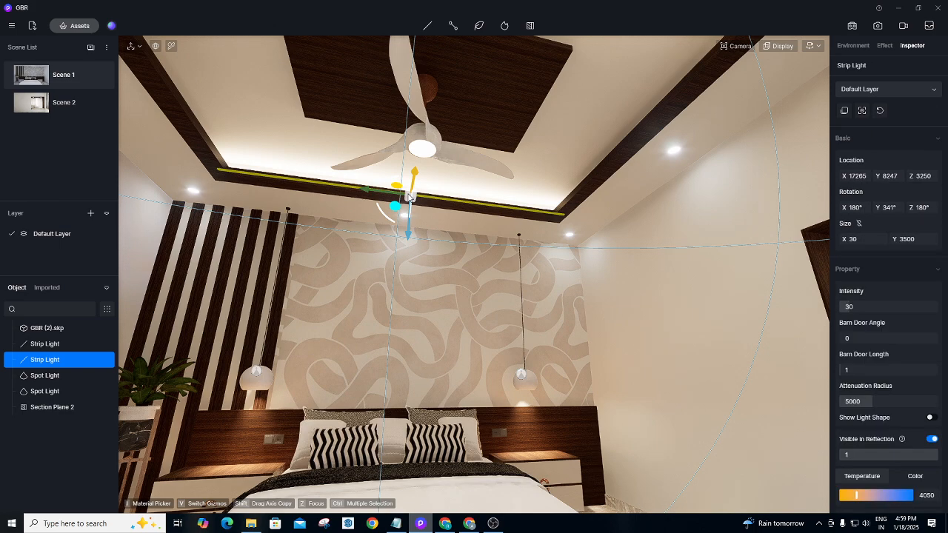
left_click(845, 111)
left_click(663, 79)
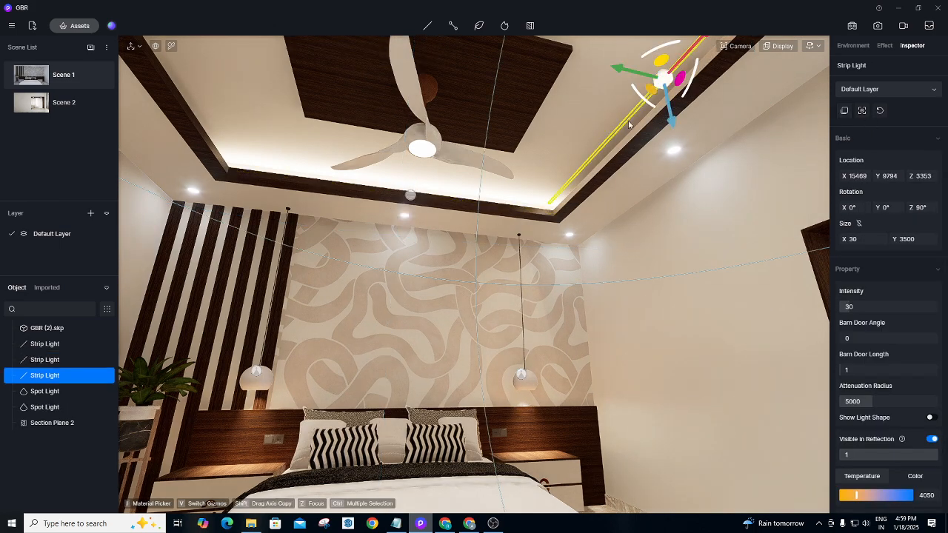
Focus on the new strip light and seat it along the beam edge at Y 9884, Z 3289.
scroll(466, 324, "down", 1)
scroll(551, 240, "up", 3)
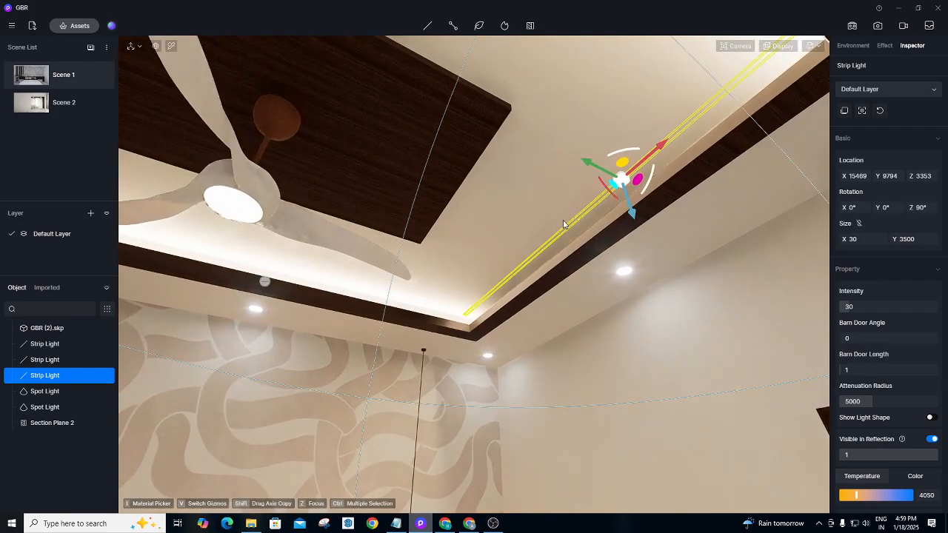
key("w")
key("d")
key("d")
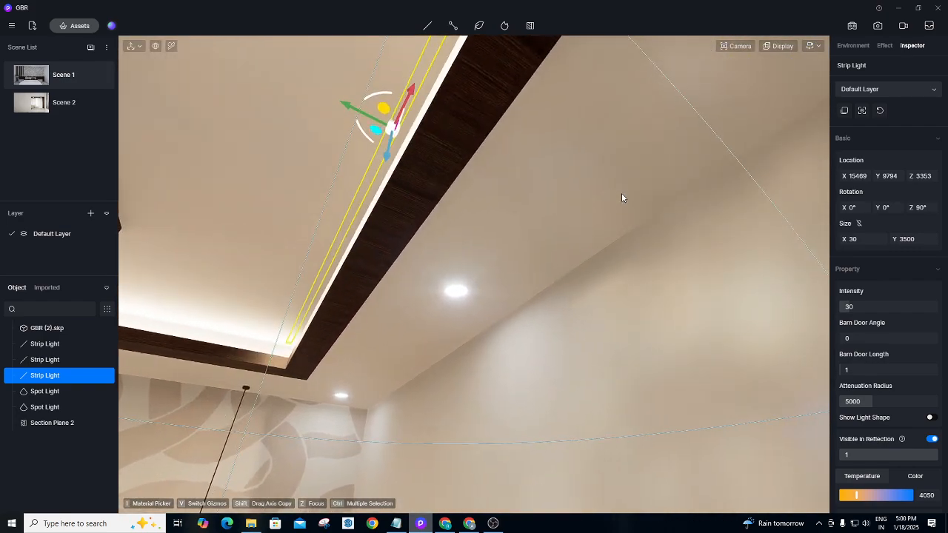
scroll(621, 194, "down", 3)
right_click_drag(476, 334, 417, 360)
scroll(378, 119, "up", 5)
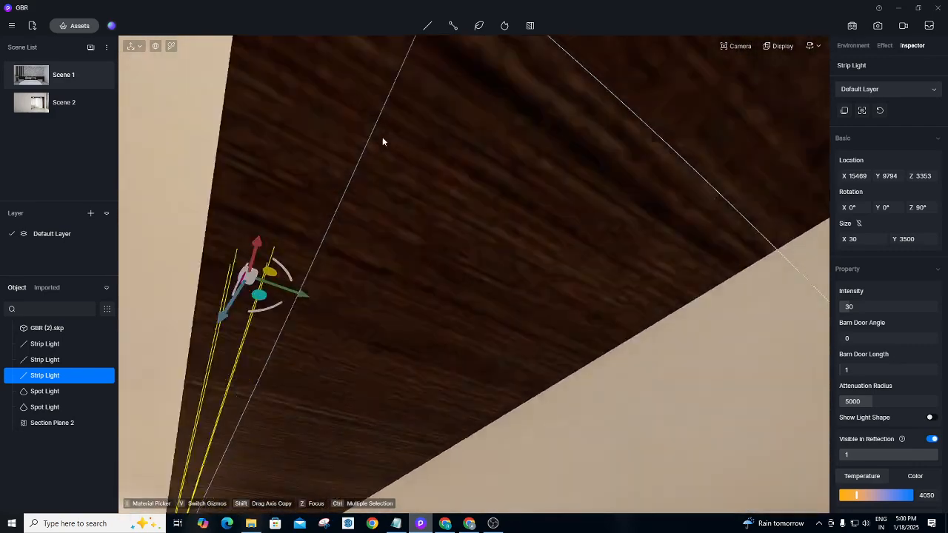
scroll(382, 137, "down", 5)
key("z")
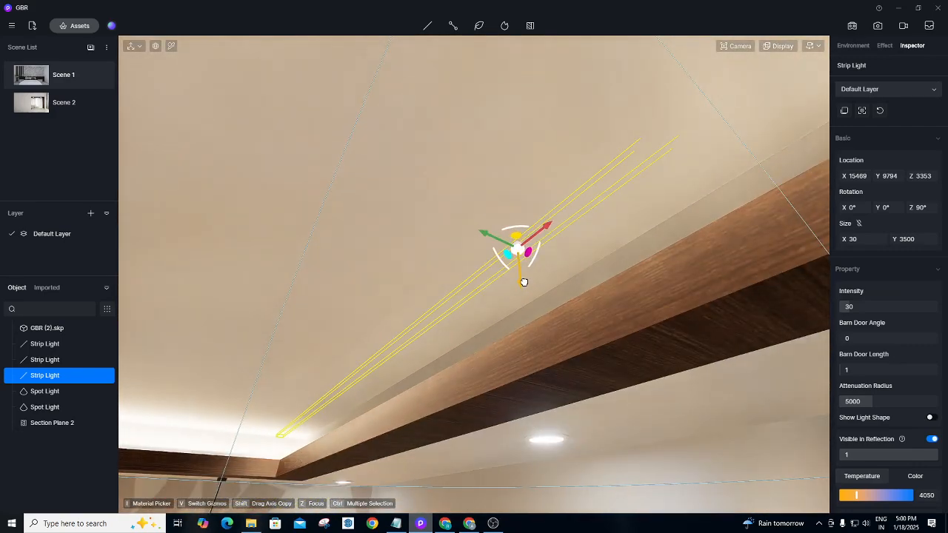
left_click_drag(523, 281, 522, 319)
left_click_drag(483, 269, 585, 242)
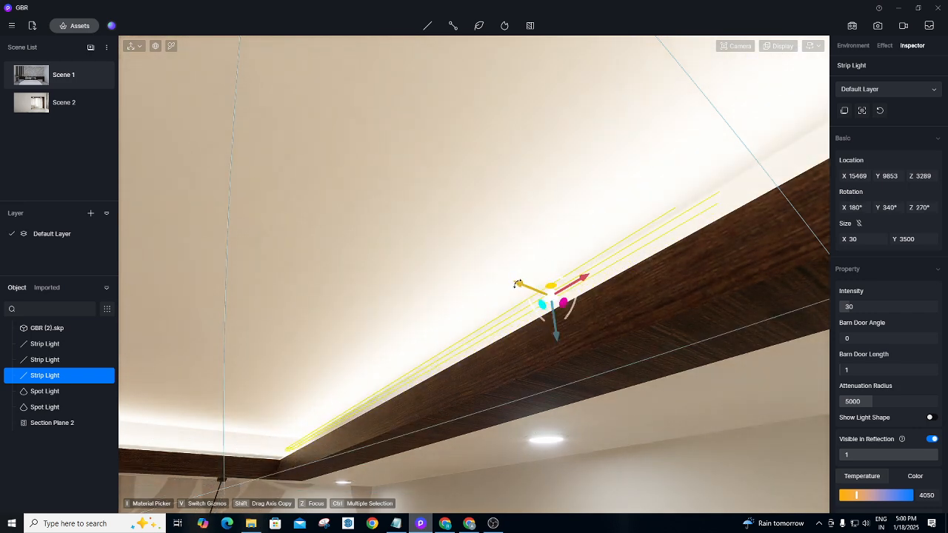
left_click_drag(518, 285, 535, 290)
right_click_drag(448, 228, 381, 214)
scroll(368, 217, "down", 5)
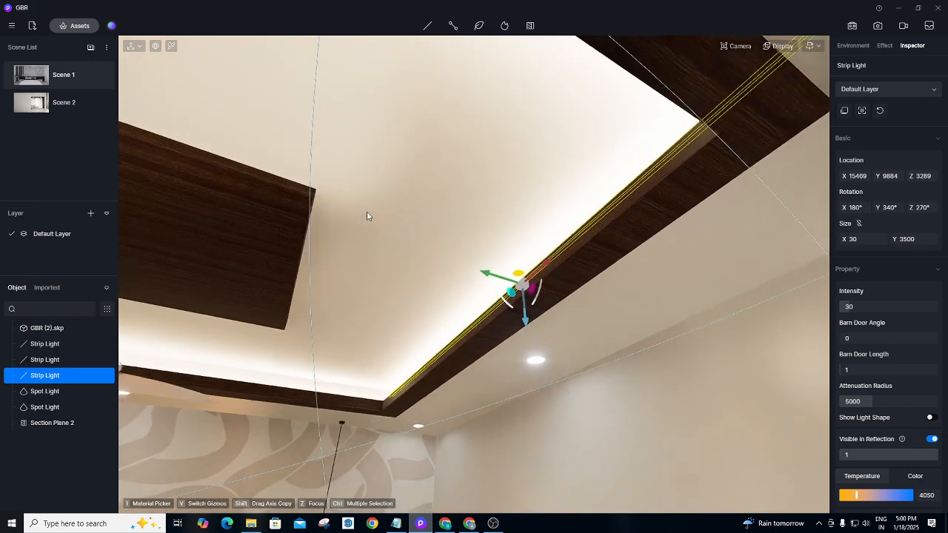
scroll(367, 216, "down", 5)
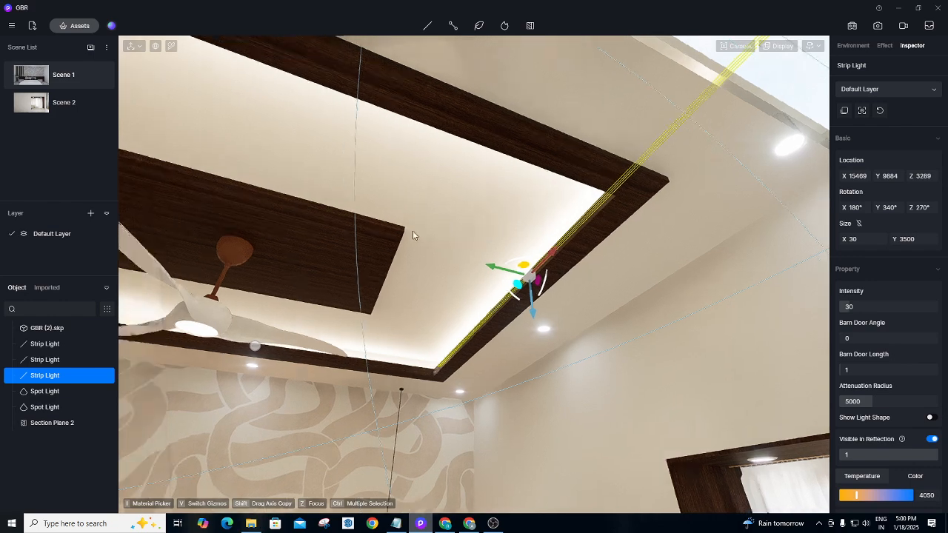
right_click_drag(412, 230, 514, 189)
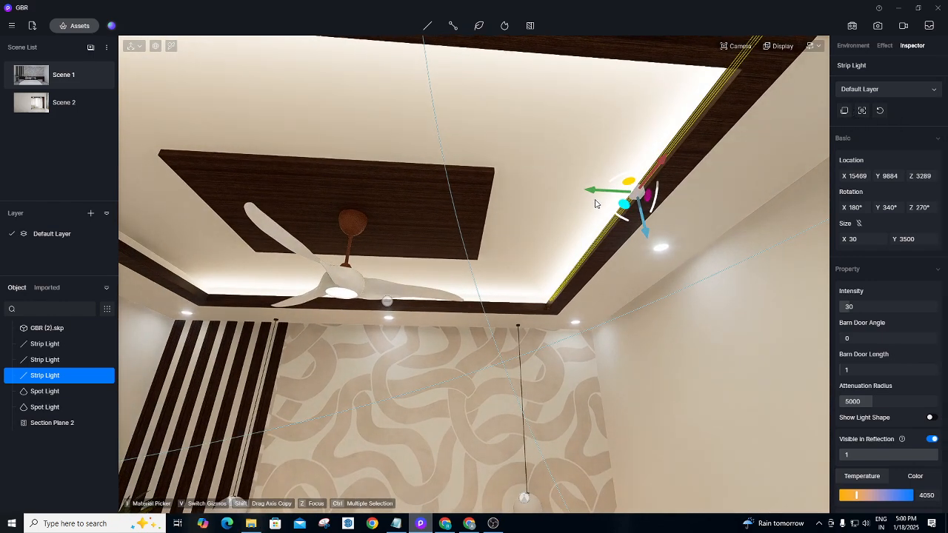
Pull a copy of the strip light onto the left ceiling cove.
left_click_drag(599, 194, 161, 211)
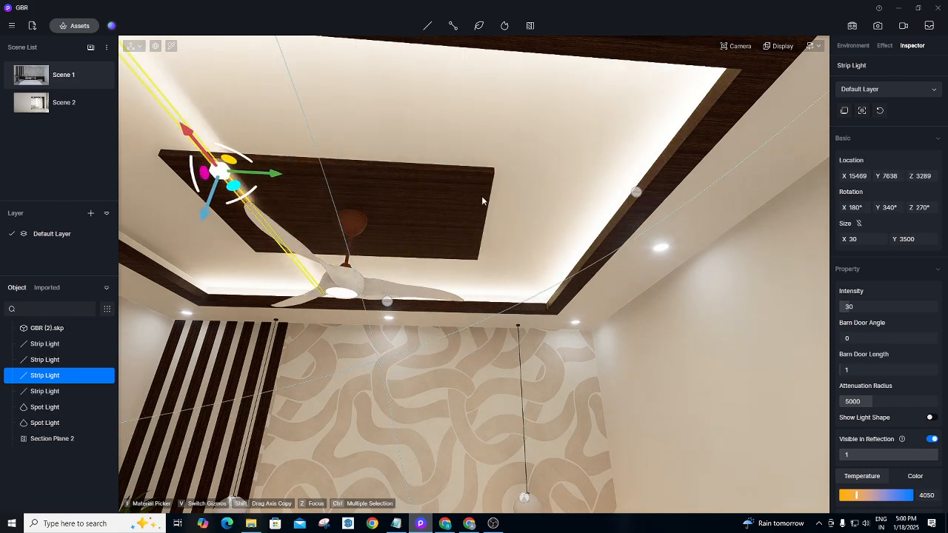
right_click_drag(481, 198, 364, 205)
right_click_drag(421, 175, 379, 198)
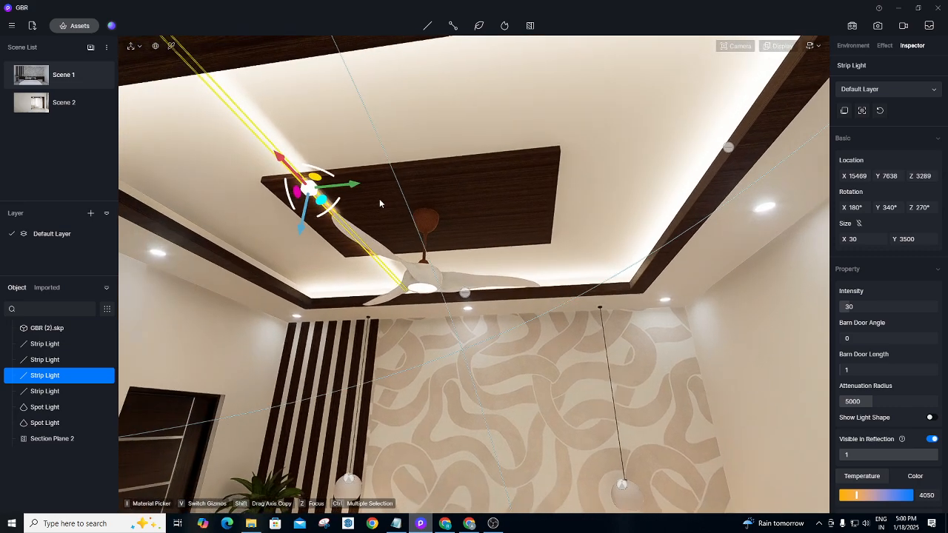
left_click_drag(348, 189, 197, 214)
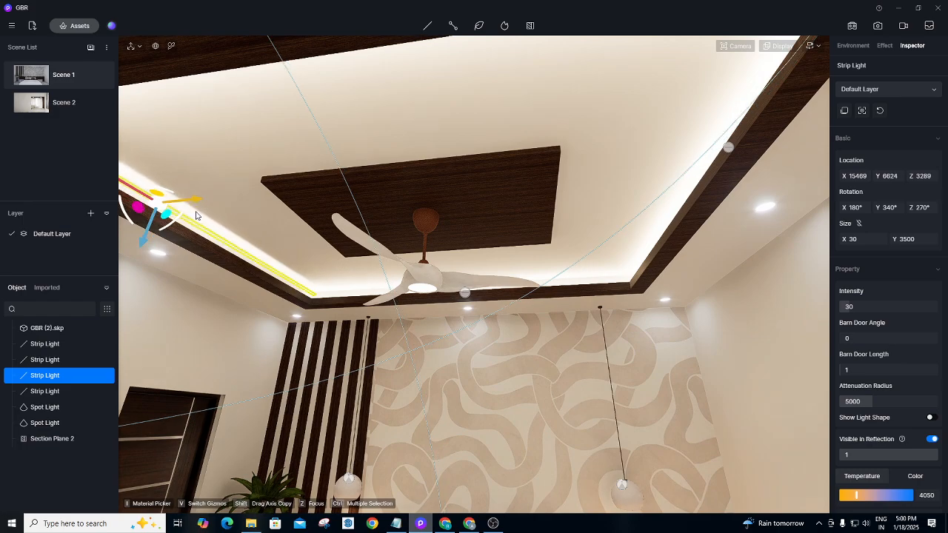
key("a")
key("w")
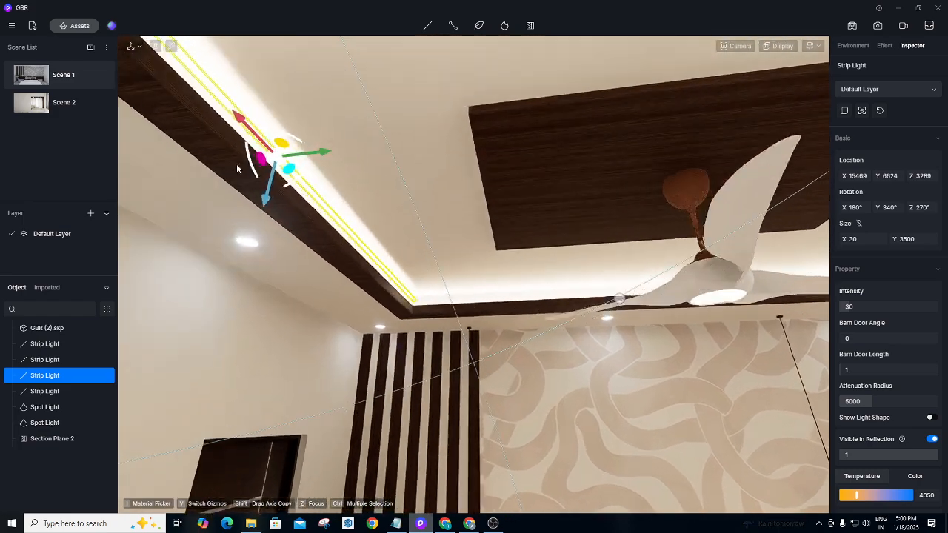
key("w")
key("w")
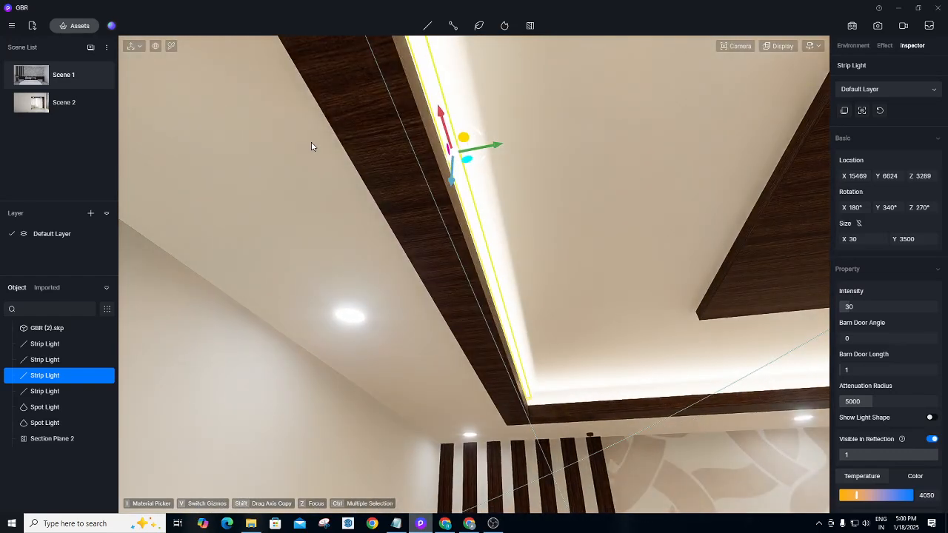
Tilt the left cove light to rotation 180°, 44°, 270°, then return to Scene 1.
left_click_drag(477, 137, 453, 213)
key("ctrl+z")
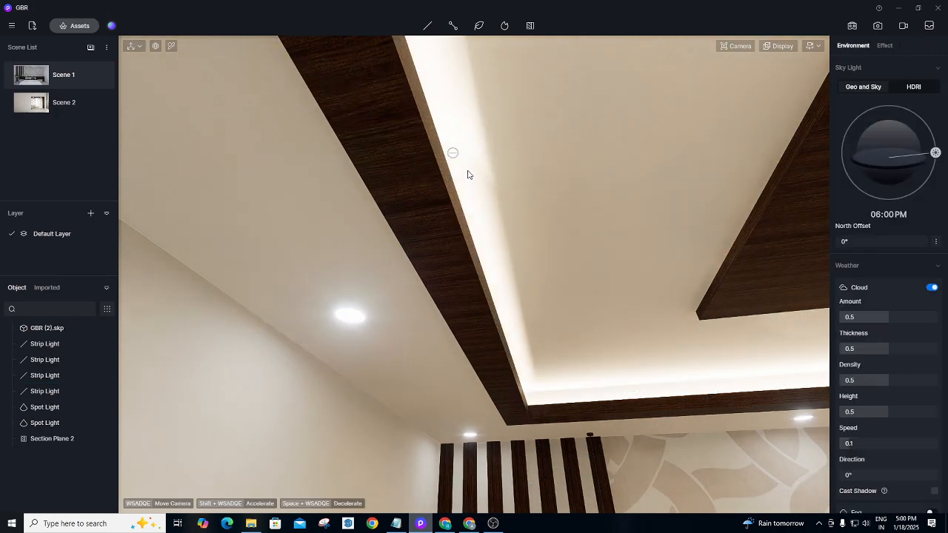
left_click(452, 153)
left_click_drag(475, 164, 440, 190)
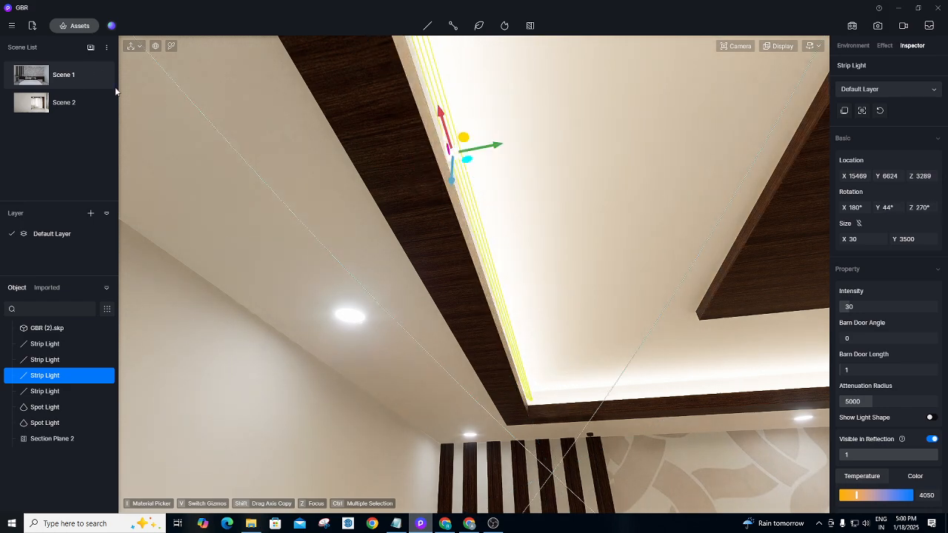
left_click(76, 83)
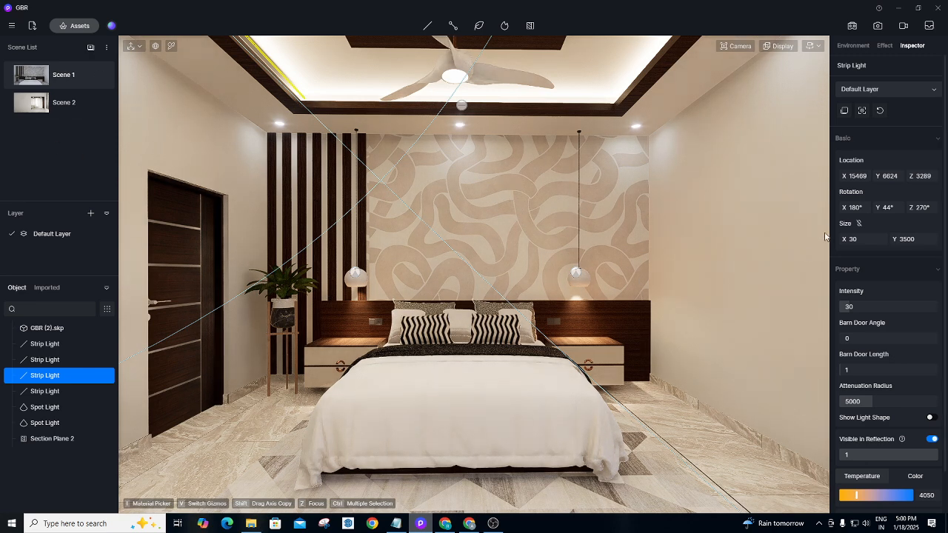
Set up an Image-mode render at Original aspect ratio and 2K (2560 × 1721), then view Effect settings.
left_click(877, 26)
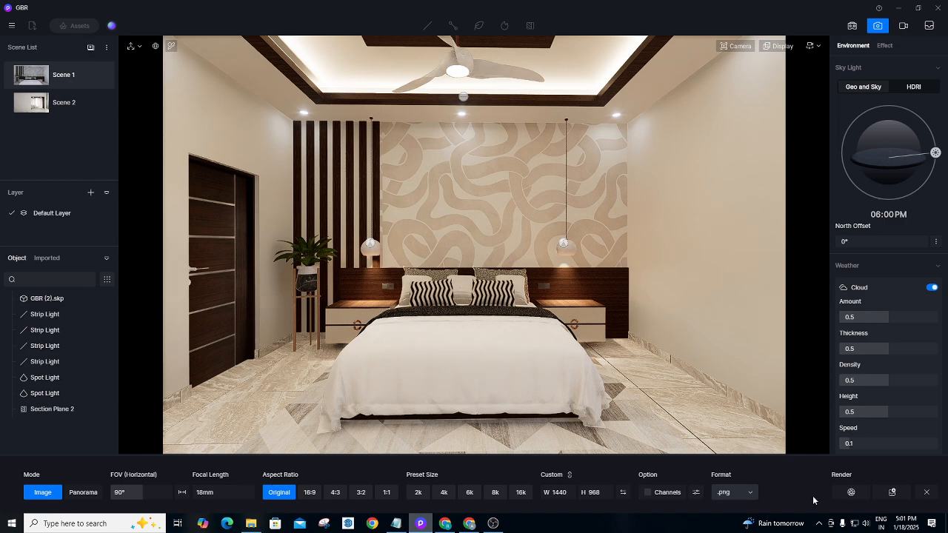
left_click(309, 494)
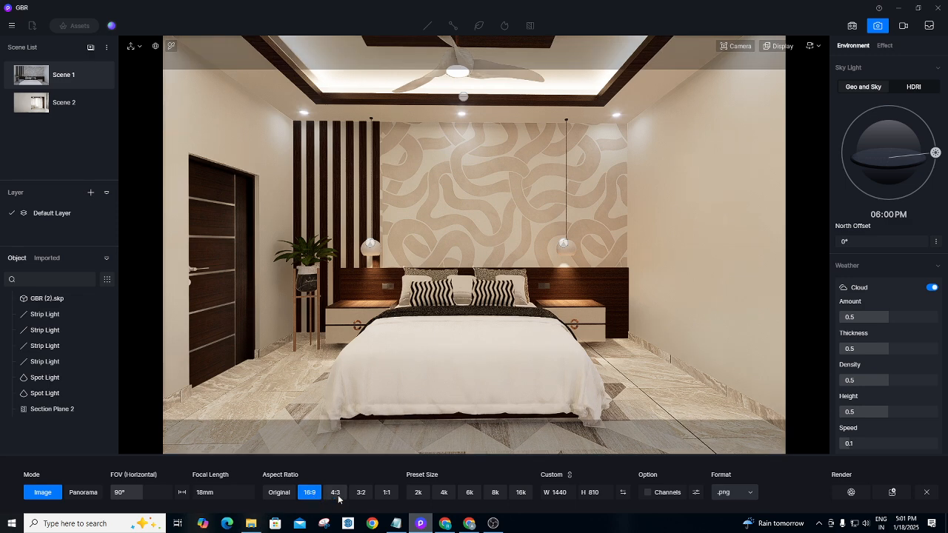
left_click(337, 496)
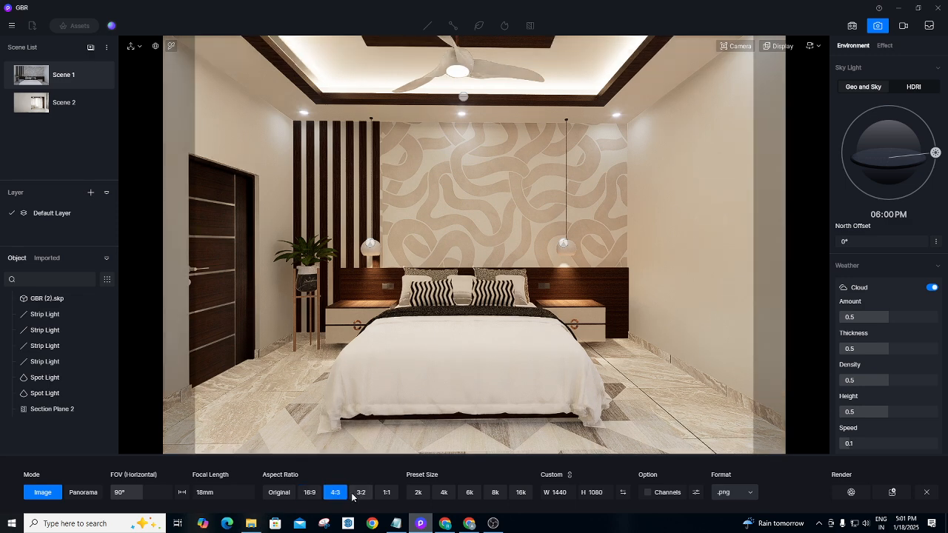
left_click(359, 495)
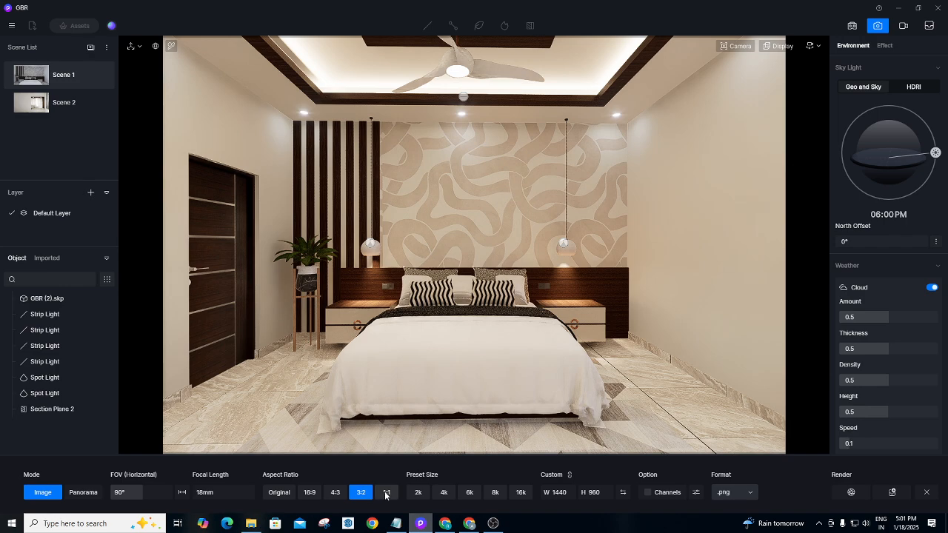
left_click(386, 494)
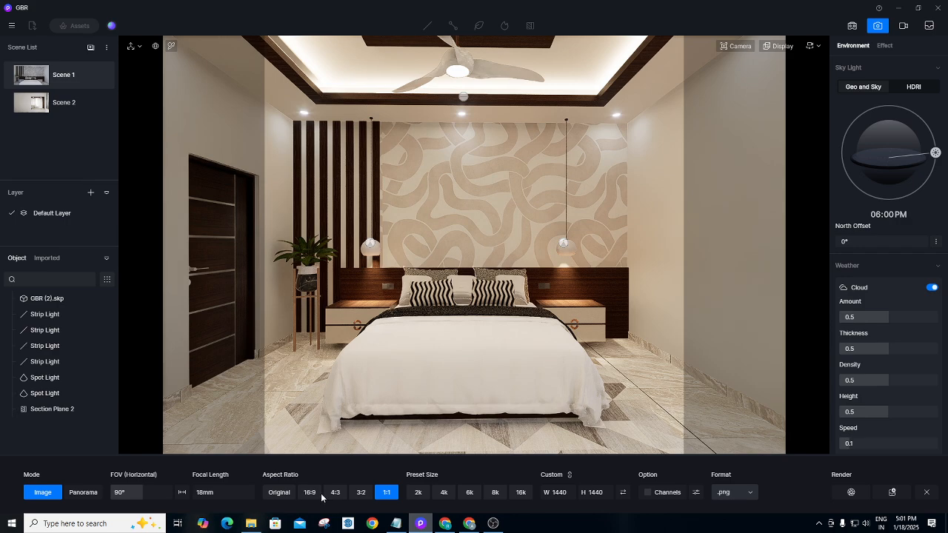
left_click(280, 492)
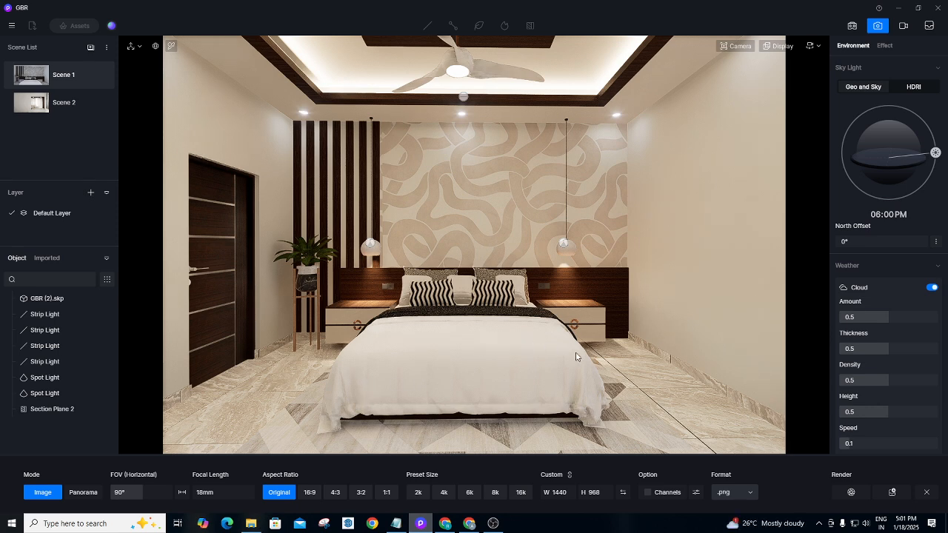
left_click(418, 493)
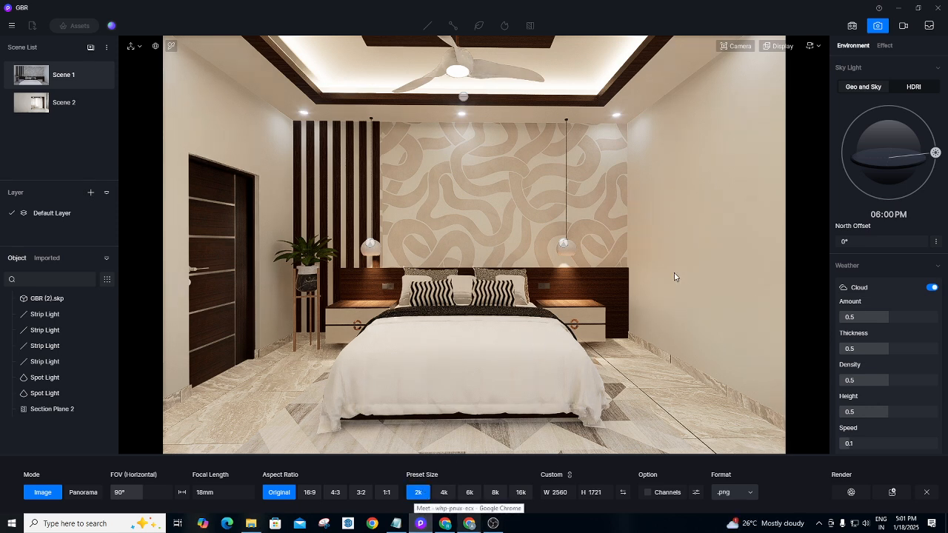
left_click(886, 46)
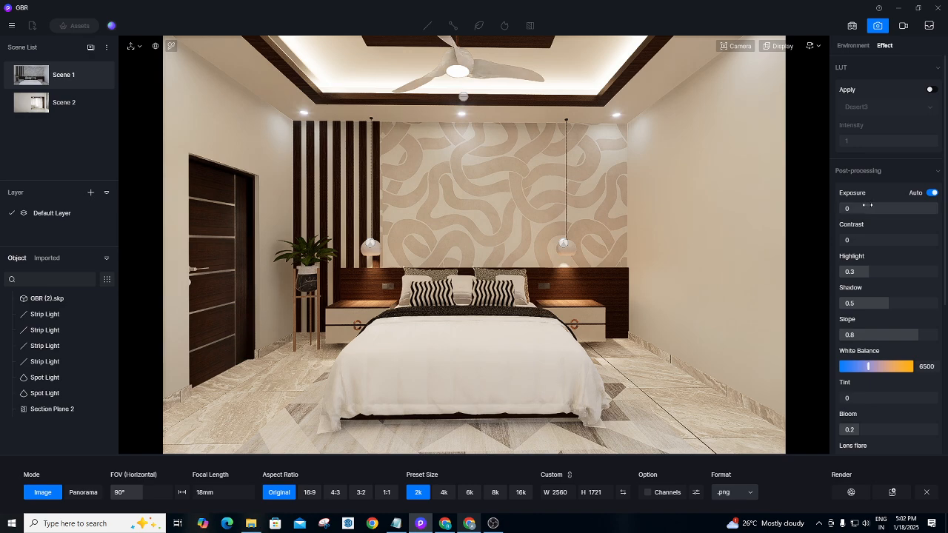
Raise exposure manually to 0.31, turning Auto off, and review the effect settings.
left_click_drag(864, 206, 903, 206)
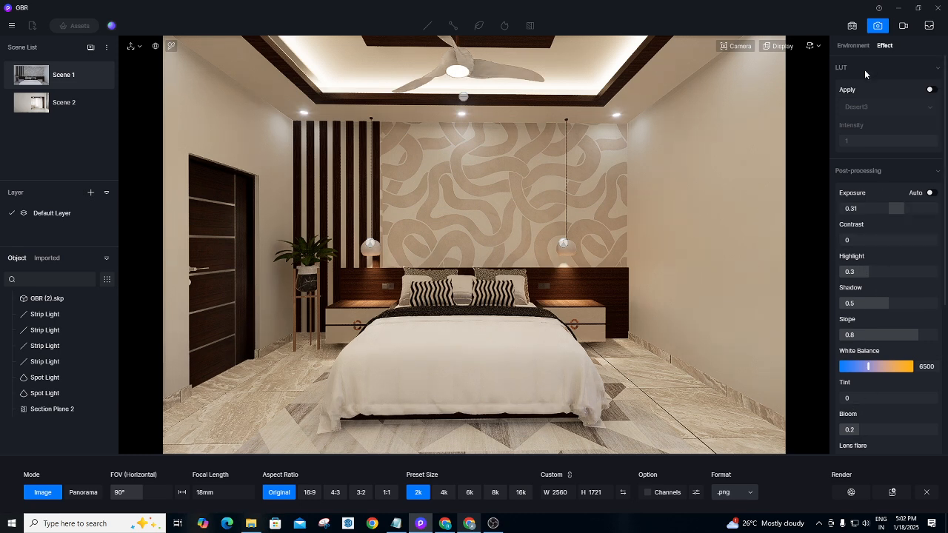
scroll(895, 223, "down", 5)
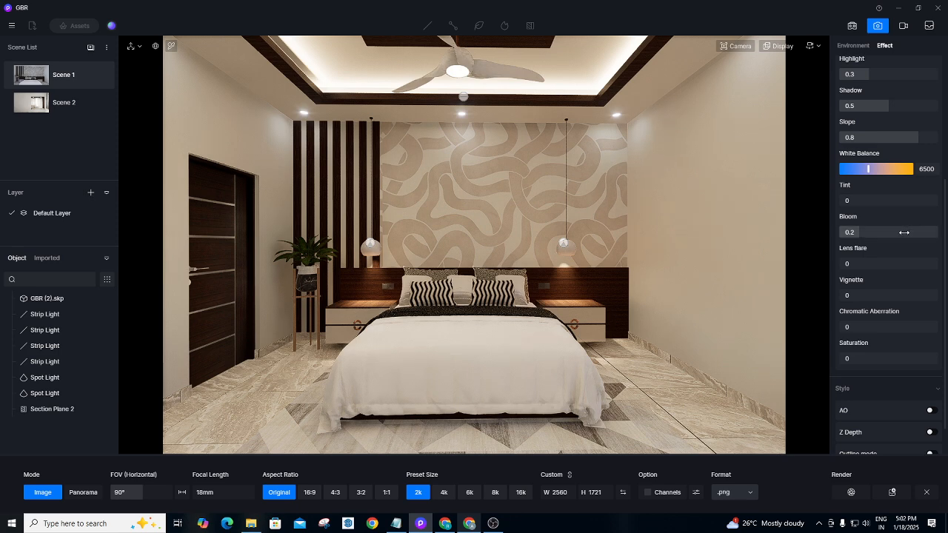
scroll(938, 169, "up", 4)
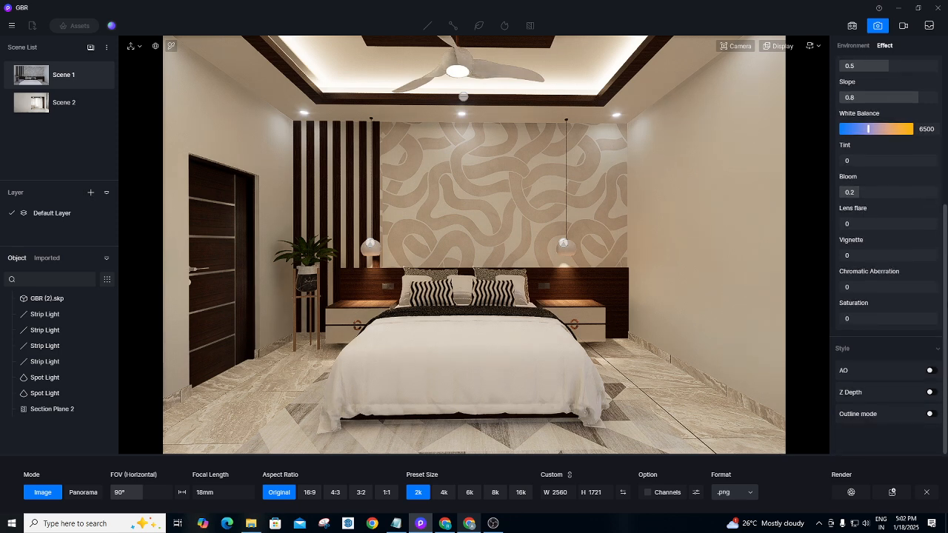
scroll(938, 169, "up", 1)
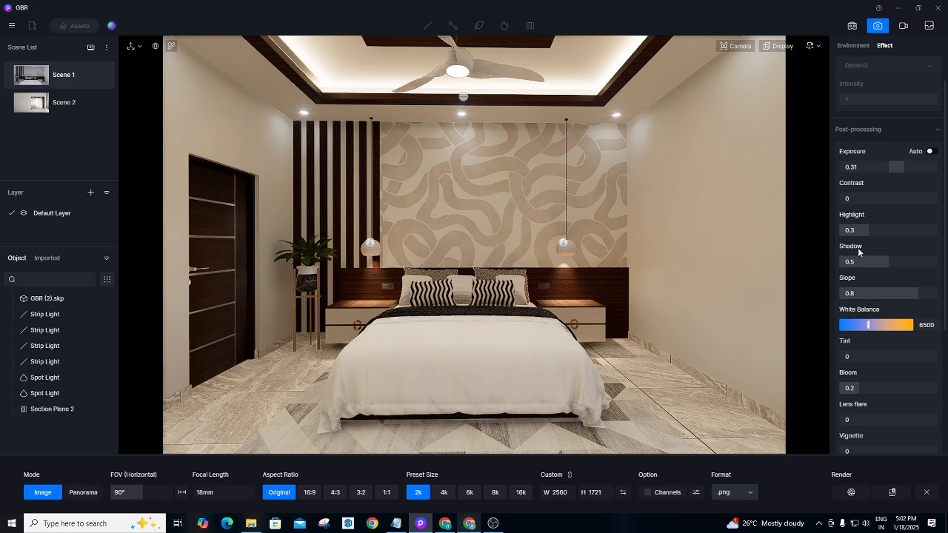
scroll(946, 265, "down", 3)
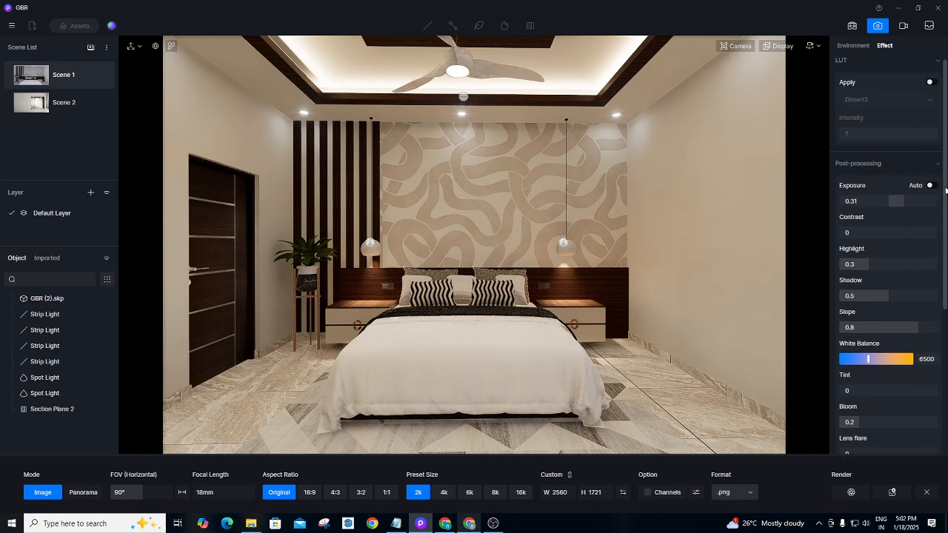
scroll(946, 265, "down", 2)
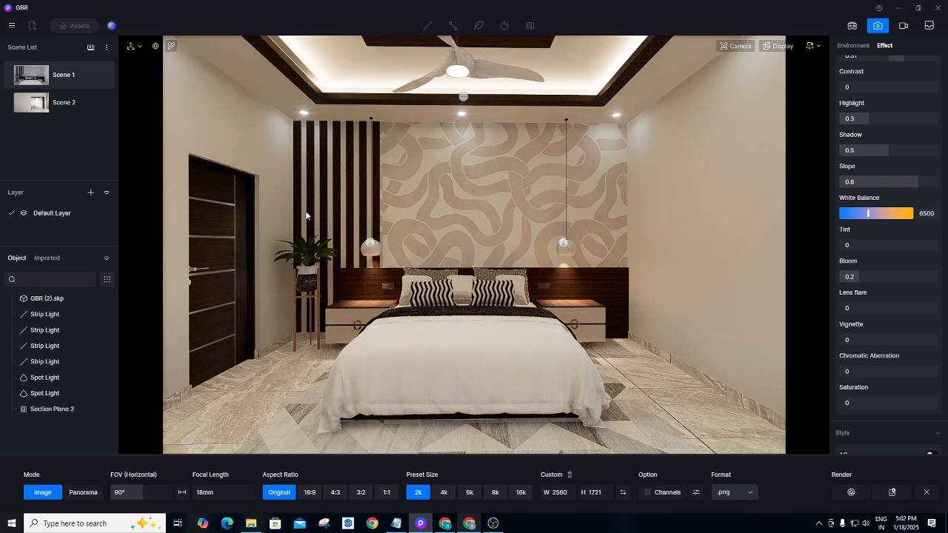
Start the render and browse through archineers projects > INTERIORS to the client's Render folder.
left_click(854, 492)
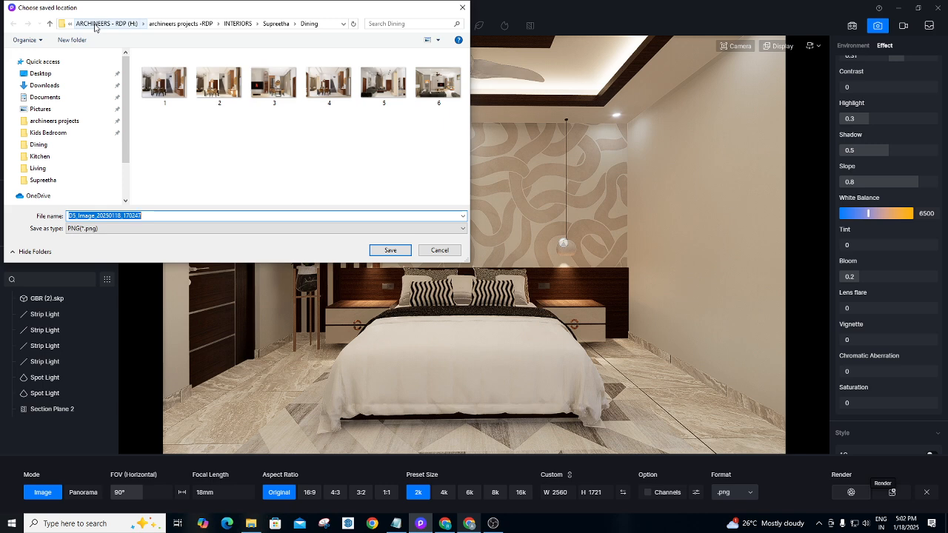
left_click(56, 122)
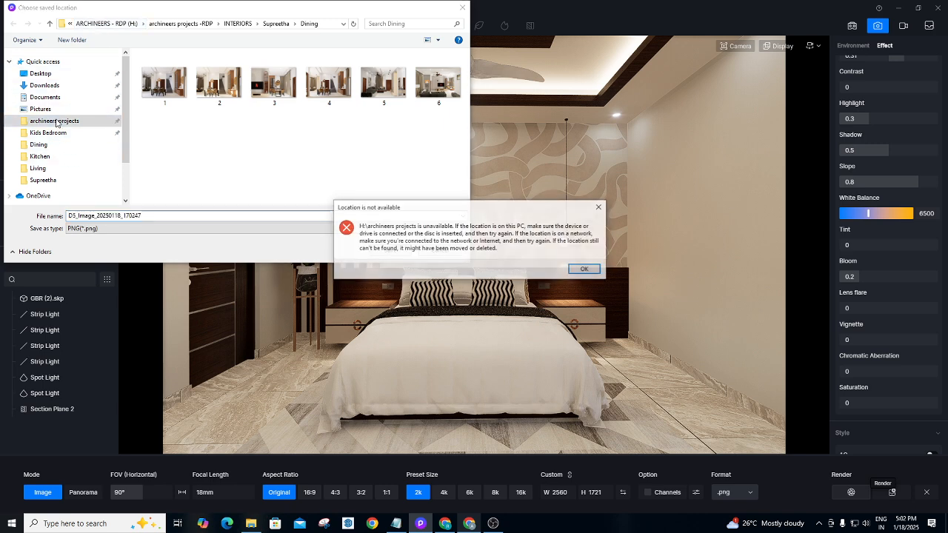
left_click(586, 271)
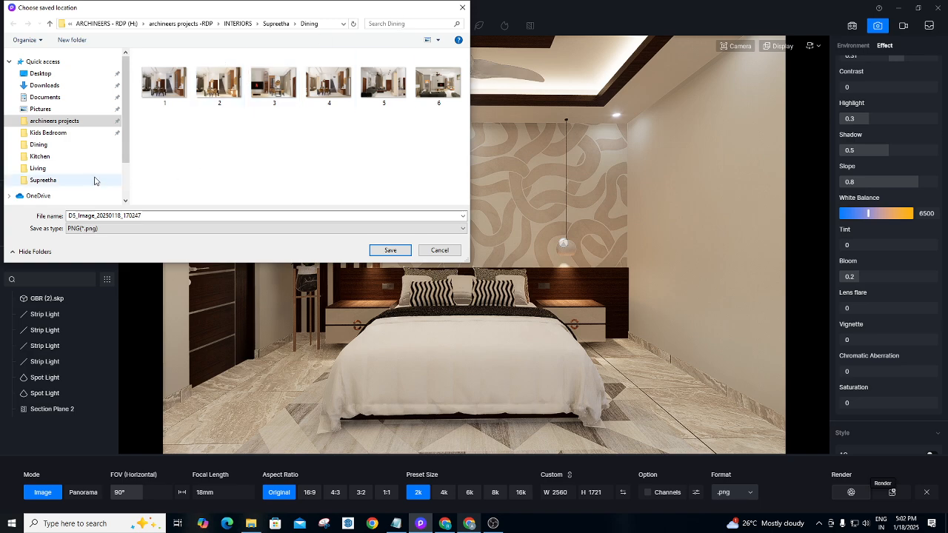
scroll(125, 134, "down", 2)
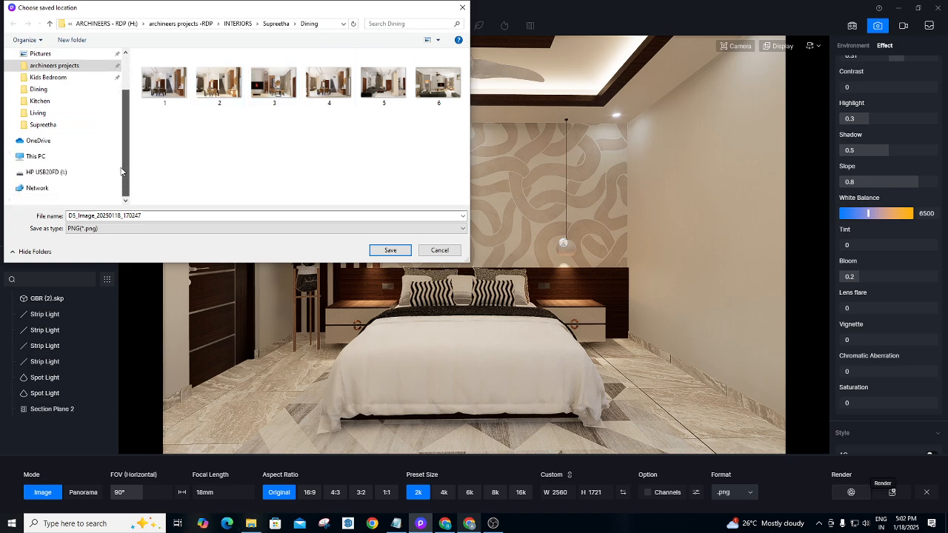
scroll(130, 122, "up", 2)
left_click(89, 122)
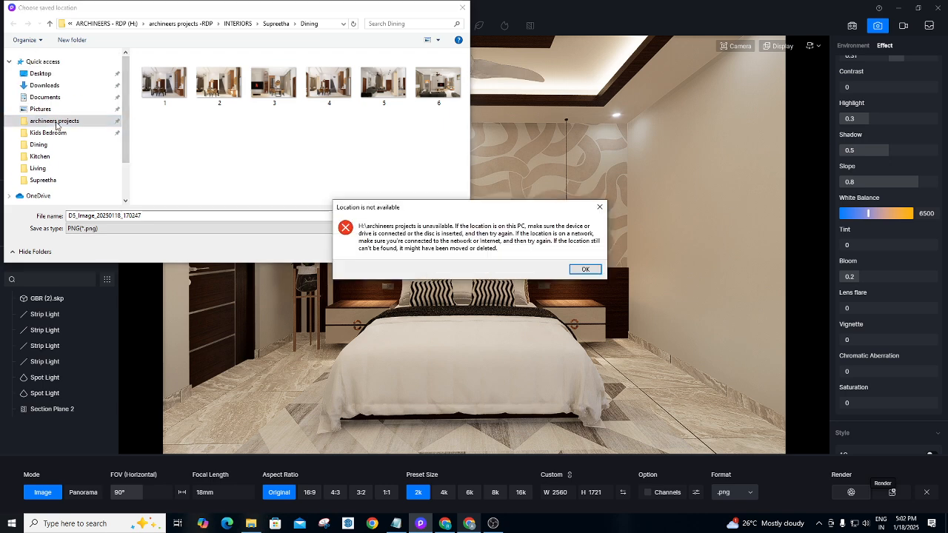
left_click(600, 207)
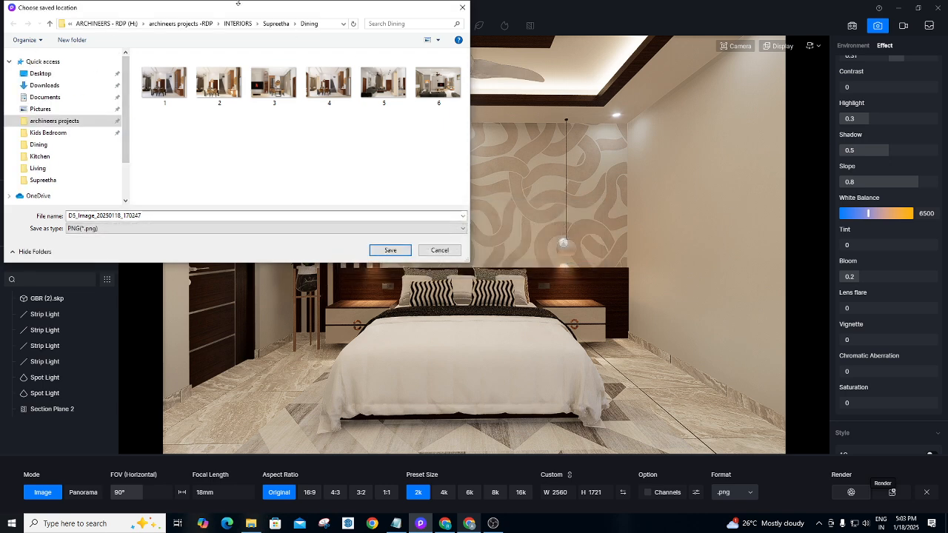
left_click(104, 24)
double_click(208, 83)
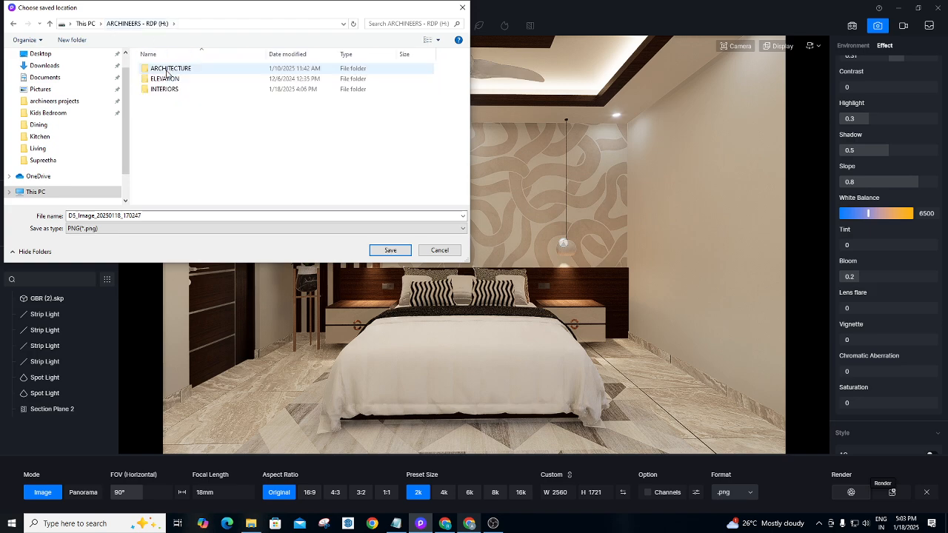
double_click(164, 89)
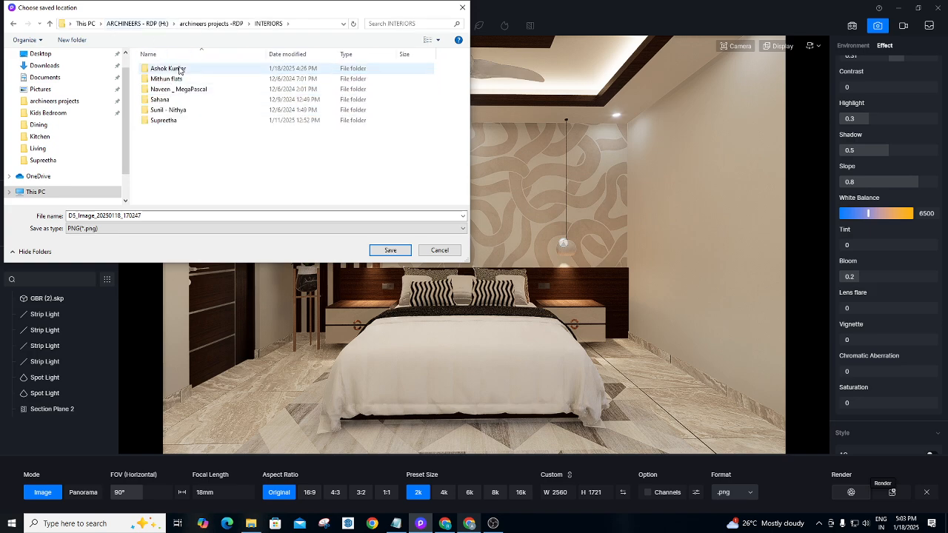
double_click(169, 68)
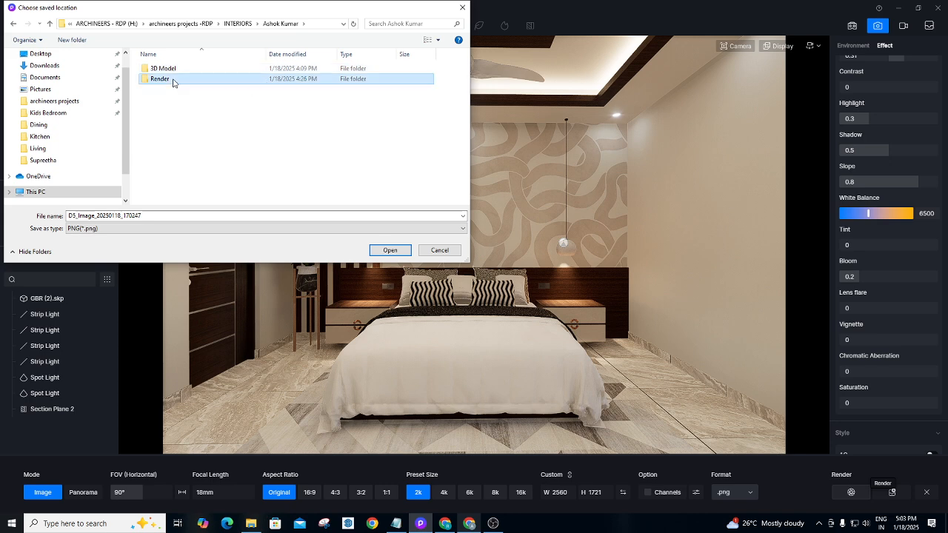
double_click(176, 79)
Create a new 'Render Image' folder inside GBR and open it.
right_click(182, 105)
left_click(177, 71)
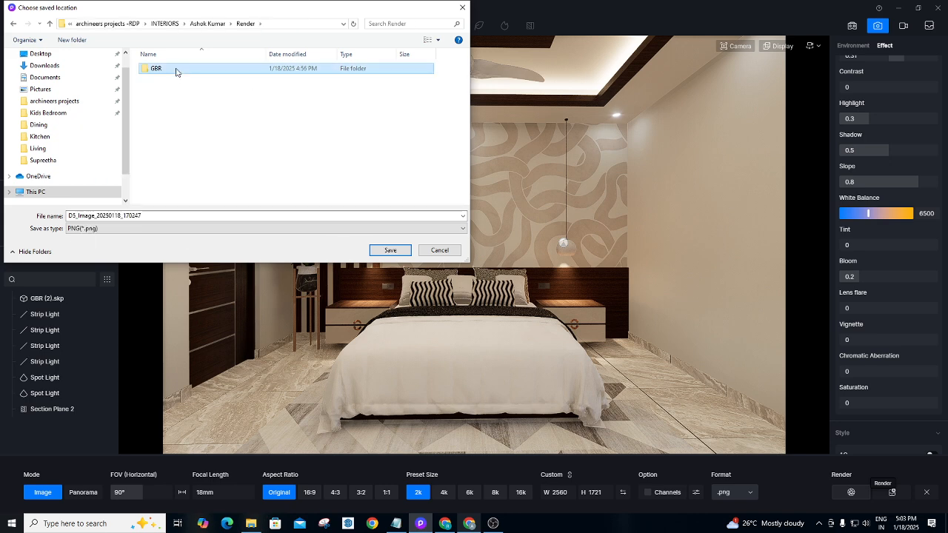
double_click(177, 71)
right_click(179, 123)
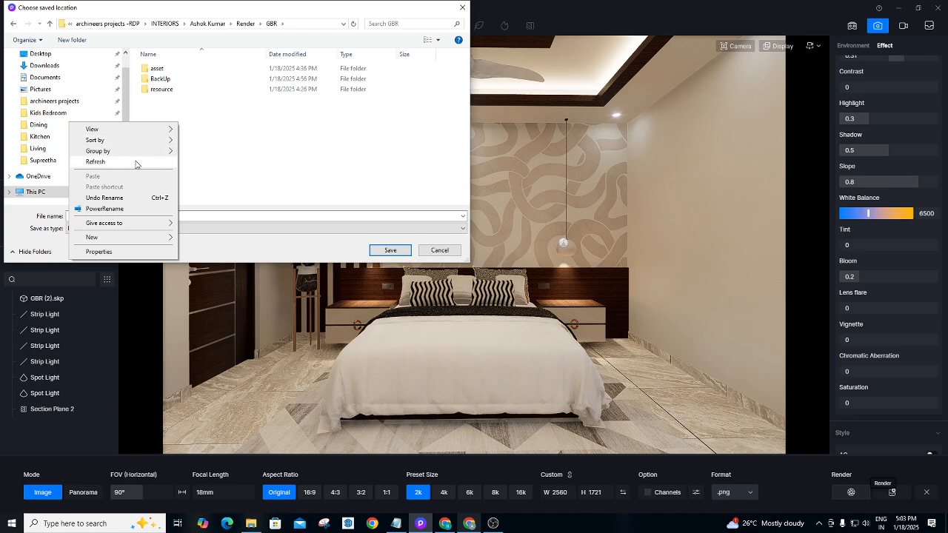
mouse_move(115, 242)
left_click(250, 240)
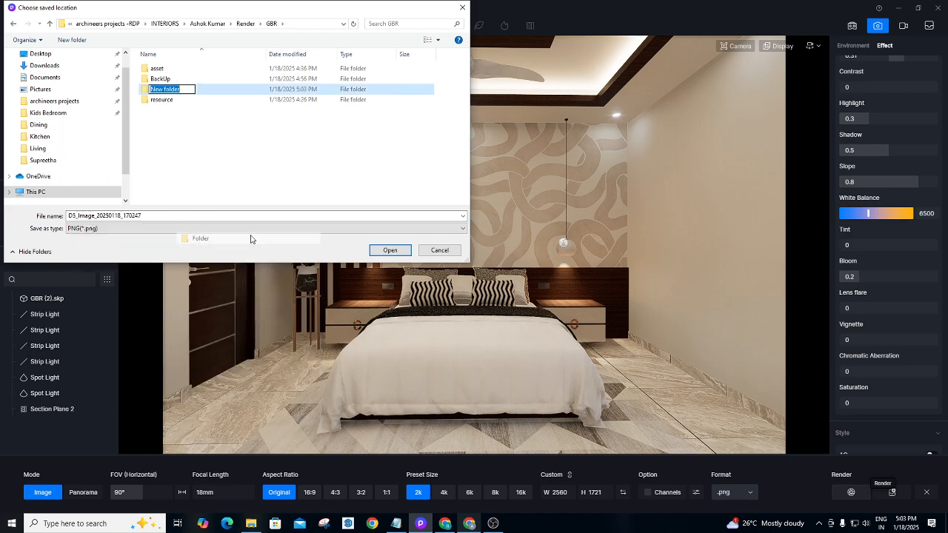
key("BackSpace")
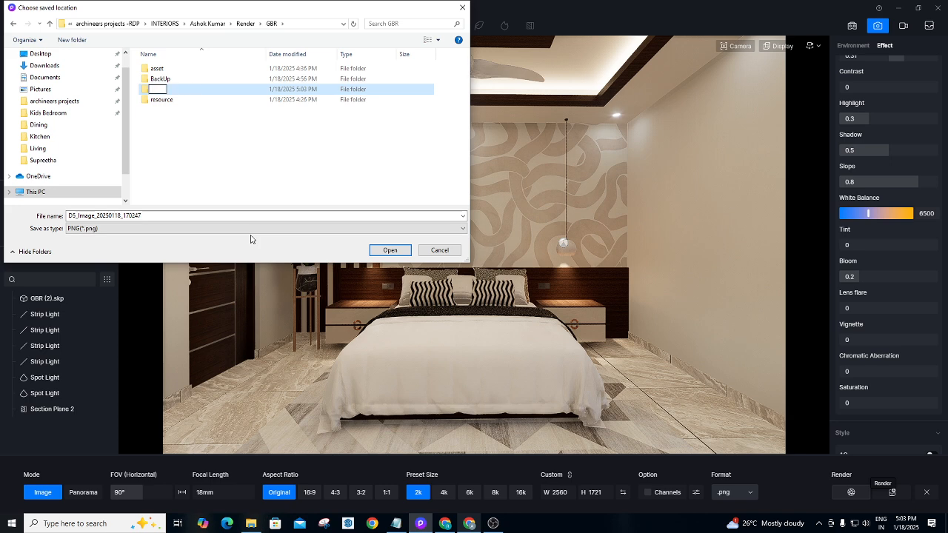
type("Render")
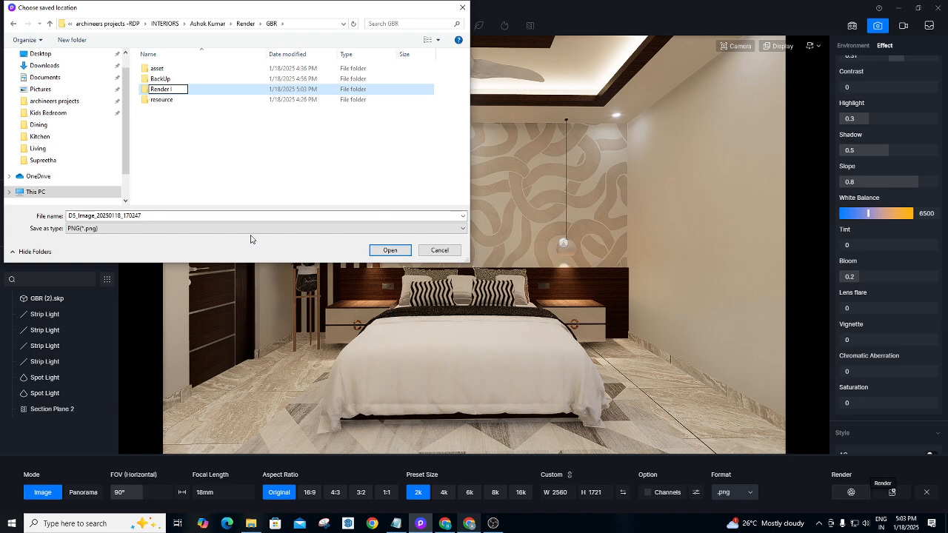
type(" Image")
left_click(215, 92)
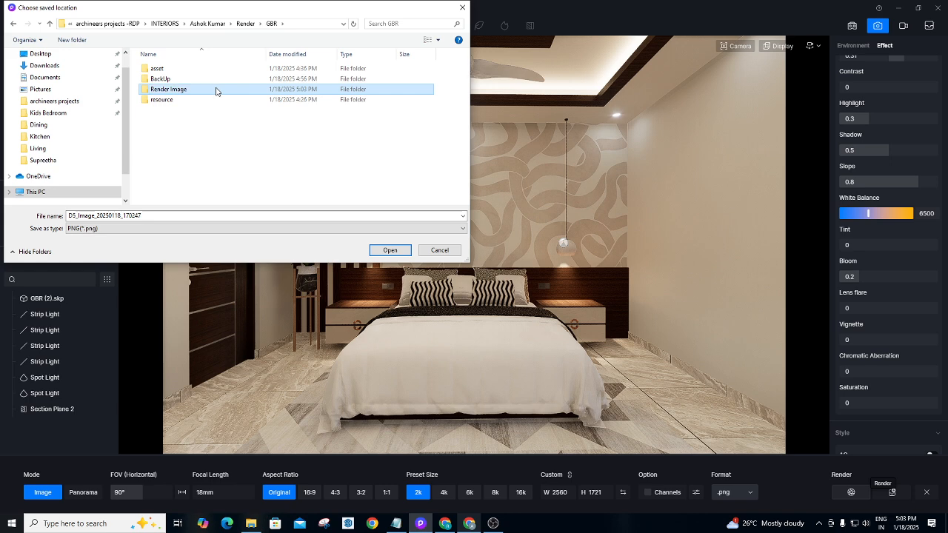
double_click(216, 91)
Name the image GBR_V1 and save it to begin rendering.
double_click(150, 215)
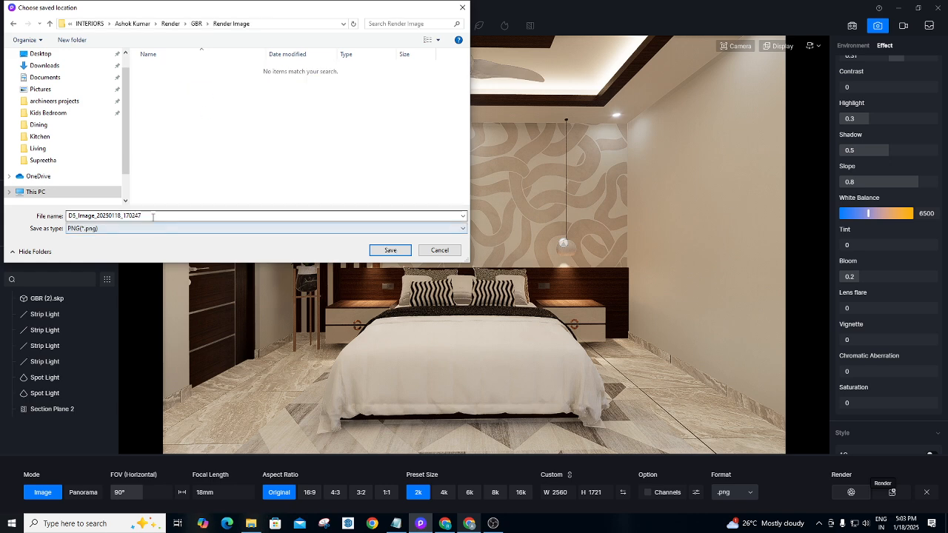
key("BackSpace")
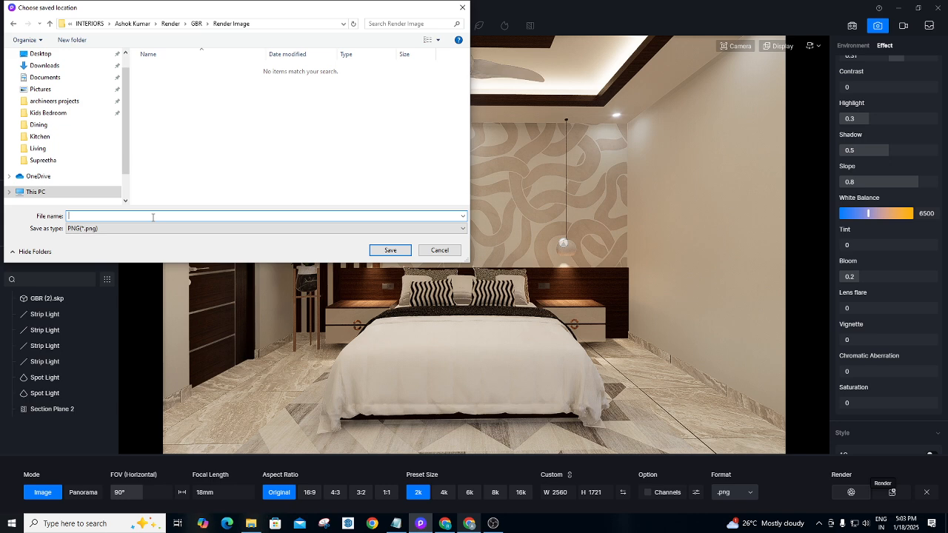
type("GBR_V1")
left_click(391, 252)
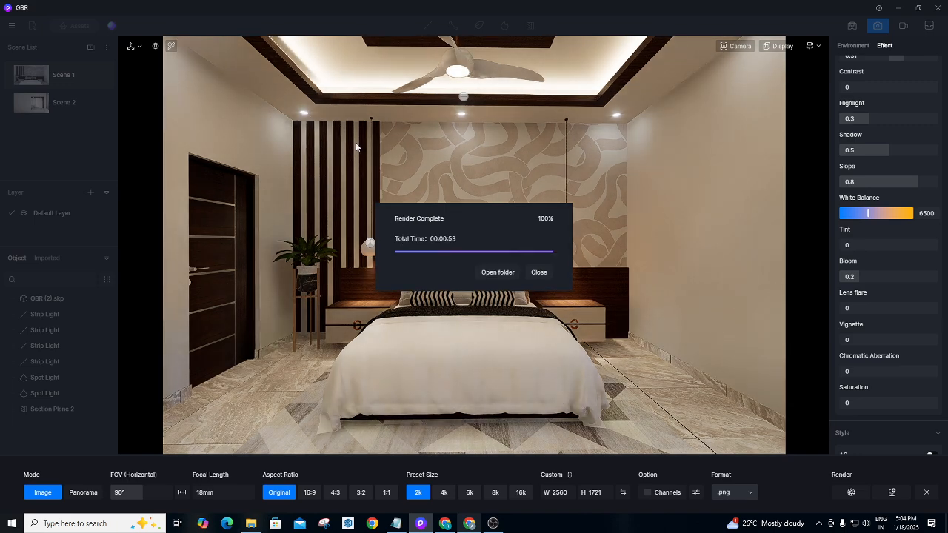
Close the render-complete notice and exit Image mode to the editing viewport.
left_click(539, 273)
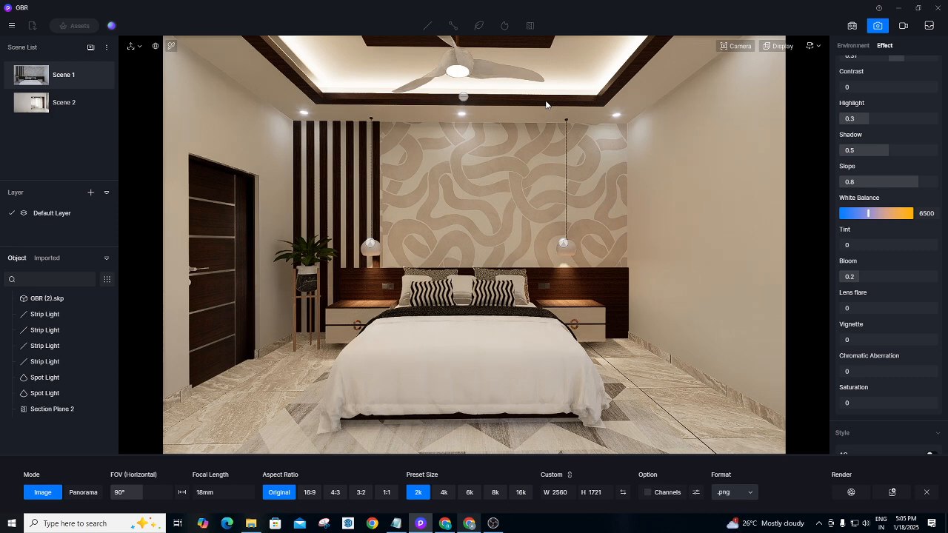
left_click(877, 25)
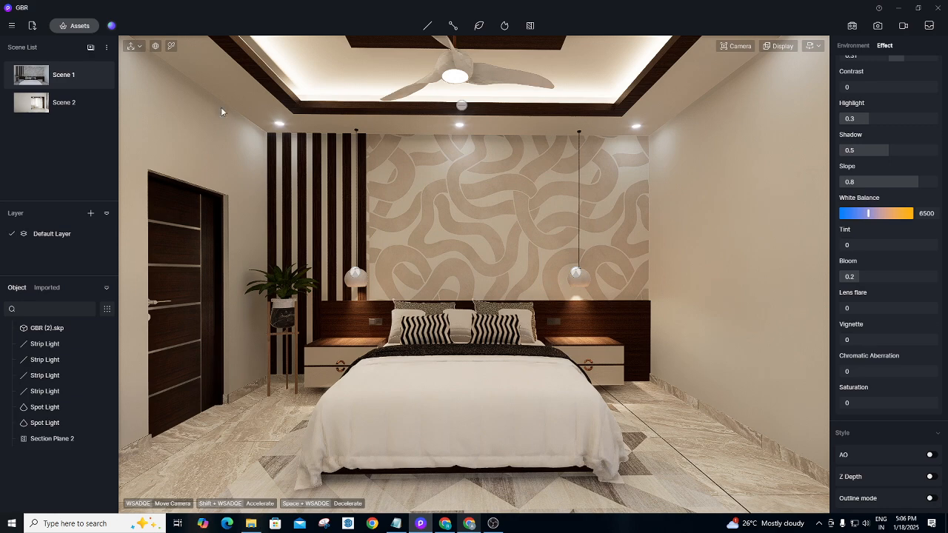
Apply the 1:2 Turkey lightning grey tile from Material > Ceramic Tile to the bedroom floor.
left_click(85, 24)
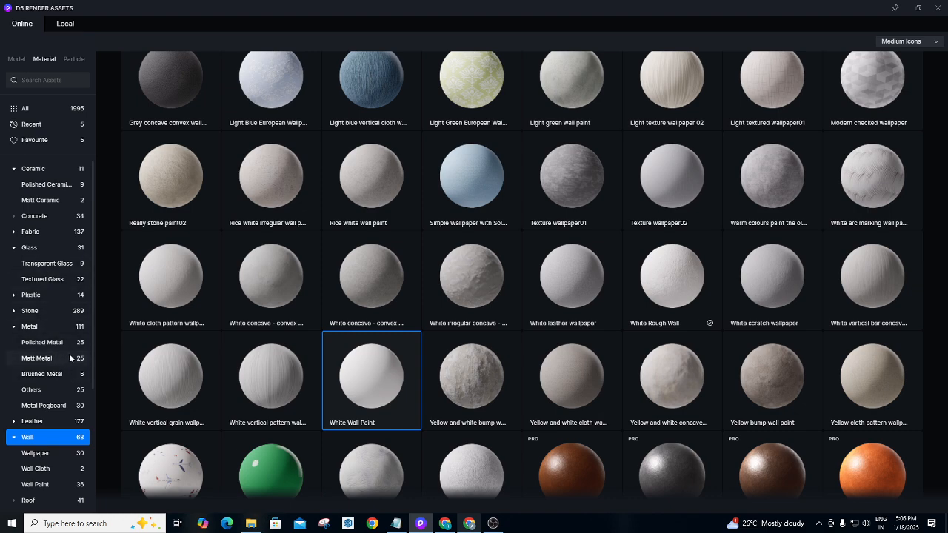
mouse_move(92, 338)
left_mouse_down()
mouse_move(93, 426)
mouse_move(82, 338)
left_mouse_up()
scroll(56, 346, "down", 3)
scroll(57, 345, "down", 3)
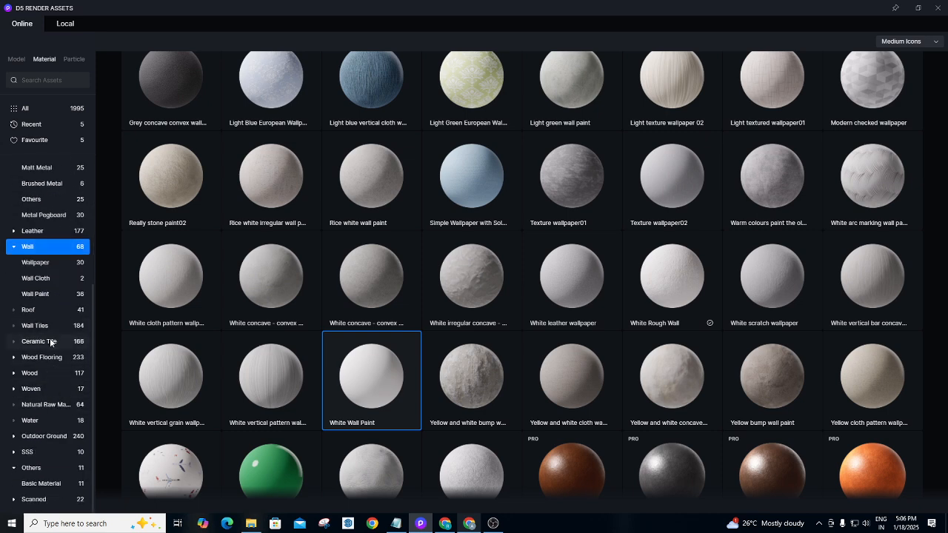
left_click(51, 341)
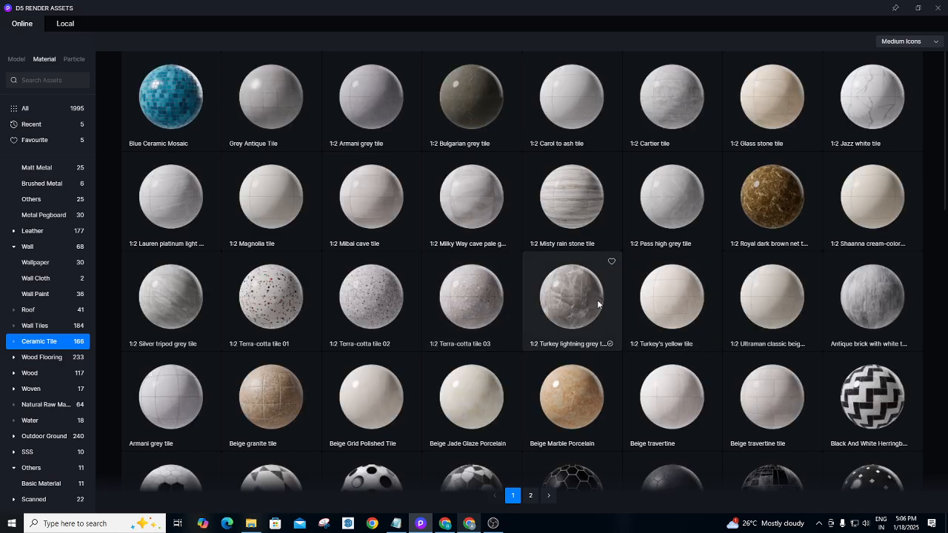
left_click(587, 303)
left_click(939, 7)
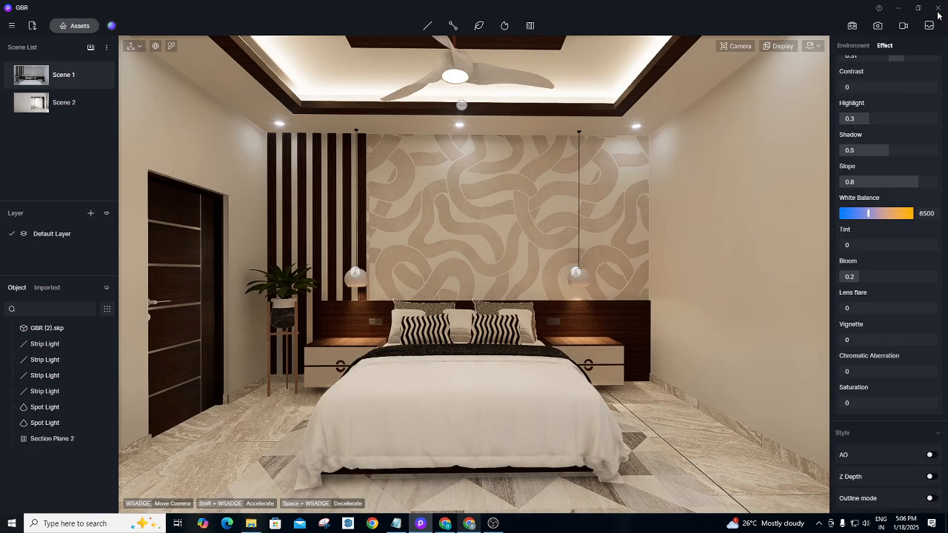
left_click(710, 418)
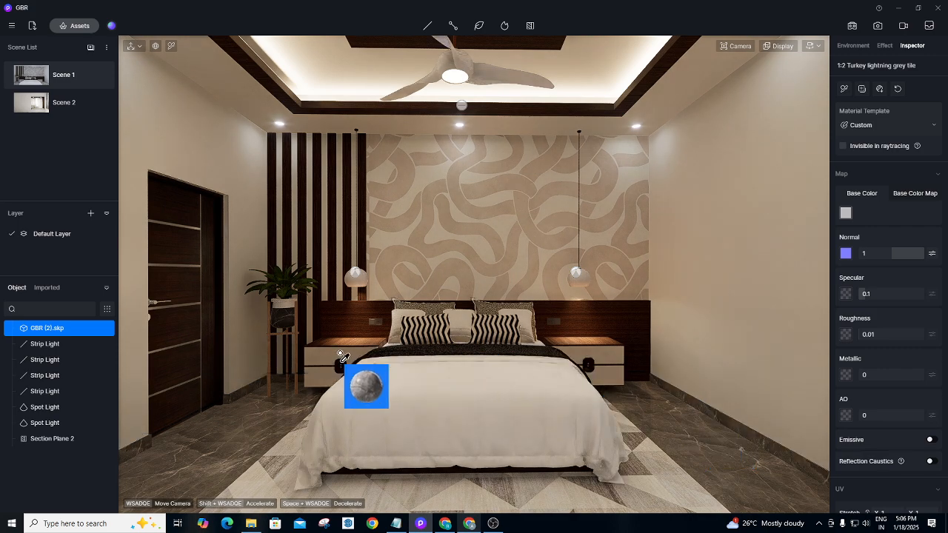
Adjust the Effect exposure, settling it slightly lower at 0.38.
left_click(886, 46)
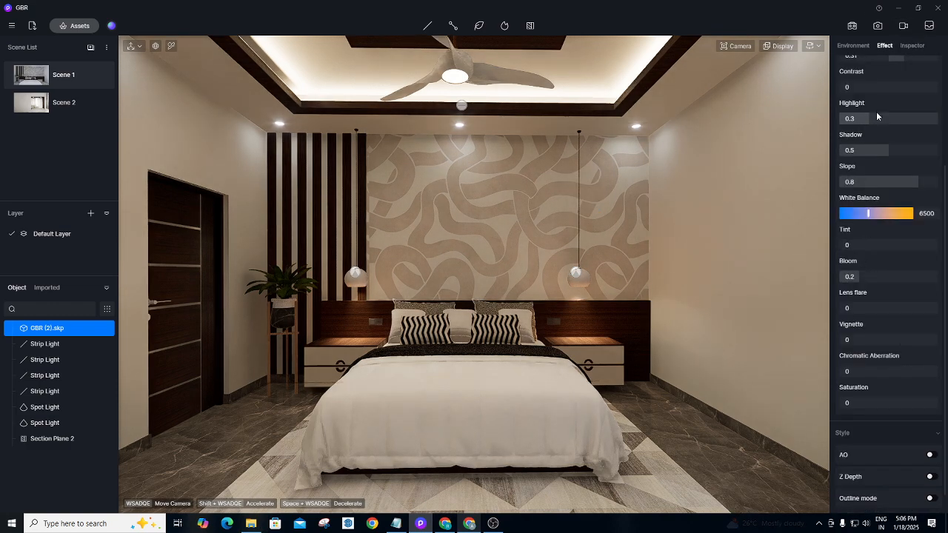
scroll(876, 111, "up", 2)
left_click(910, 154)
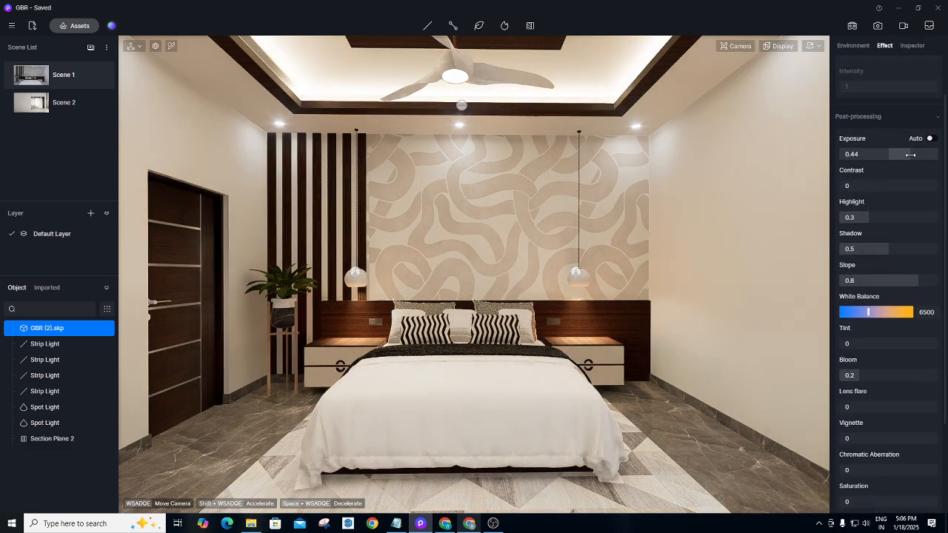
left_click_drag(911, 155, 908, 154)
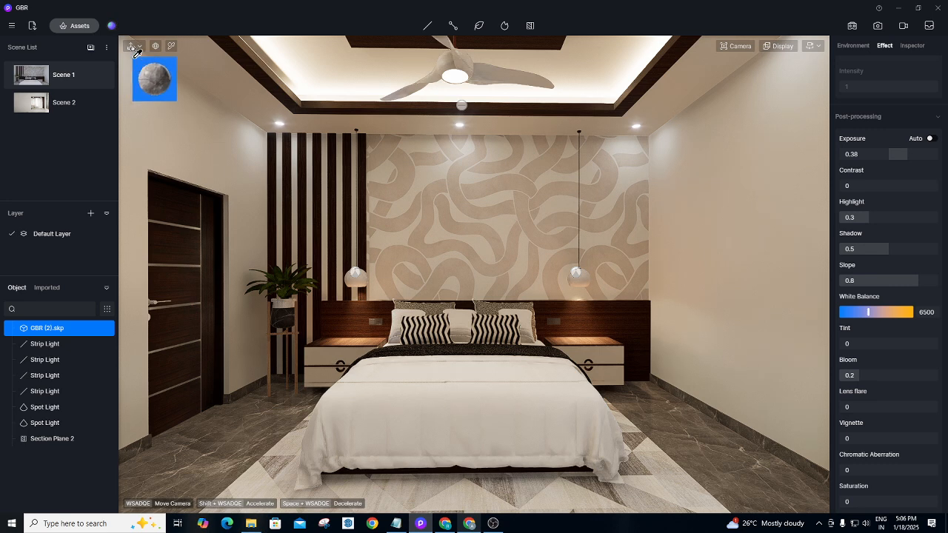
Close the asset library and add the current view as Scene 3.
left_click(74, 27)
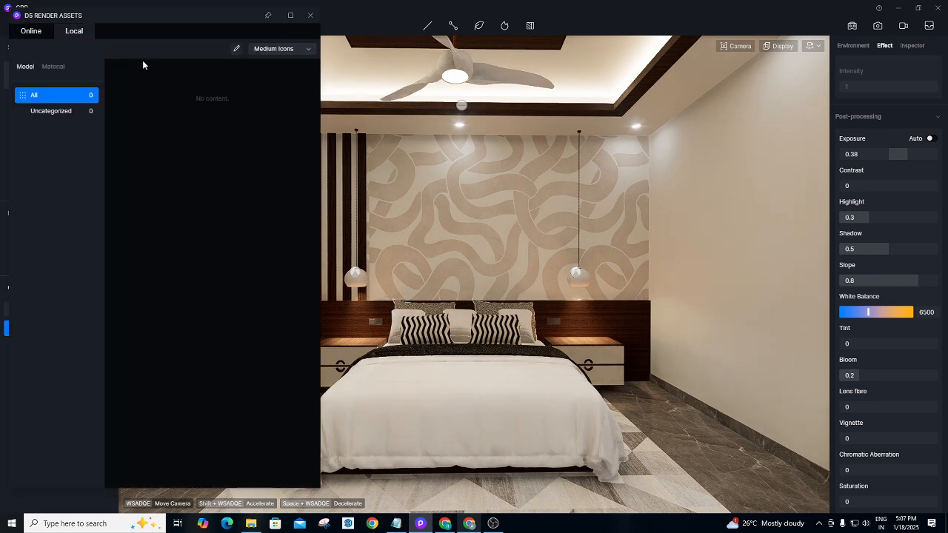
left_click(310, 15)
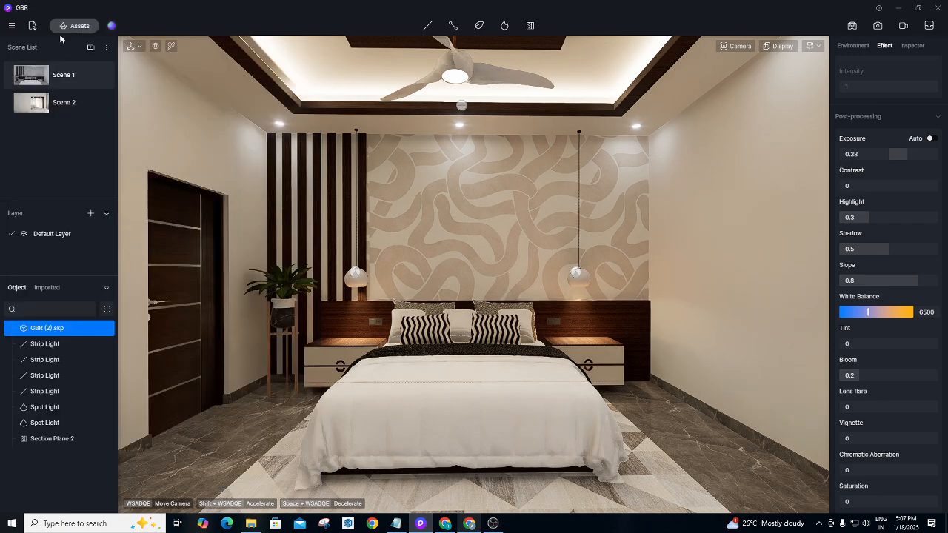
left_click(91, 47)
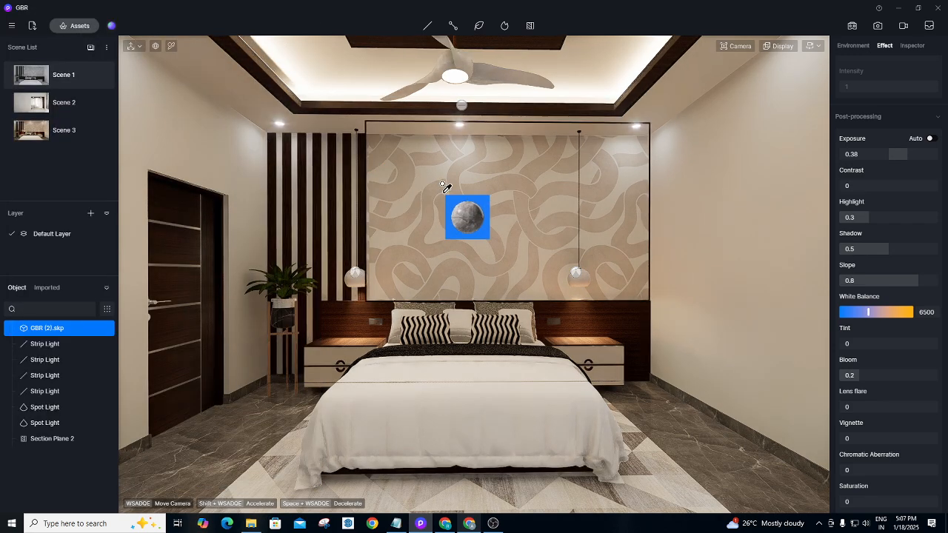
Tilt the camera down and move in close so the bed fills the view.
scroll(449, 191, "up", 3)
scroll(490, 296, "up", 5)
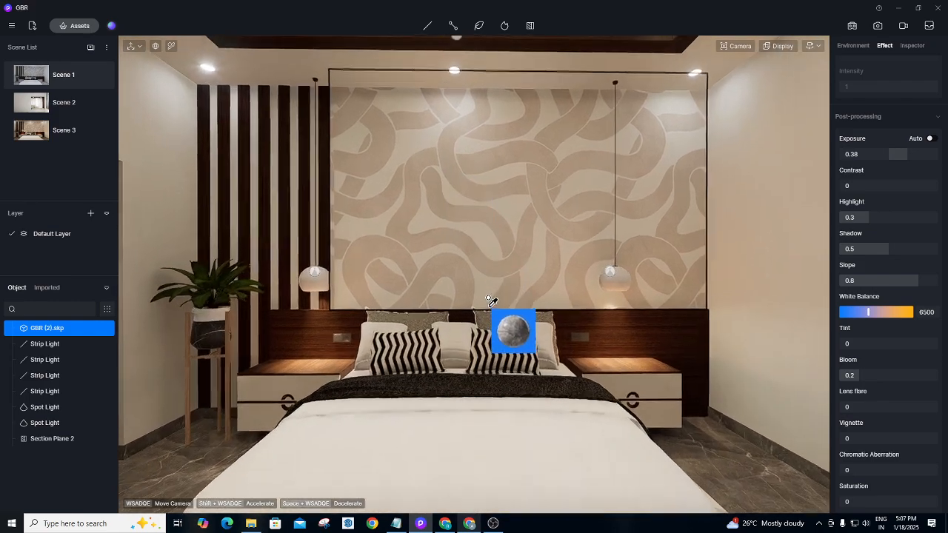
right_click_drag(447, 267, 476, 351)
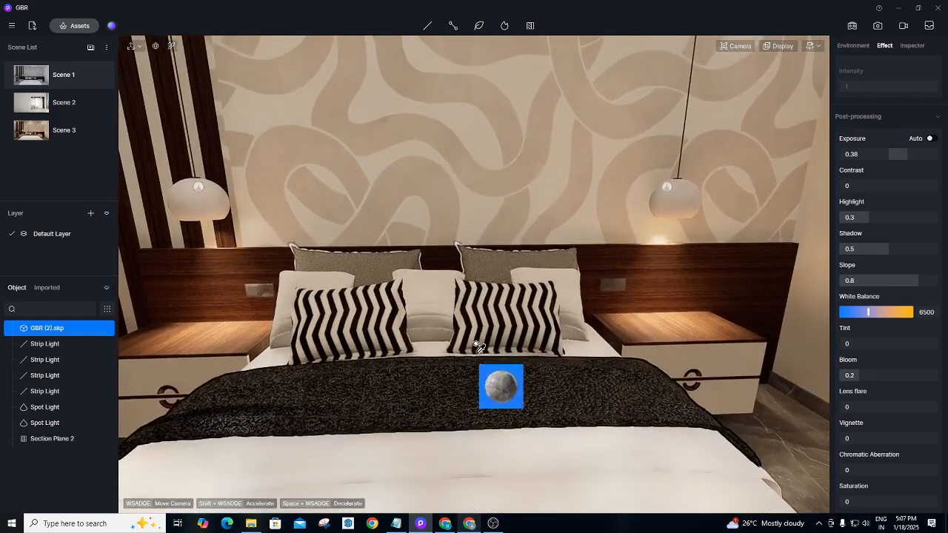
right_click_drag(446, 240, 460, 357)
scroll(449, 349, "up", 3)
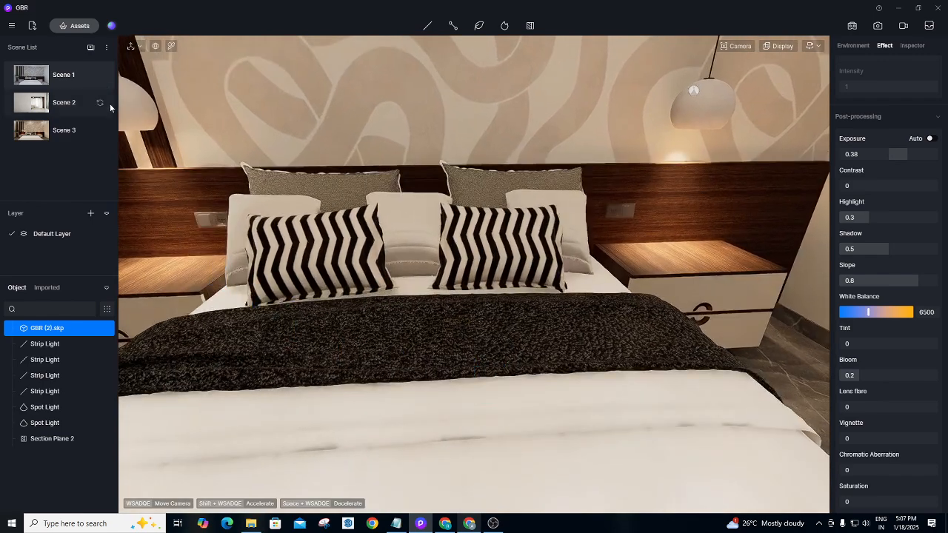
Browse the online Fabric materials in a widened browser and download Black Striped Acrylic Fabric.
left_click(79, 26)
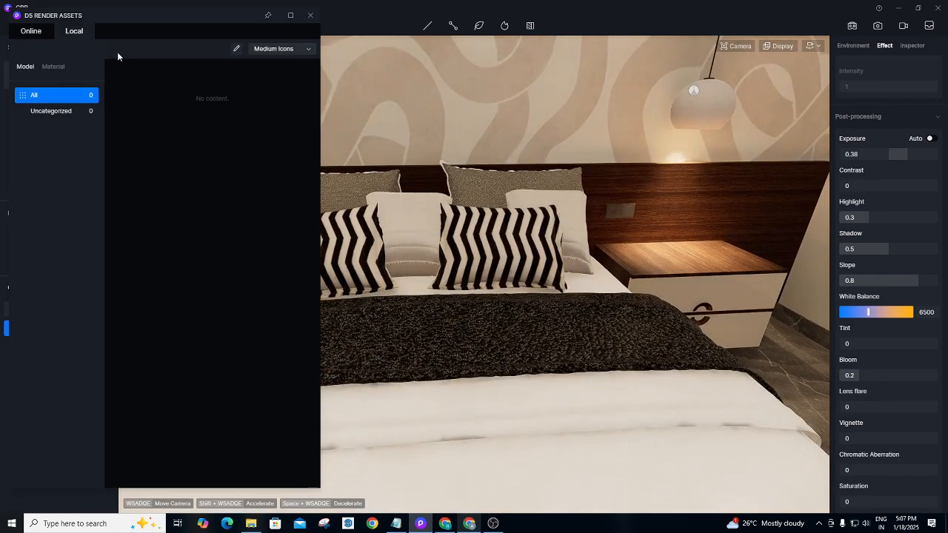
left_click(35, 29)
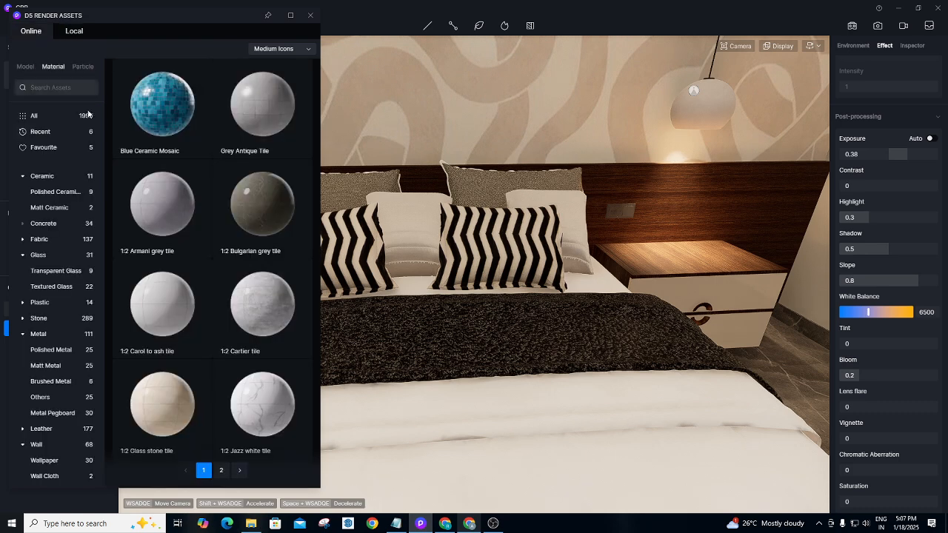
left_click(55, 239)
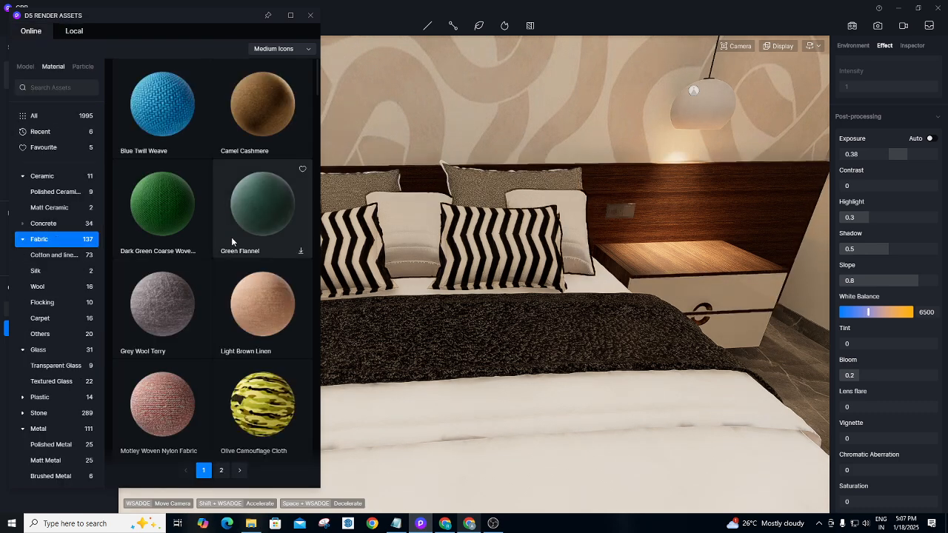
left_click_drag(308, 41, 451, 145)
scroll(318, 117, "down", 5)
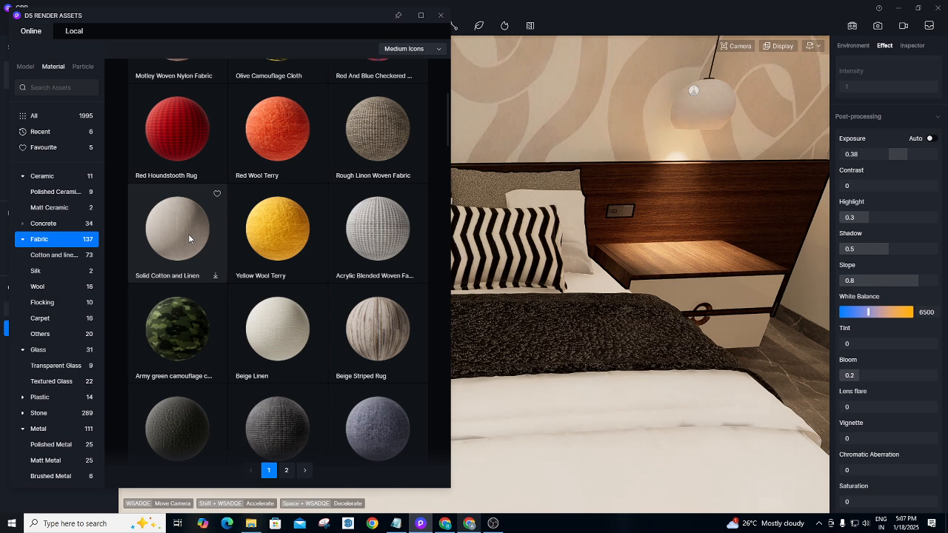
scroll(297, 284, "down", 1)
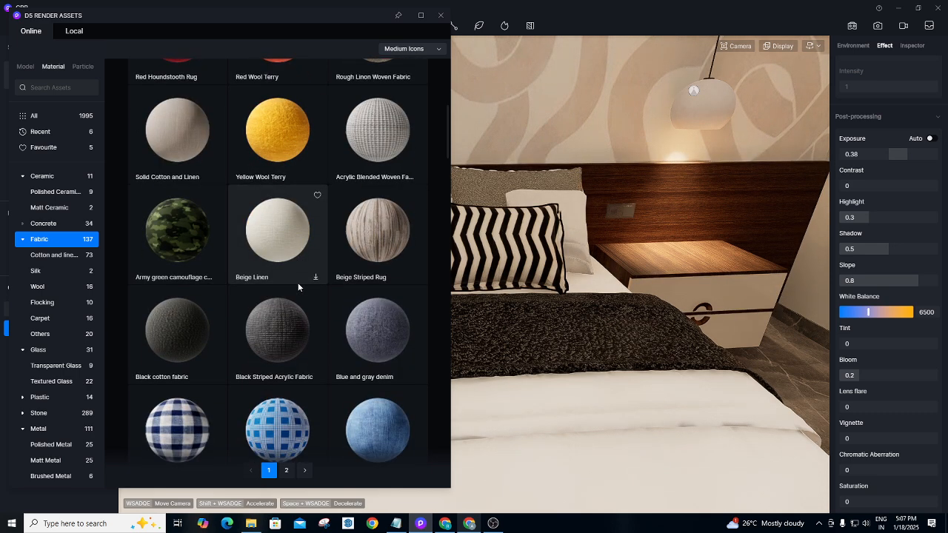
scroll(298, 282, "down", 1)
scroll(296, 279, "down", 1)
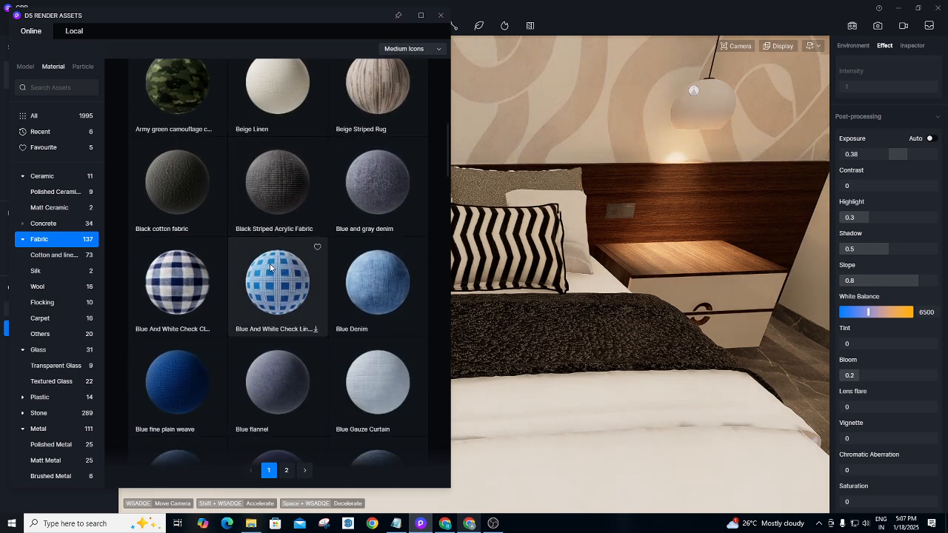
scroll(271, 269, "down", 1)
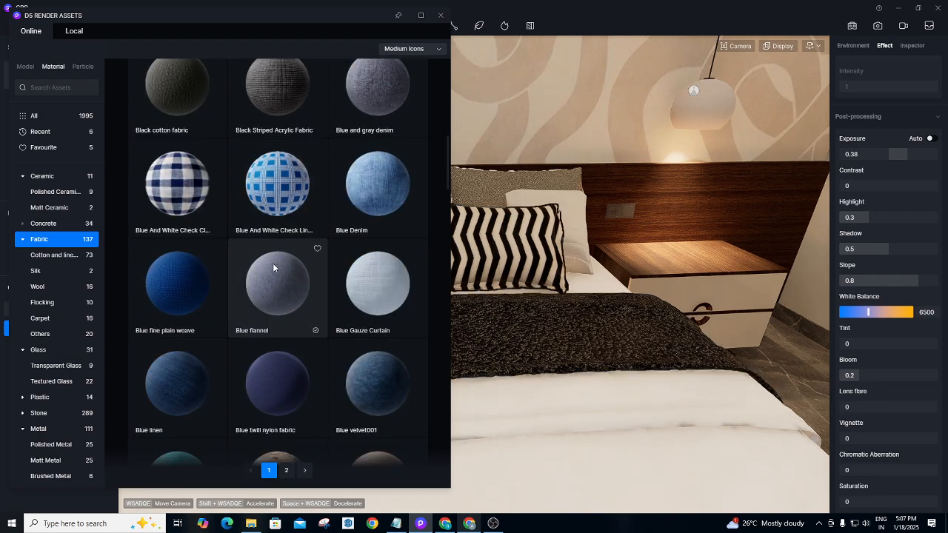
left_click_drag(296, 115, 407, 106)
In the maximized browser, download Light Grey Striped Rug and close the asset library.
left_click(420, 15)
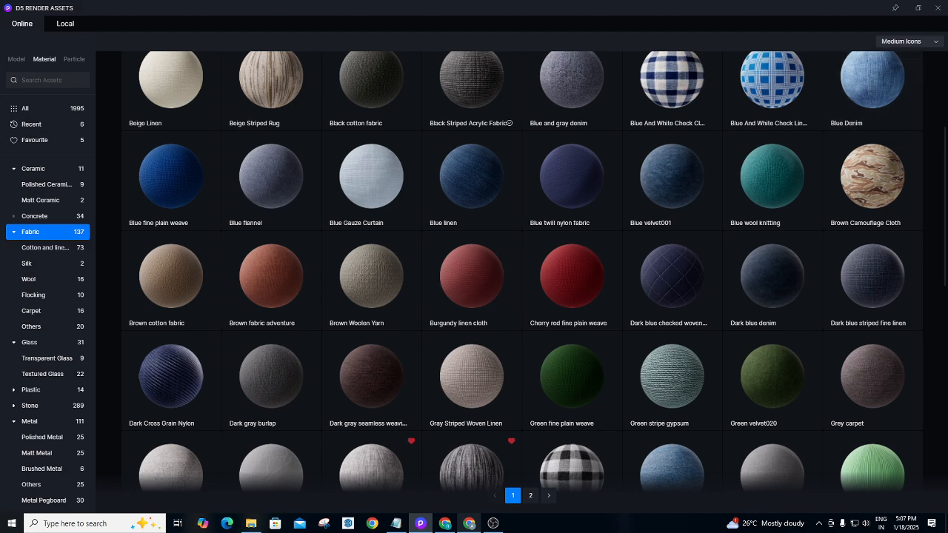
left_click_drag(944, 179, 945, 224)
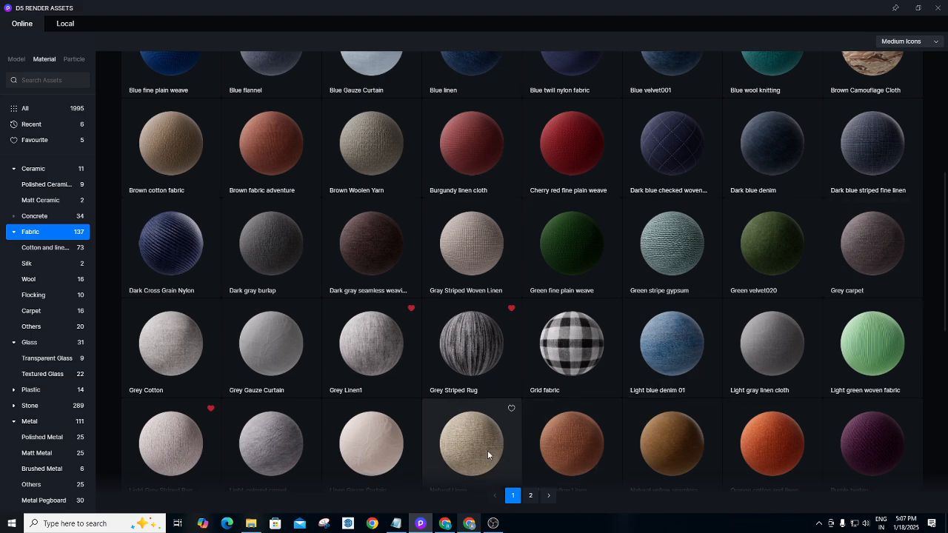
left_click(192, 460)
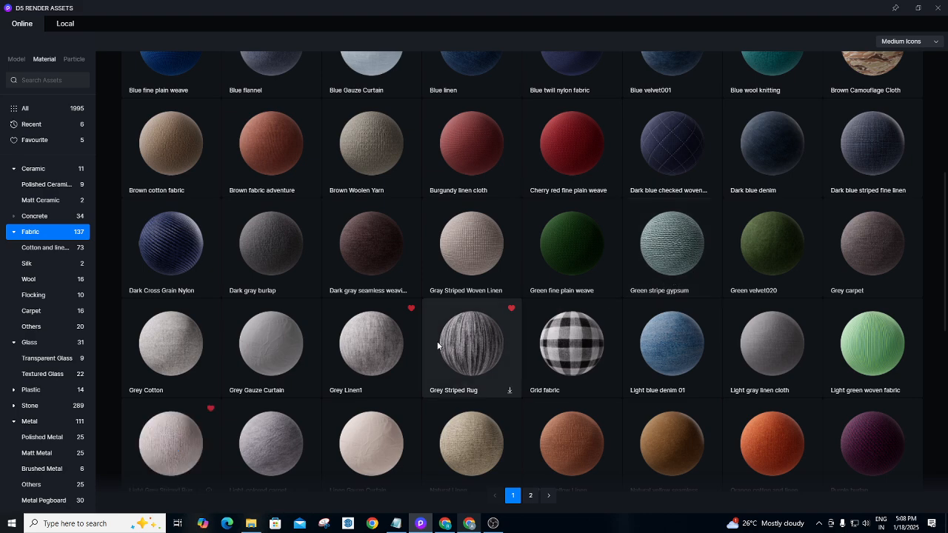
left_click(938, 7)
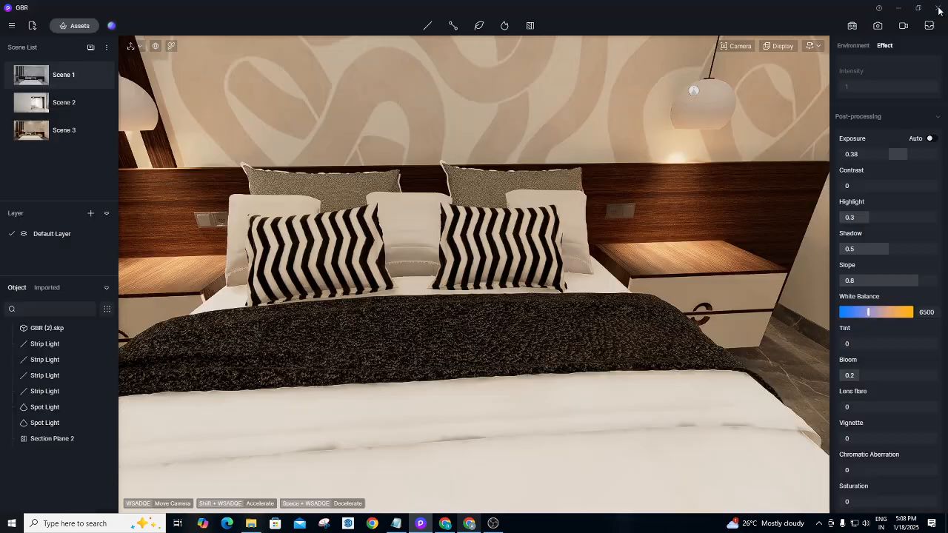
Apply Light Grey Striped Rug to the throw at UV stretch 5.57, then the back pillows, and return to Scene 3.
left_click(478, 309)
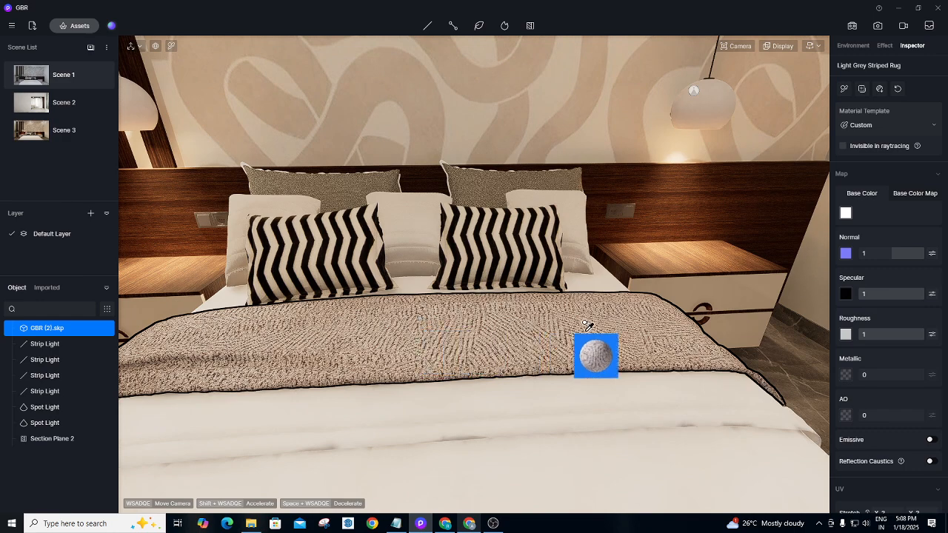
scroll(881, 319, "down", 5)
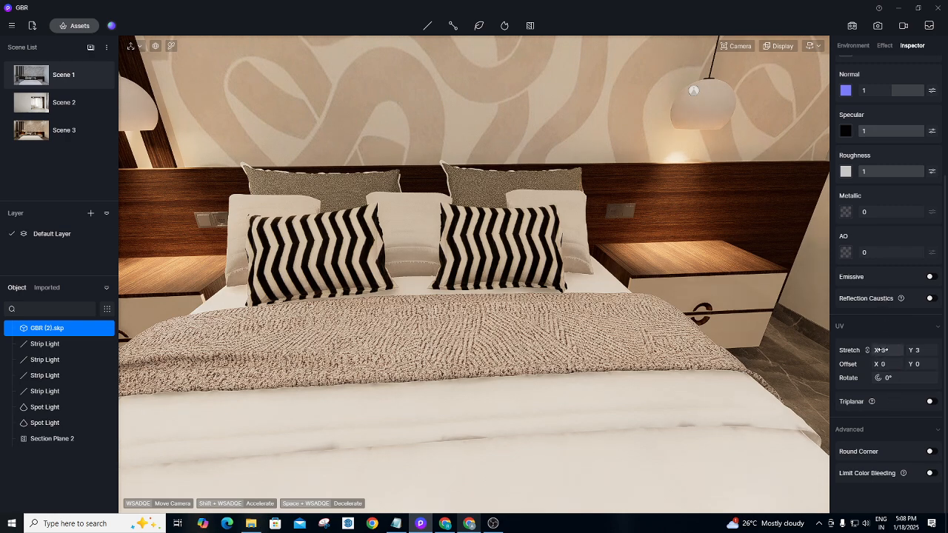
left_click_drag(882, 350, 905, 351)
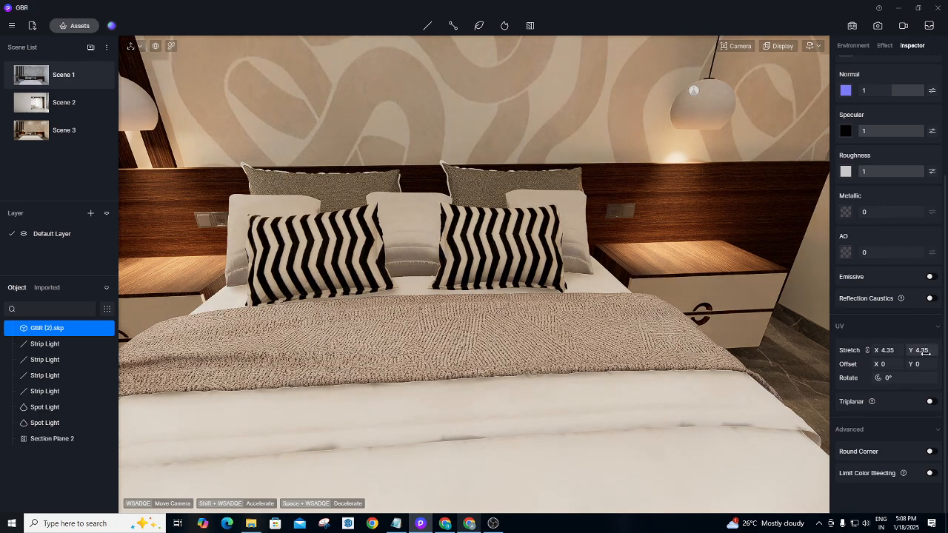
left_click_drag(907, 353, 927, 351)
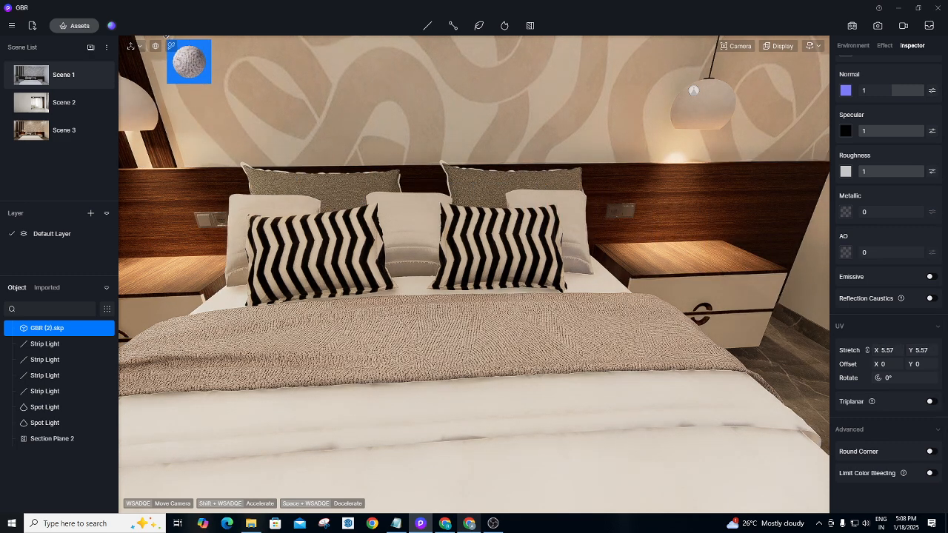
left_click(496, 182)
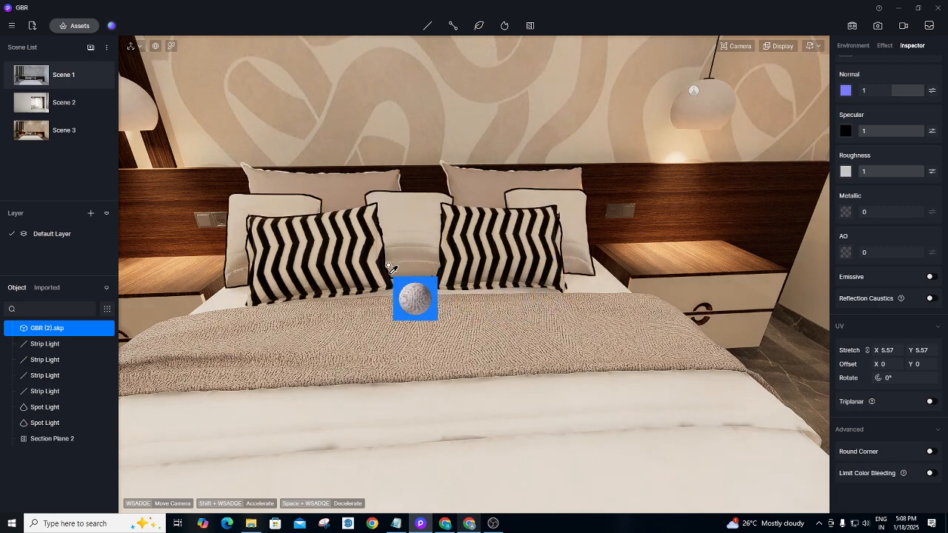
left_click(56, 135)
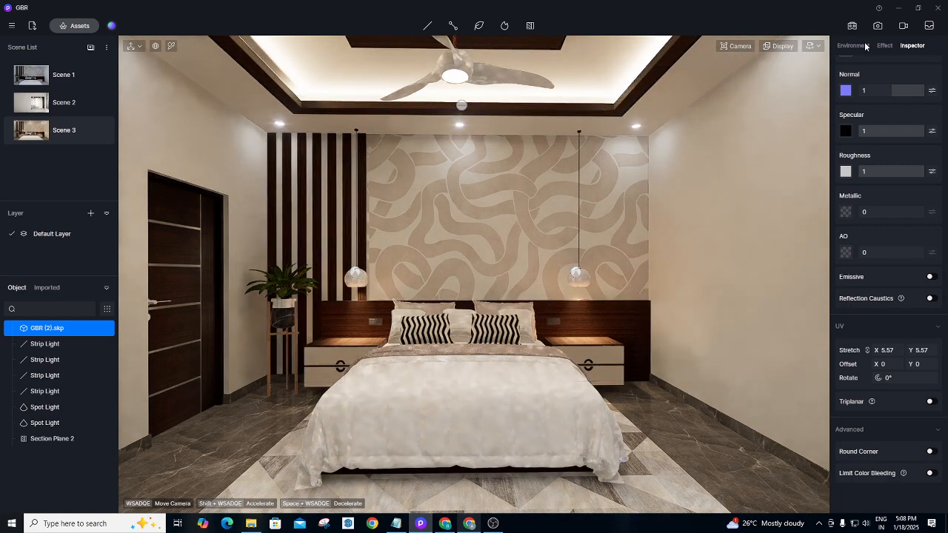
Lower White Balance to 5589 and bring up the image render settings.
left_click(886, 46)
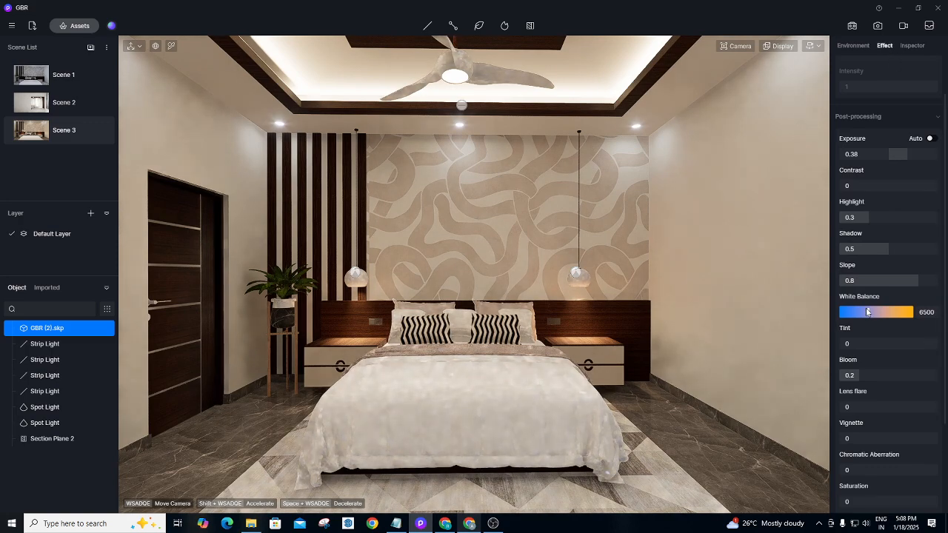
left_click_drag(868, 312, 862, 312)
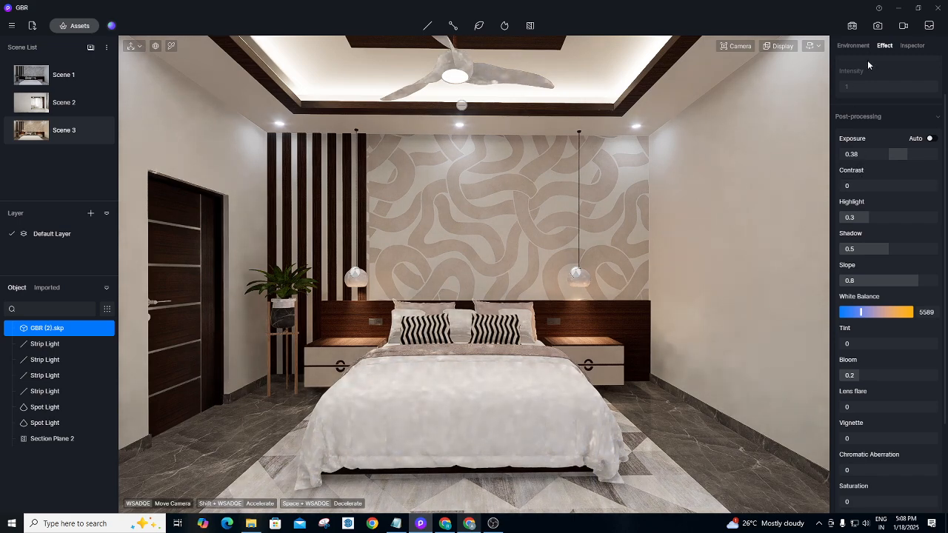
left_click(878, 25)
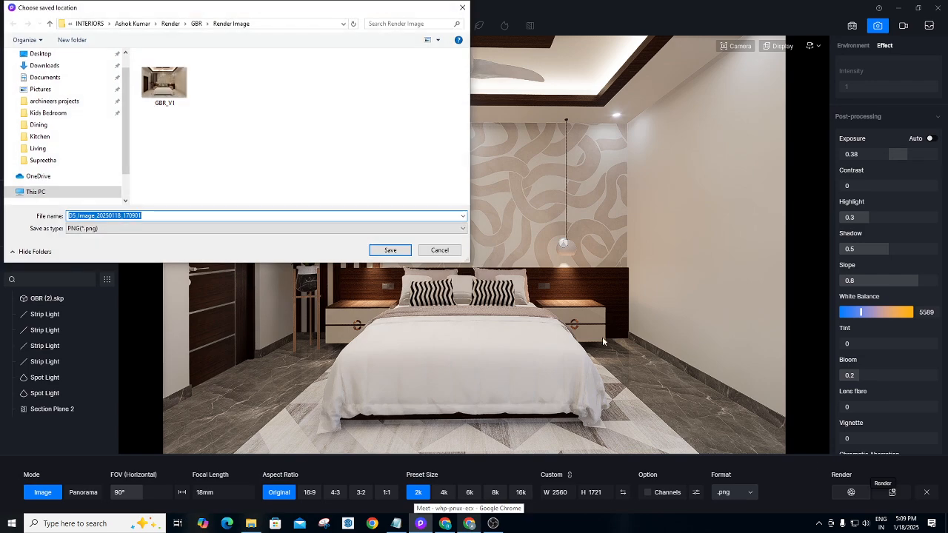
Save the render as GBR_V1, confirm overwriting the existing file, then cancel the render.
left_click(186, 94)
left_click(389, 249)
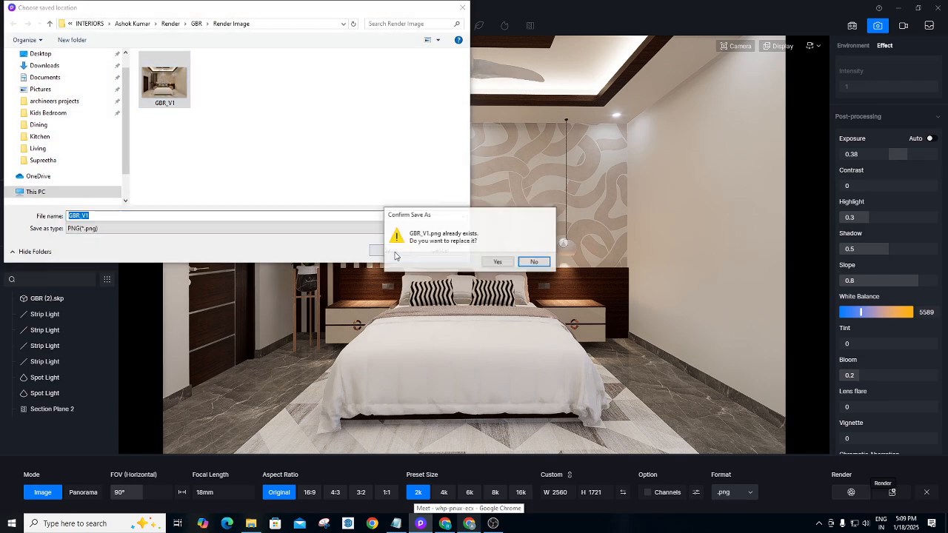
left_click(495, 262)
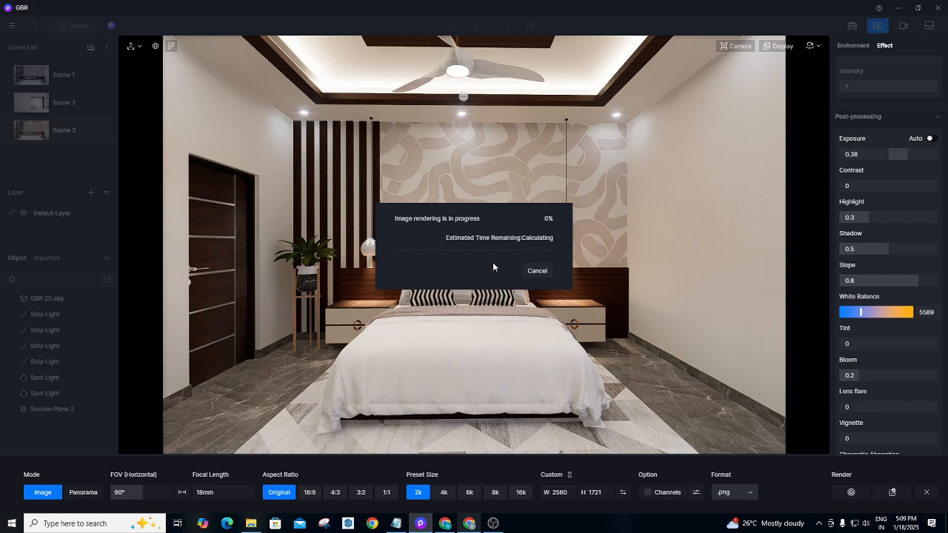
left_click(536, 271)
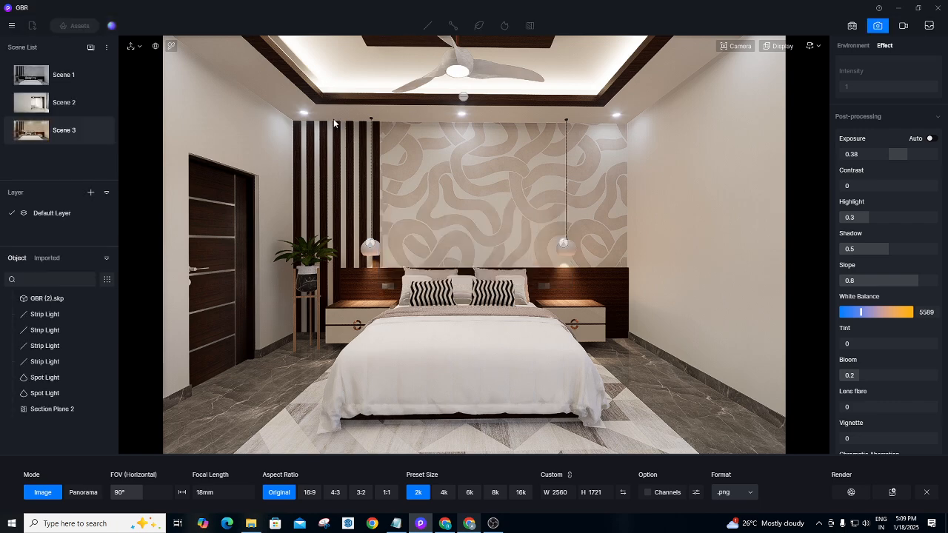
Check the ceiling cove strip light, then return to Scene 3's Effect settings.
scroll(357, 115, "up", 3)
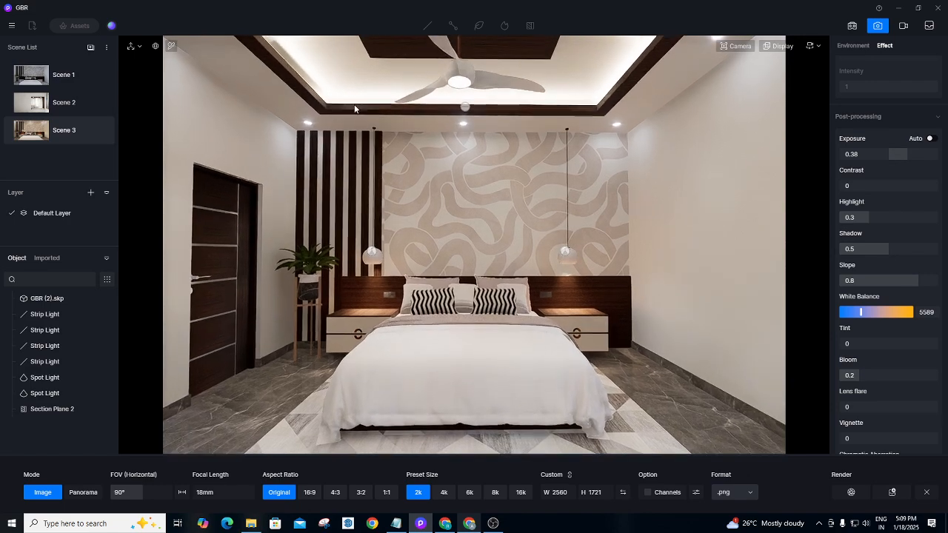
scroll(354, 109, "up", 3)
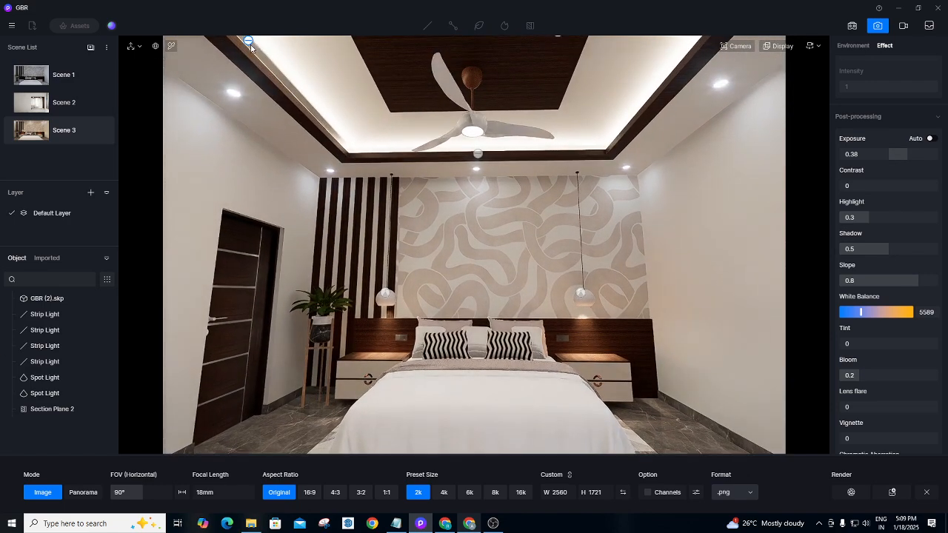
left_click(250, 45)
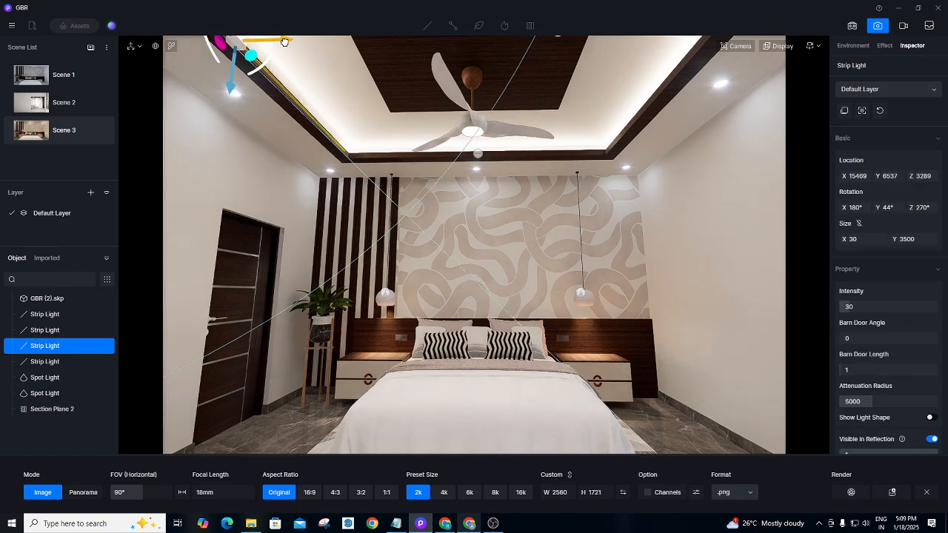
left_click(65, 131)
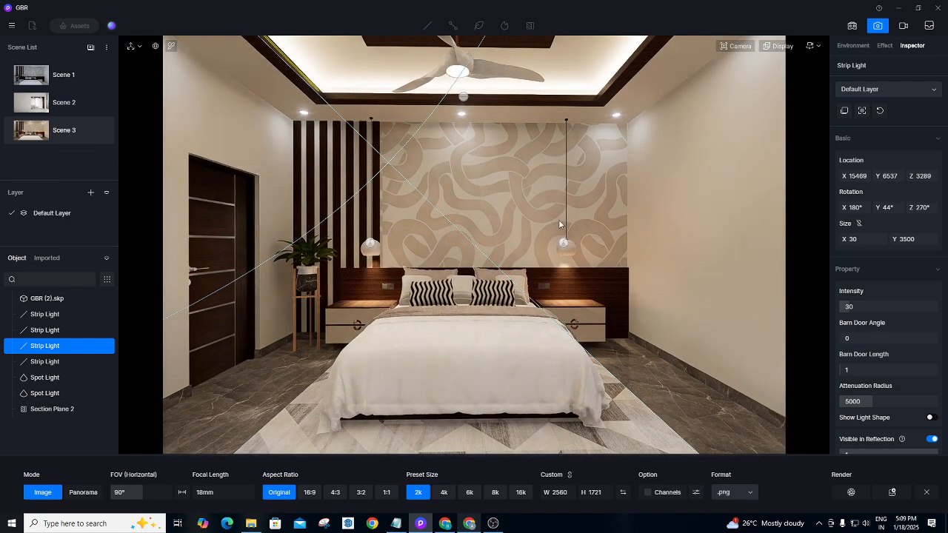
left_click(883, 45)
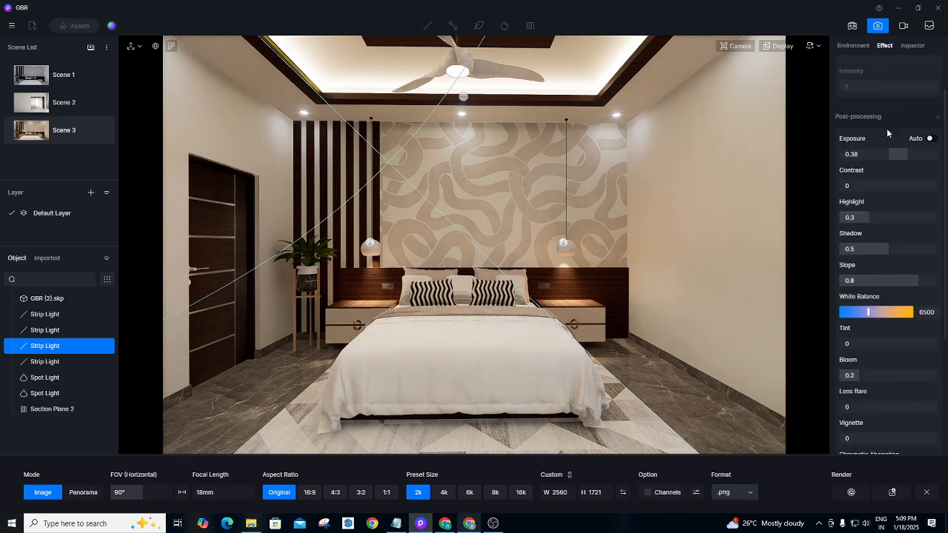